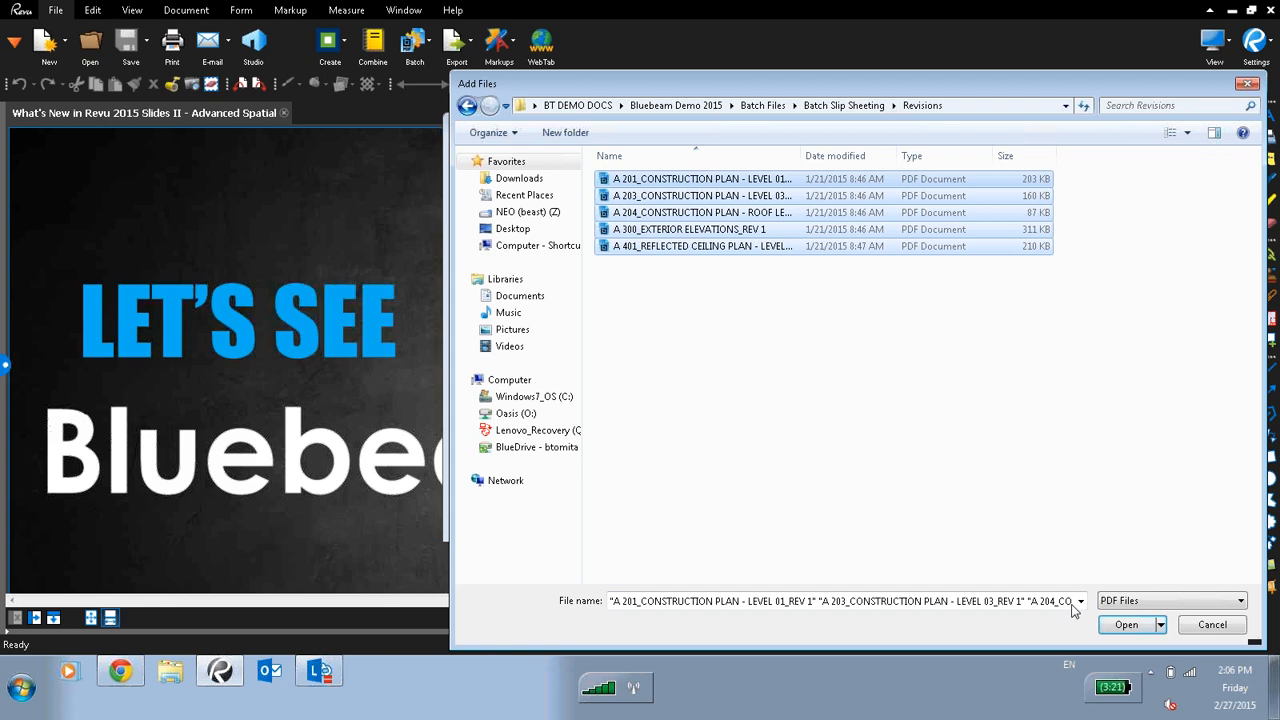
- Add the selected REV 1 PDFs as the revised pages and match them to the current pages by file name and page index
click(1126, 624)
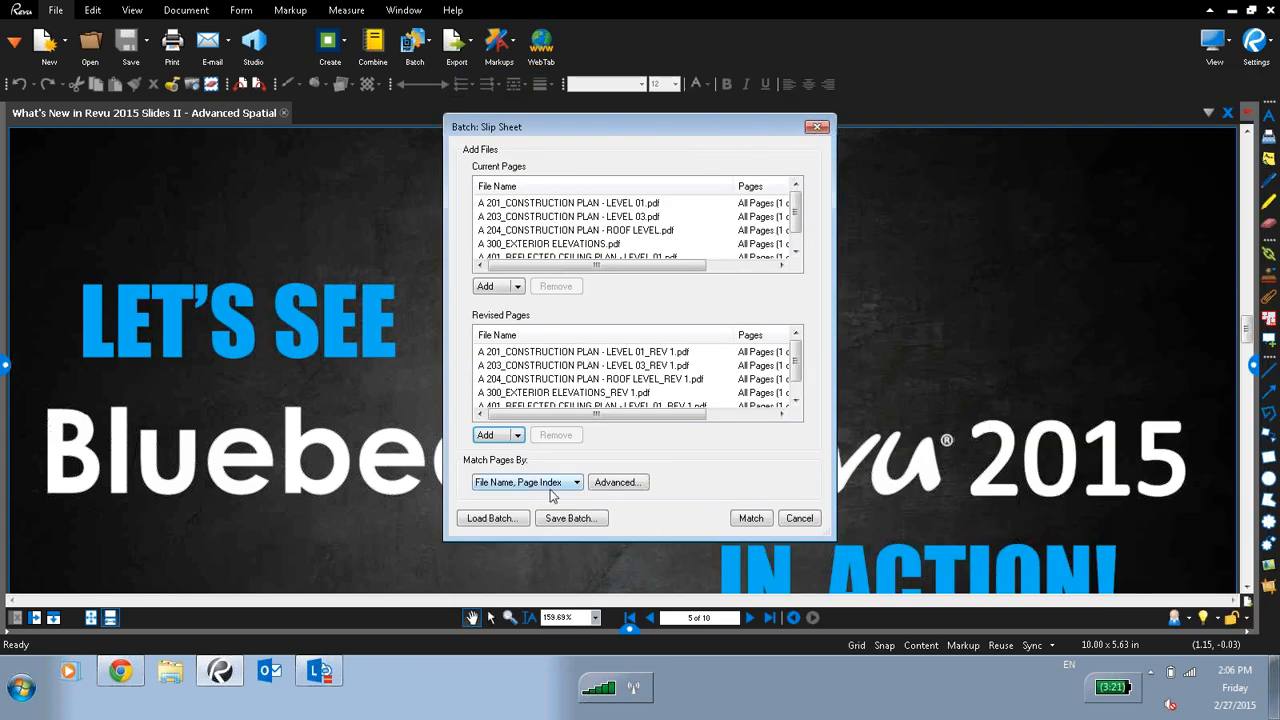
click(553, 488)
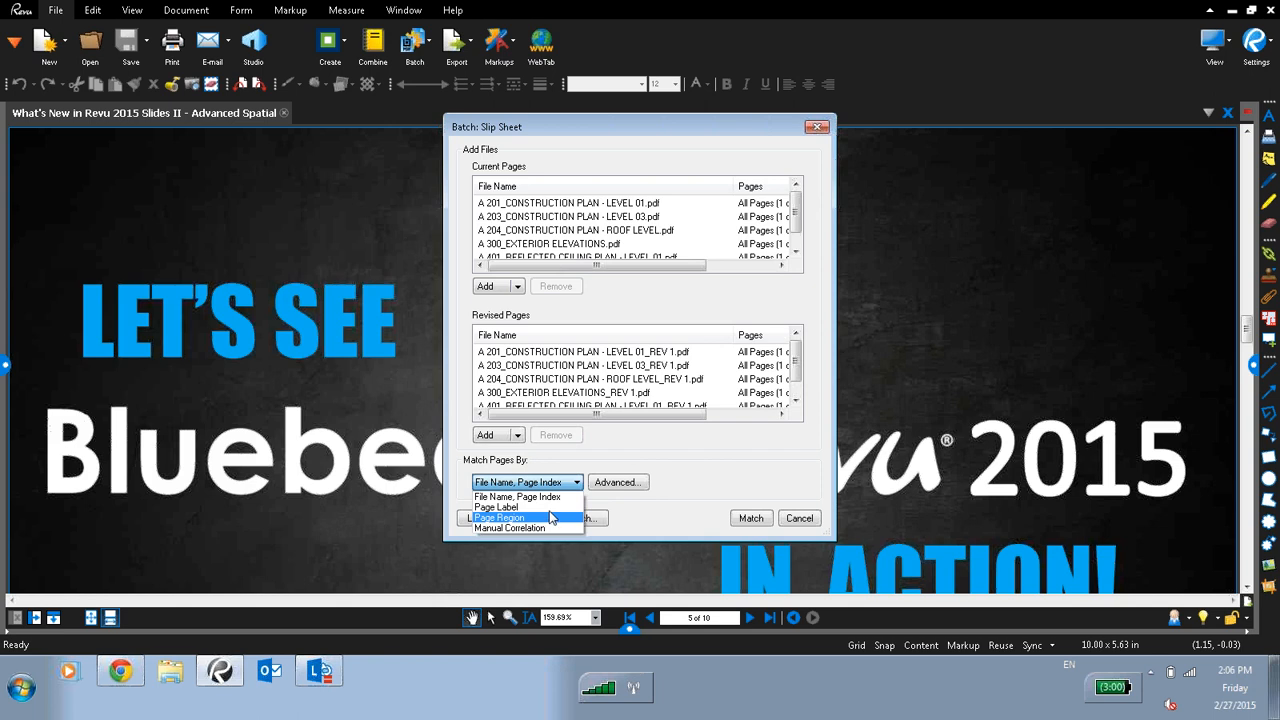
click(705, 478)
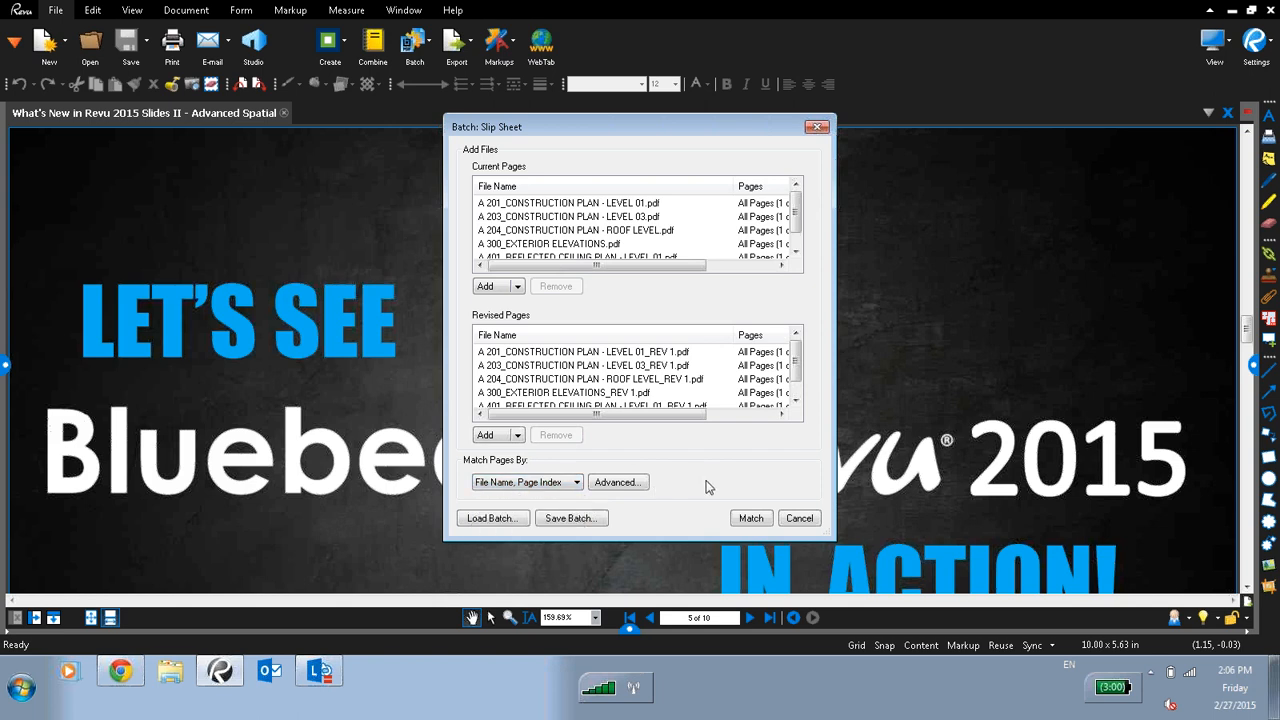
click(751, 518)
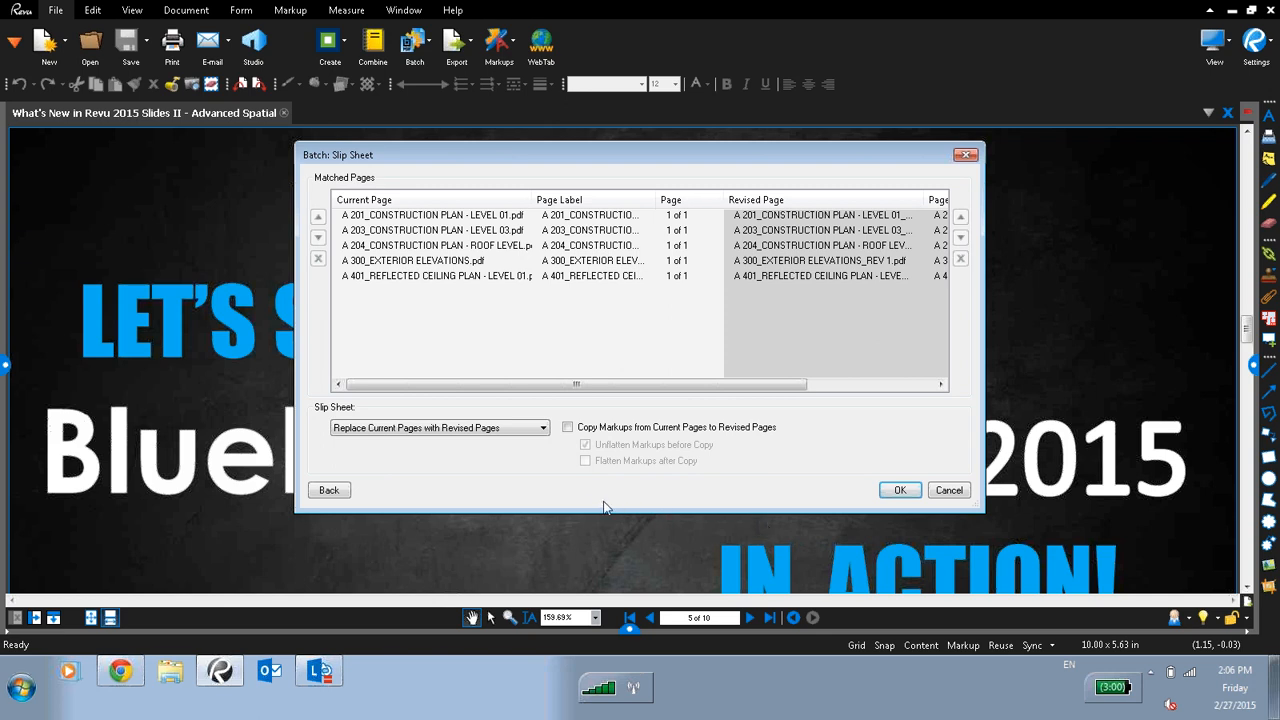
- Run the slip sheet with revised pages inserted before current pages and the current pages stamped 'Superseded'
click(486, 428)
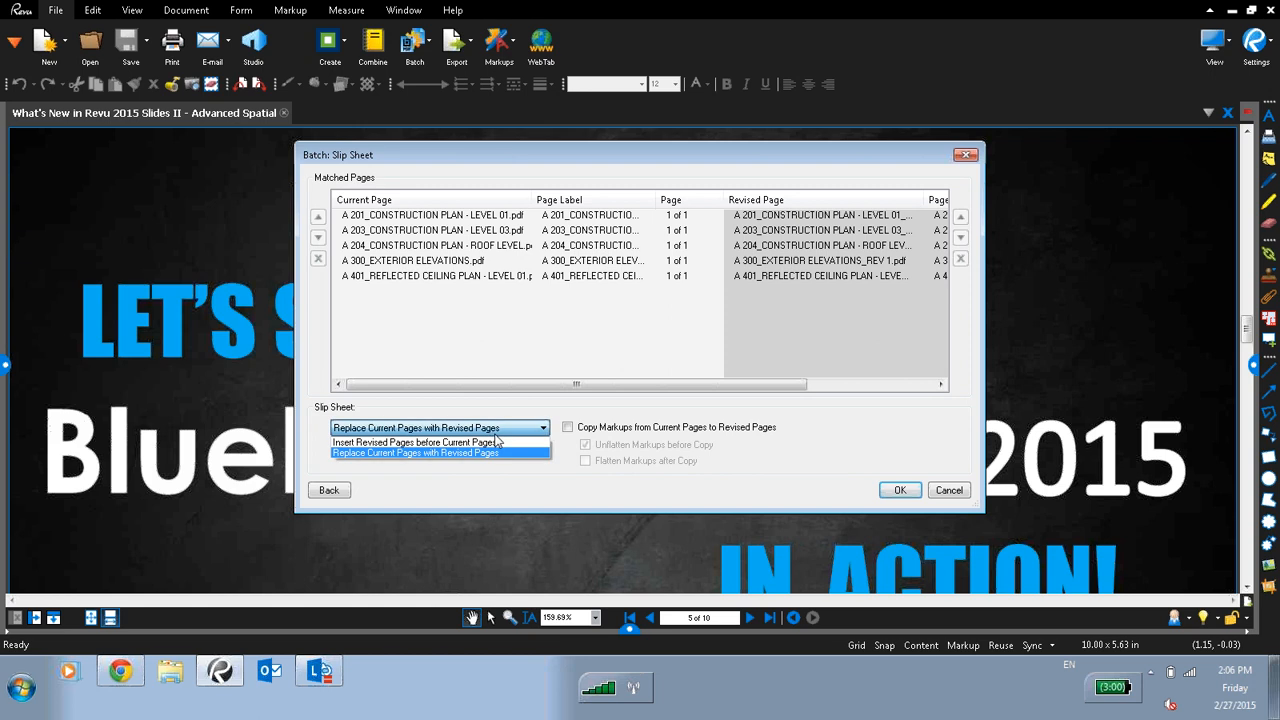
click(495, 442)
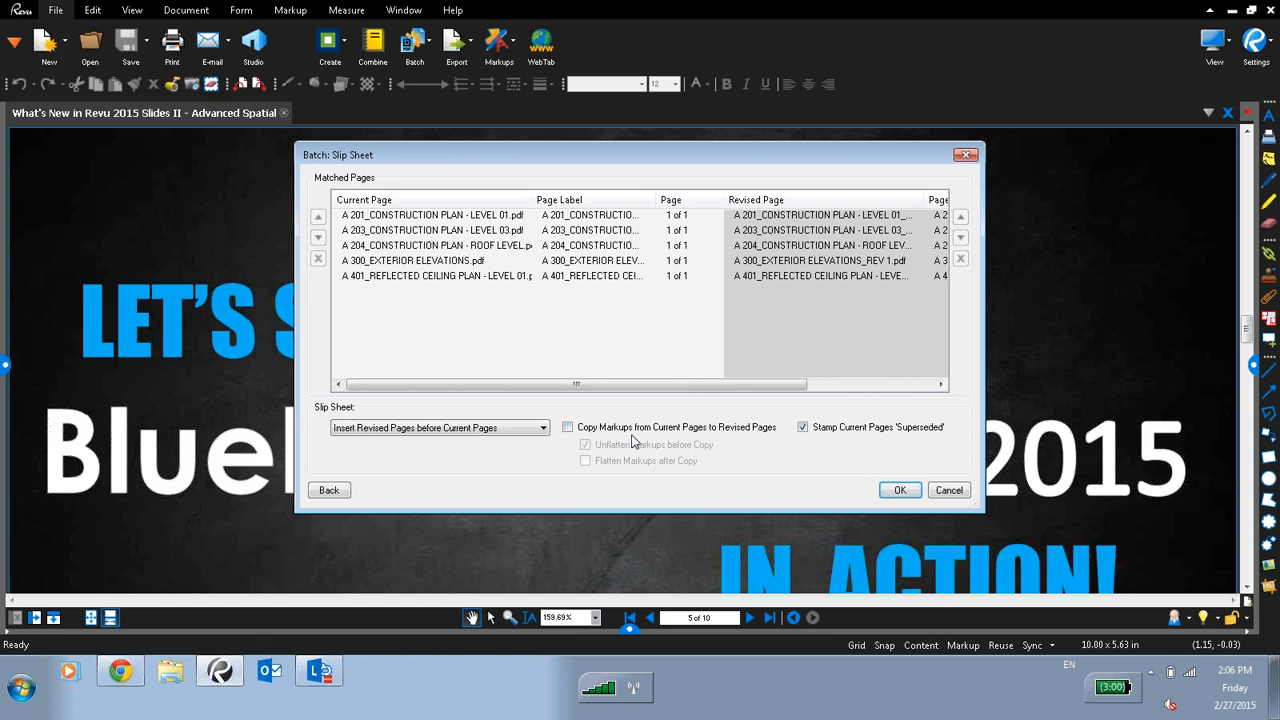
click(826, 436)
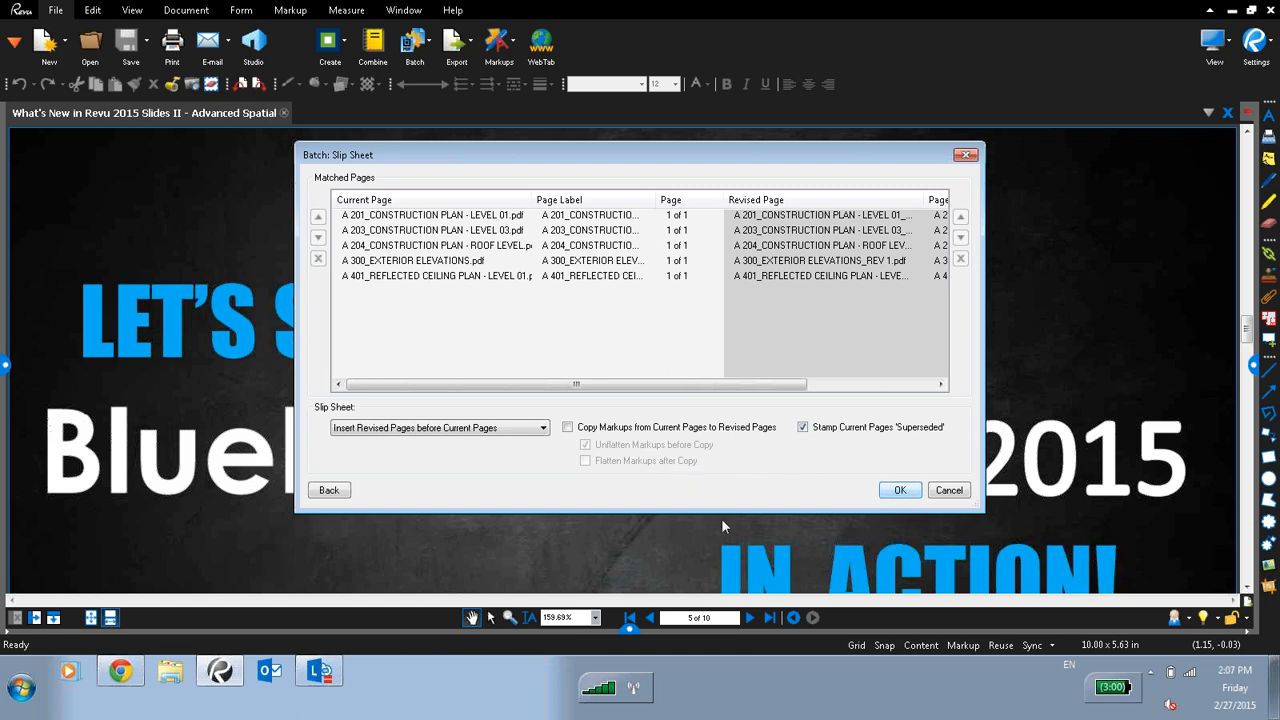
key(Return)
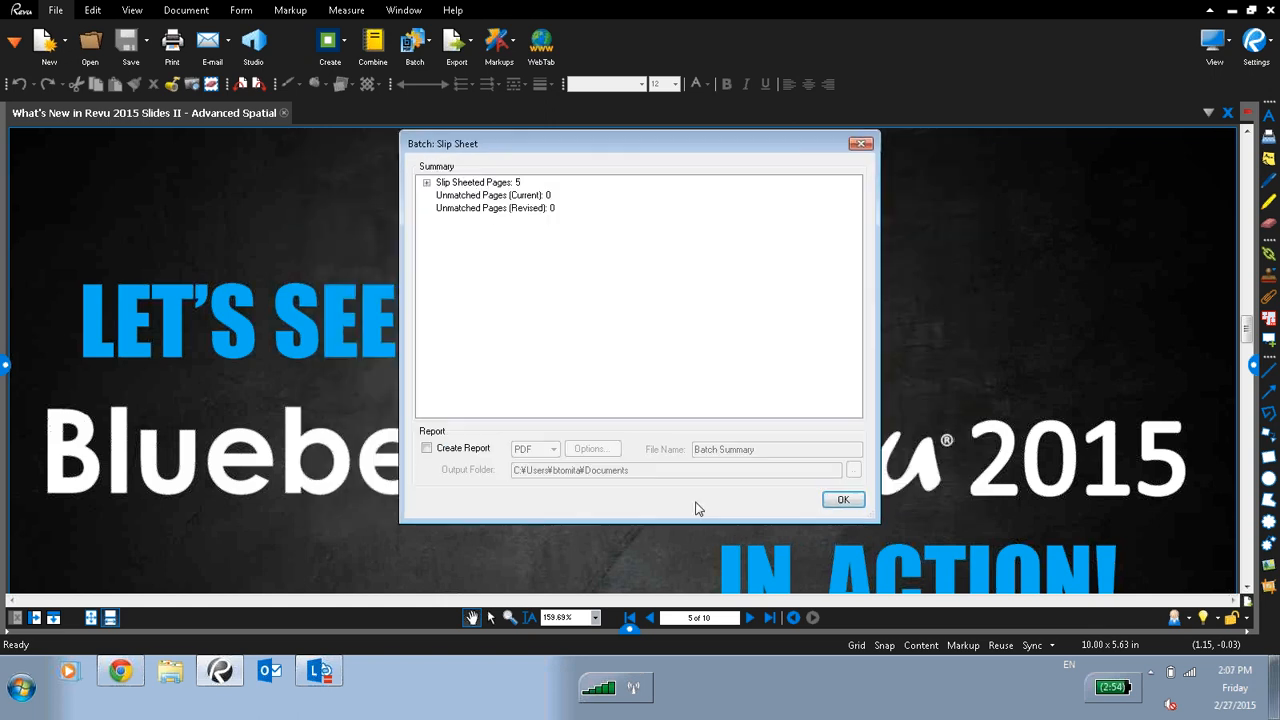
- Expand the slip-sheeted pages summary and create a PDF report named Batch Summary in the DemoOutput folder of BT DEMO DOCS
click(427, 184)
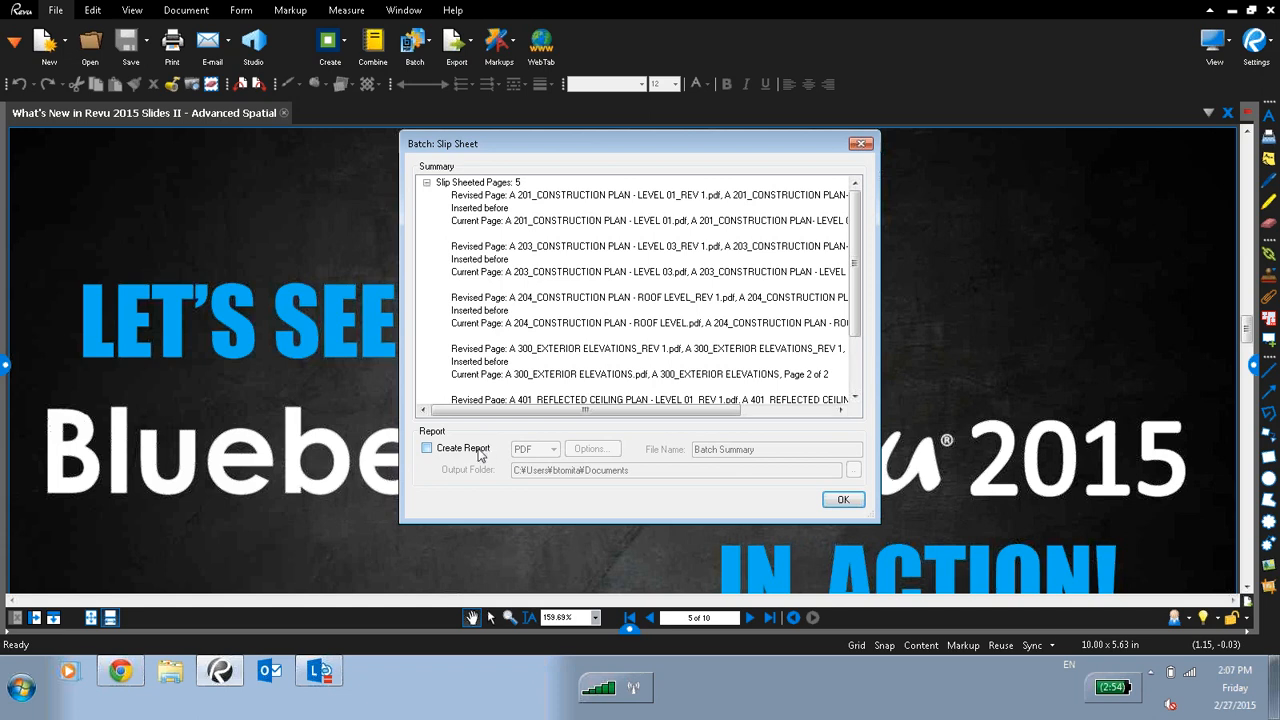
click(427, 448)
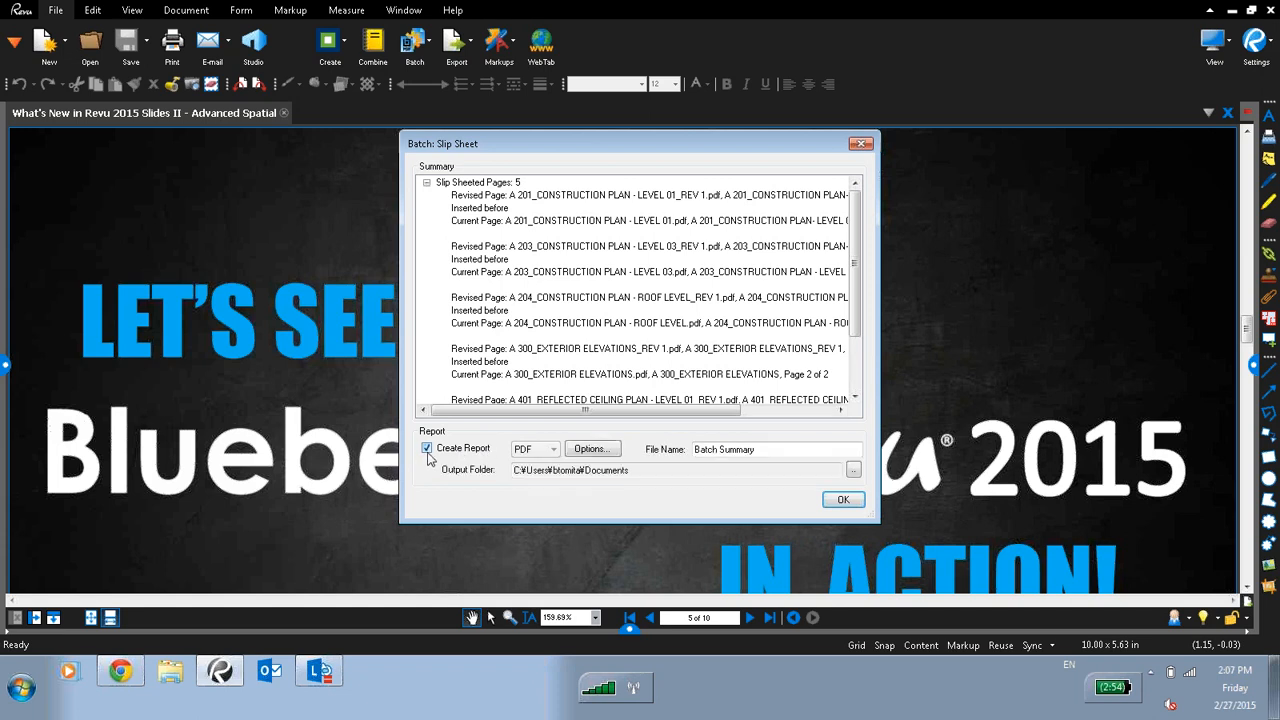
click(853, 470)
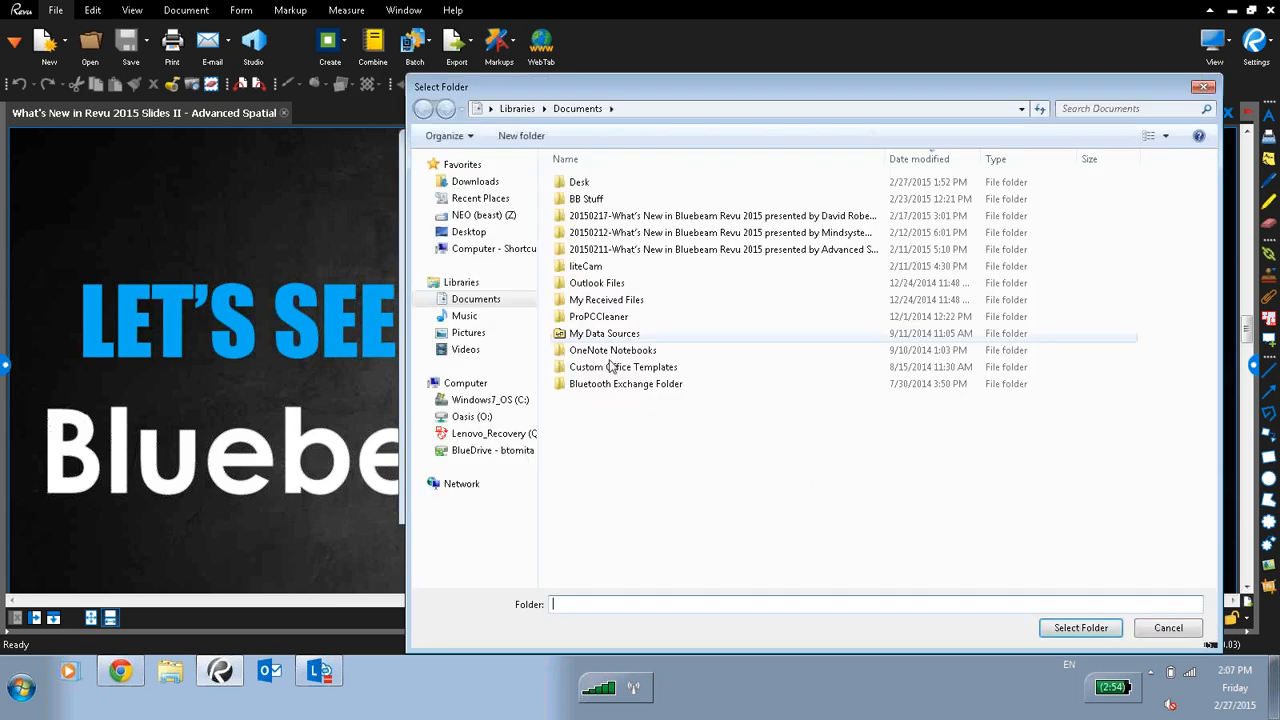
click(478, 232)
click(620, 252)
double_click(620, 252)
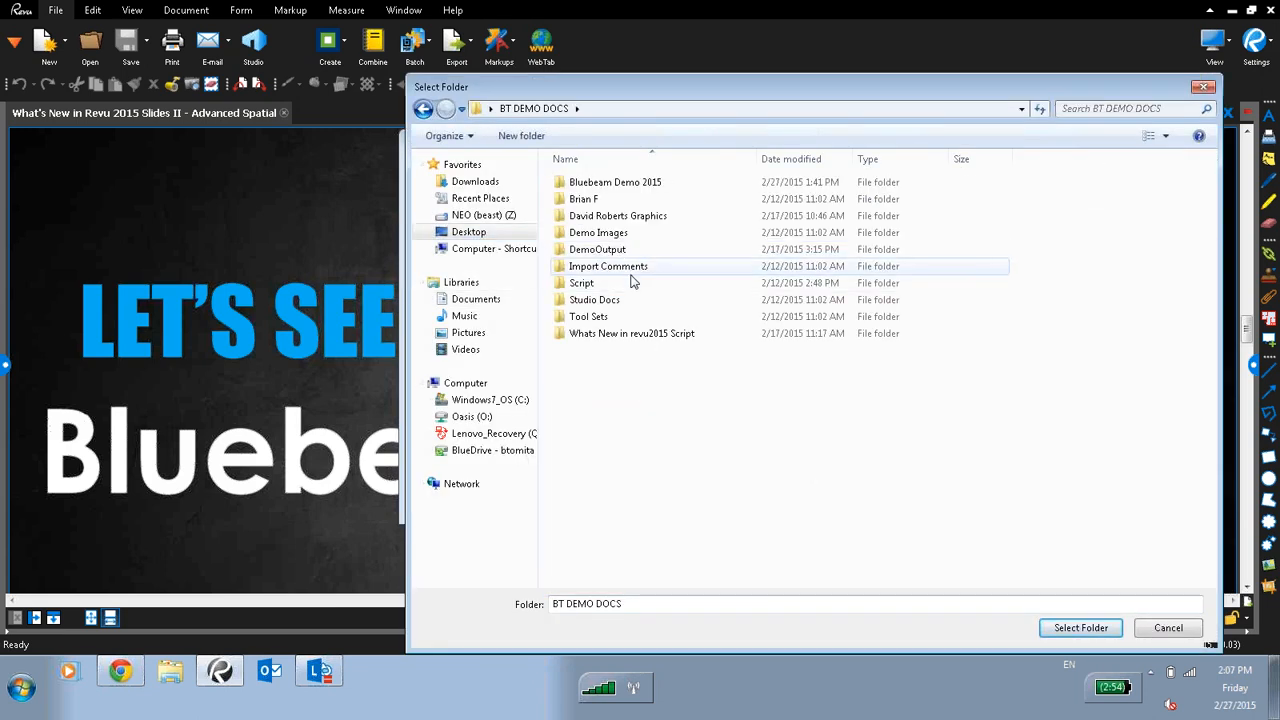
double_click(620, 249)
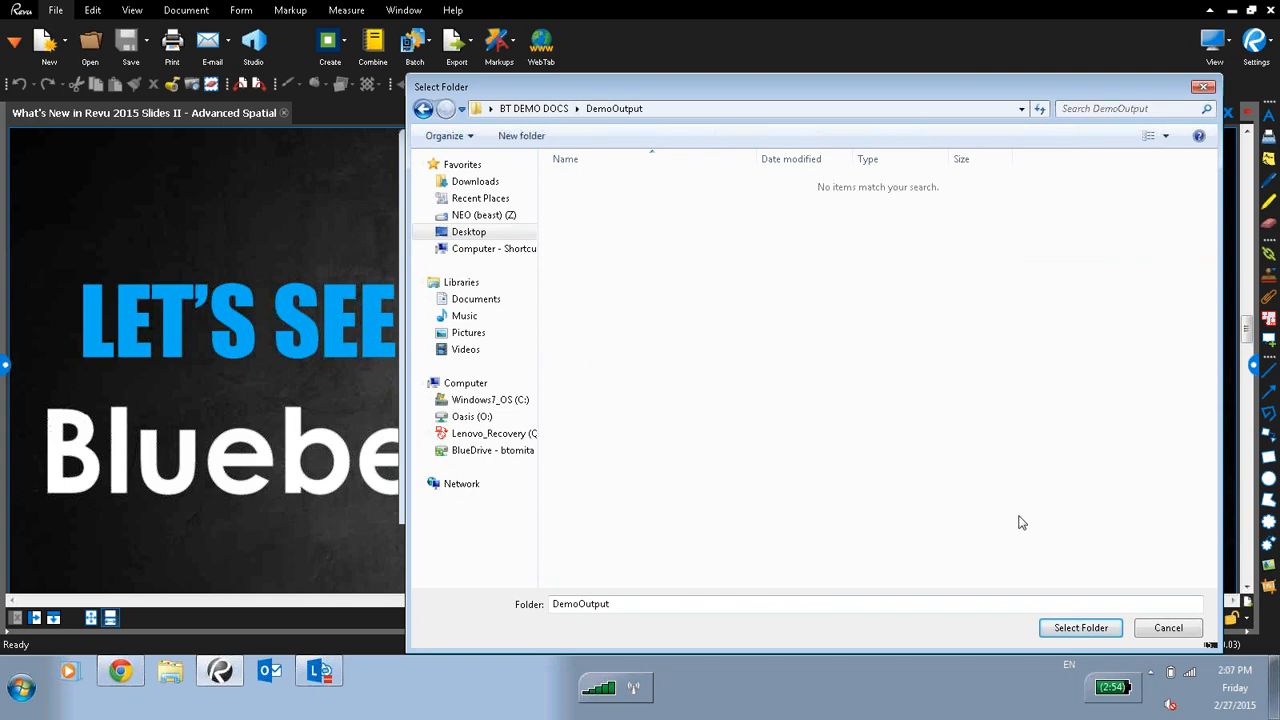
click(1072, 630)
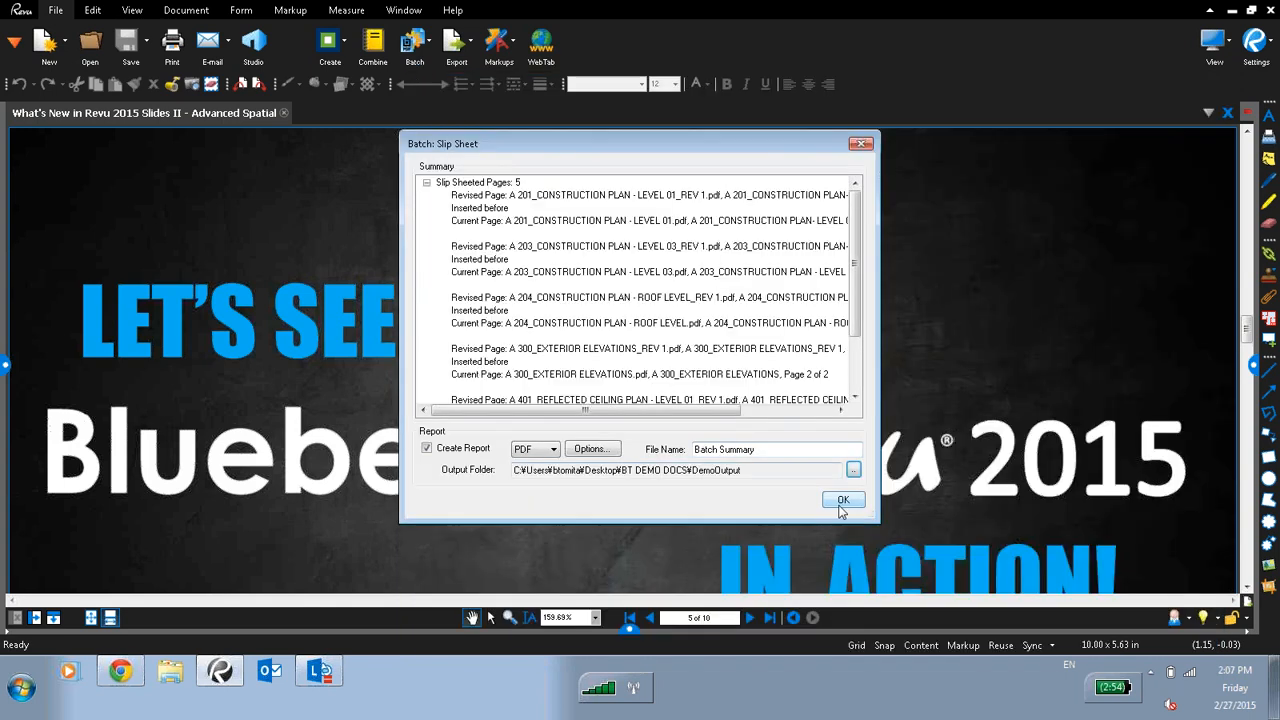
click(843, 505)
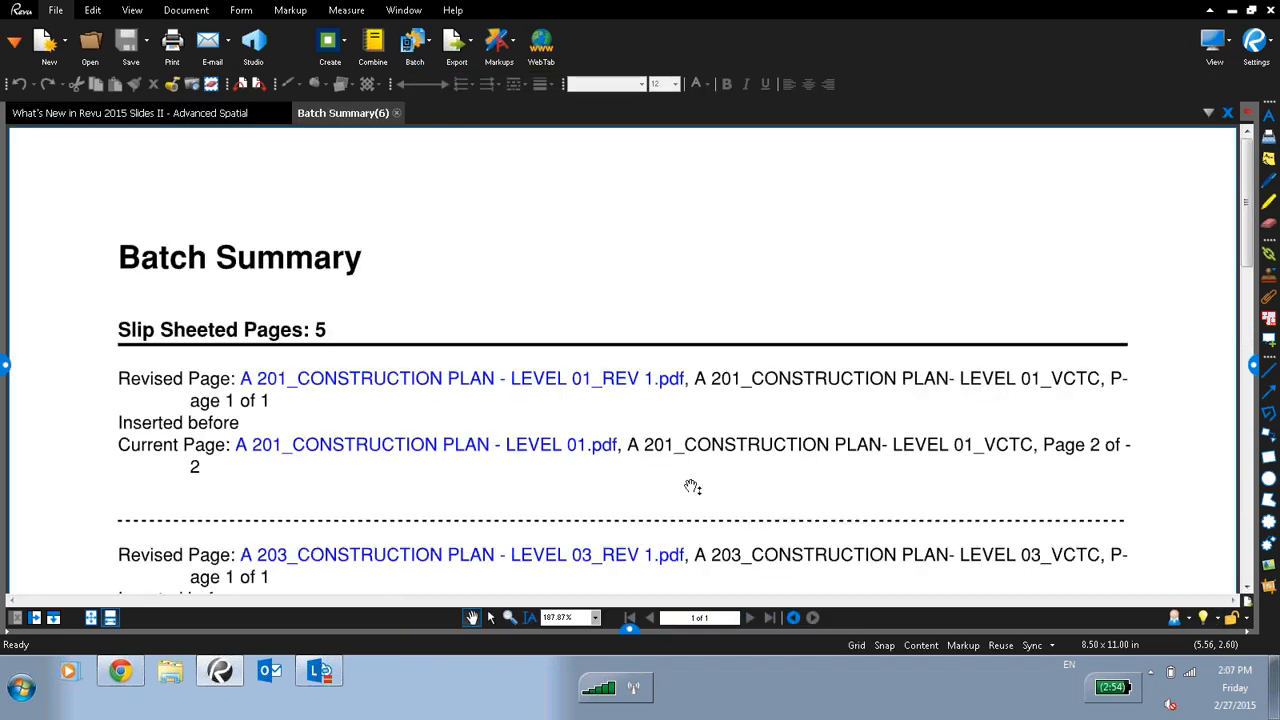
- Open the current A 201_CONSTRUCTION PLAN - LEVEL 01.pdf from the batch summary and view its pages through the thumbnails
click(404, 443)
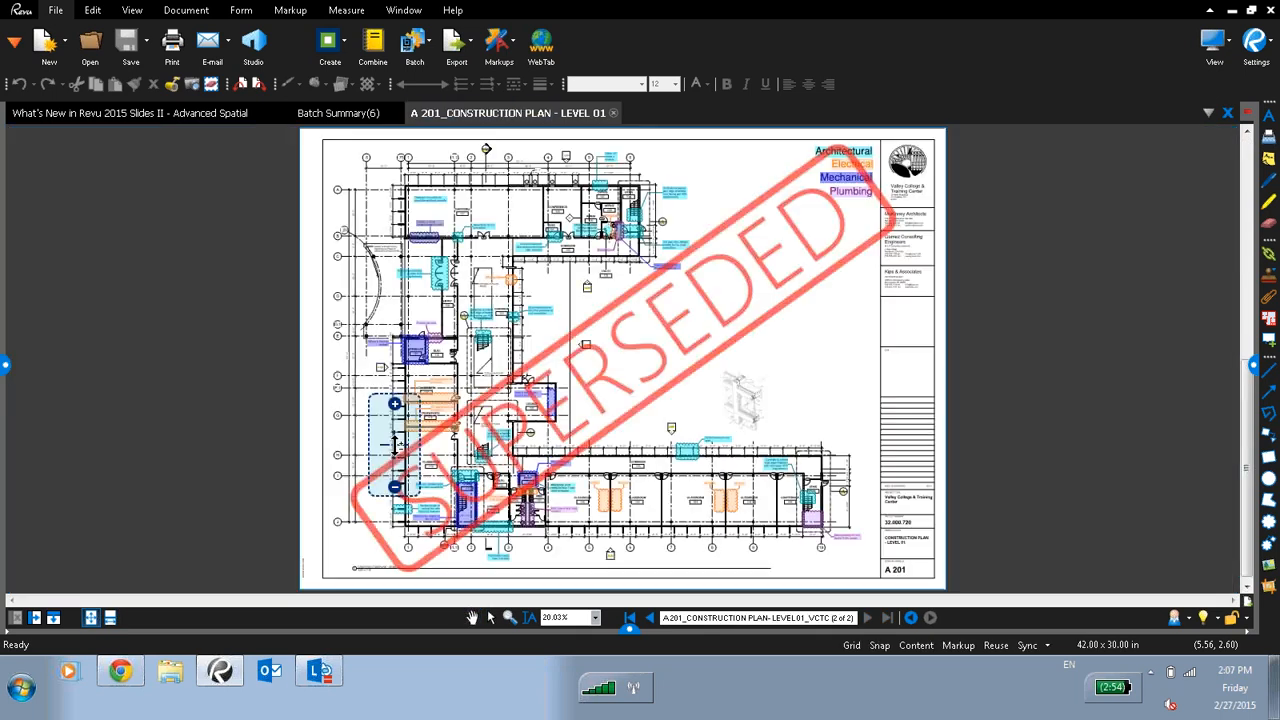
click(6, 366)
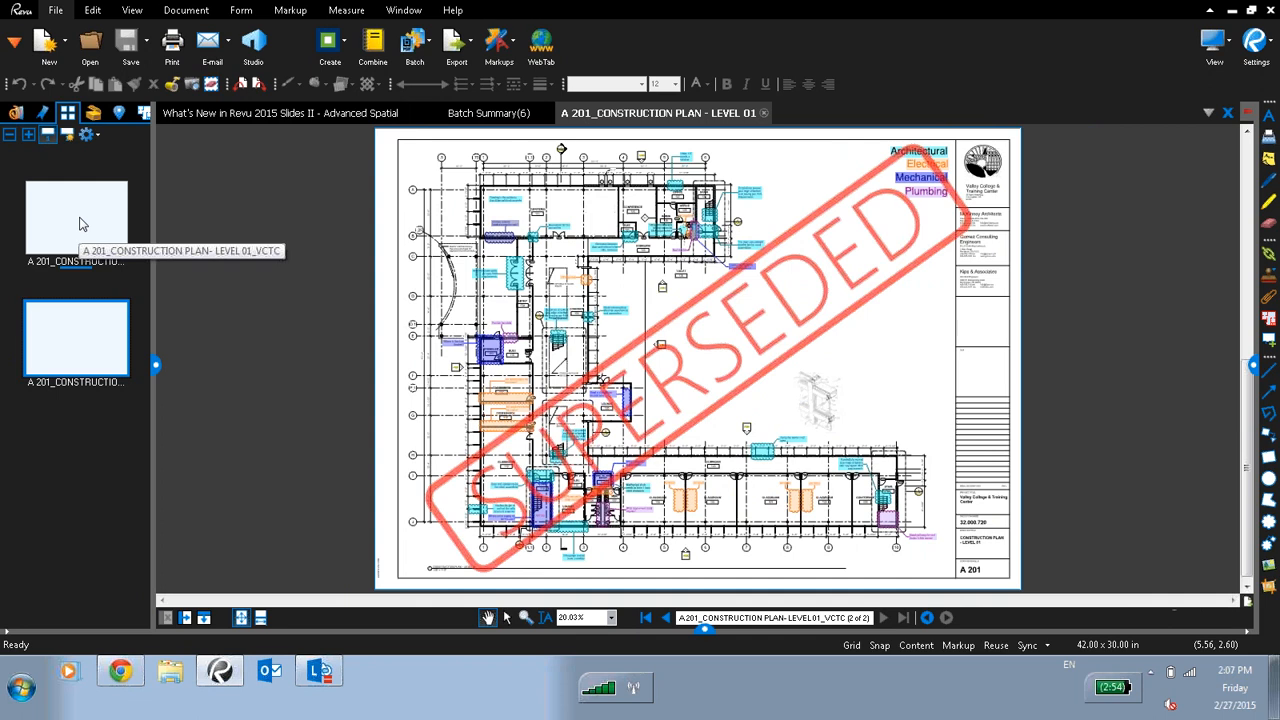
click(82, 220)
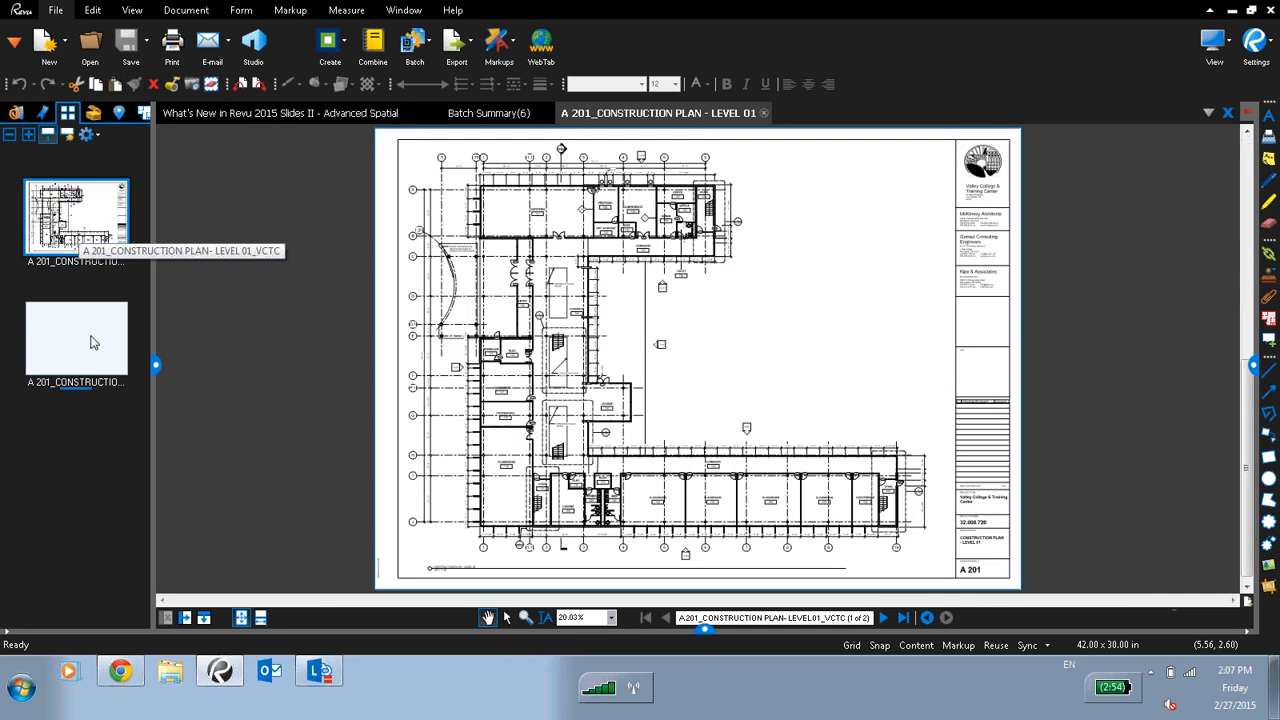
click(92, 340)
click(78, 220)
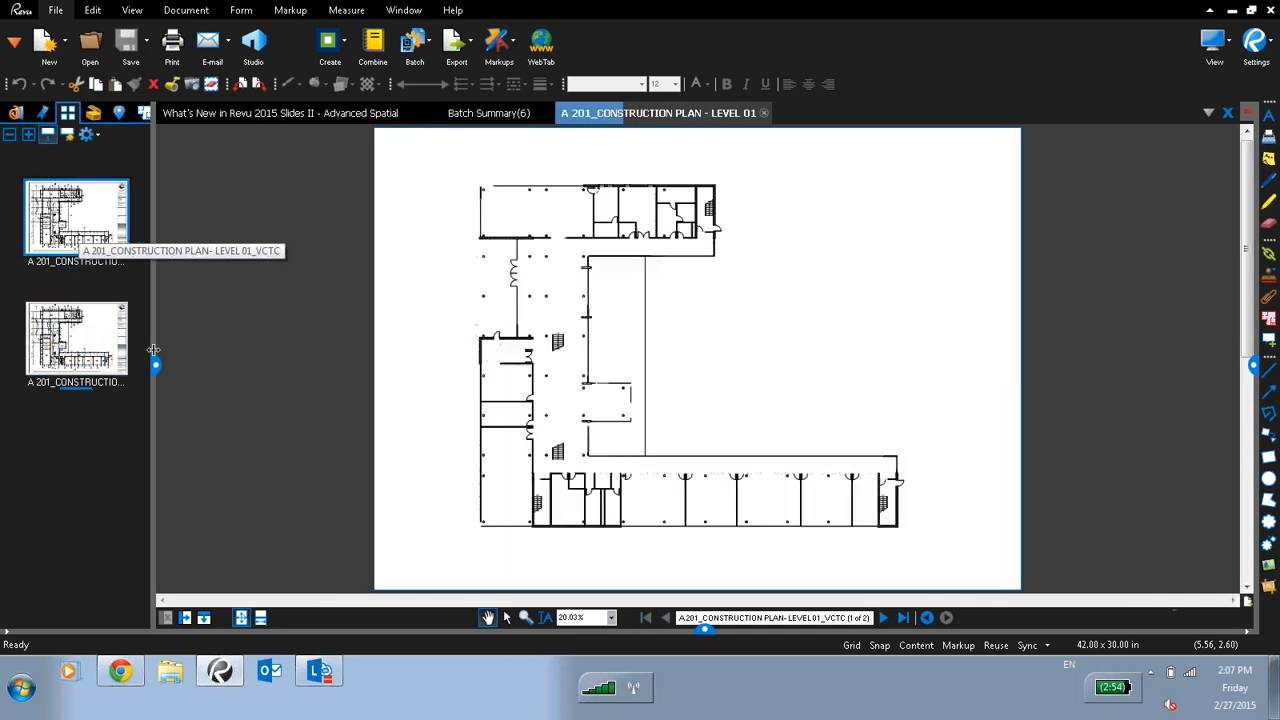
- Widen the thumbnails area to fit both A 201 pages side by side and compare the revised page with the superseded one
drag(155, 365, 214, 365)
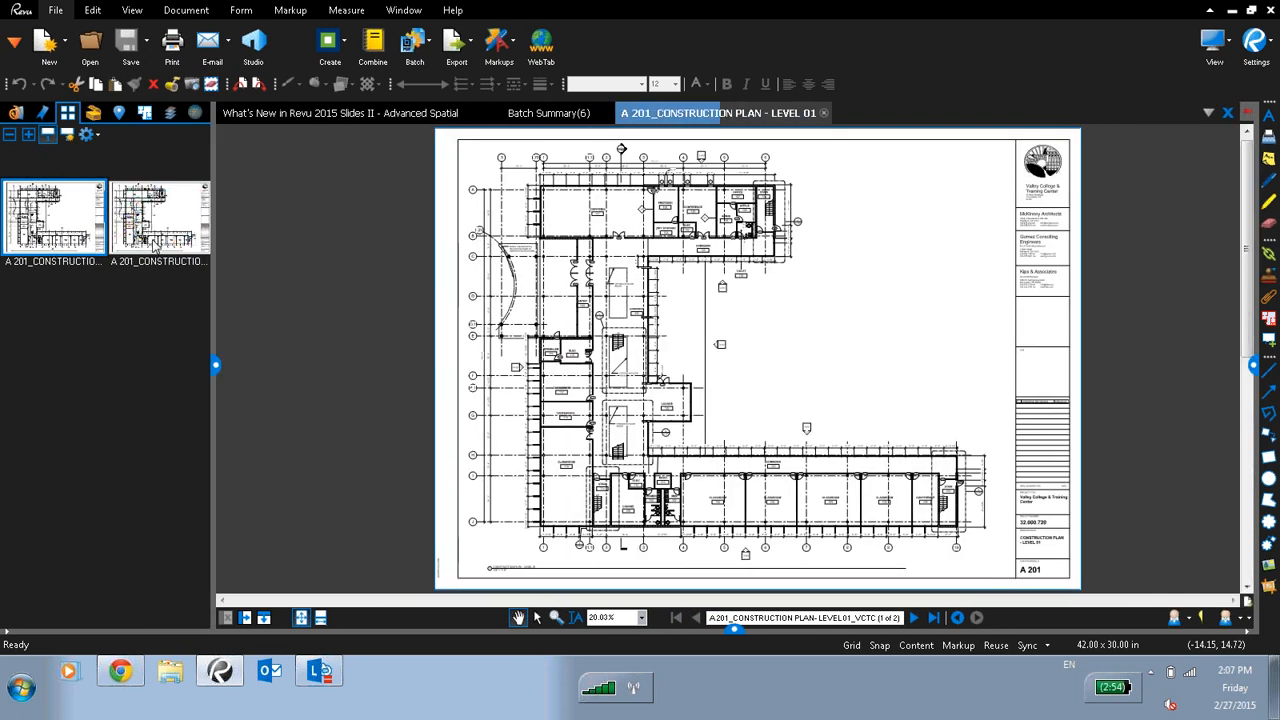
click(155, 245)
click(65, 240)
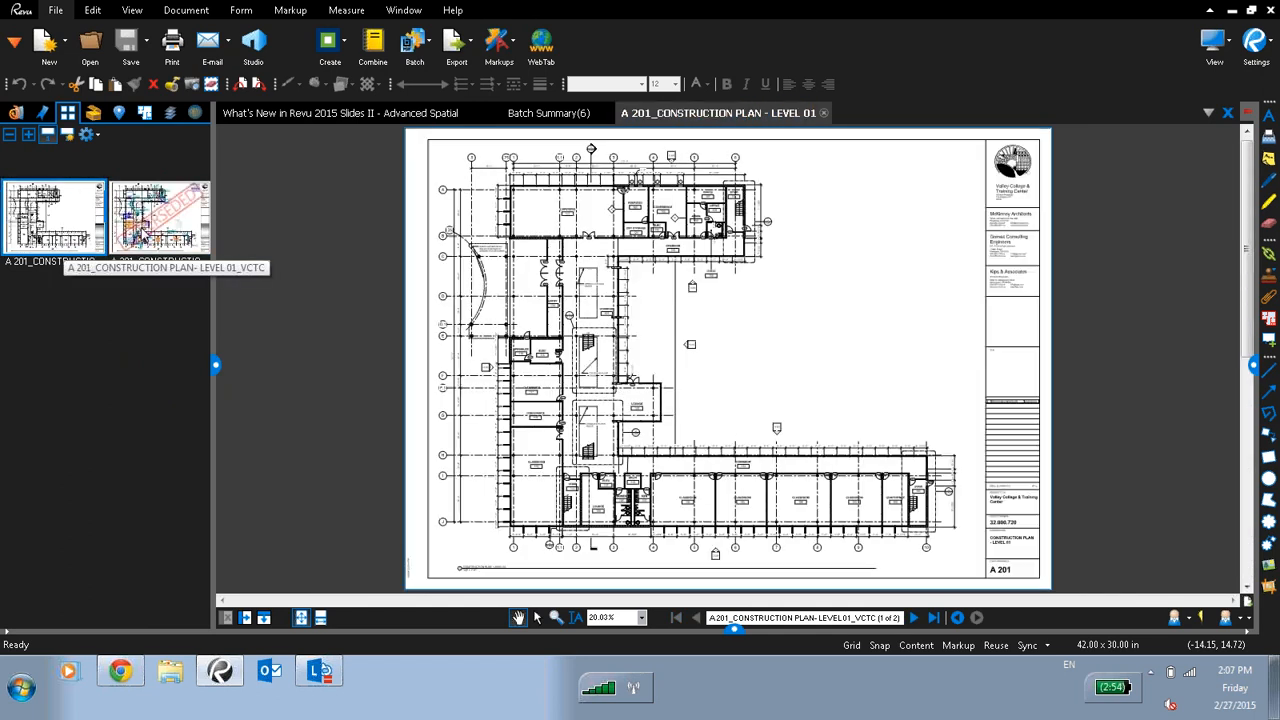
click(150, 242)
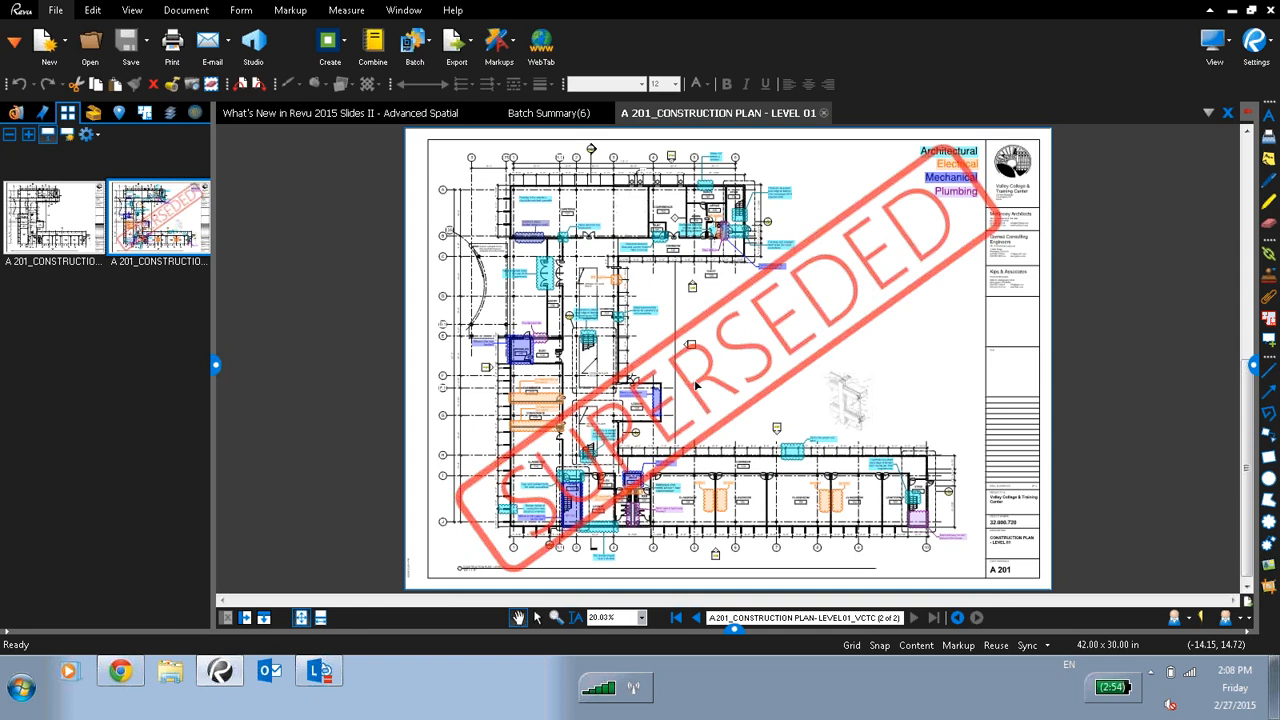
- Close the A 201 construction plan and the batch summary report, and hide the page thumbnails
click(1230, 116)
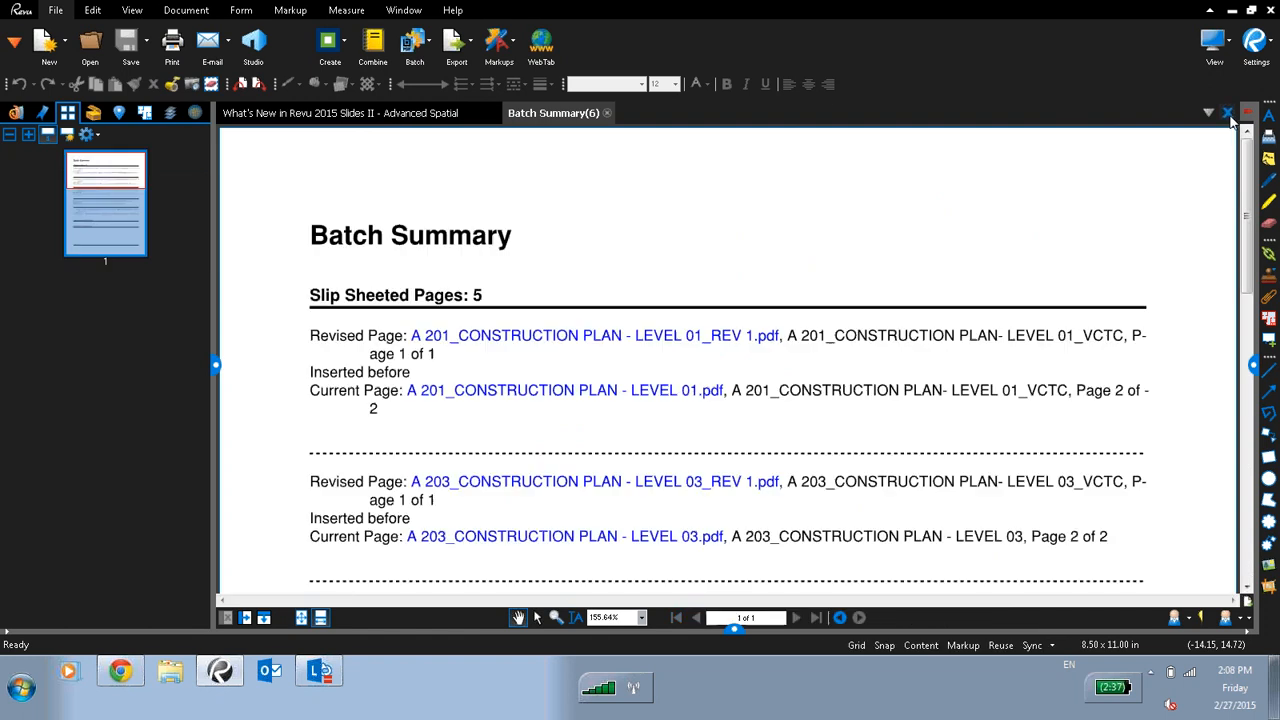
click(1230, 116)
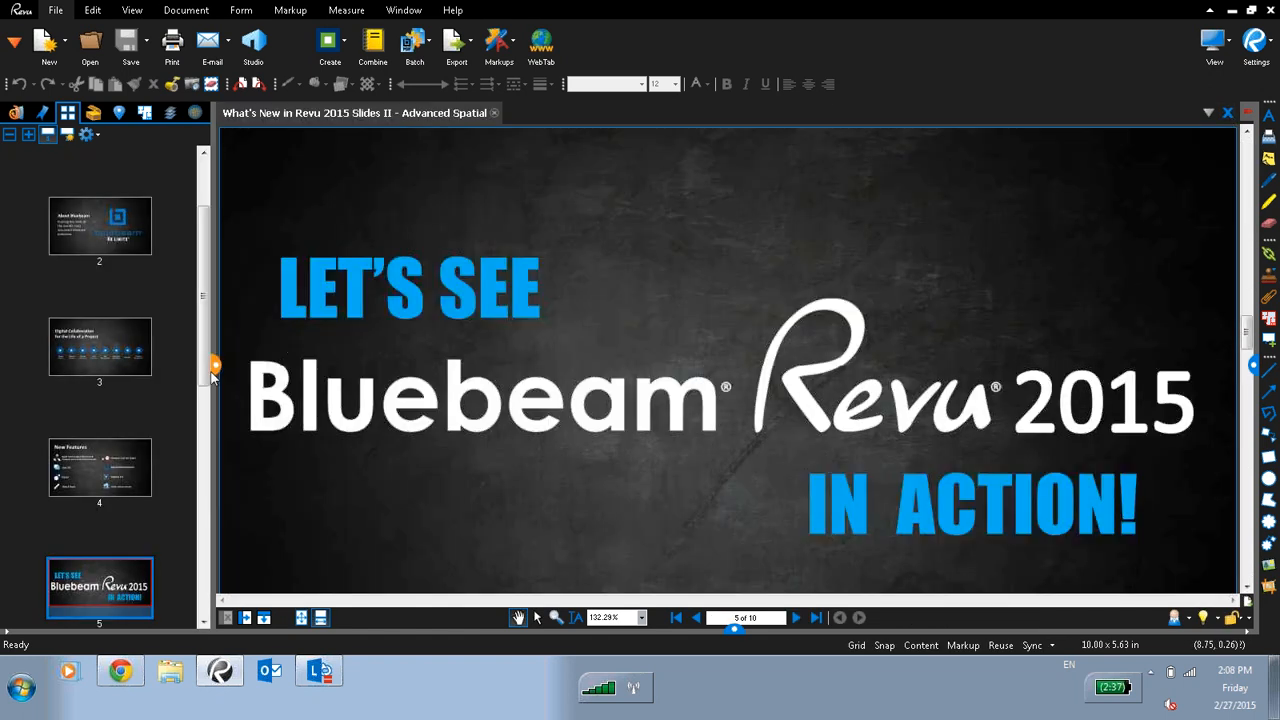
click(213, 368)
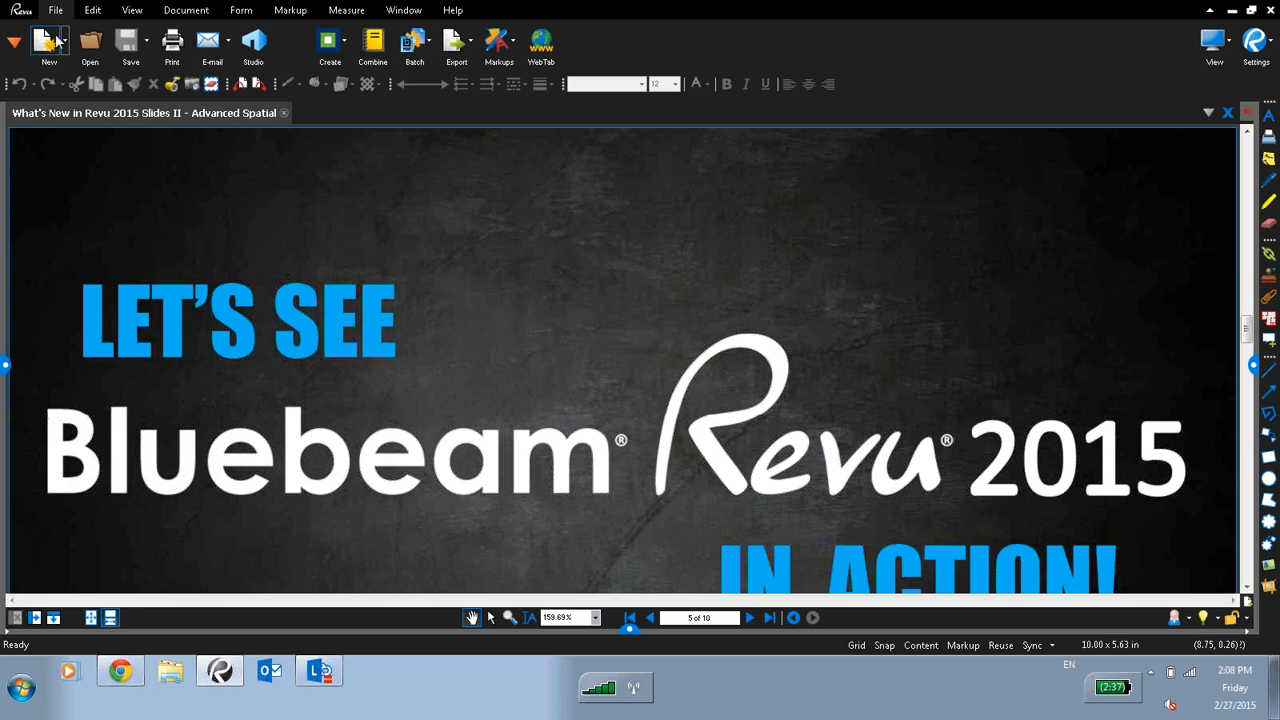
- Start a batch Overlay Pages job and add all PDFs from the Originals folder of Batch Overlay Pages as the current pages
click(430, 52)
click(471, 180)
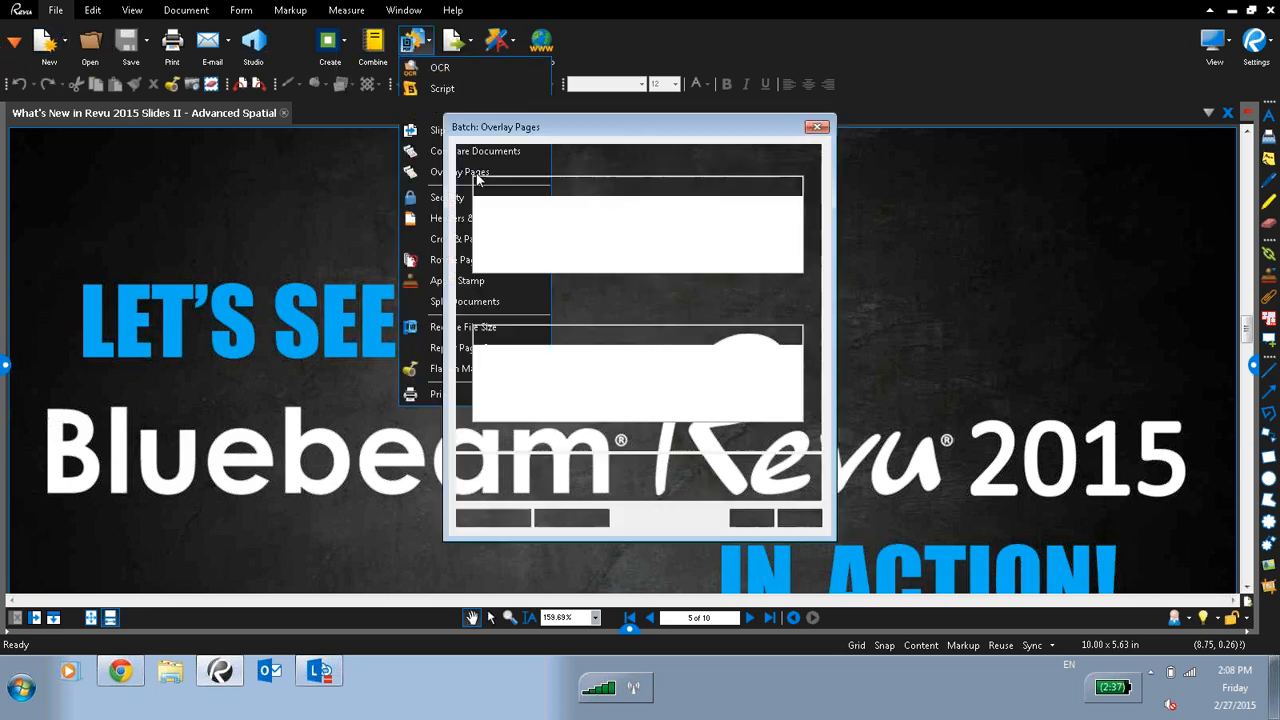
click(487, 287)
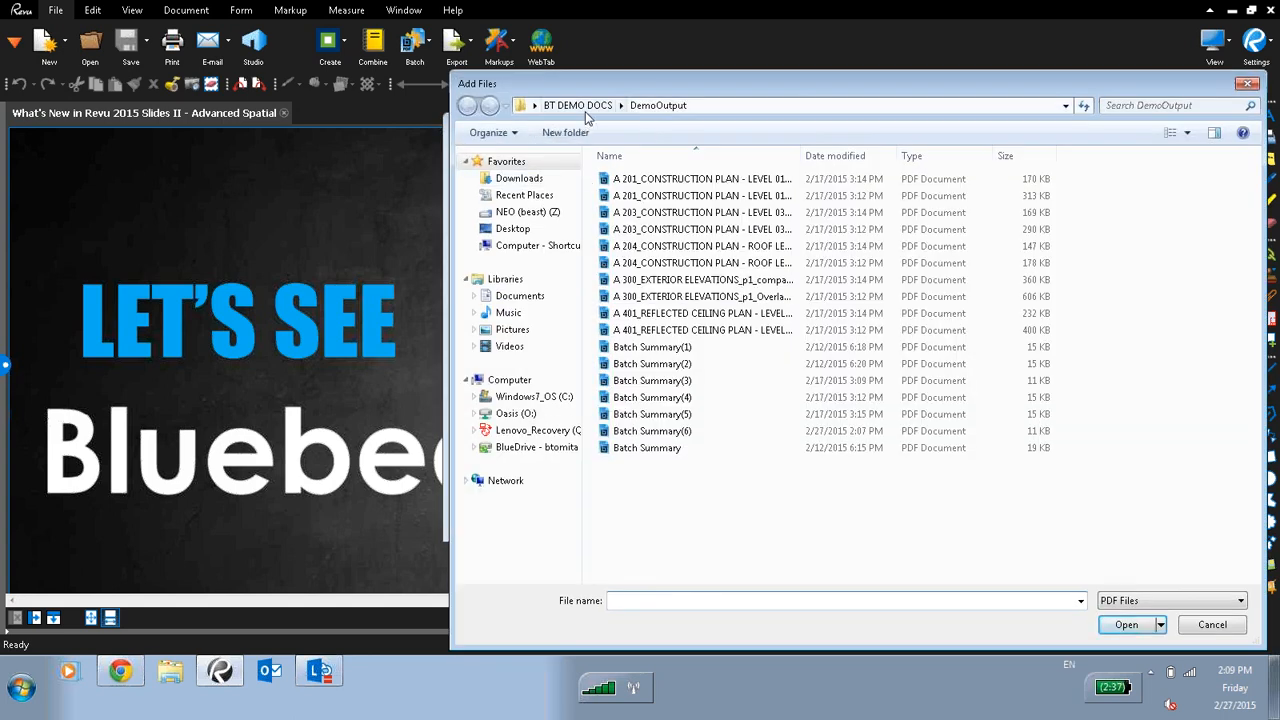
click(530, 229)
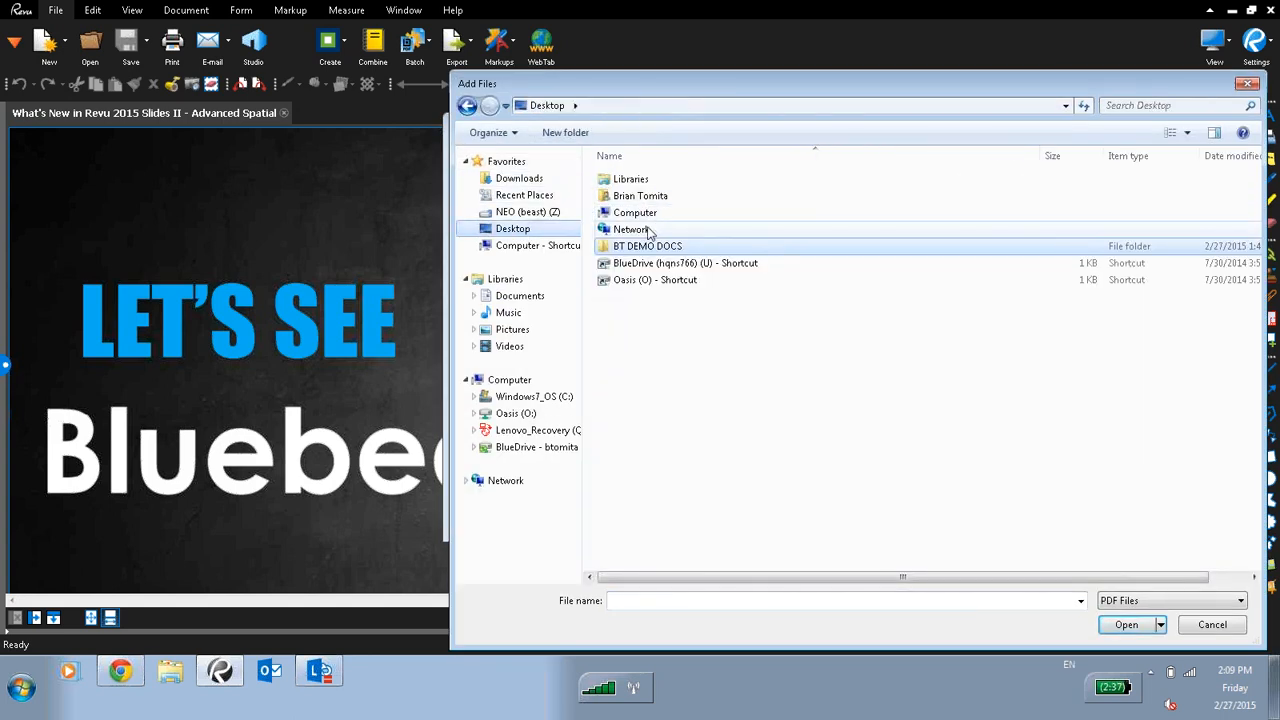
click(647, 249)
double_click(647, 249)
double_click(655, 180)
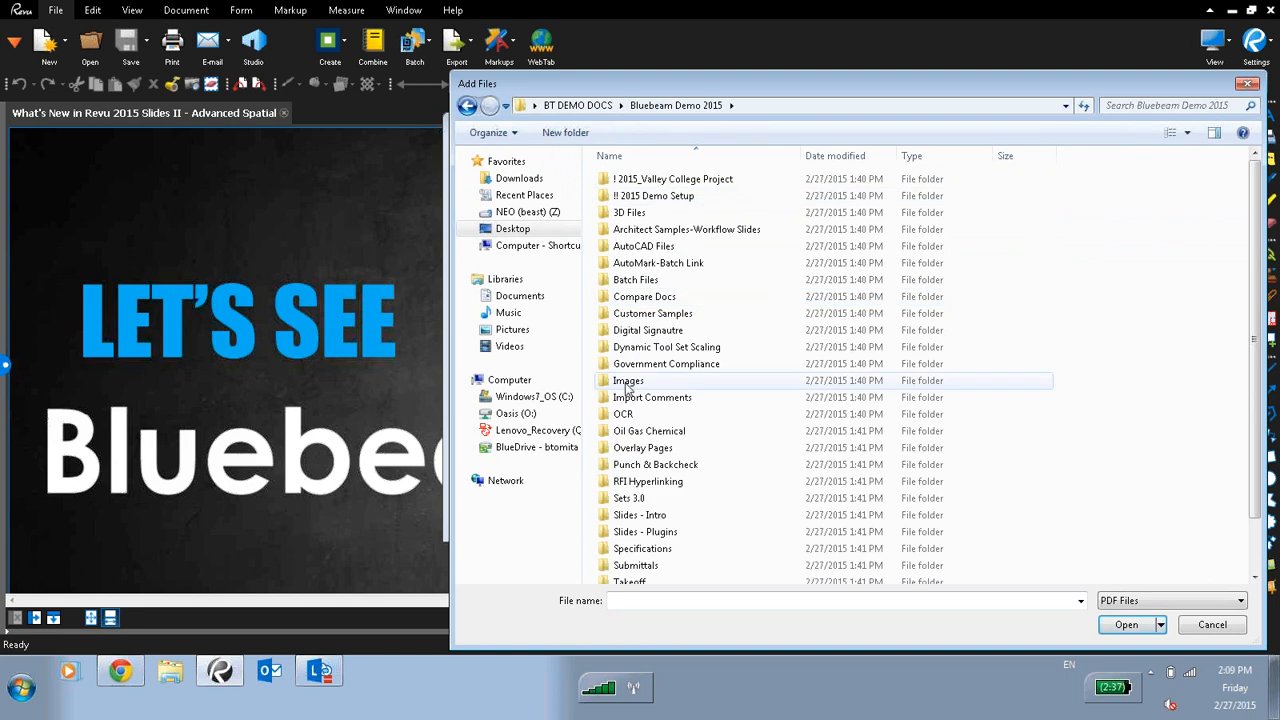
double_click(636, 280)
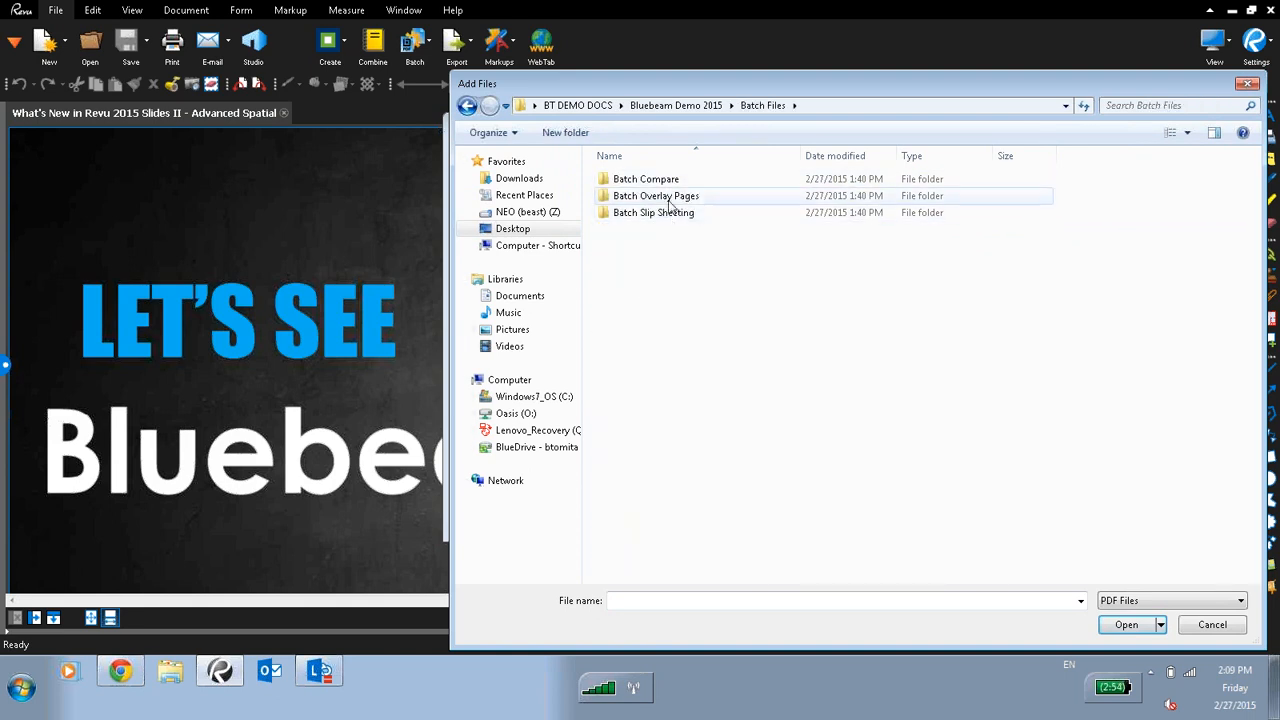
double_click(648, 197)
key(ctrl+a)
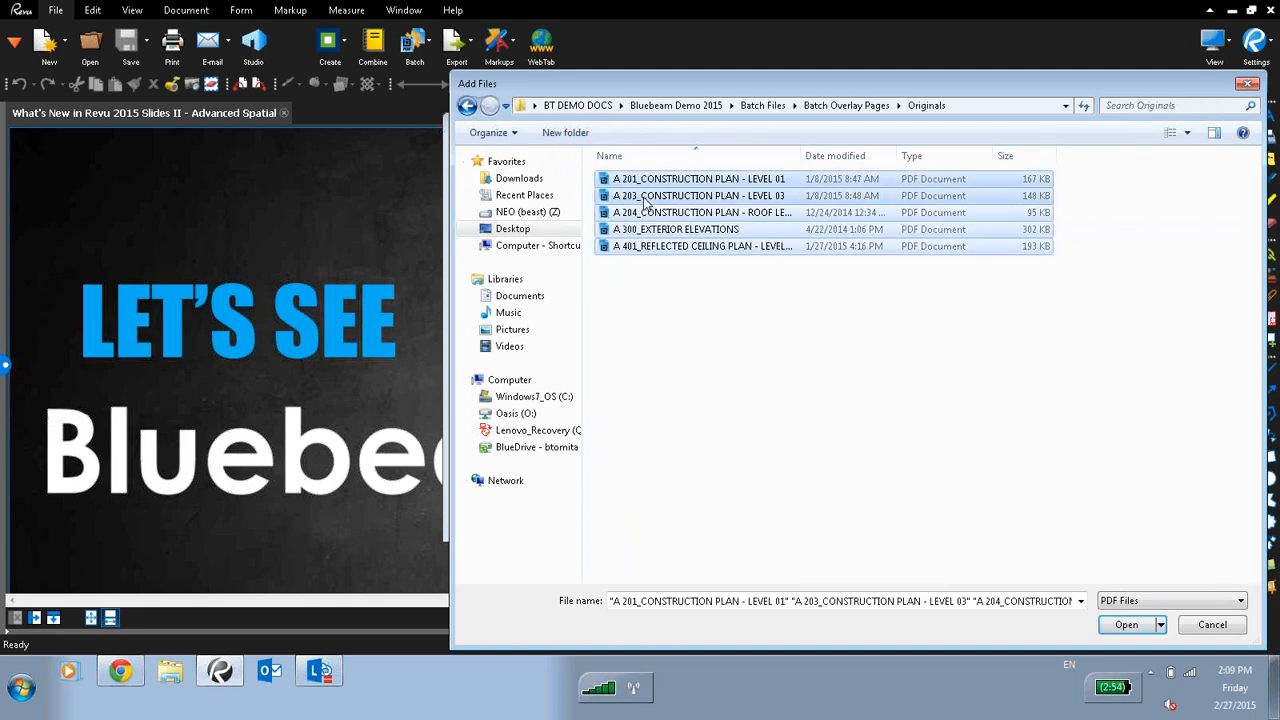
click(1127, 625)
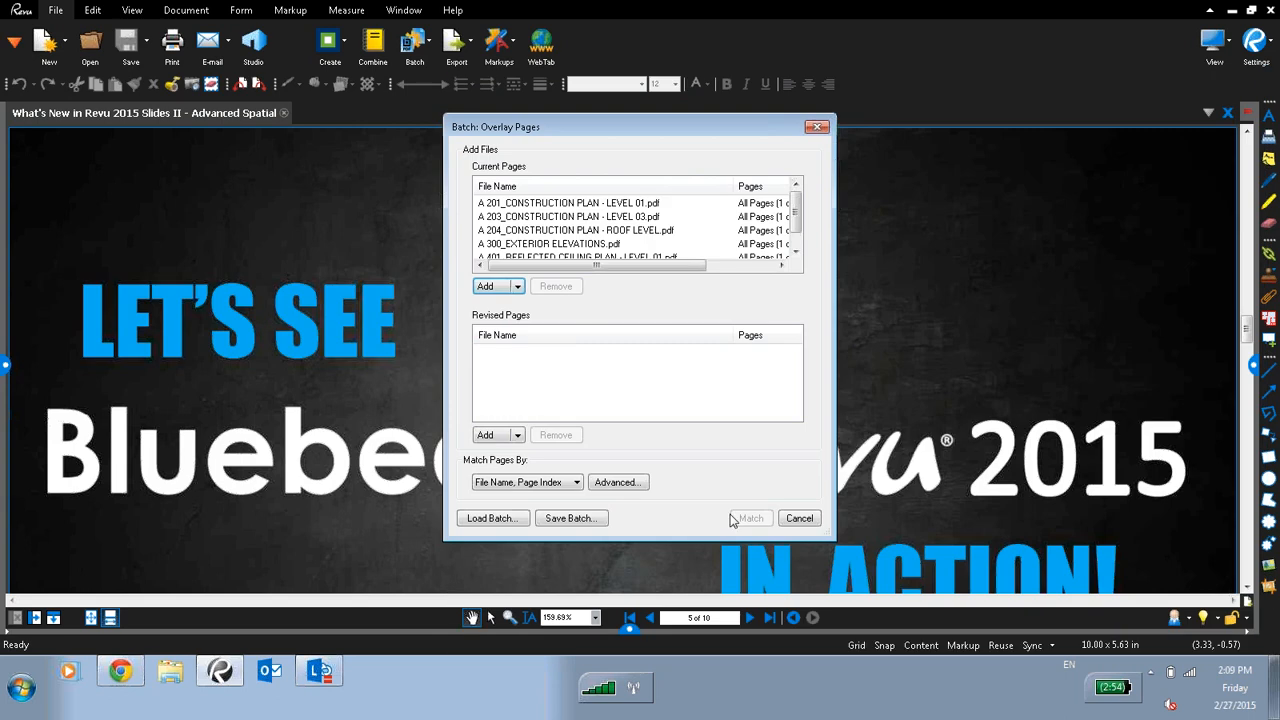
- Add all PDFs from the Revisions folder of Batch Overlay Pages as the revised pages and match them with the current pages
click(490, 434)
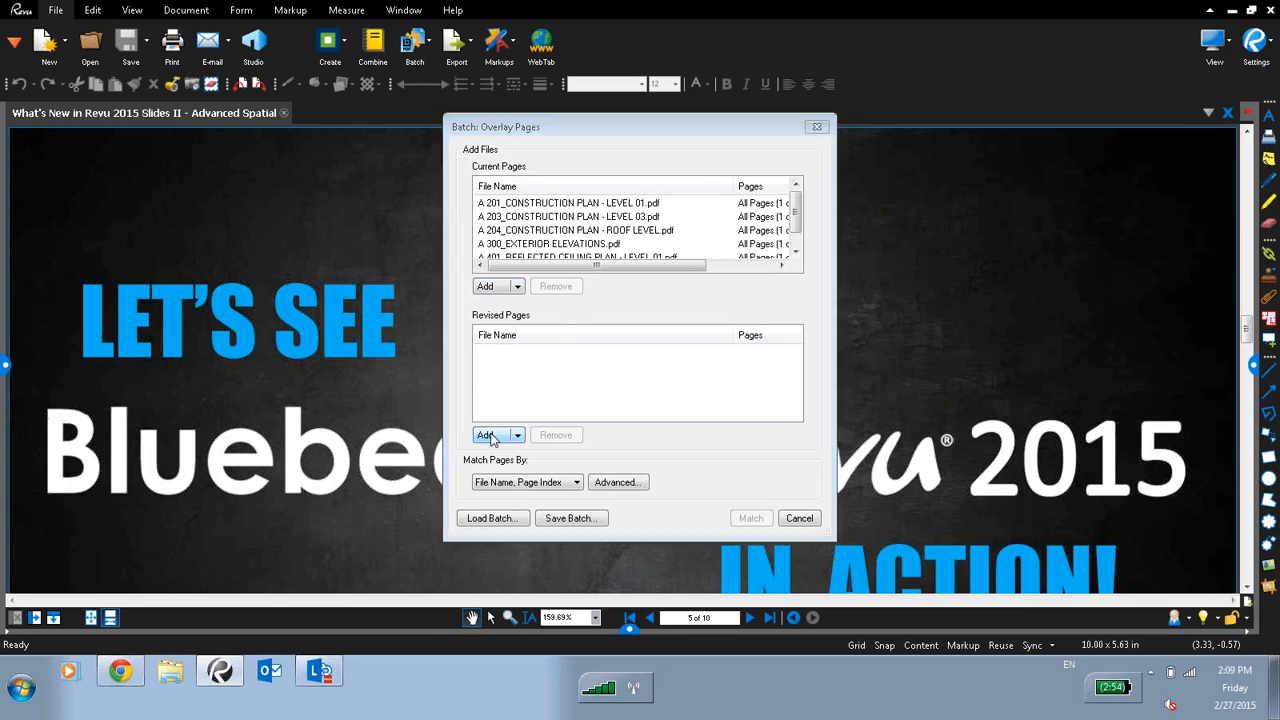
click(815, 107)
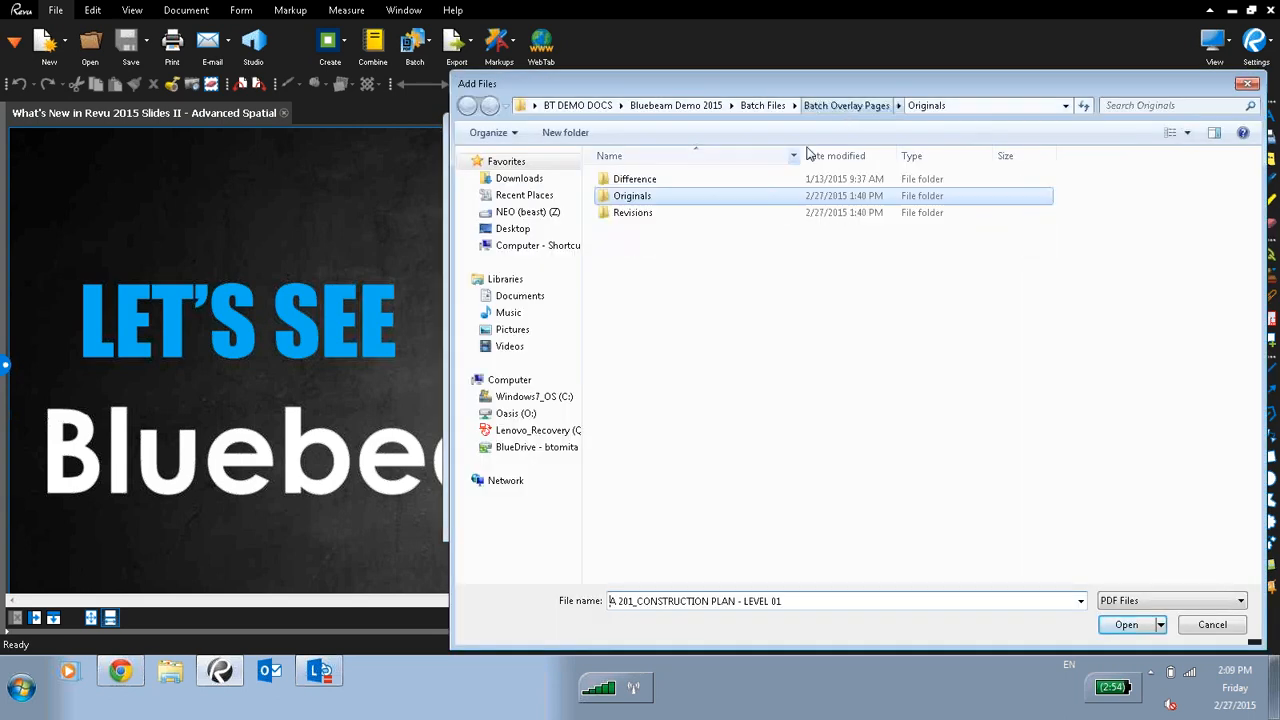
double_click(648, 213)
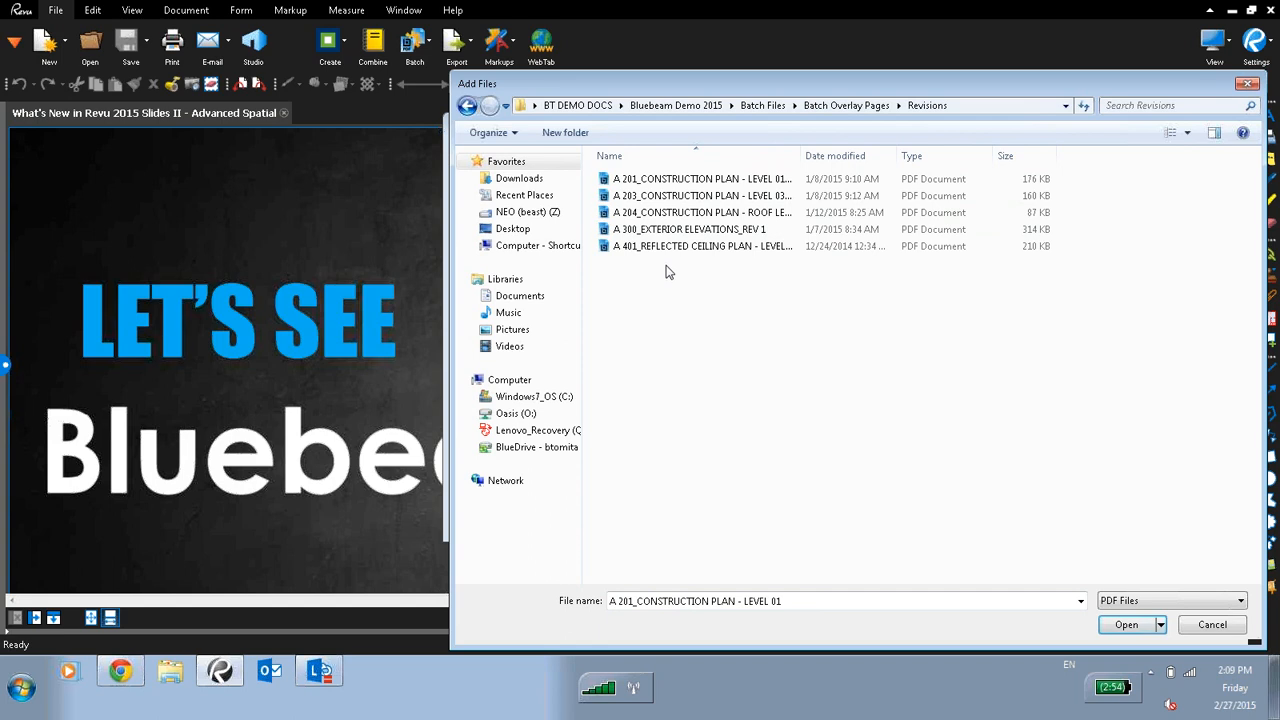
key(ctrl+a)
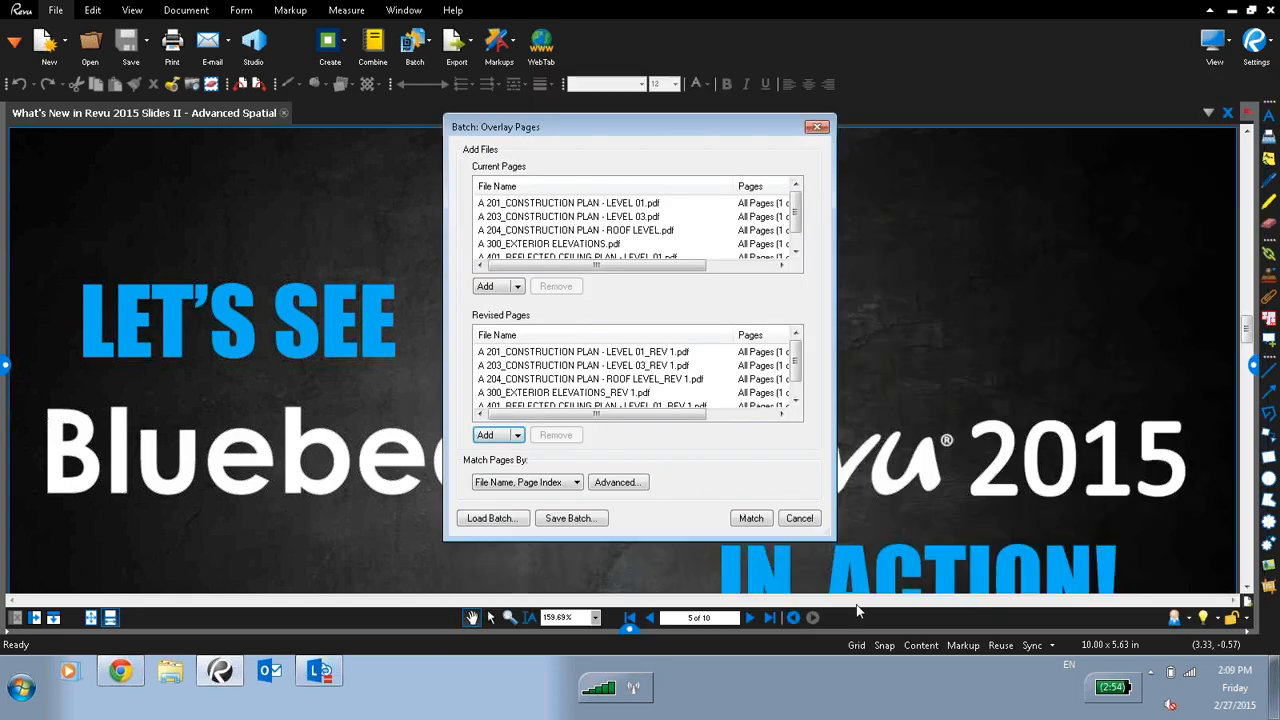
click(749, 522)
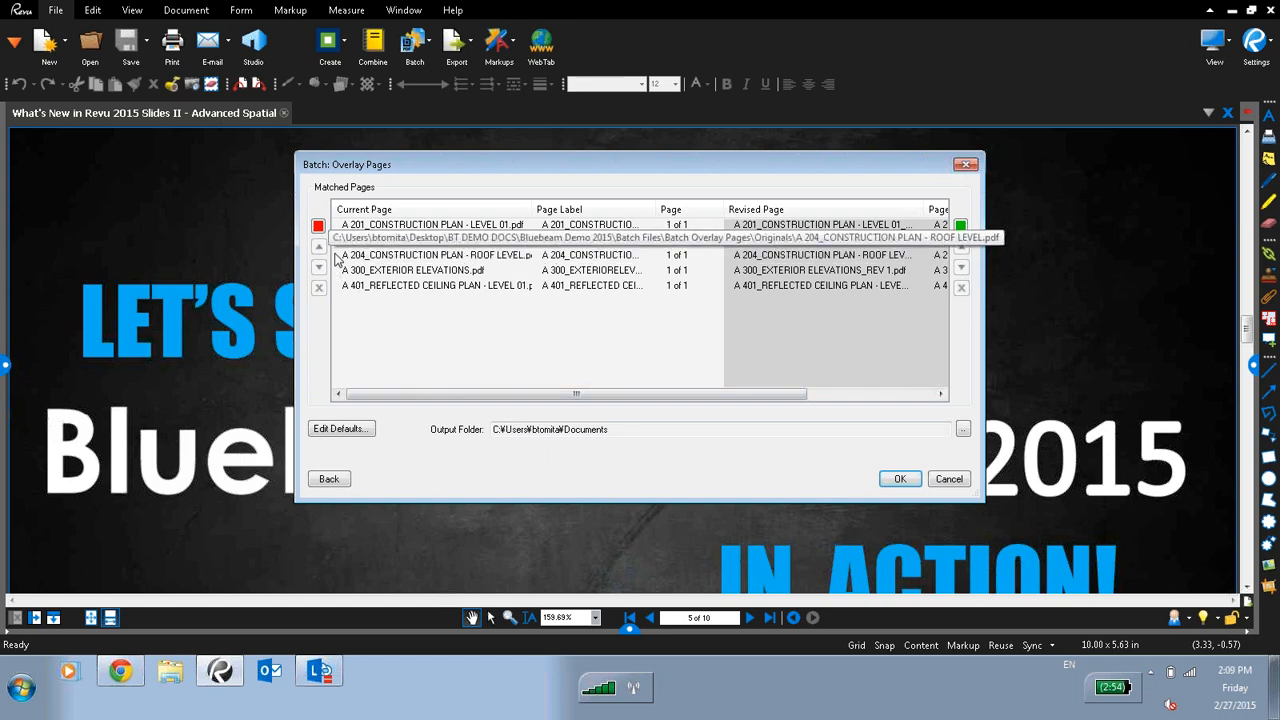
key(ctrl)
key(ctrl)
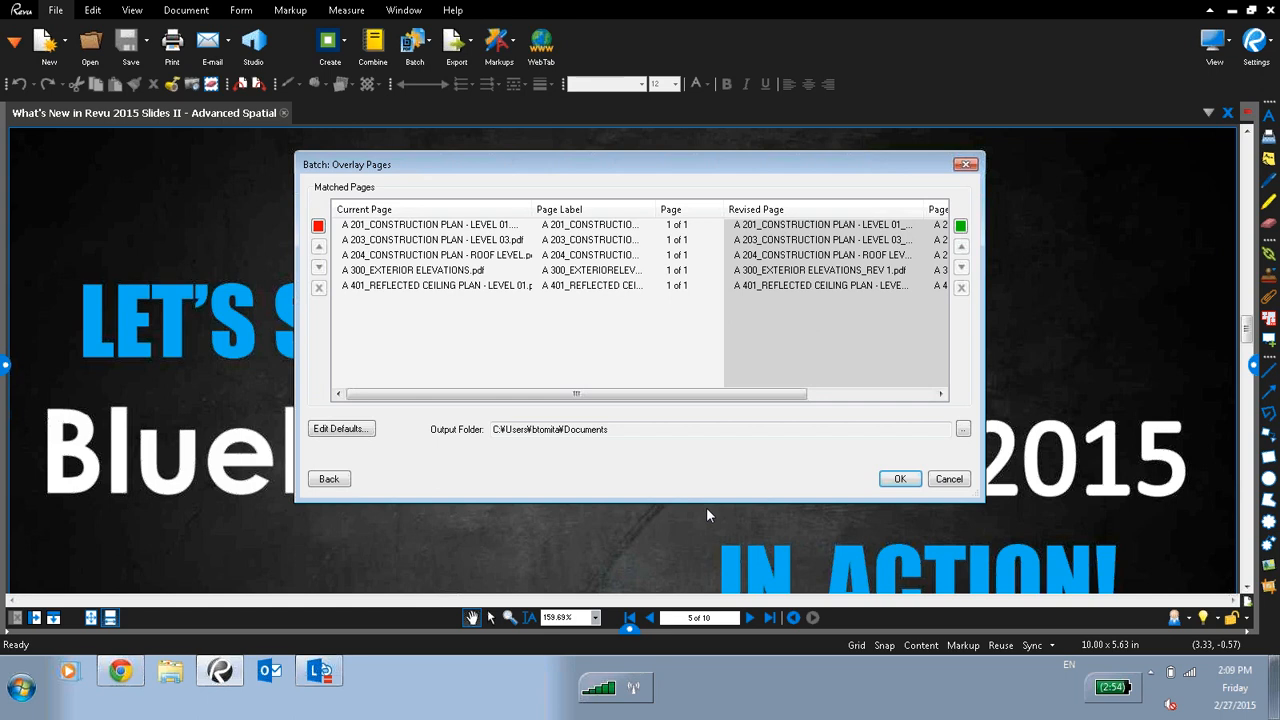
- Set the overlay output folder to DemoOutput in the desktop's BT DEMO DOCS folder and run the batch overlay
click(958, 430)
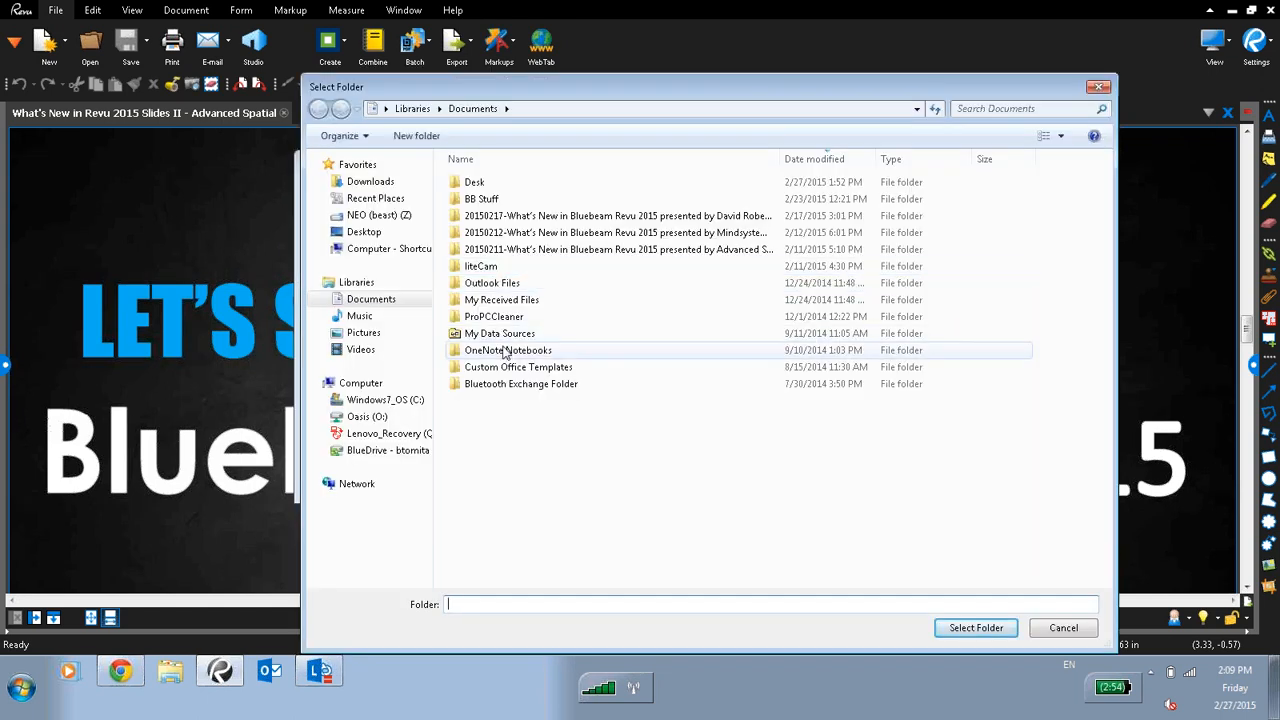
click(376, 236)
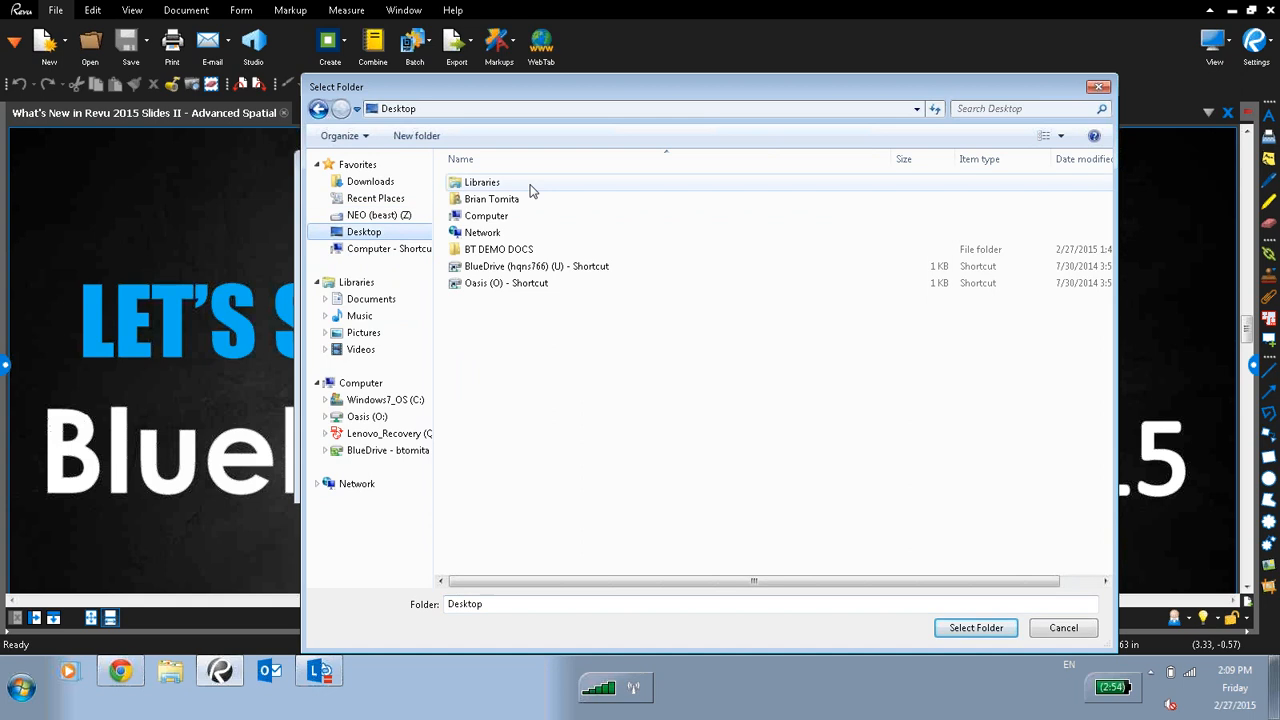
double_click(505, 250)
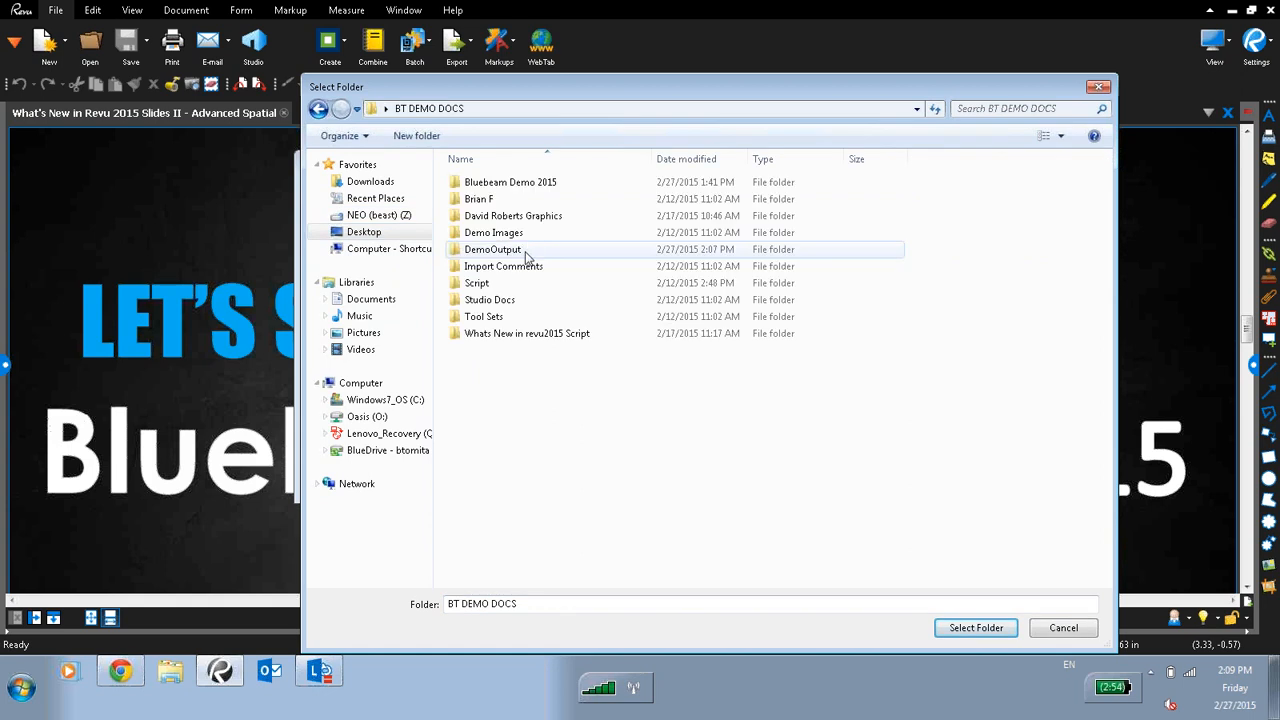
double_click(525, 254)
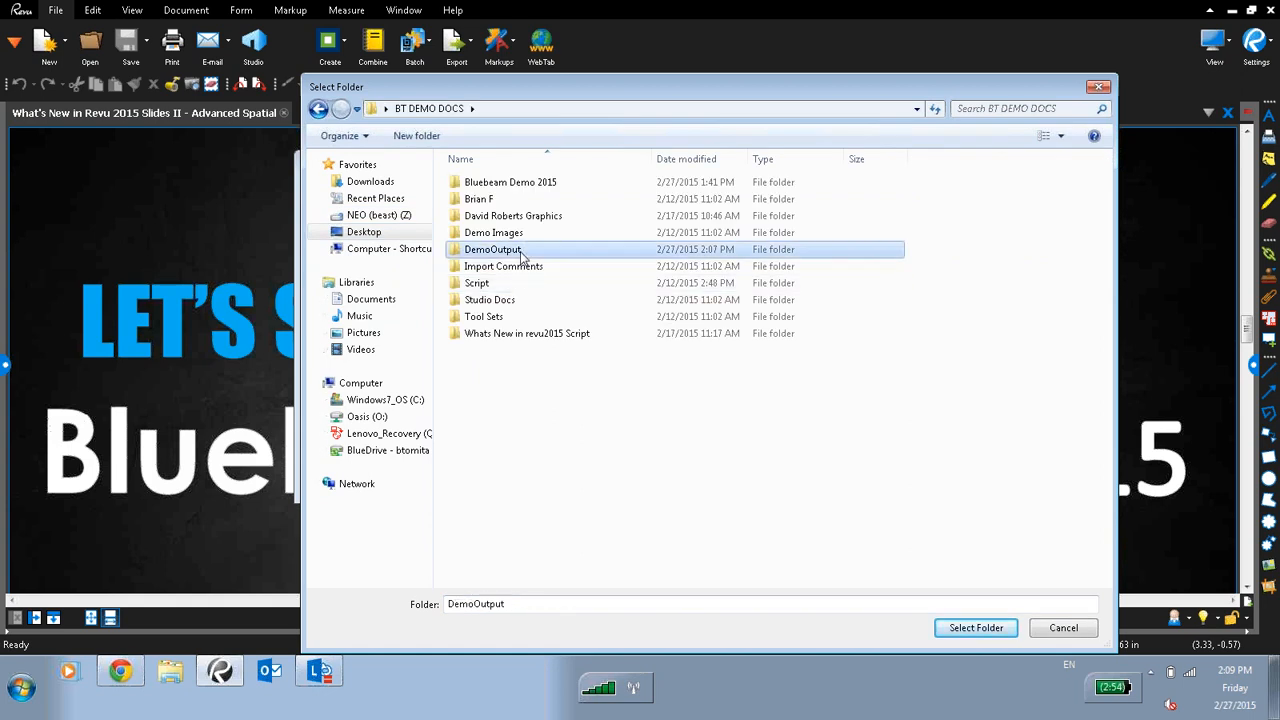
click(968, 628)
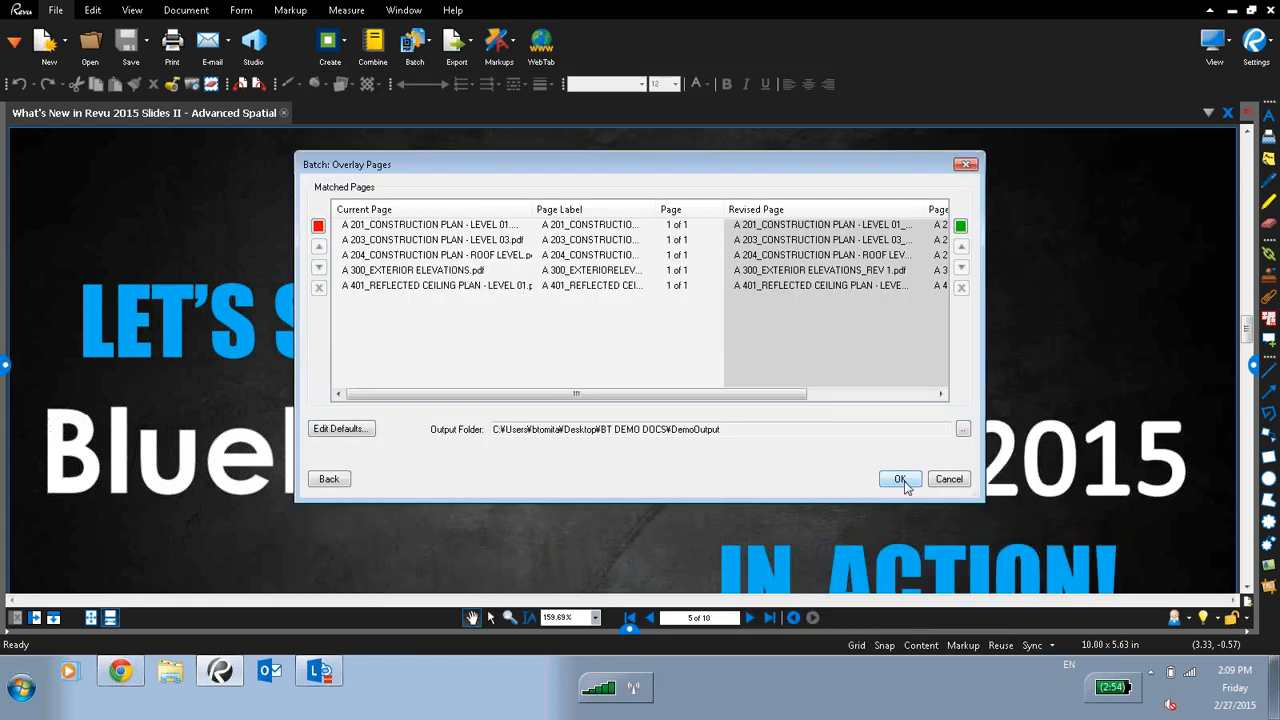
click(900, 479)
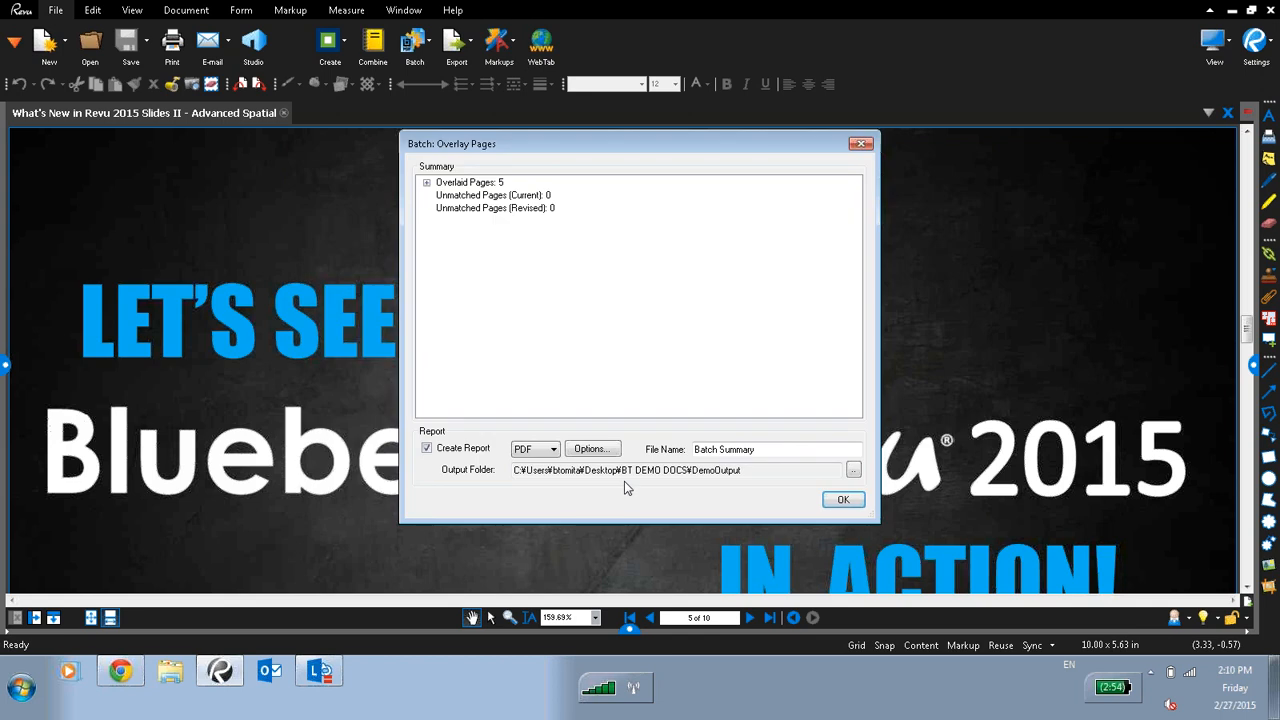
- Review the overlaid pages, create the PDF Batch Summary report, and open the A 201 Level 01 overlay document from it
click(426, 183)
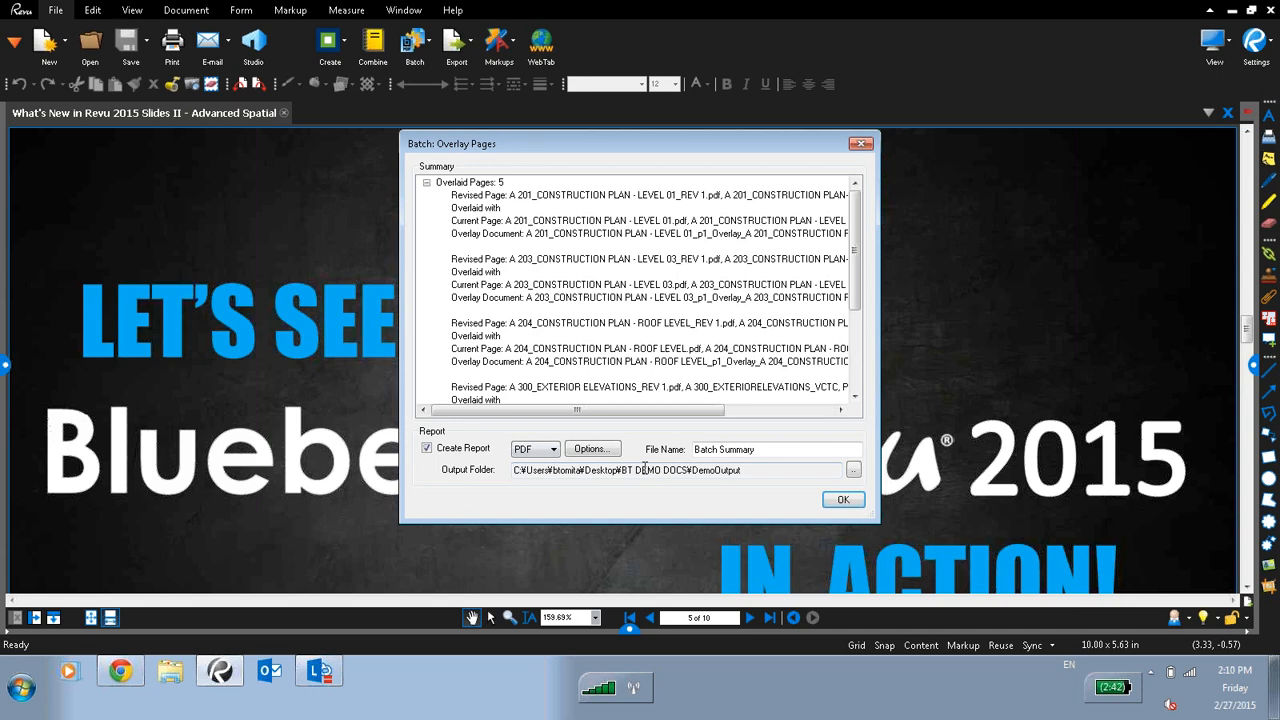
click(841, 507)
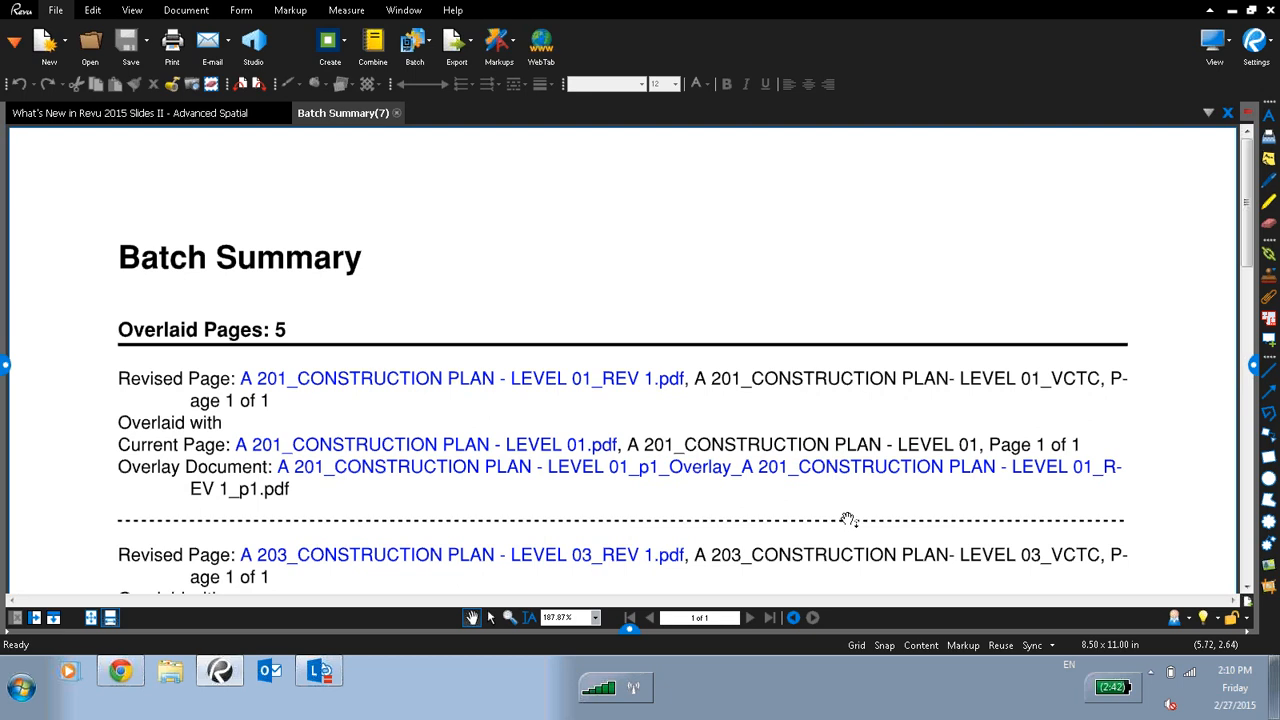
click(453, 470)
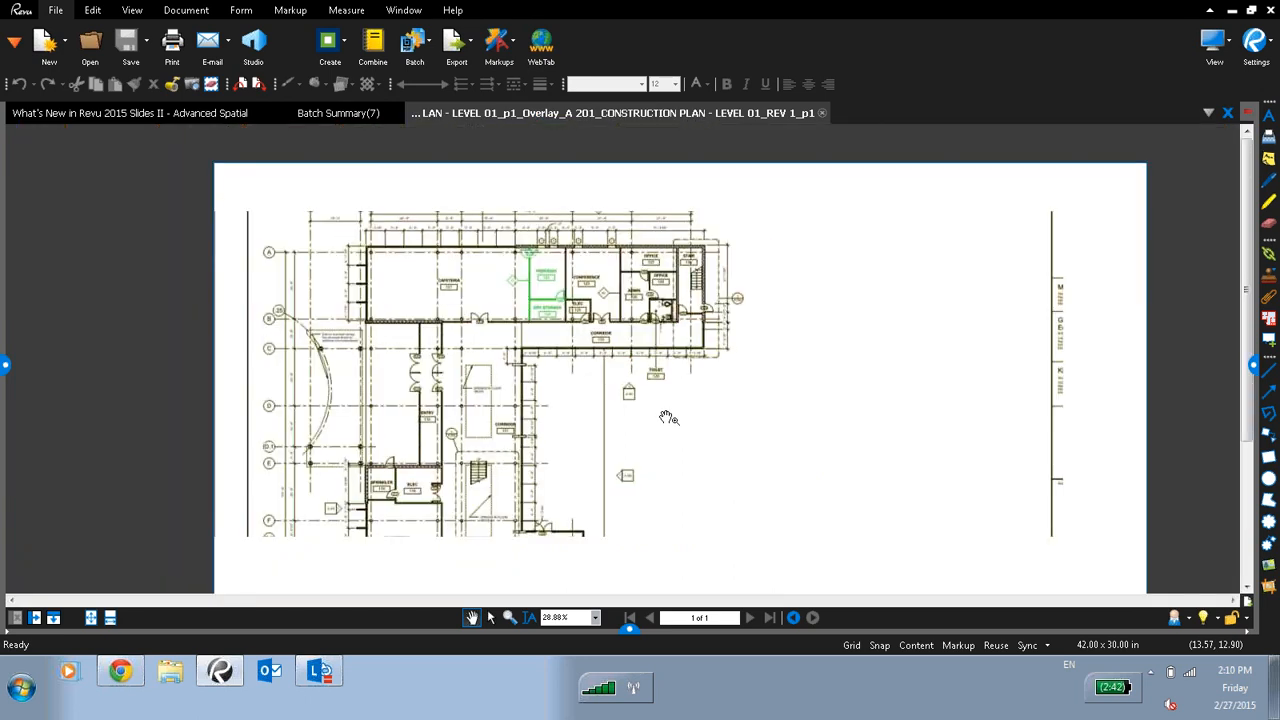
- Display the layer list of the A 201 overlay document and widen its area
click(5, 365)
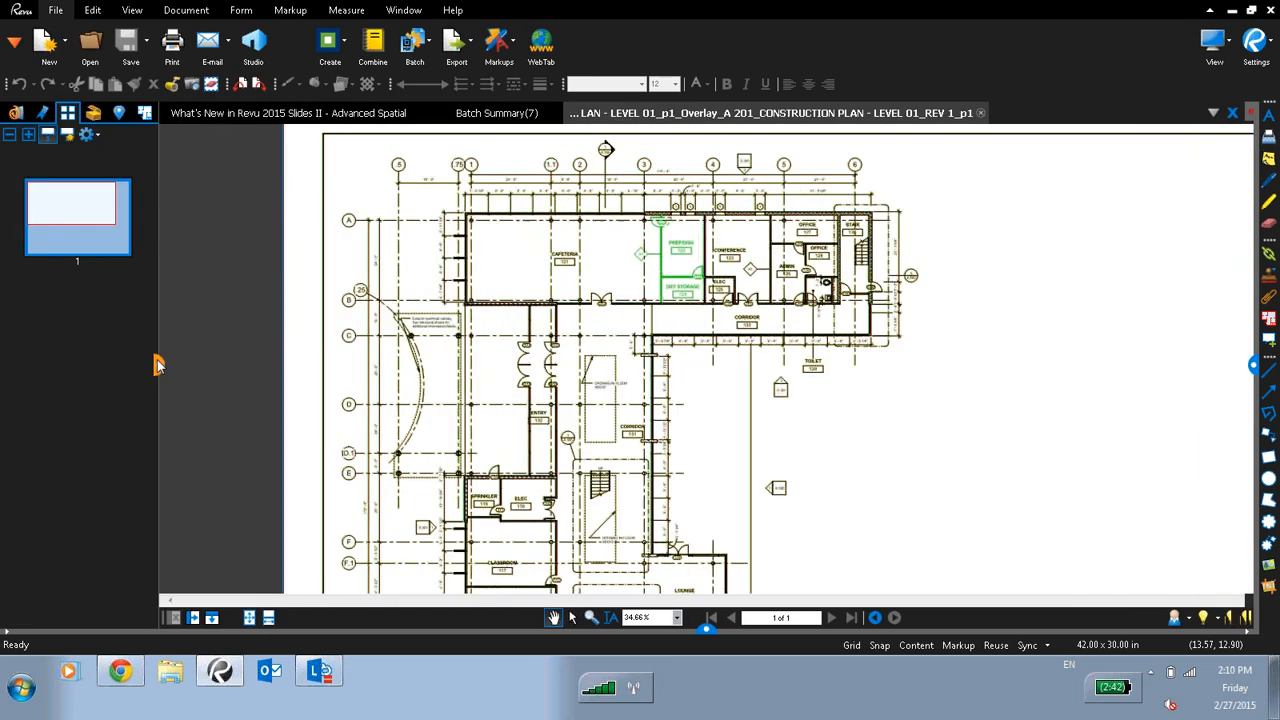
drag(157, 365, 205, 365)
click(170, 113)
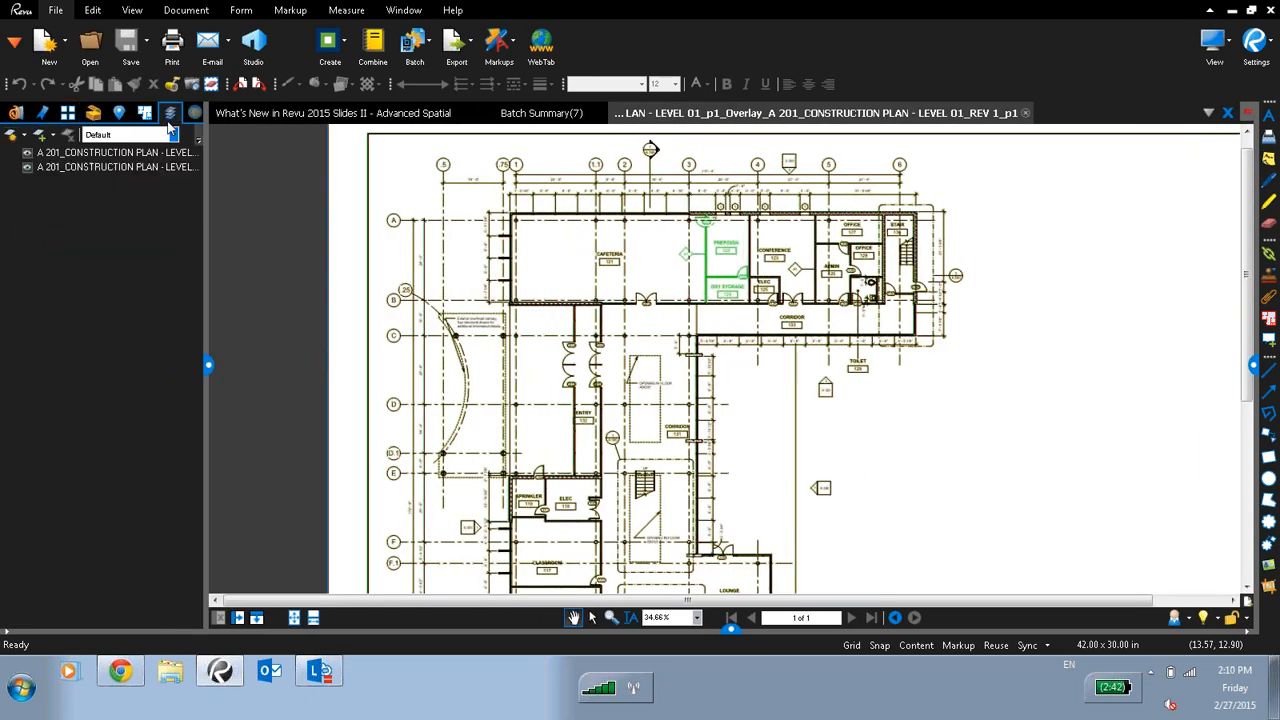
- Toggle the two A 201 layers off and on, and examine the Prep/Dish and Dry Storage rooms up close
click(27, 152)
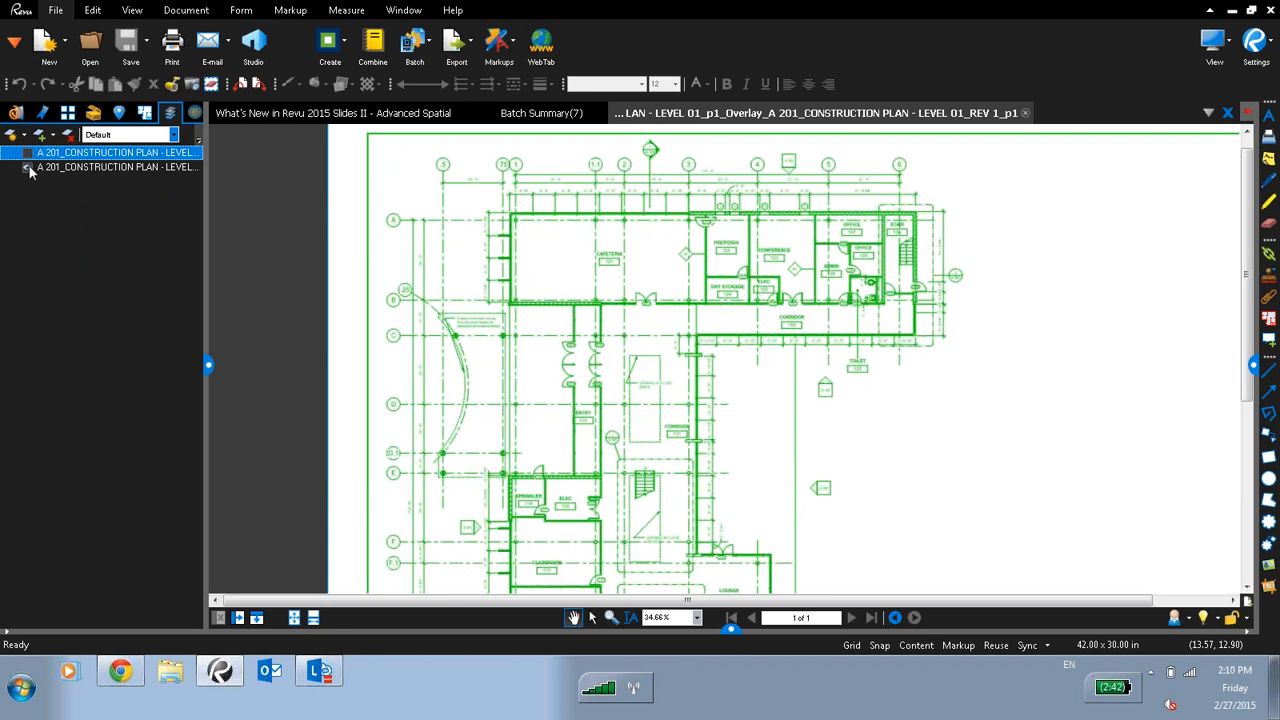
click(27, 167)
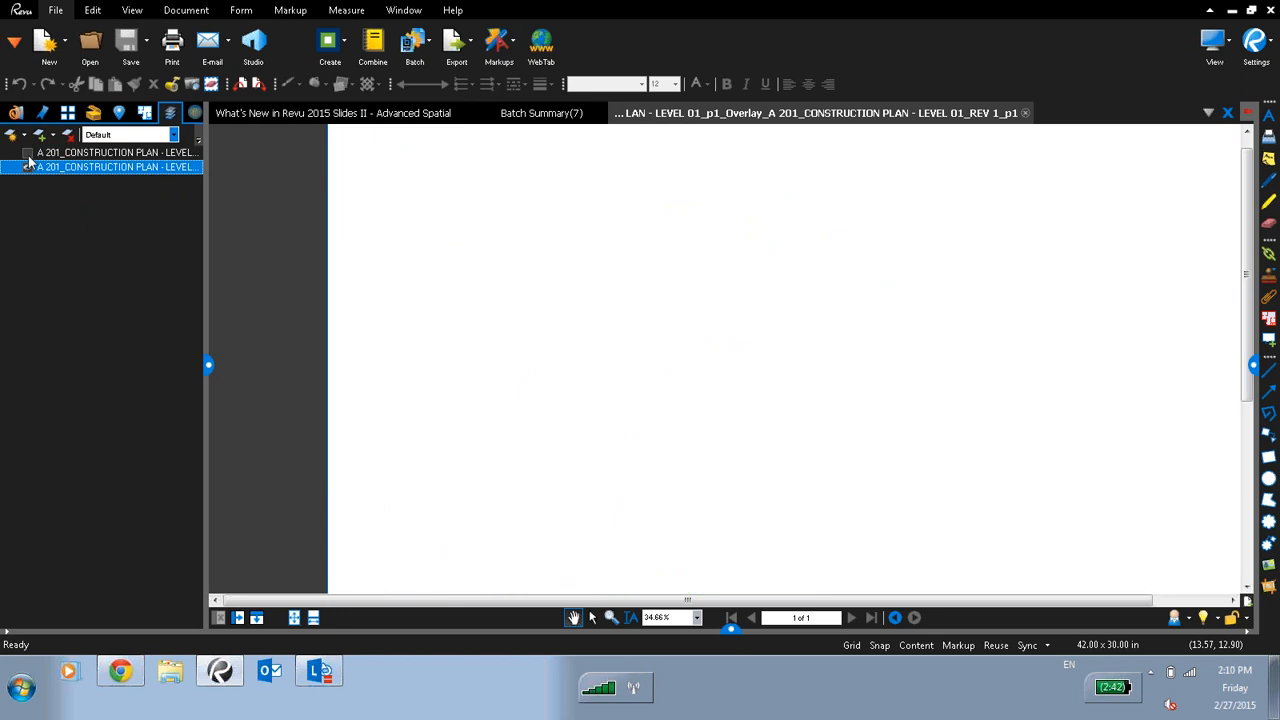
click(27, 152)
scroll(728, 285, up, 6)
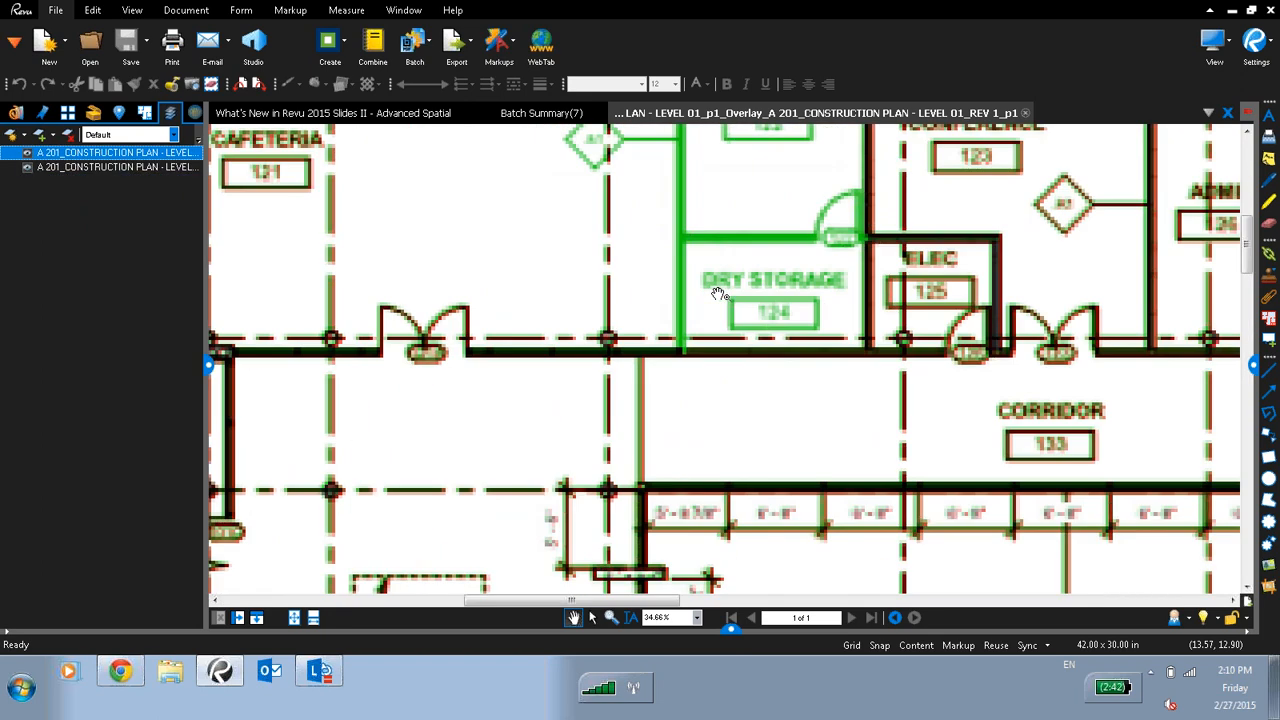
mouse_move(738, 274)
mouse_down()
mouse_move(755, 300)
mouse_move(745, 392)
mouse_up()
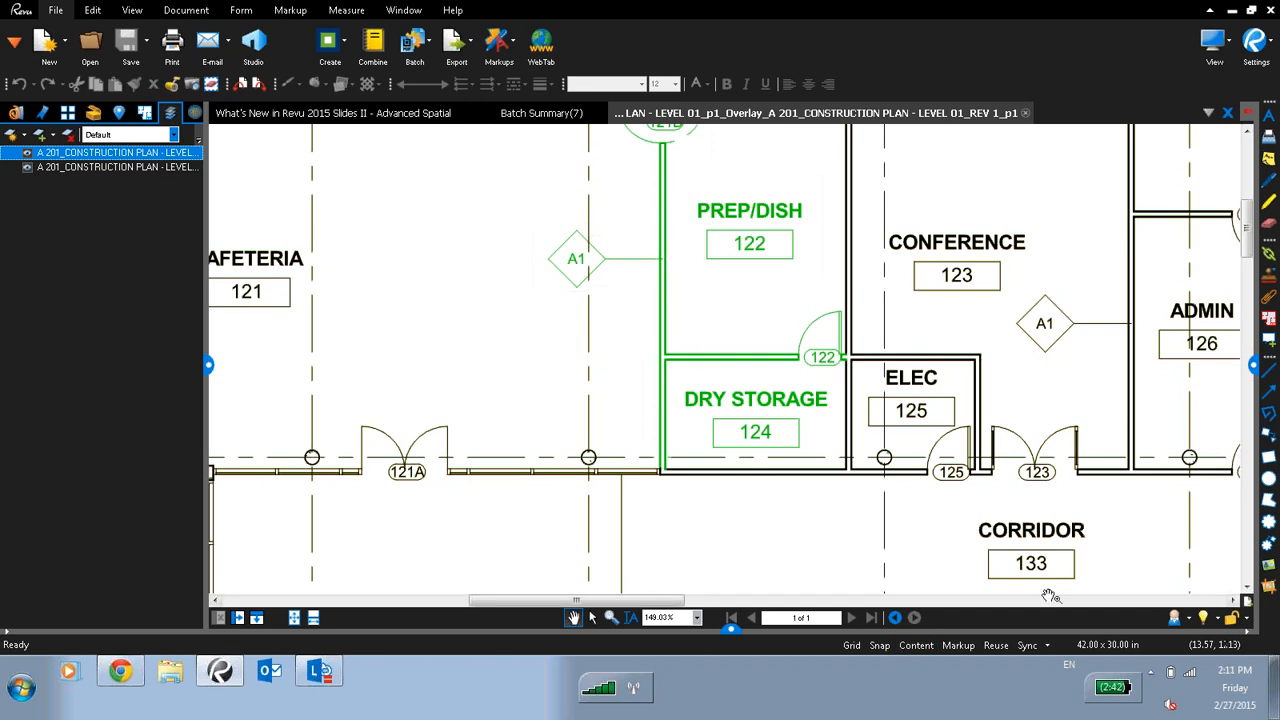
- Close the A 201 overlay document and the batch summary report, and hide the layer list
click(1227, 113)
click(1227, 114)
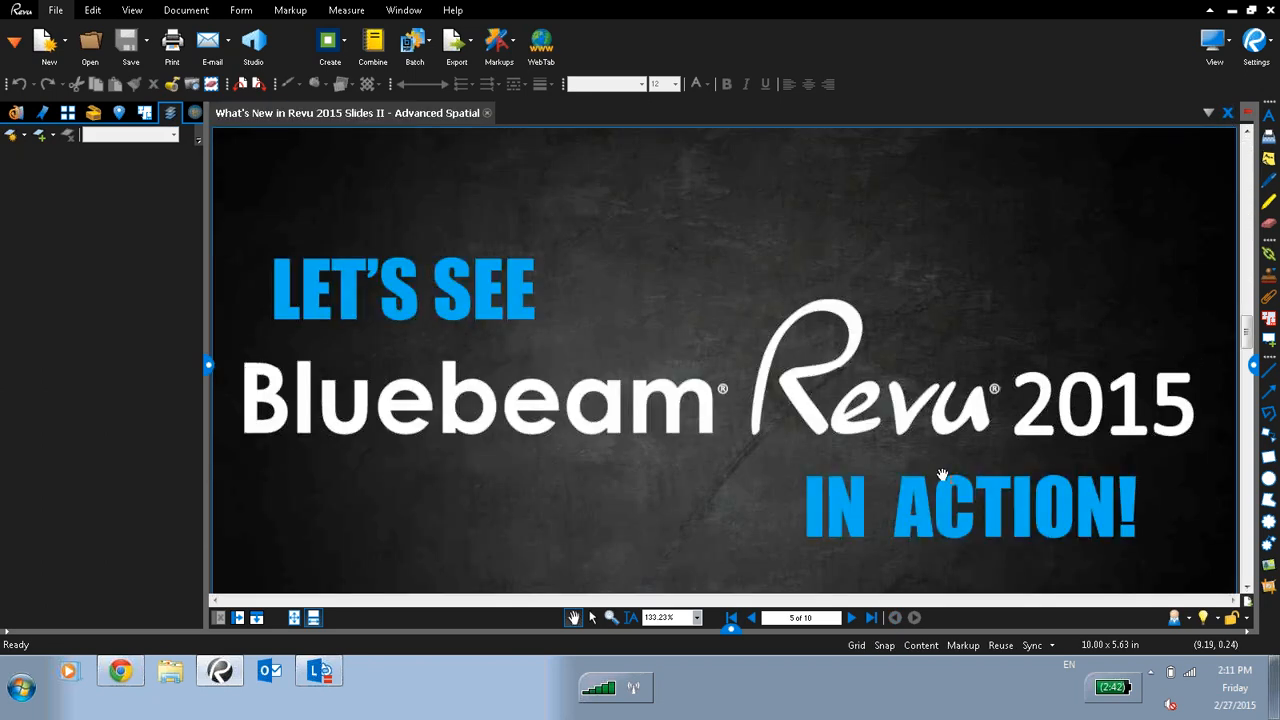
click(208, 365)
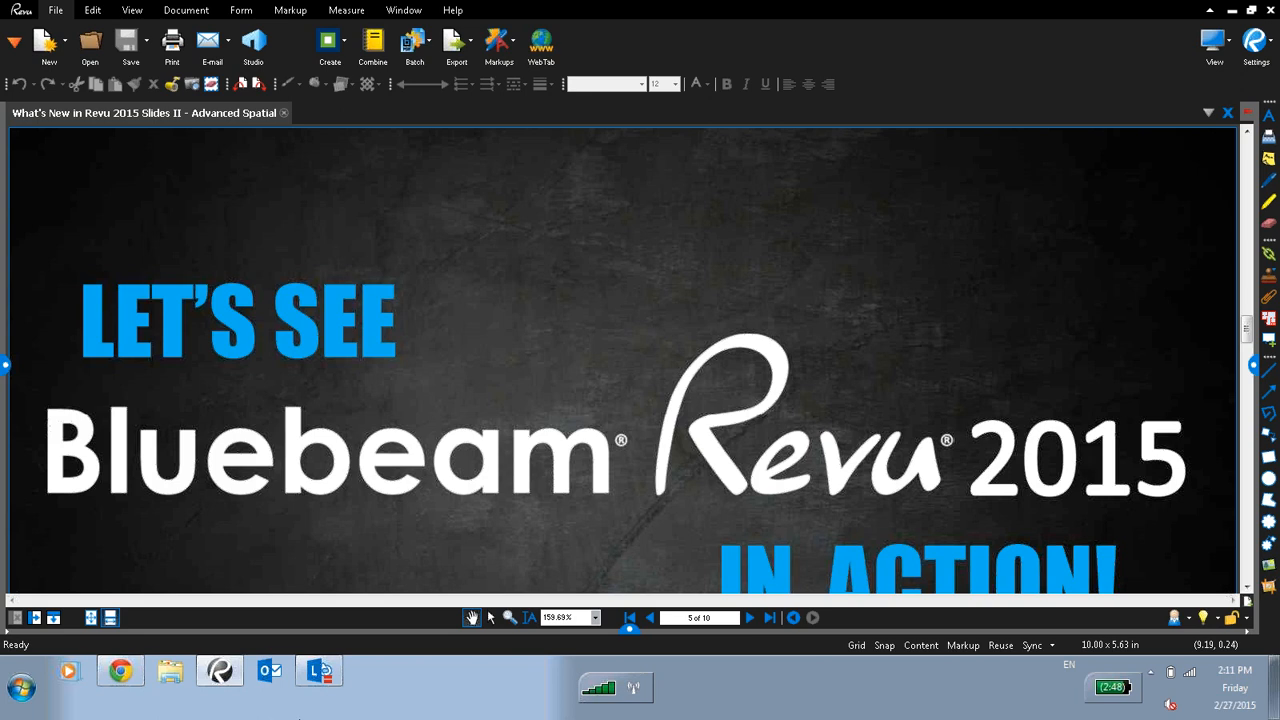
- Start a batch Compare Documents job and add all PDFs from the Originals folder of Batch Overlay Pages as the current pages
click(62, 14)
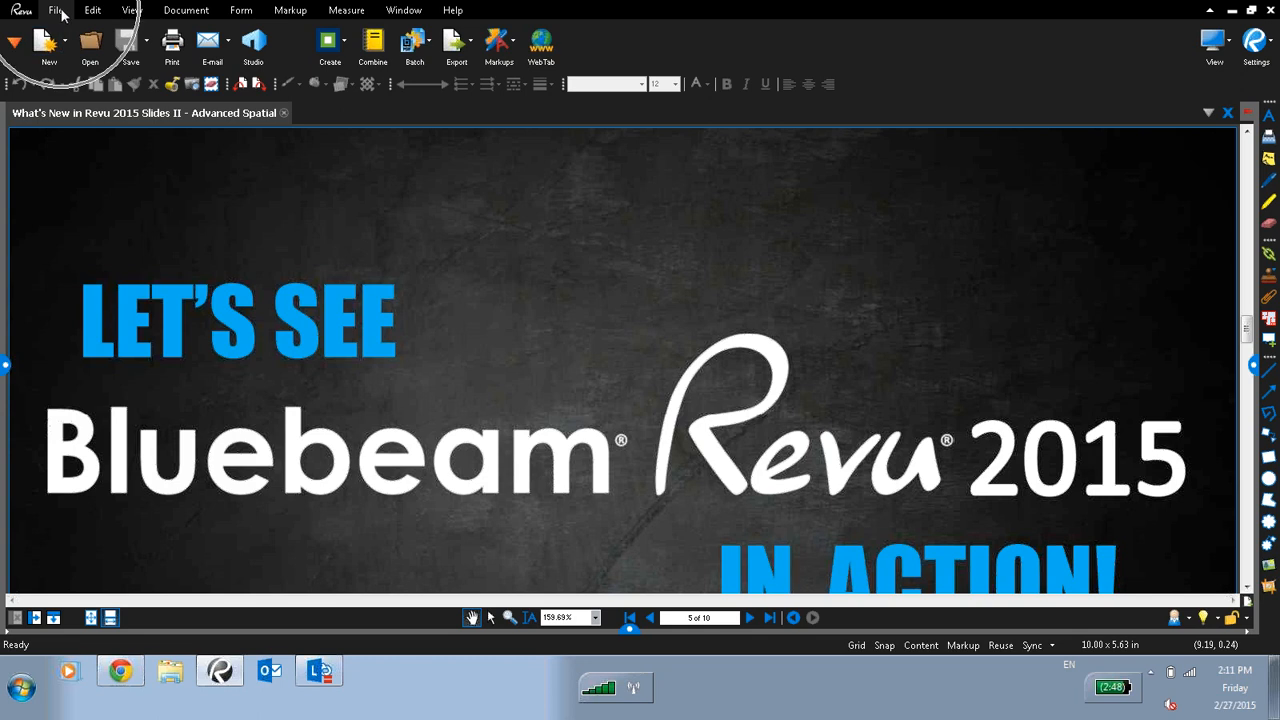
click(428, 58)
click(445, 151)
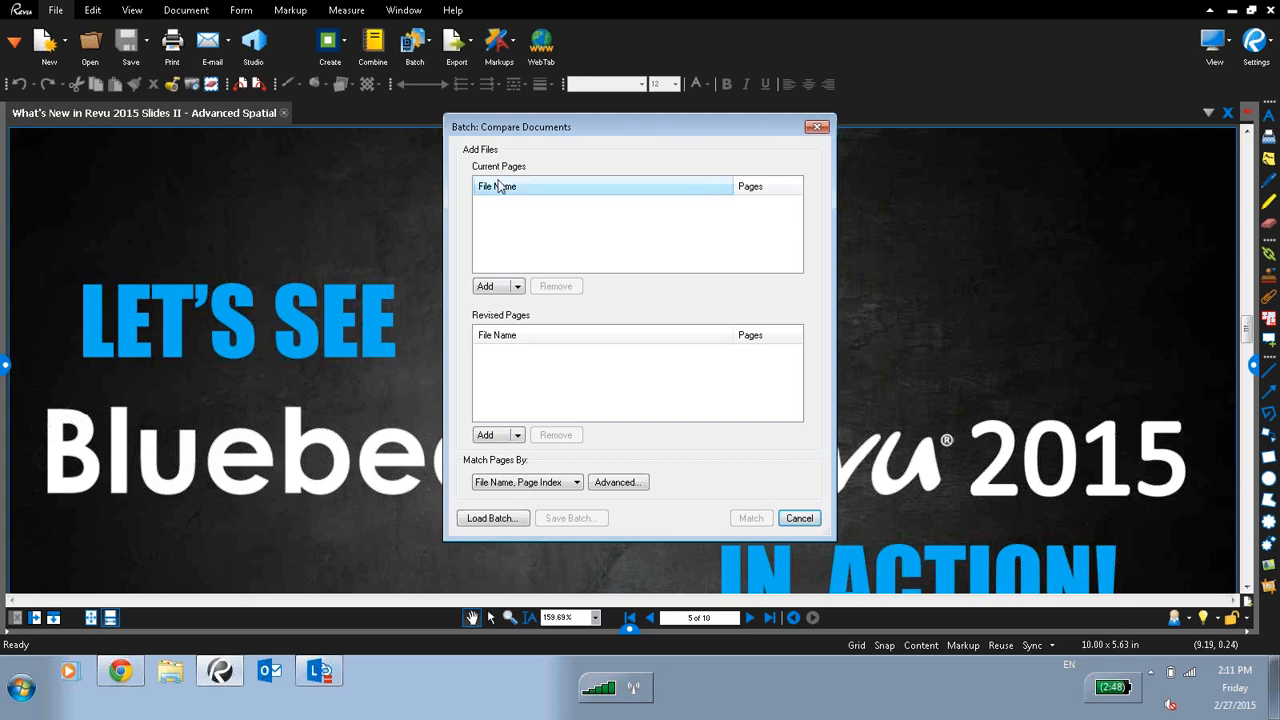
click(486, 286)
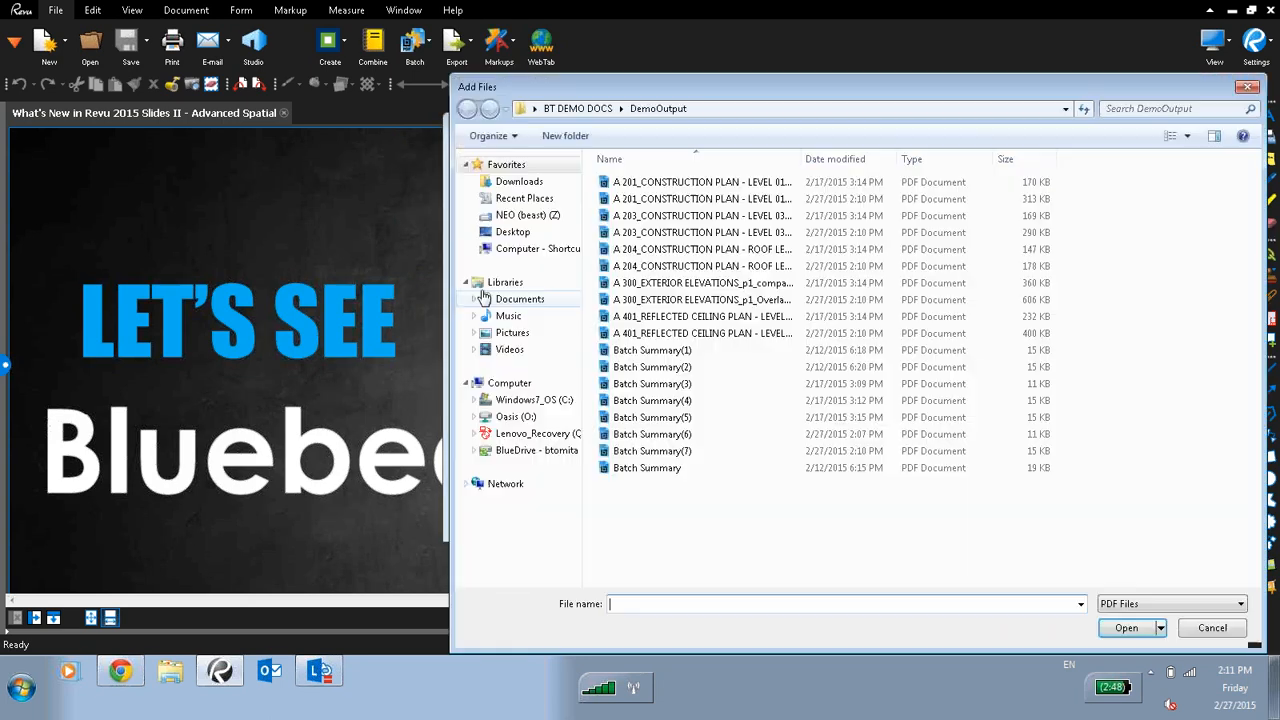
click(550, 230)
double_click(668, 246)
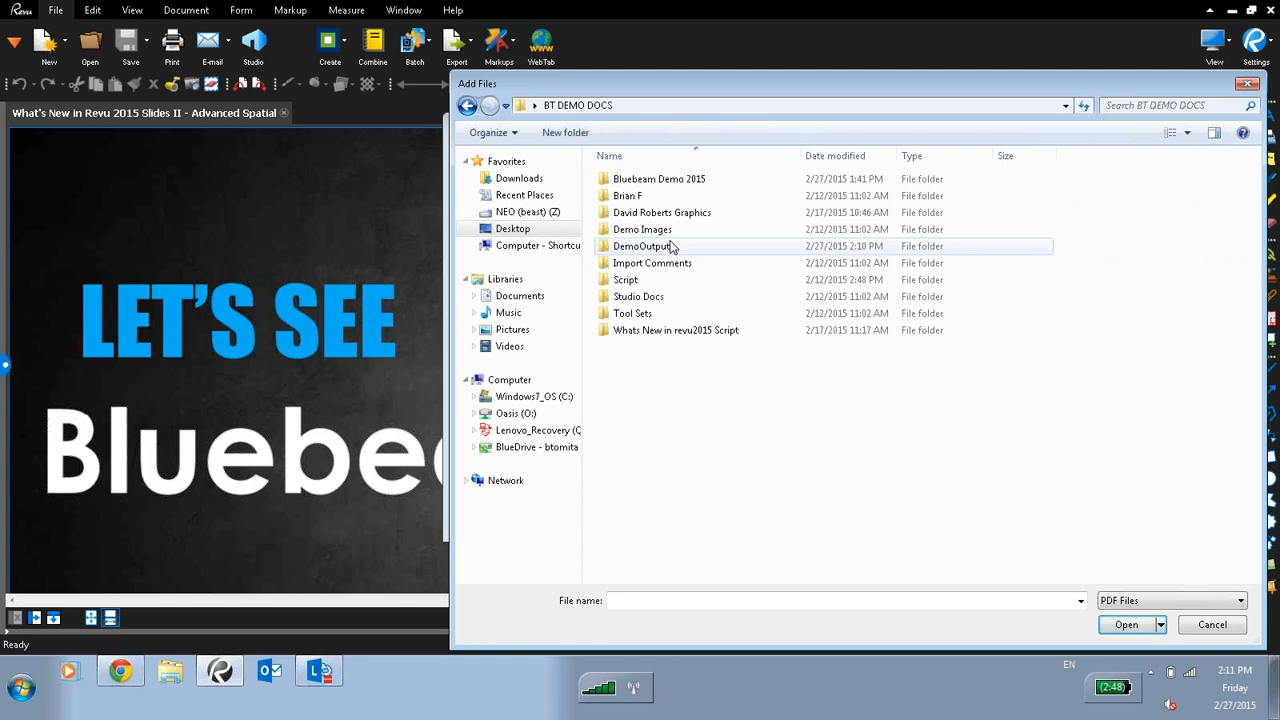
double_click(677, 180)
double_click(643, 284)
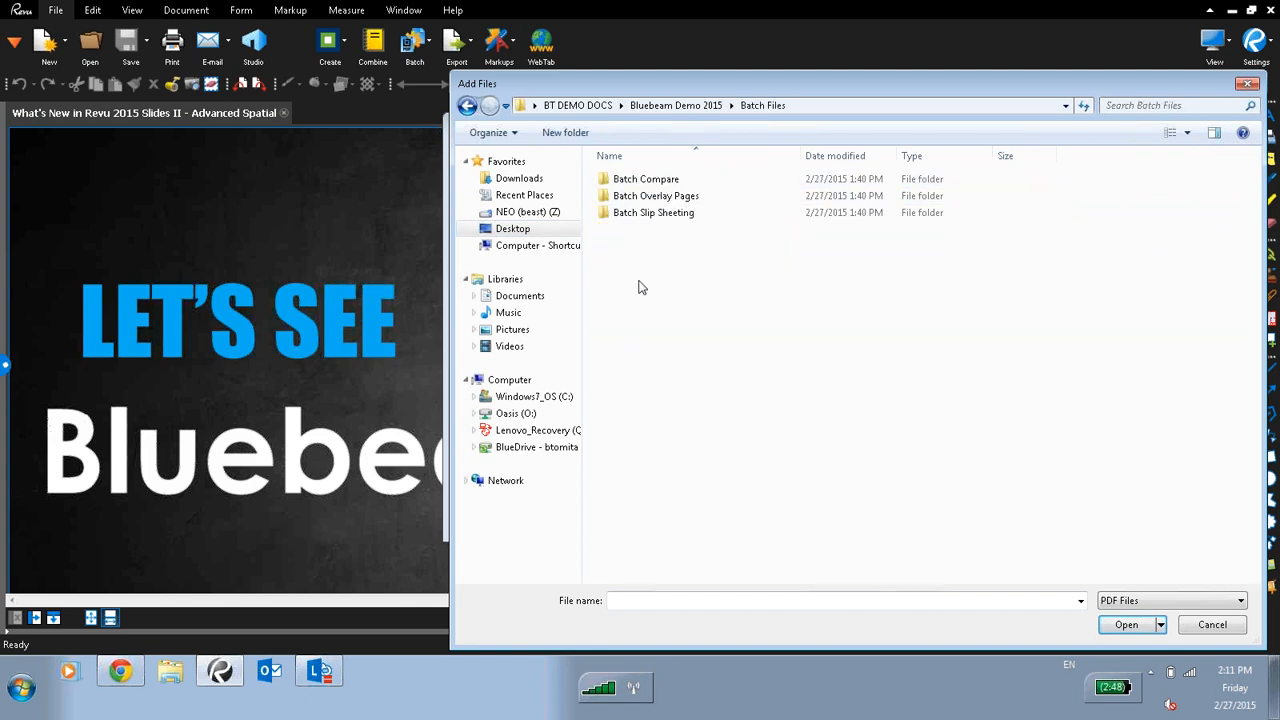
double_click(676, 198)
click(658, 202)
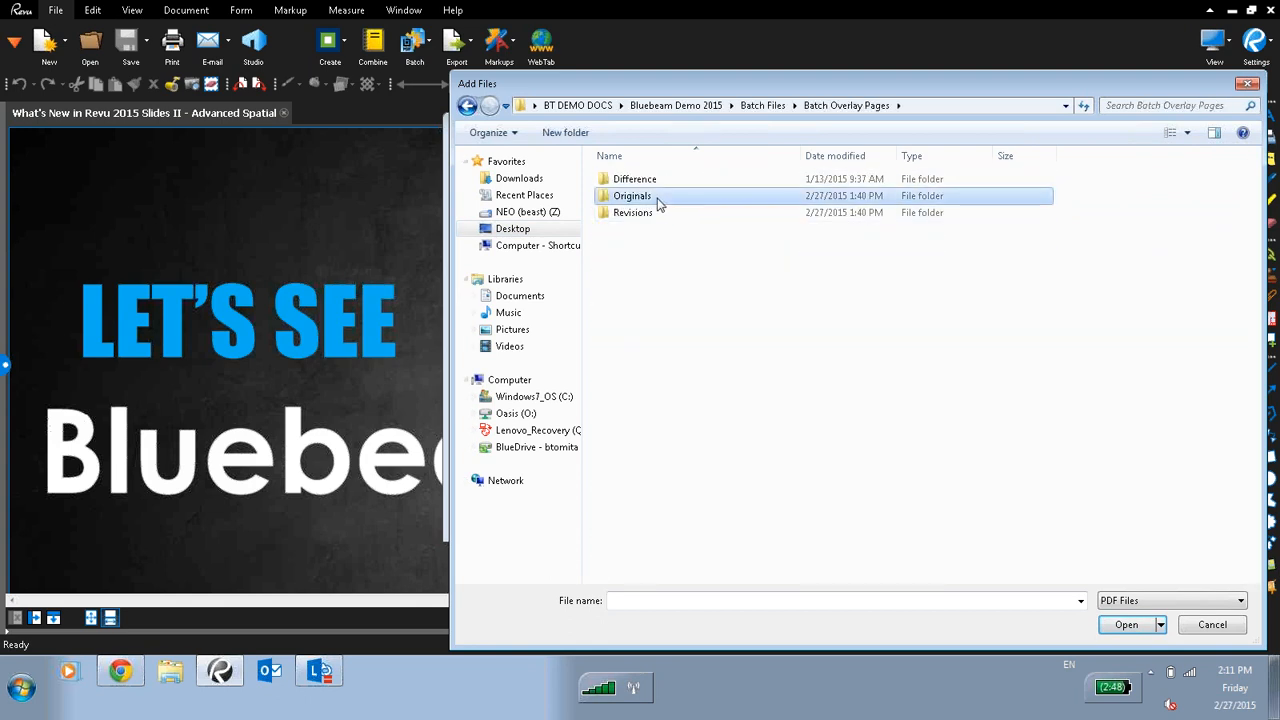
double_click(658, 202)
key(ctrl+a)
click(1126, 624)
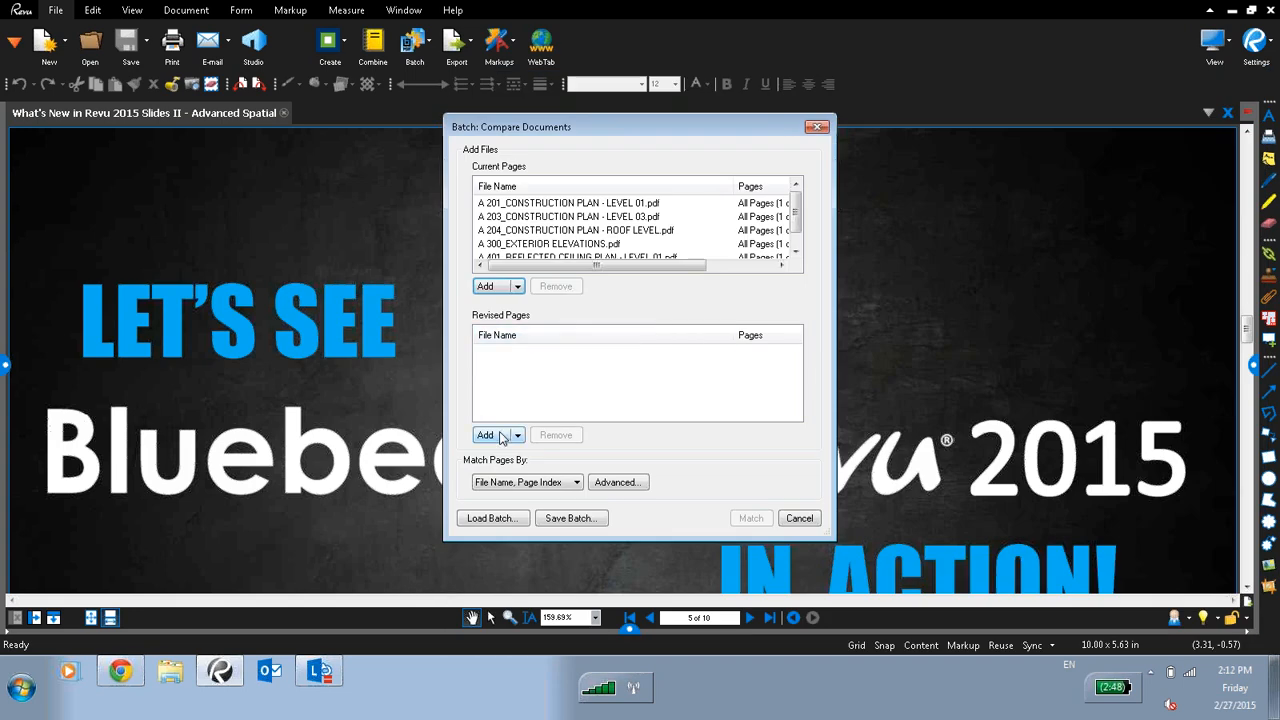
- Add all PDFs from the Revisions folder as the revised pages of the comparison and match them with the current pages
click(503, 437)
click(820, 105)
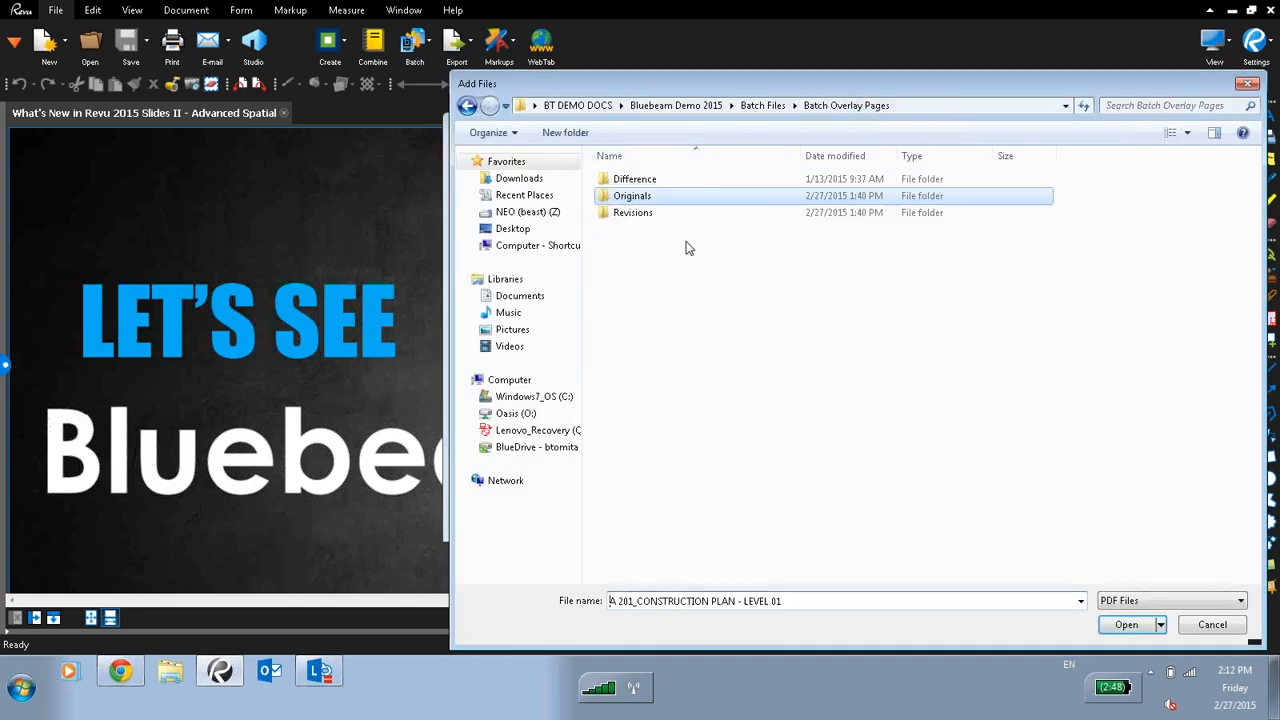
double_click(649, 215)
key(ctrl+a)
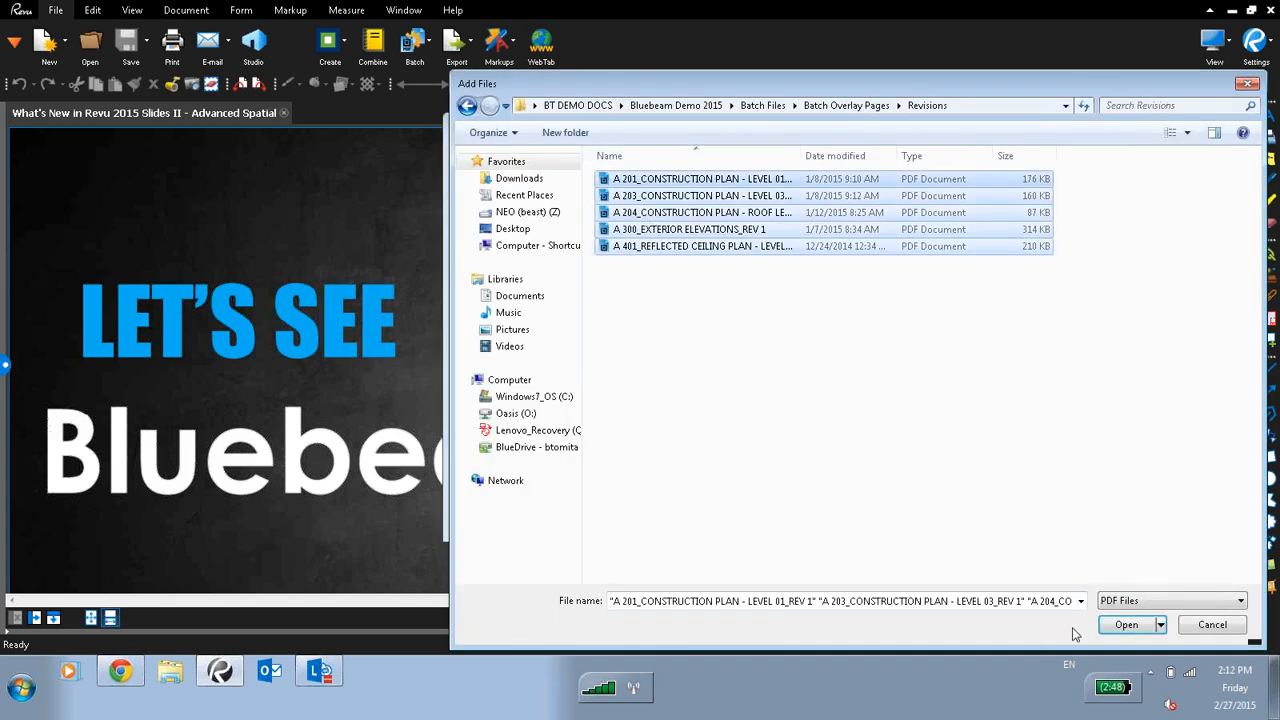
click(1126, 624)
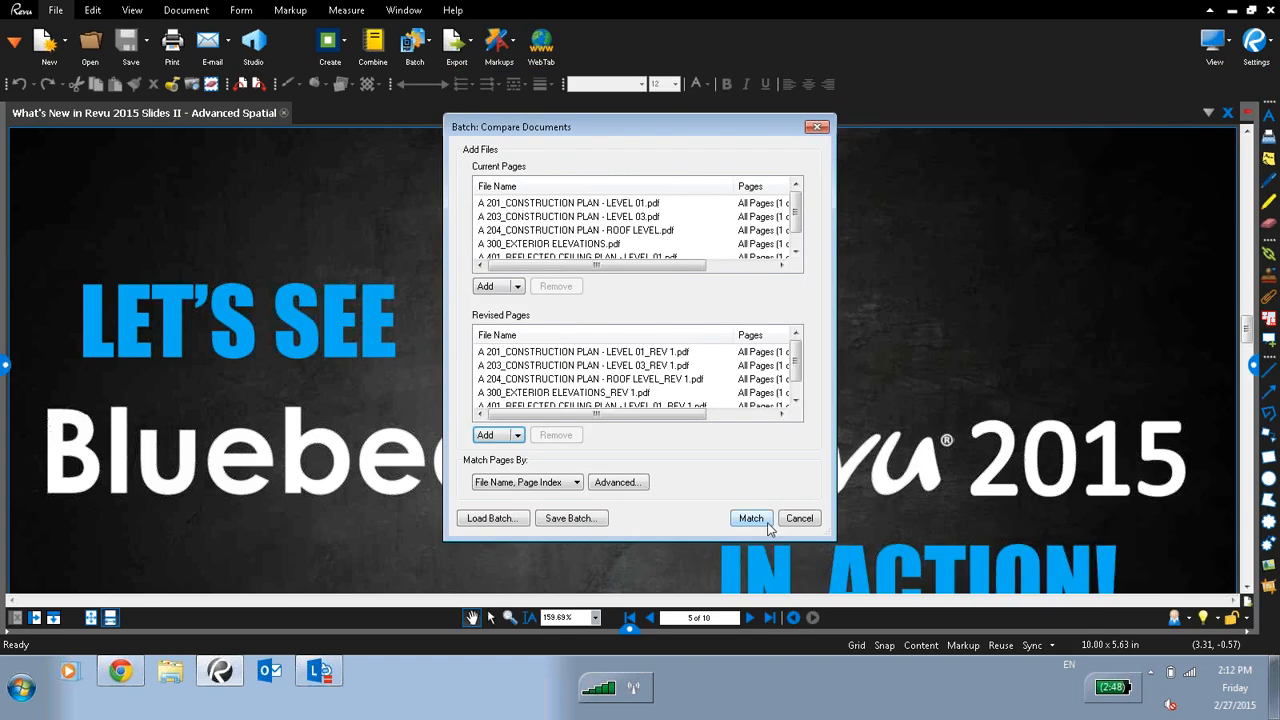
click(761, 522)
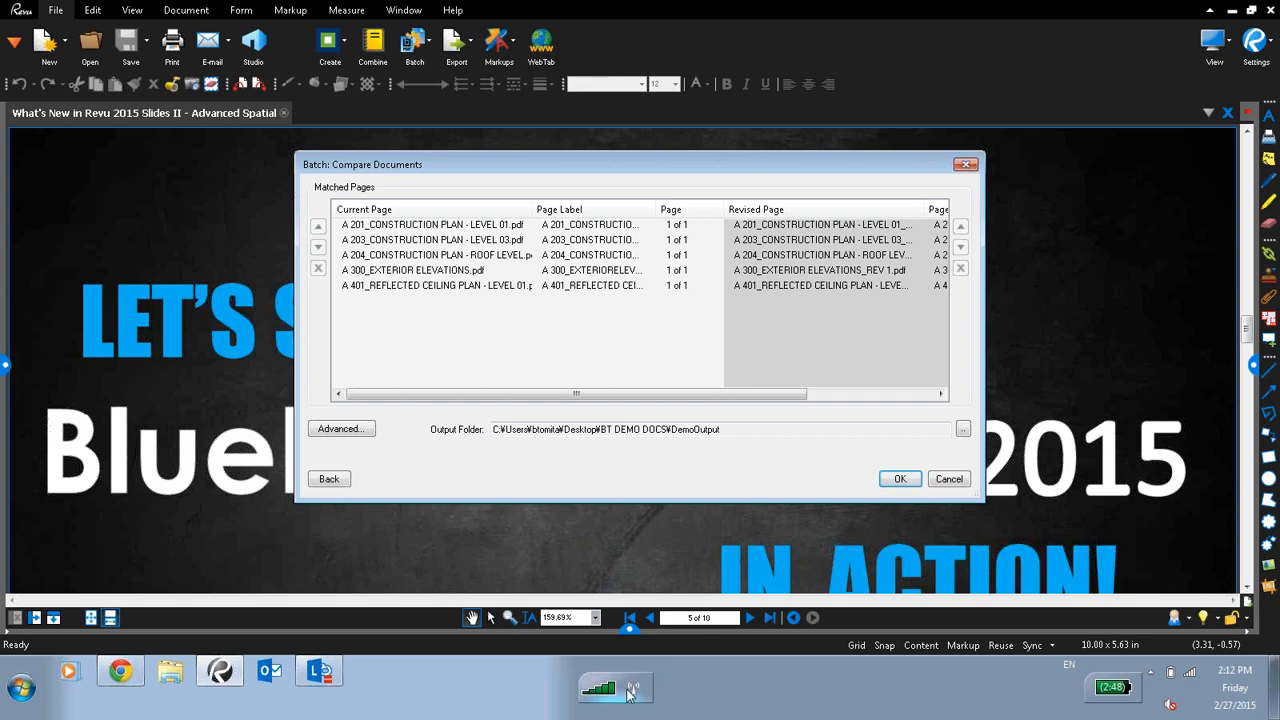
click(688, 452)
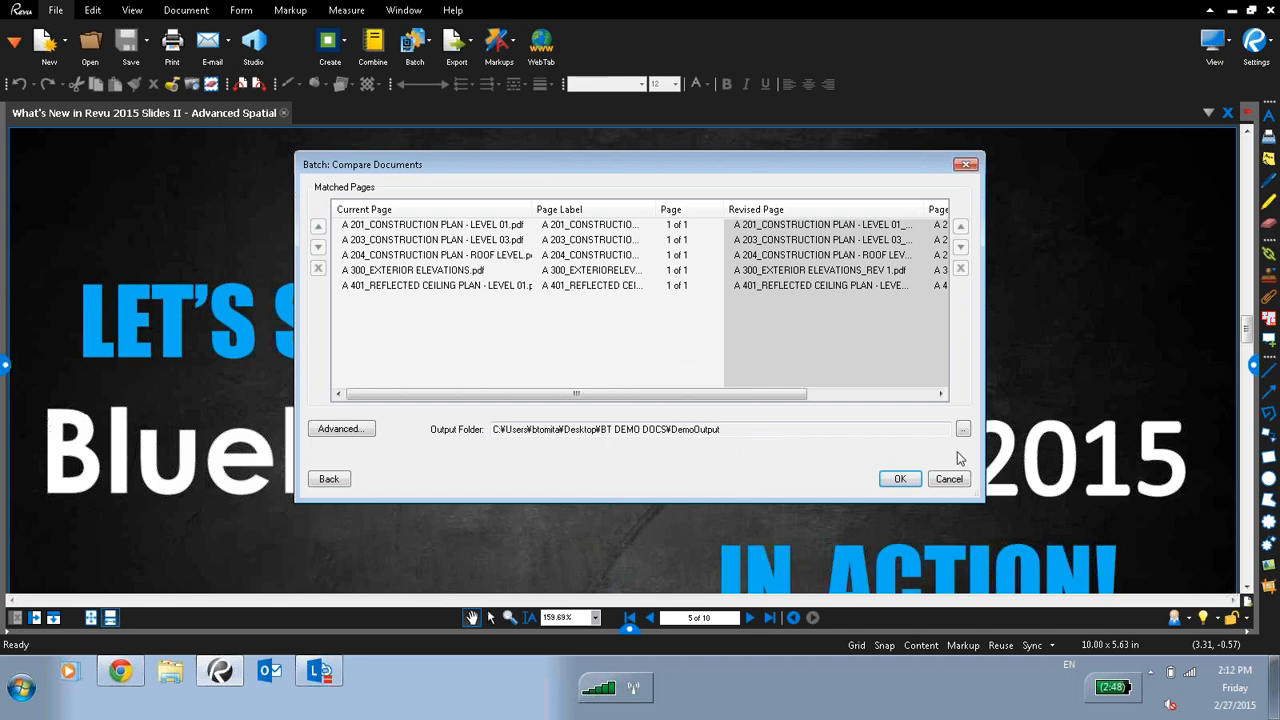
- Run the batch comparison, expand the compared pages in its summary, and create the PDF report
click(897, 480)
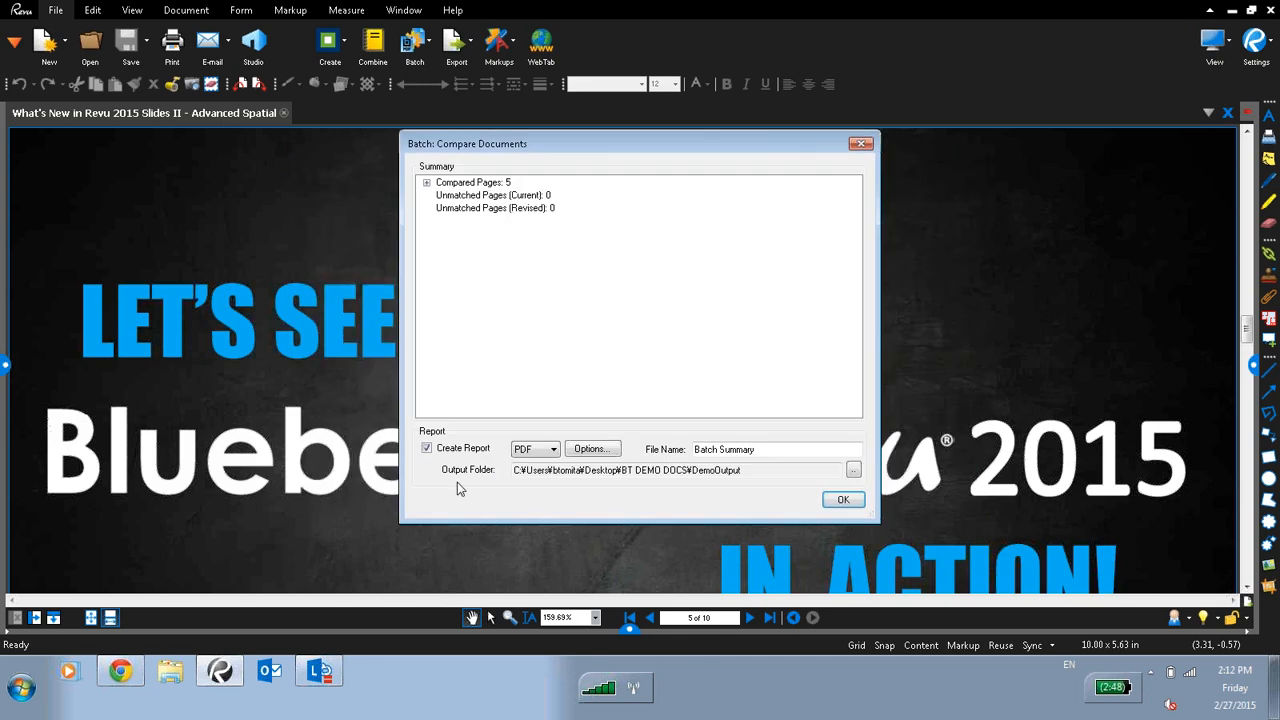
click(427, 183)
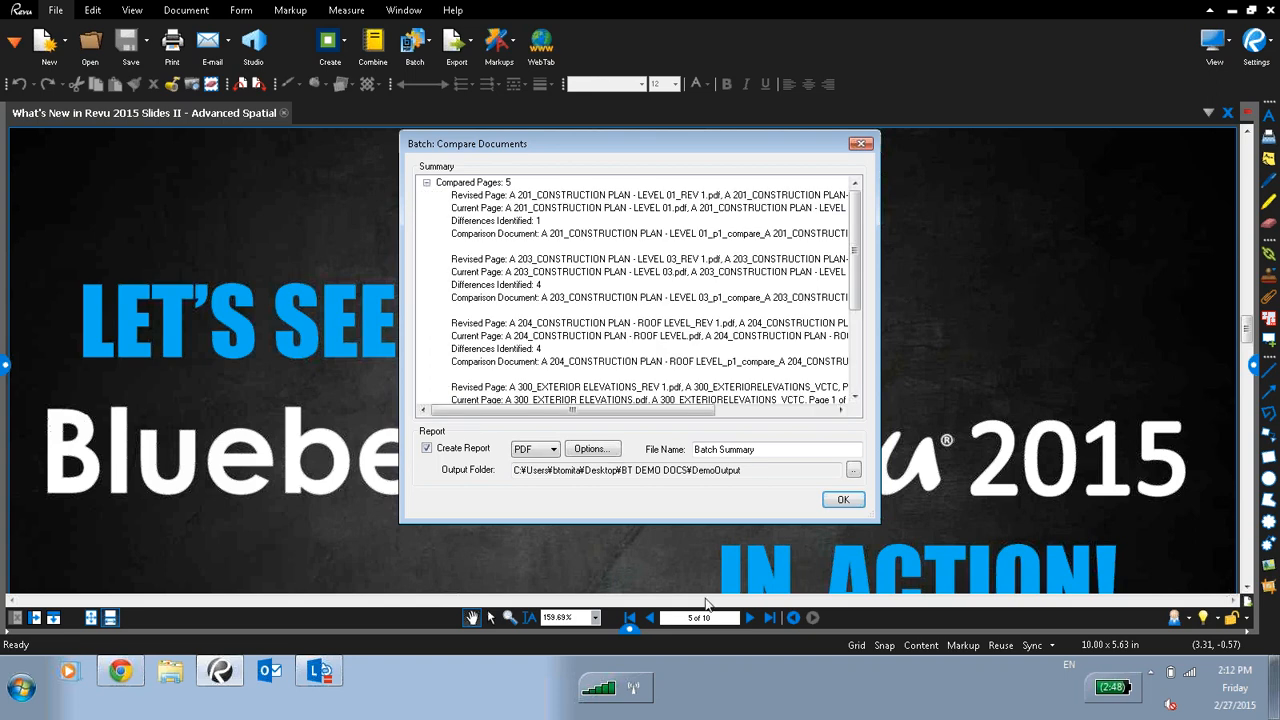
click(617, 505)
click(843, 500)
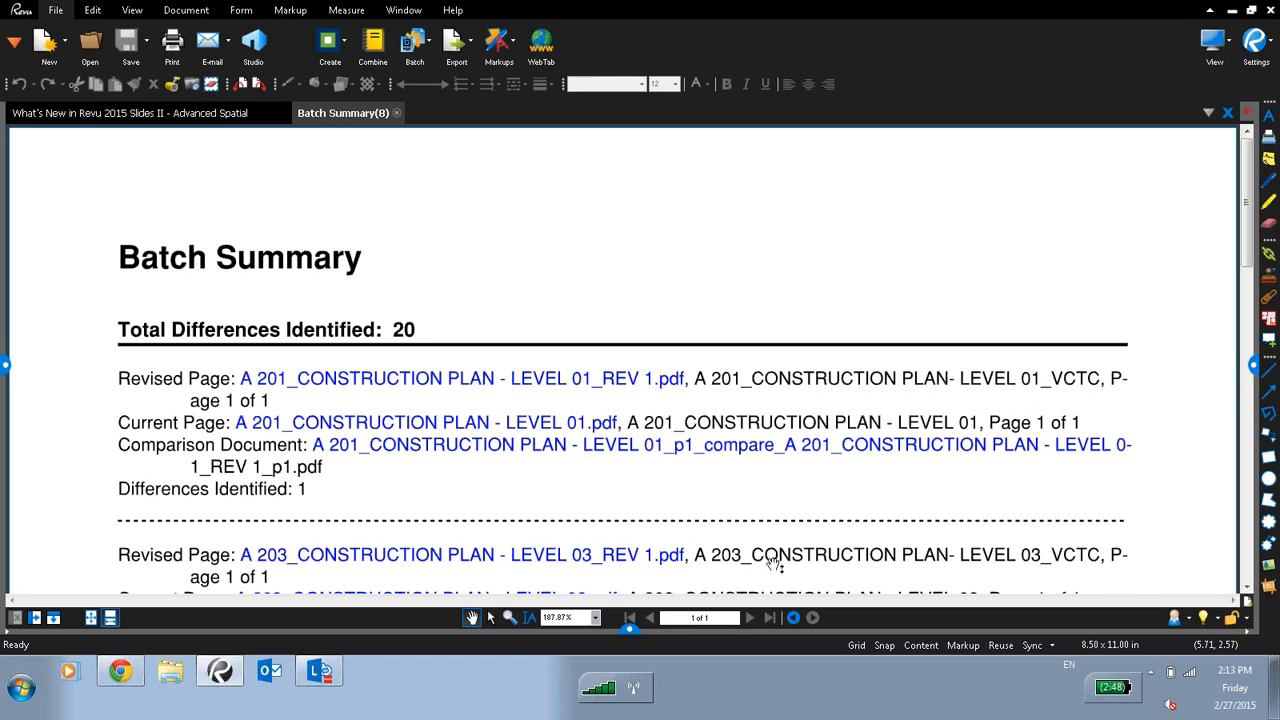
- Look through the batch summary report, then open the A 201 Level 01 comparison document from it and examine the marked difference
scroll(768, 564, down, 5)
scroll(773, 565, up, 6)
click(516, 460)
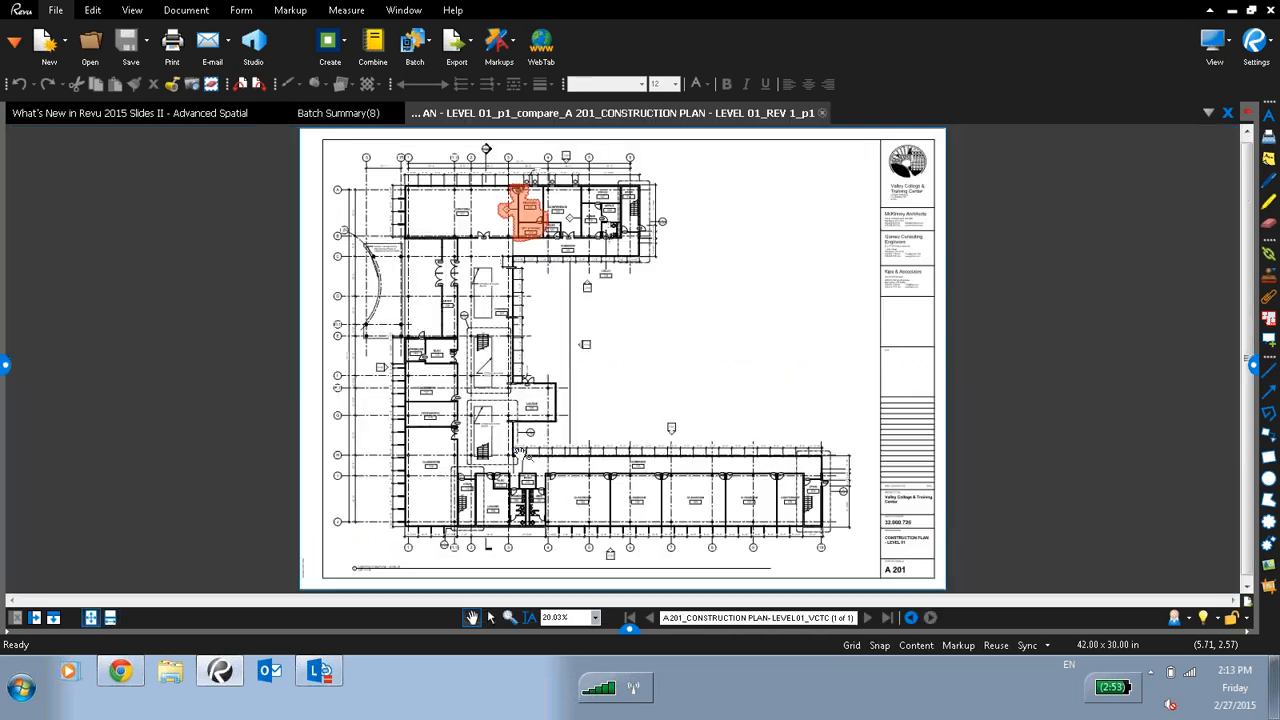
scroll(584, 313, up, 2)
scroll(584, 313, down, 2)
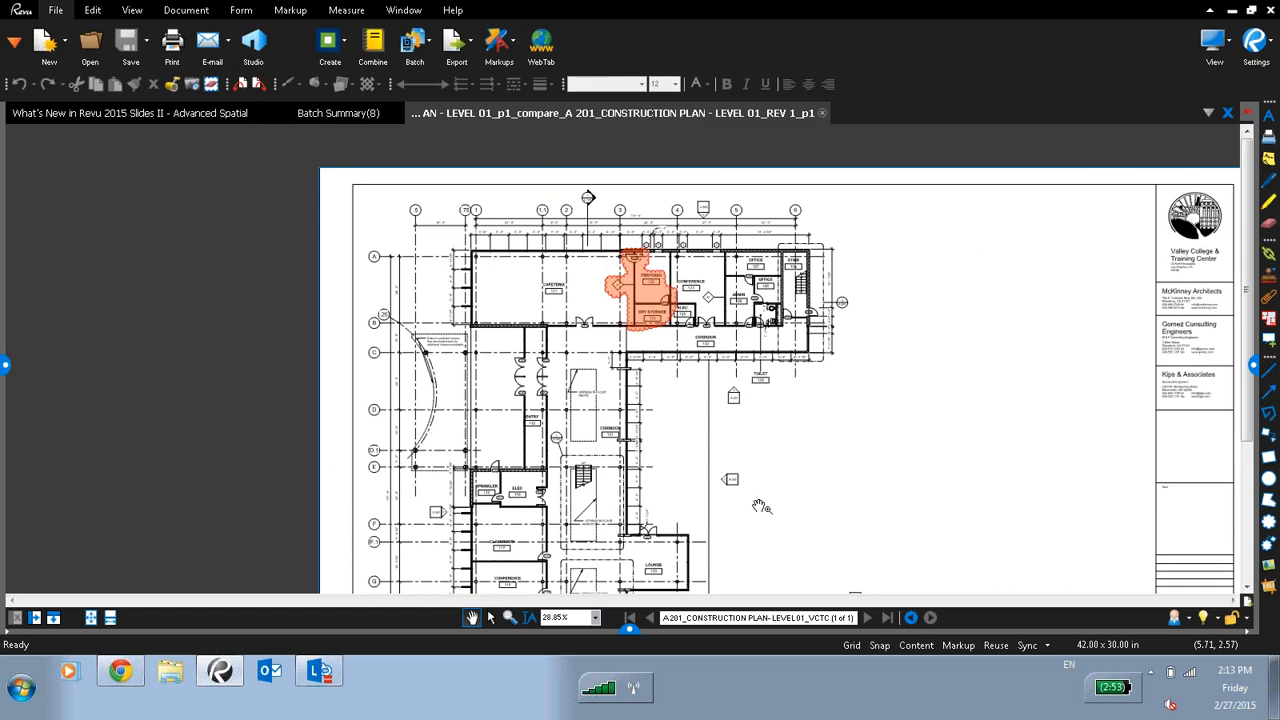
- Close the A 201 comparison document and the batch summary report, returning to the presentation slide
click(1227, 114)
click(1227, 114)
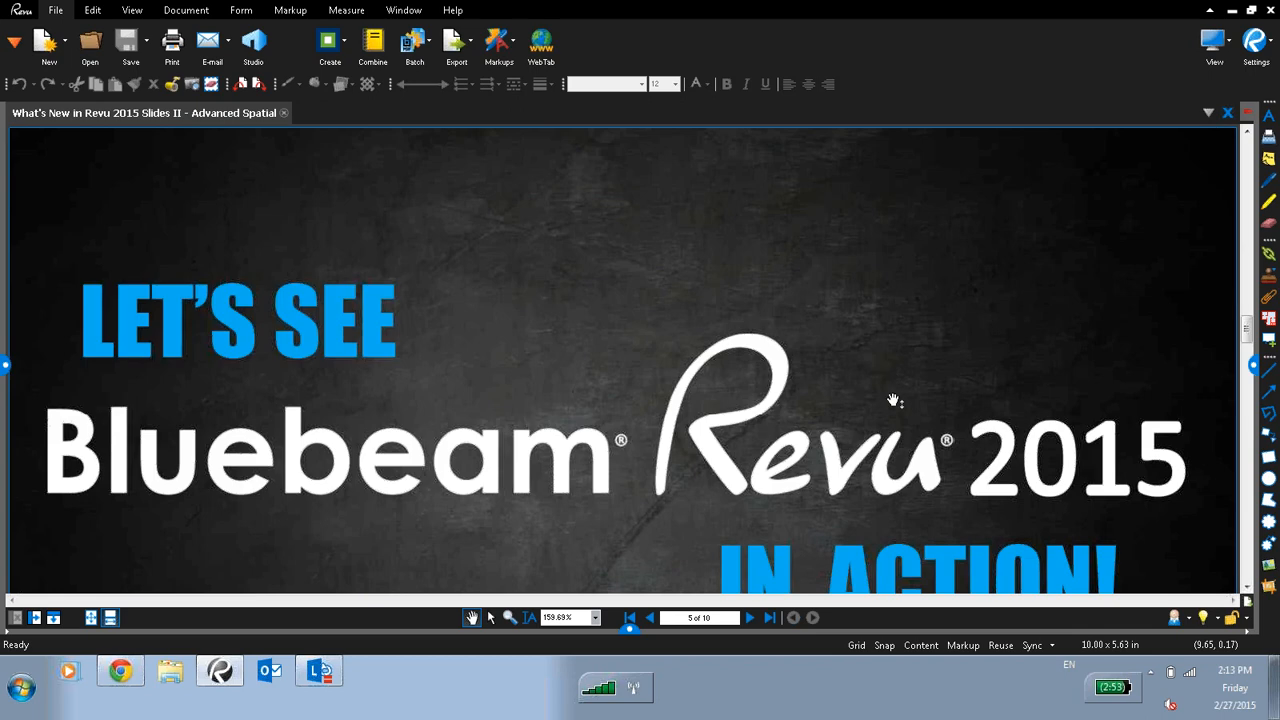
scroll(766, 512, down, 2)
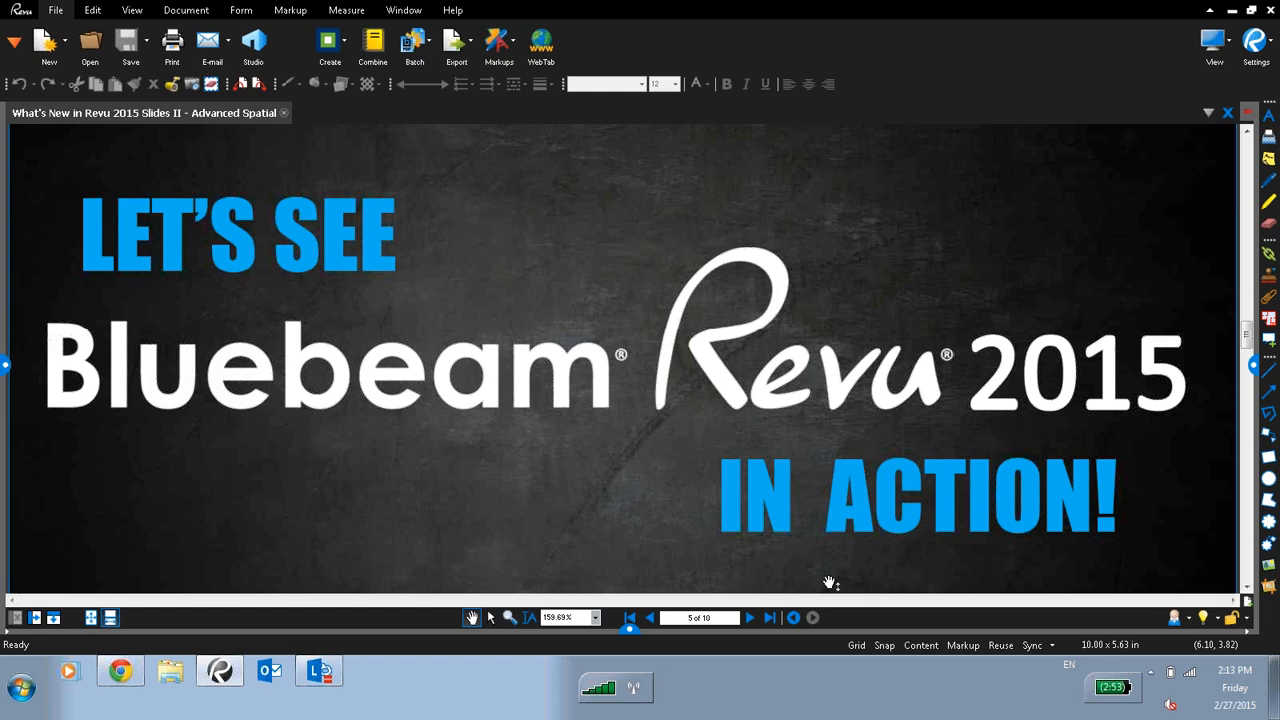
- Show the Sets view and start a new document set, dismissing the compatibility notice
click(14, 43)
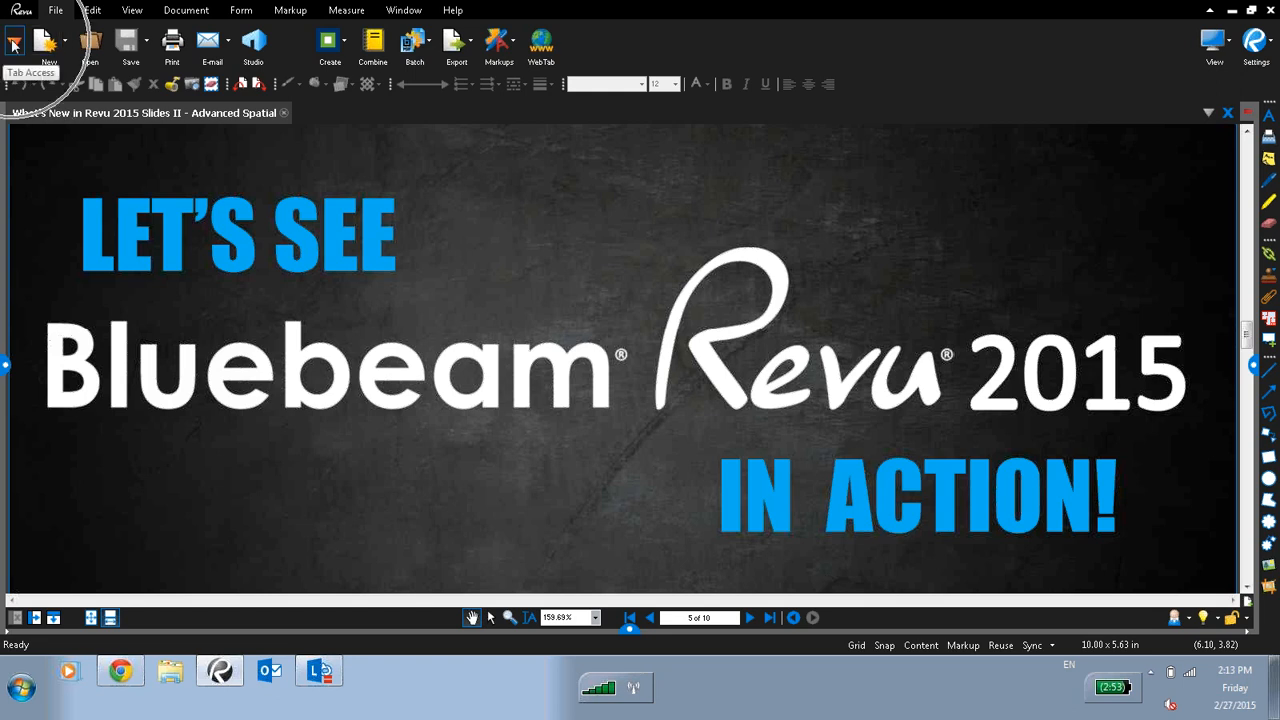
click(68, 278)
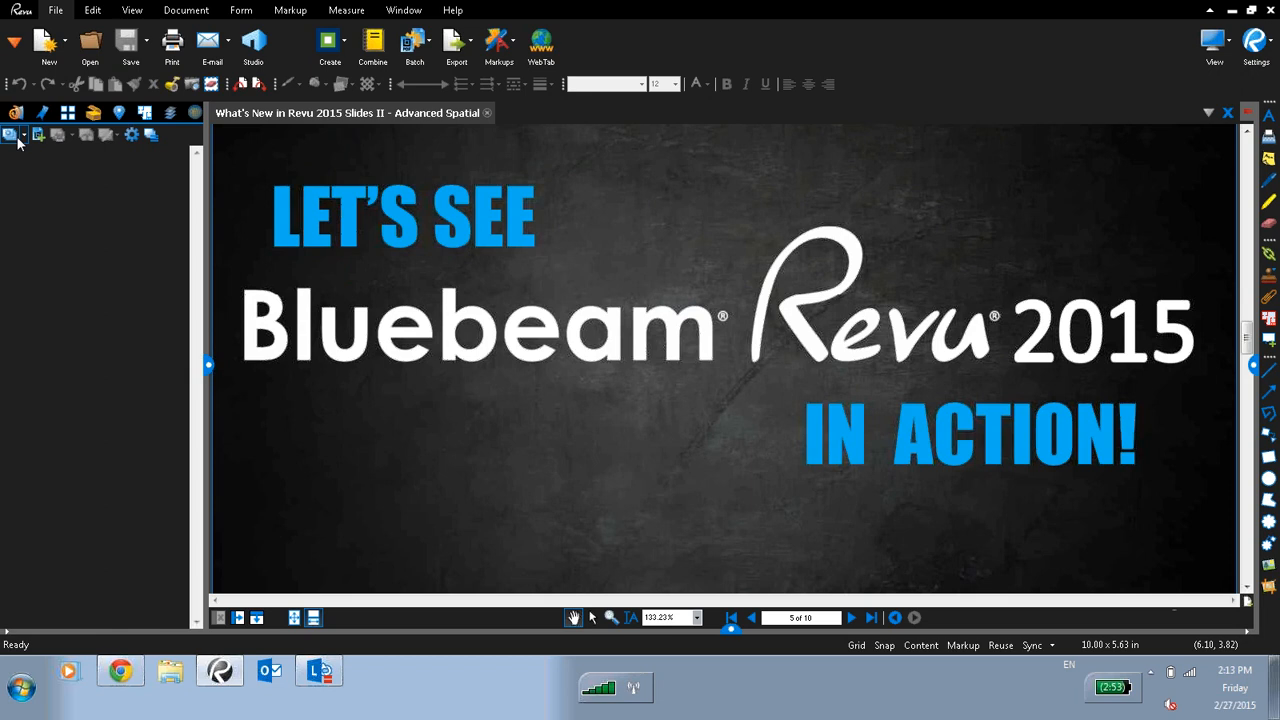
click(17, 140)
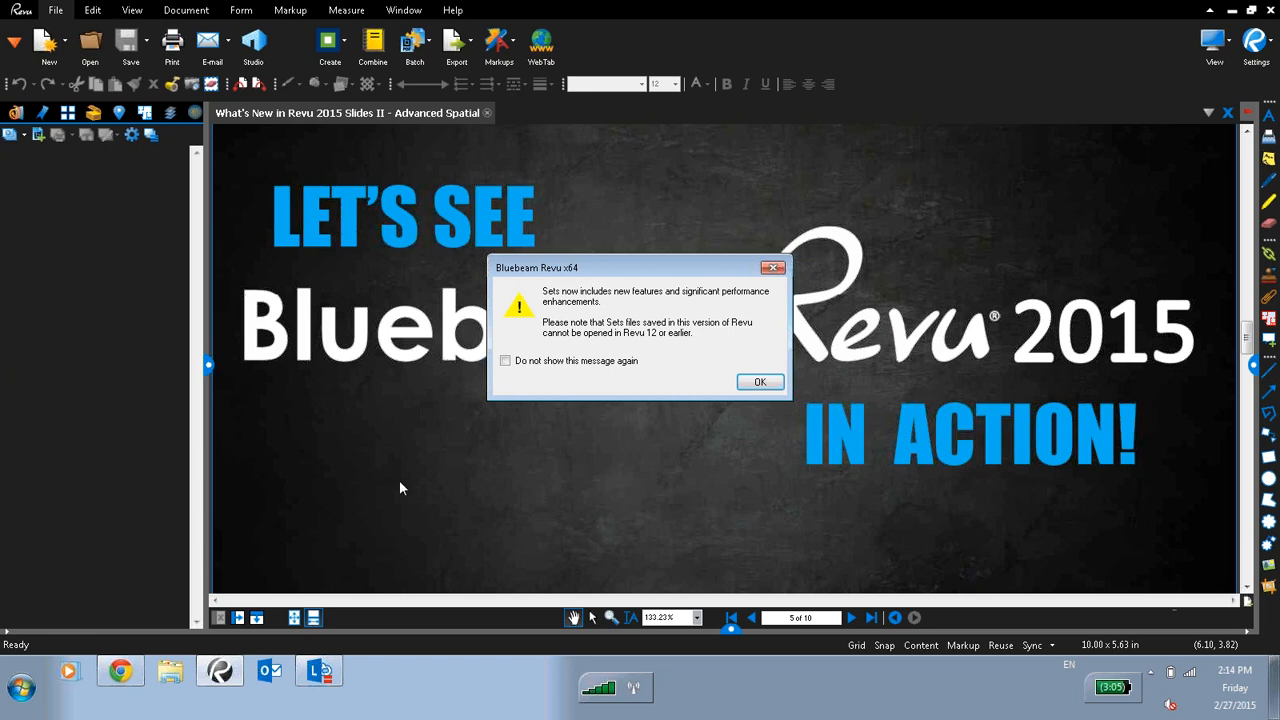
click(759, 382)
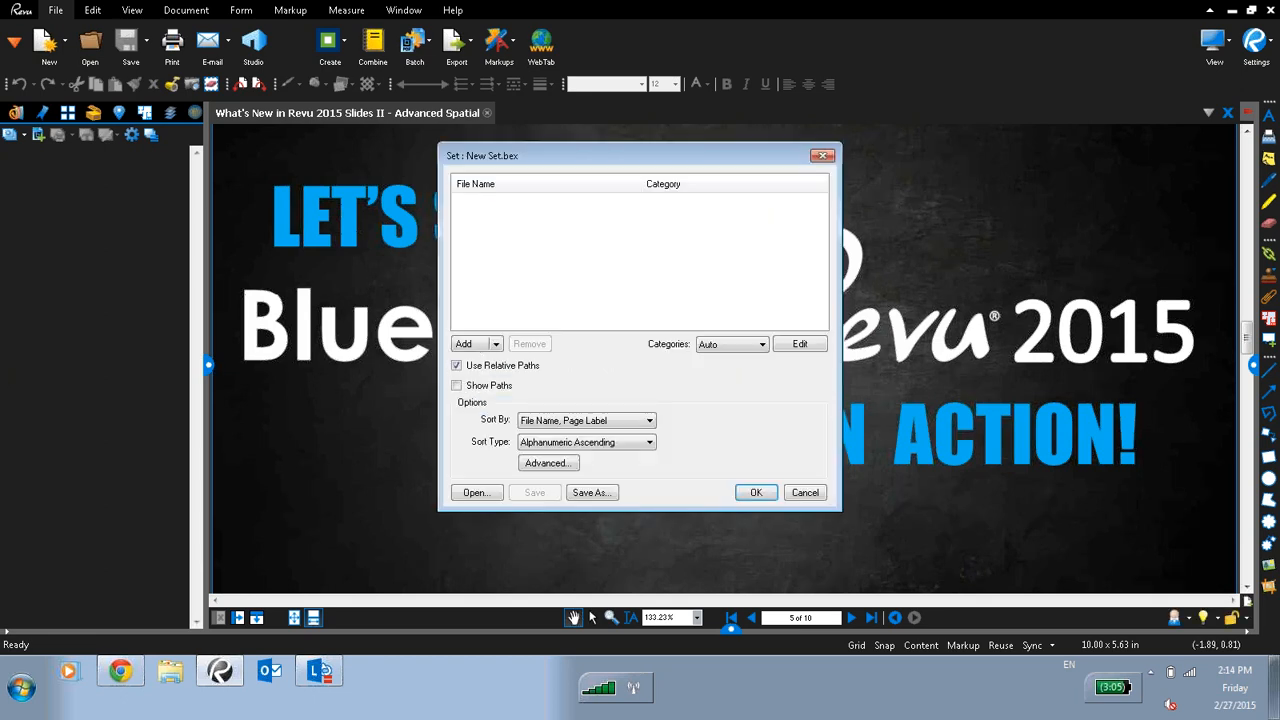
- Review the category filters of the Construction template and apply that template to the new set
click(479, 348)
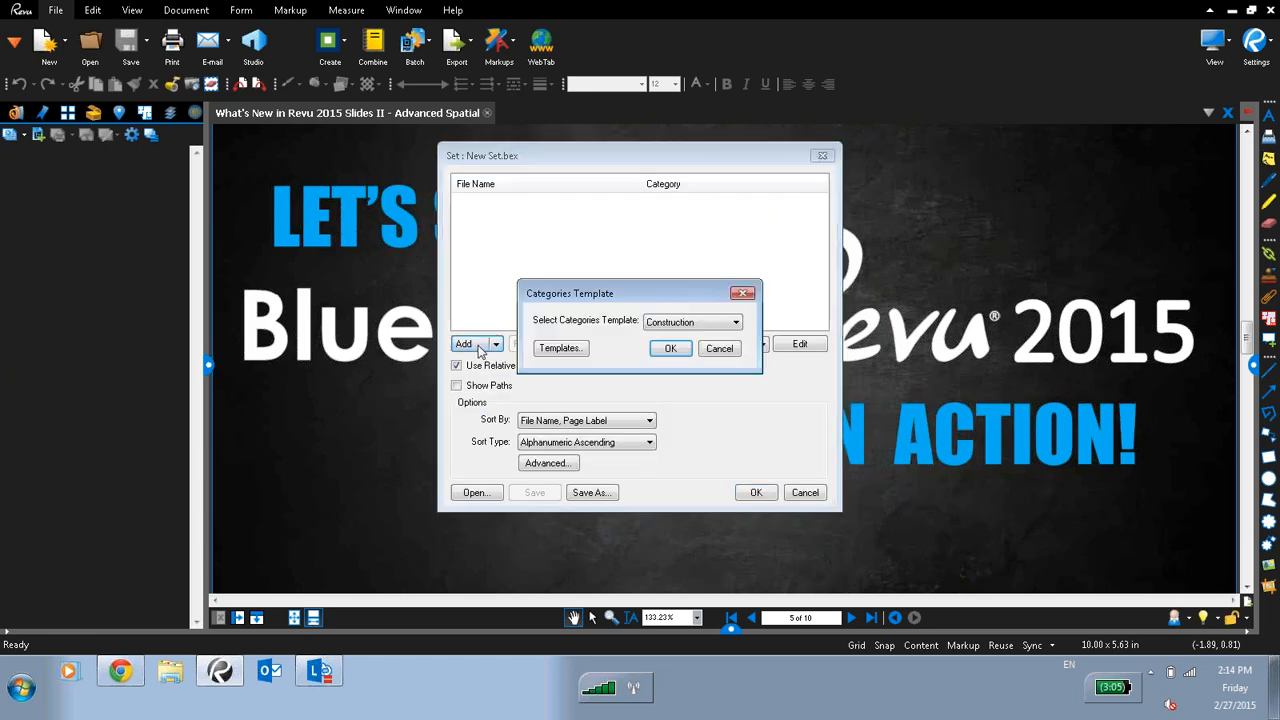
click(562, 349)
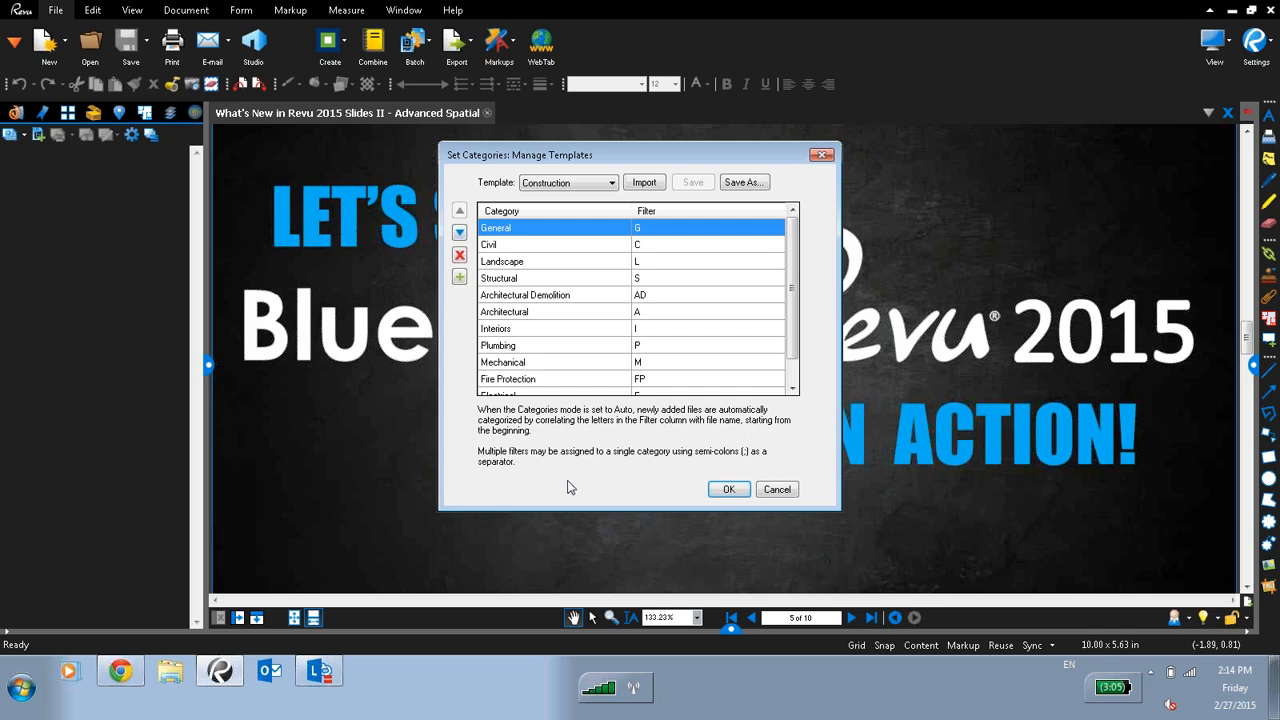
click(729, 489)
click(668, 348)
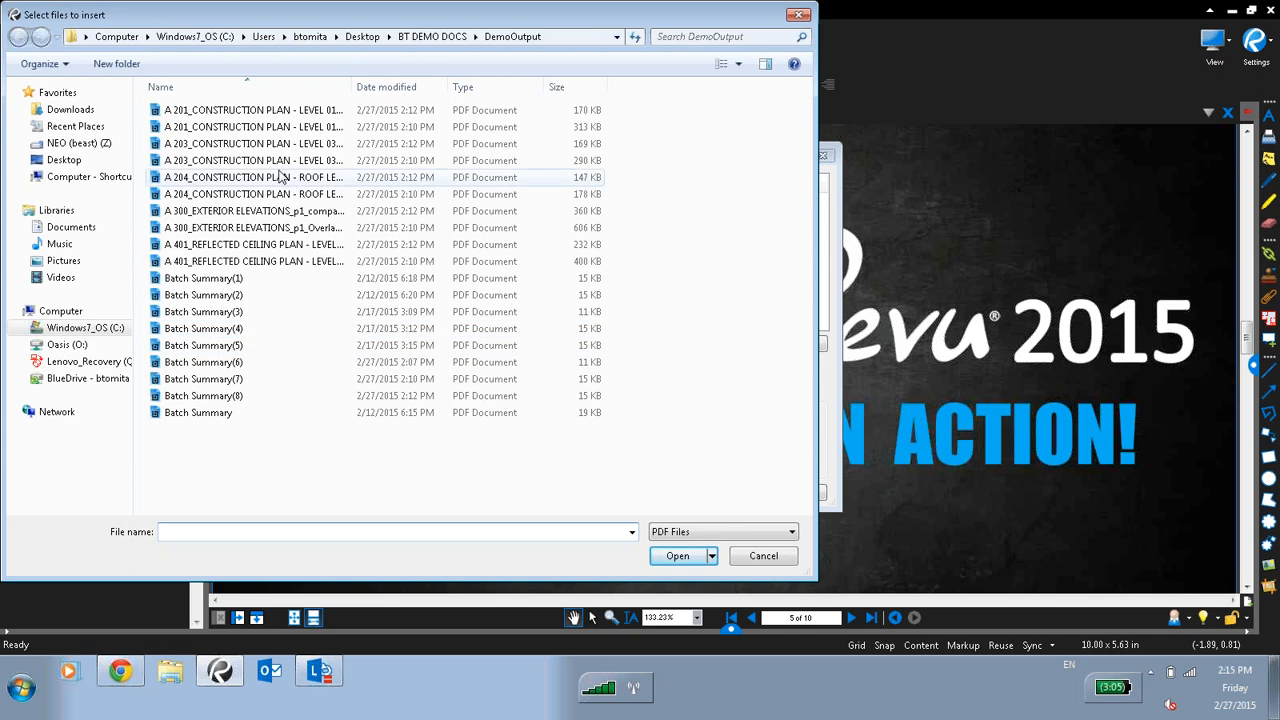
- Add all PDFs from the Original Drawings folder in BT DEMO DOCS > Bluebeam Demo 2015 > Sets 3.0 to the set
click(64, 160)
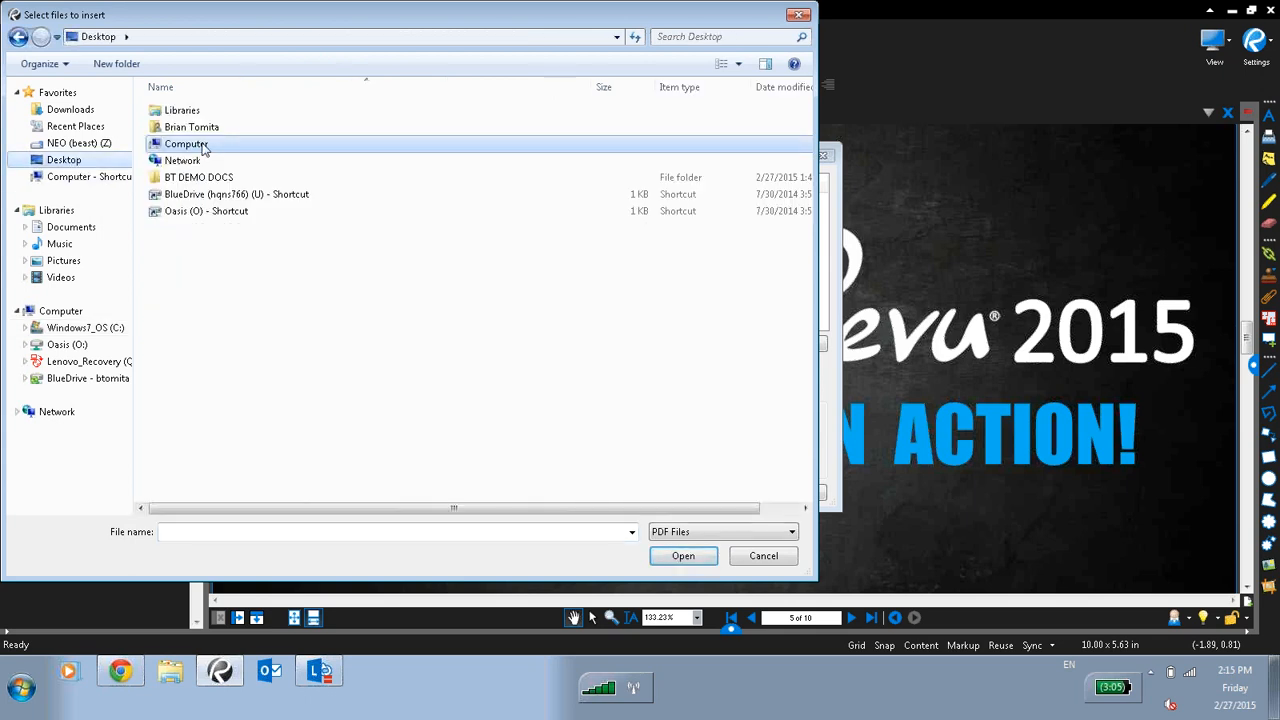
double_click(205, 177)
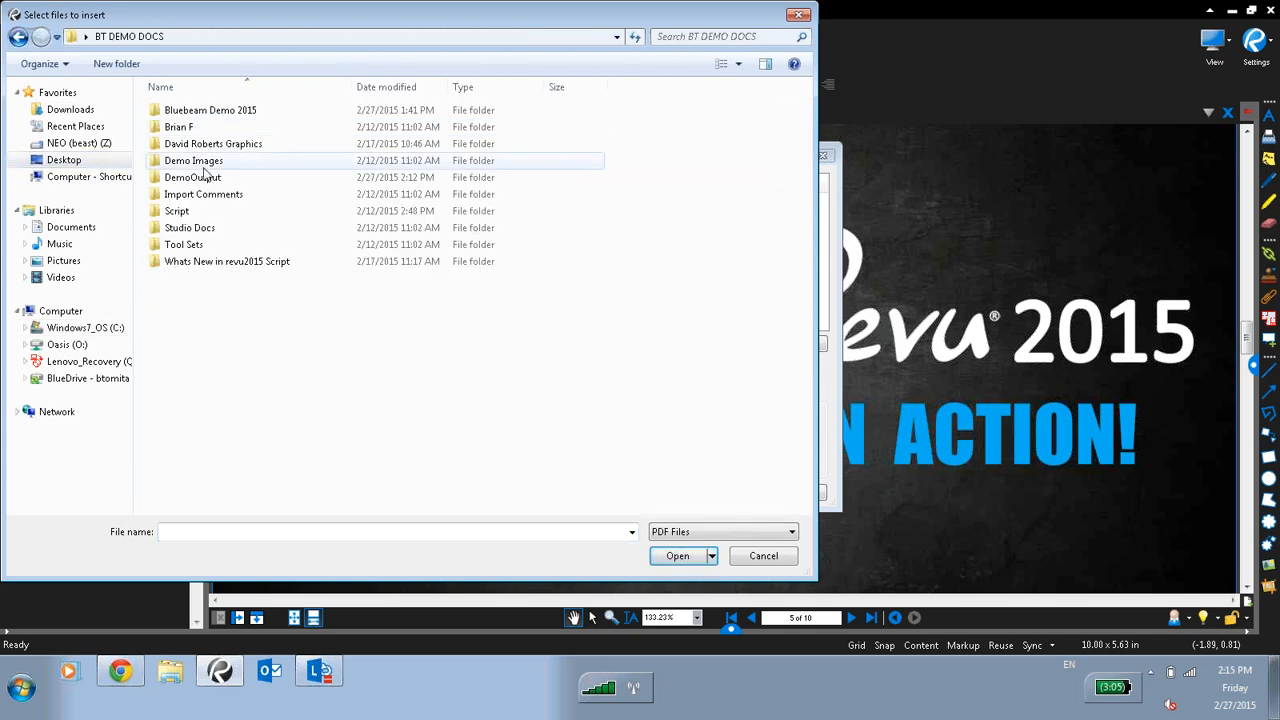
double_click(225, 110)
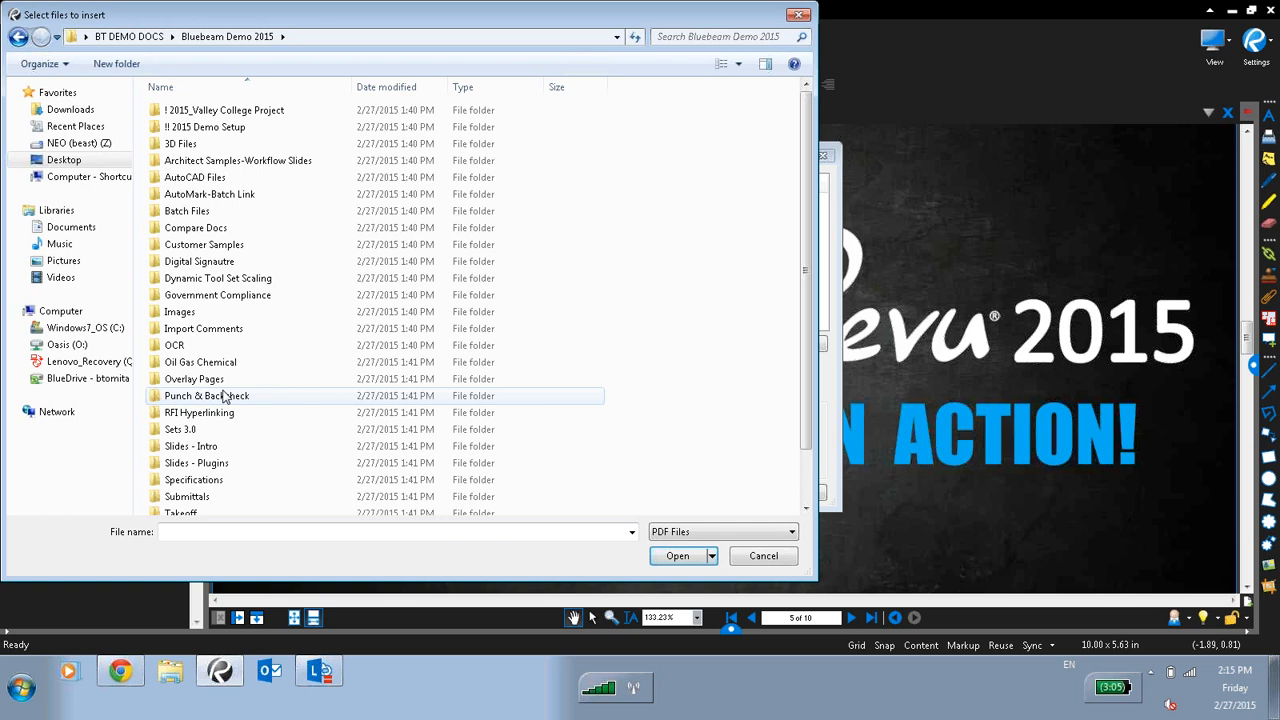
double_click(196, 430)
click(245, 114)
double_click(245, 114)
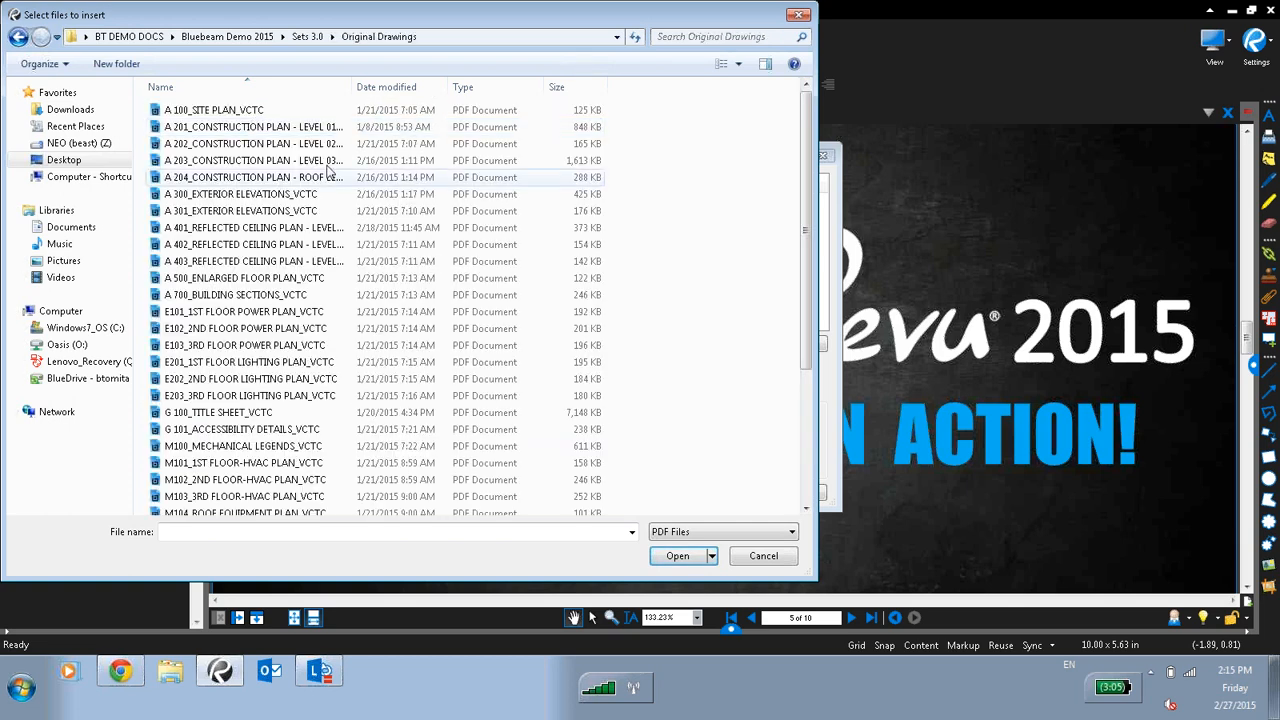
key(ctrl+a)
click(678, 557)
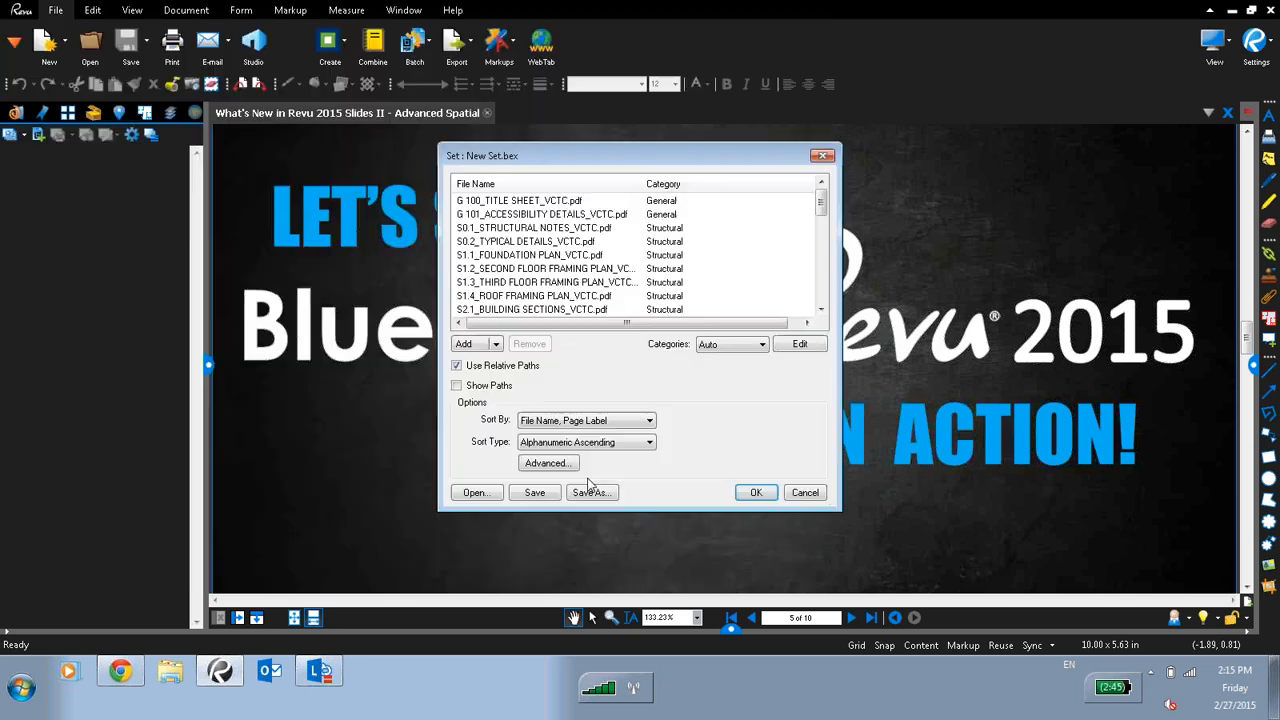
- Add all PDFs from the Revision 01 folder of Sets 3.0 to the set
click(466, 344)
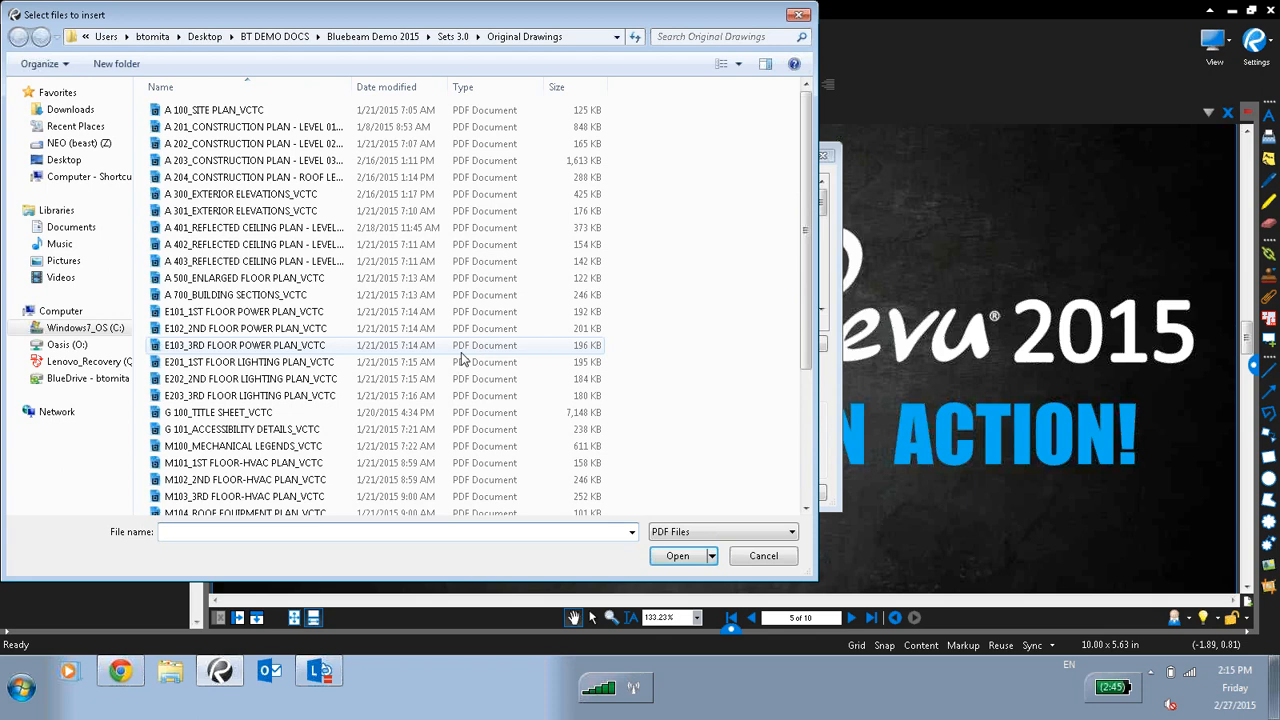
click(455, 37)
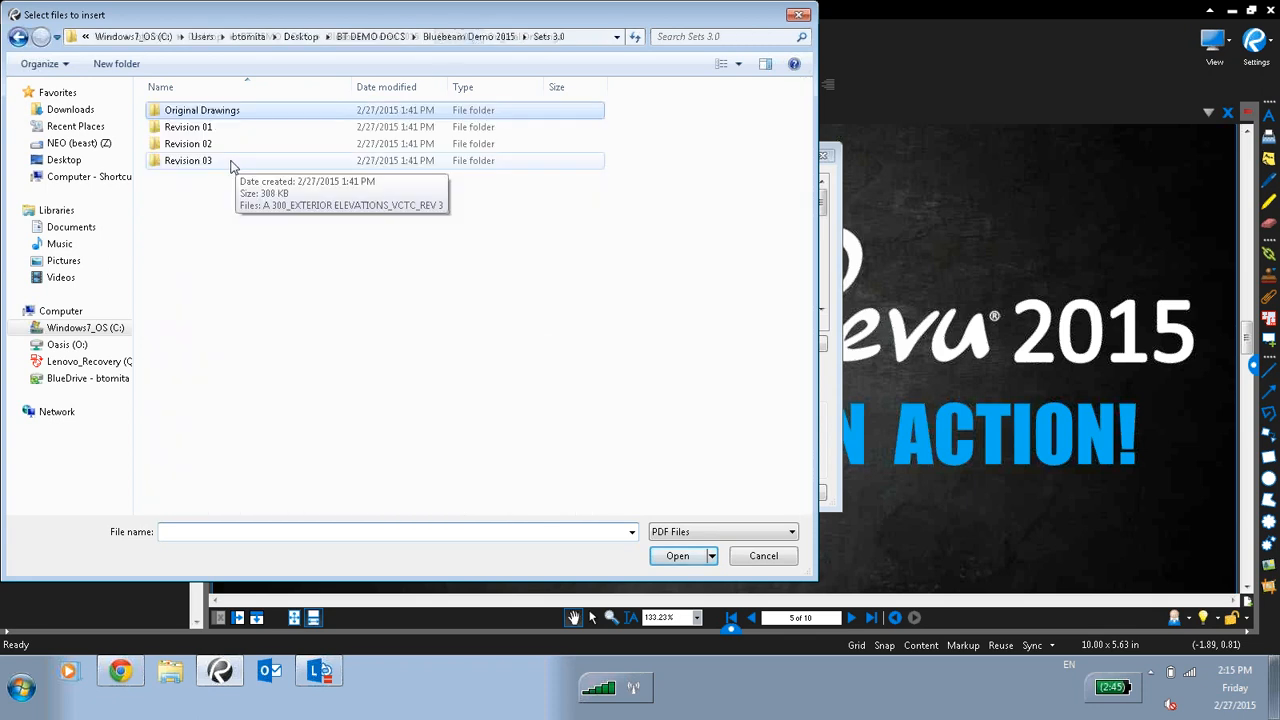
double_click(188, 127)
key(ctrl+a)
click(678, 556)
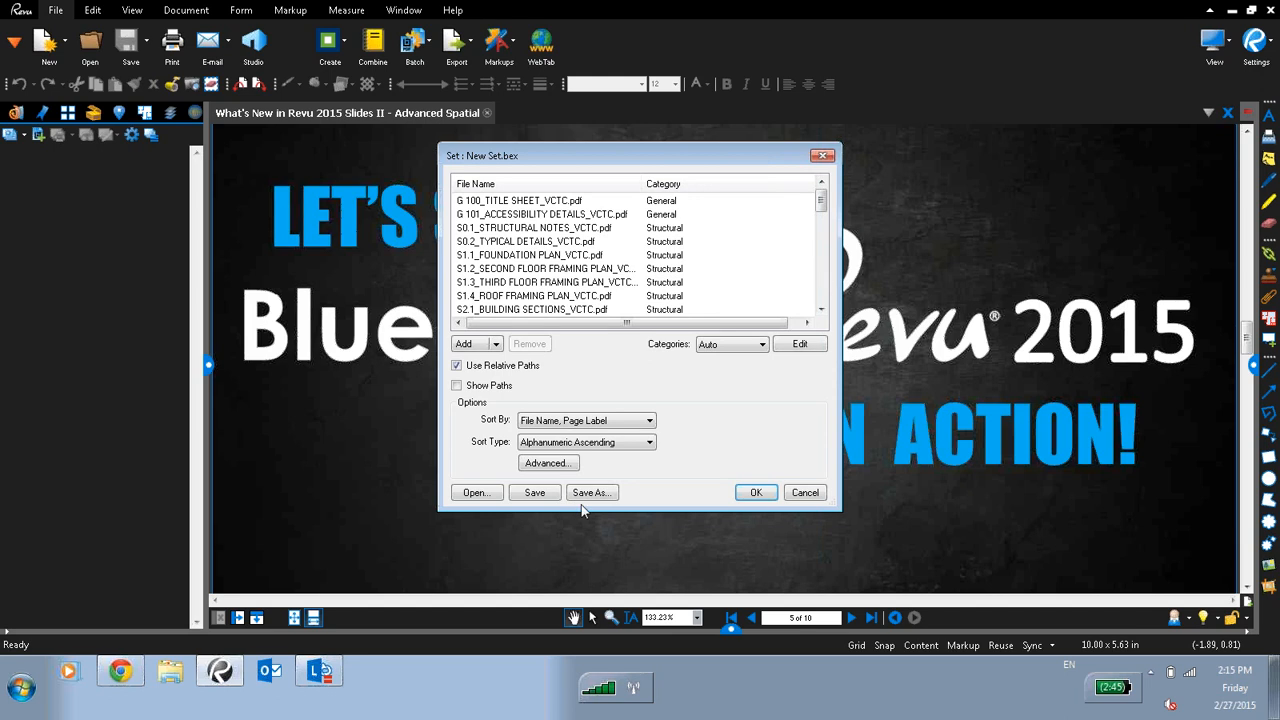
click(516, 241)
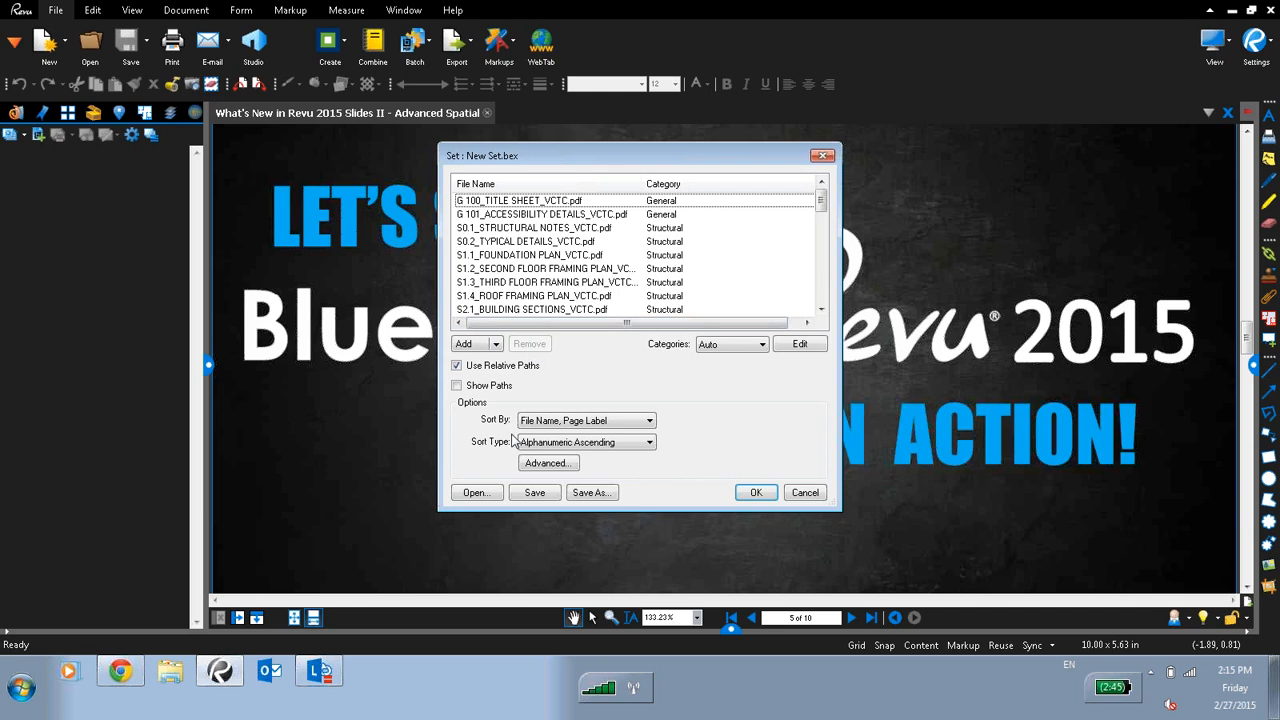
- Turn off Flatten Markups after Copy in the set's advanced options
click(546, 463)
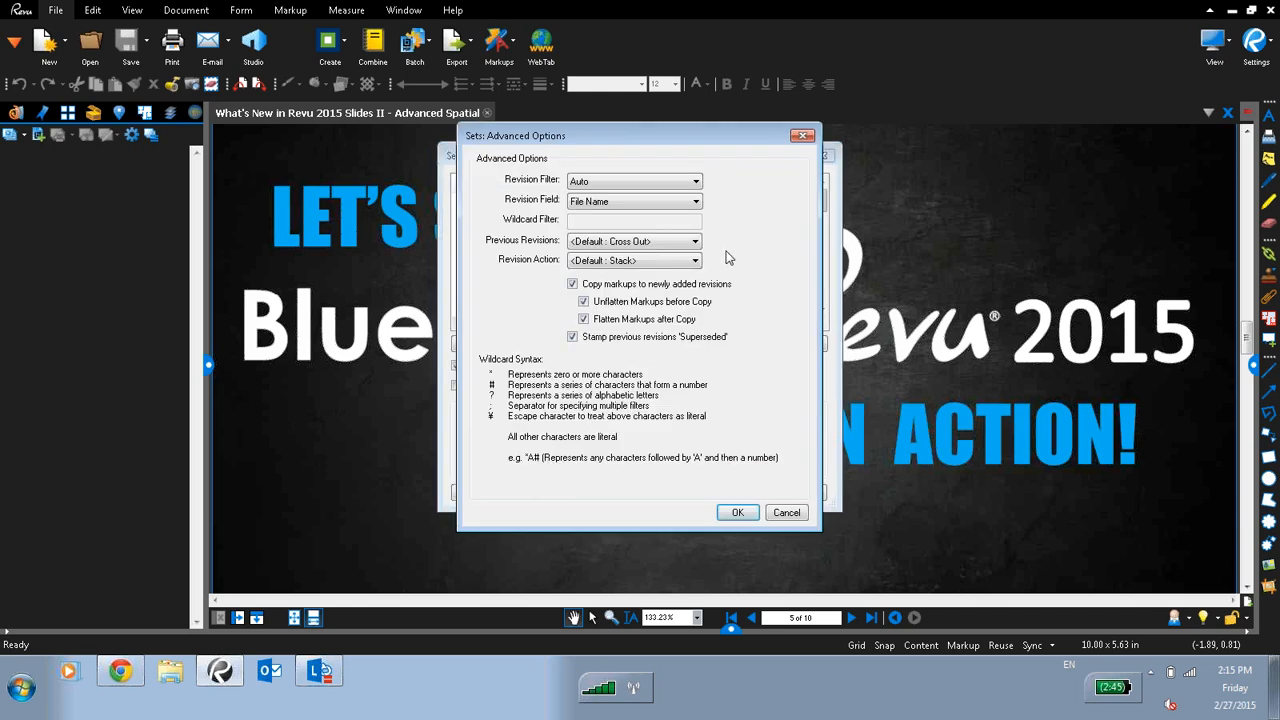
click(737, 512)
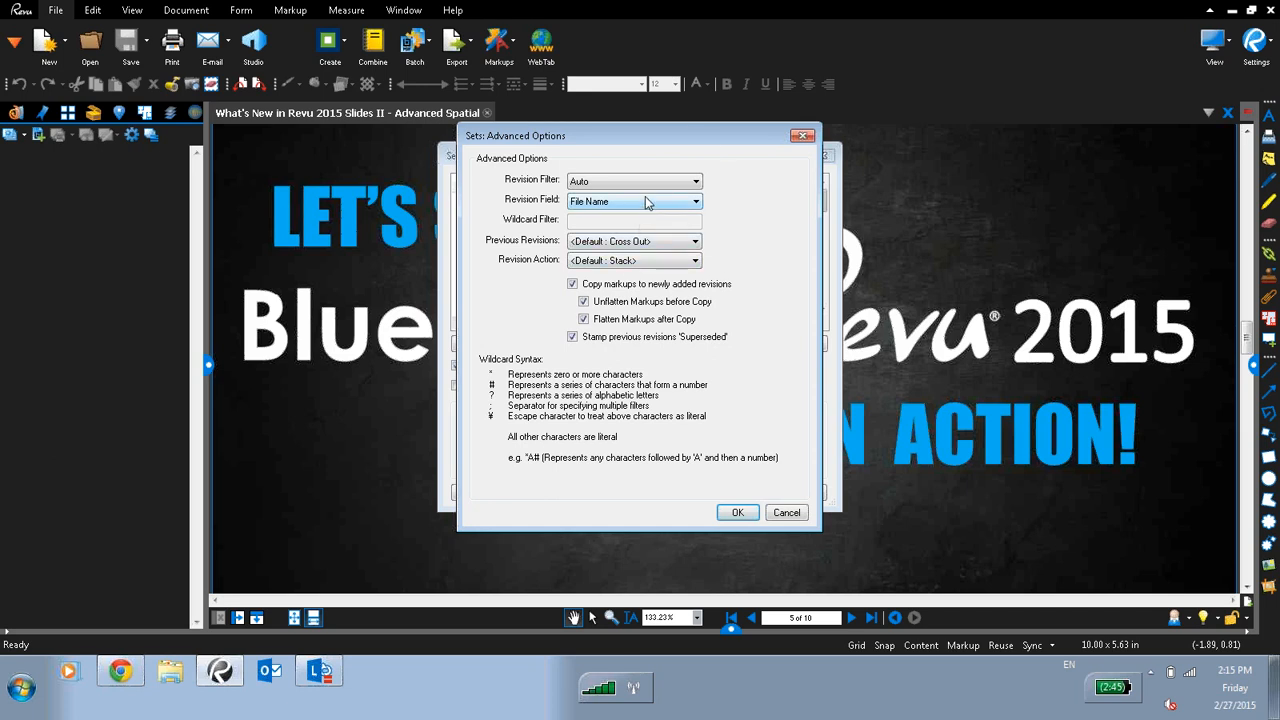
key(ctrl)
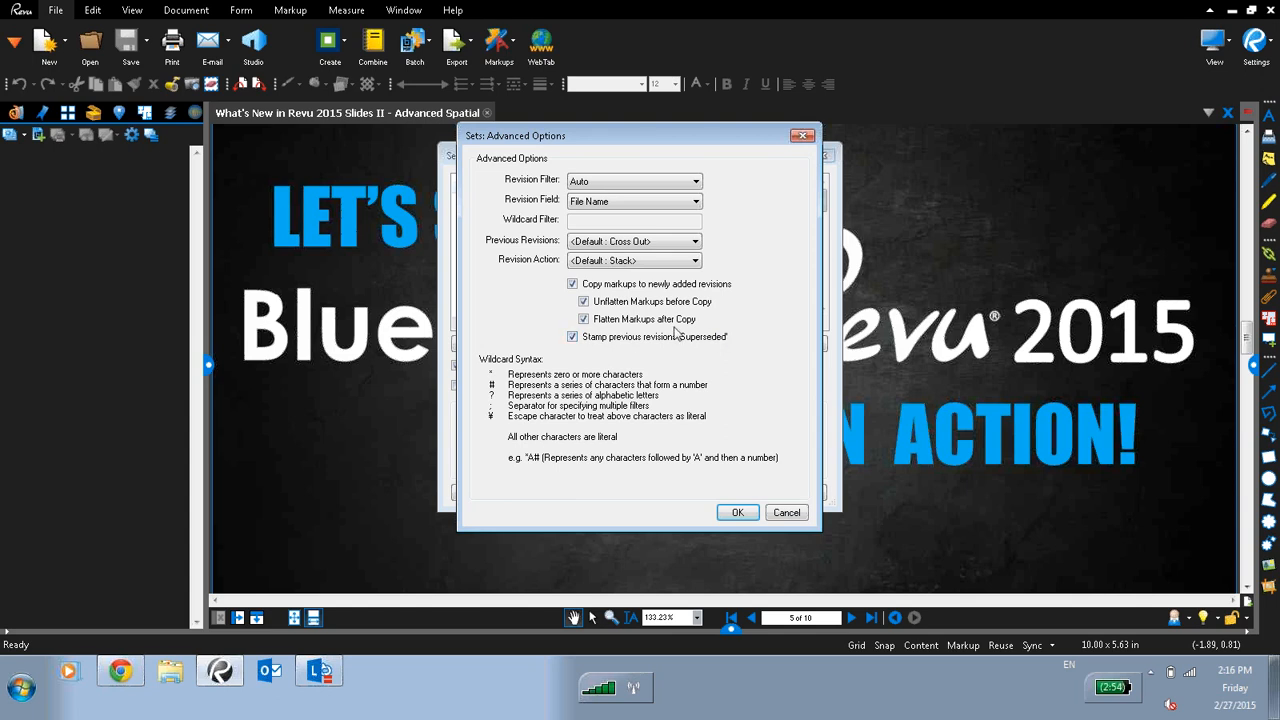
click(585, 320)
click(737, 512)
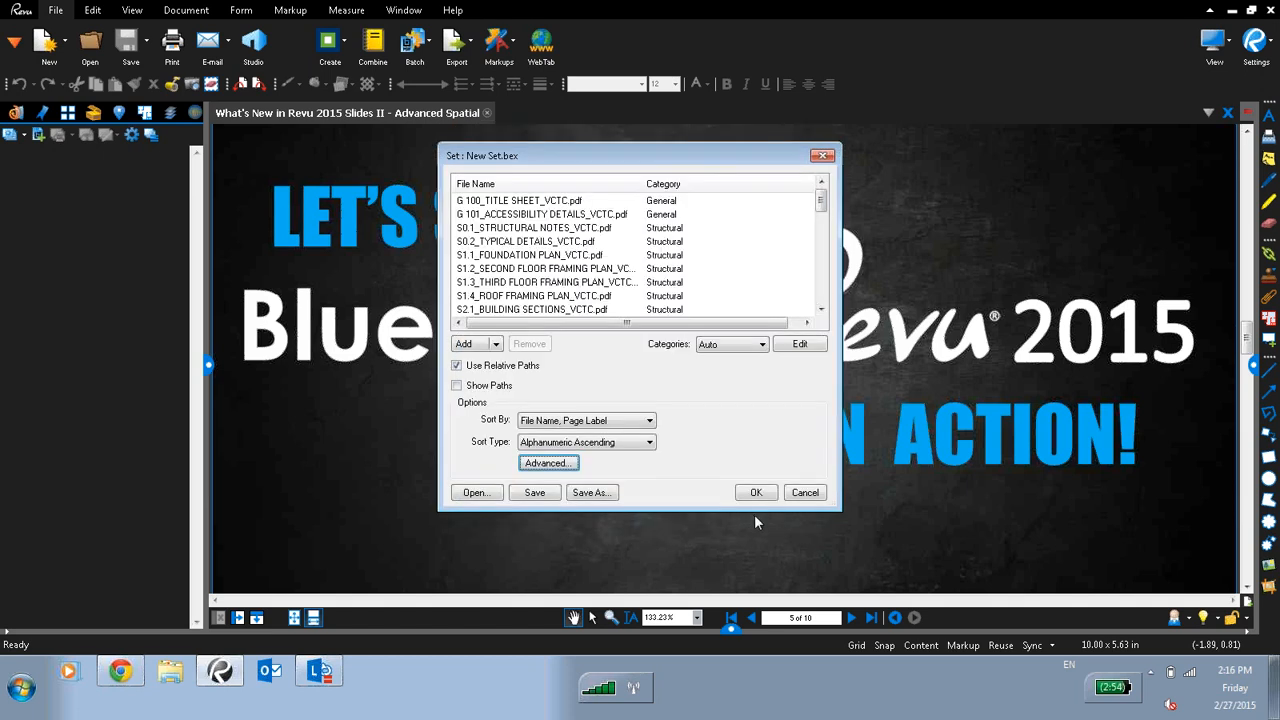
- Create the set, copying markups to the matched revised pages and stamping the current pages Superseded
click(756, 492)
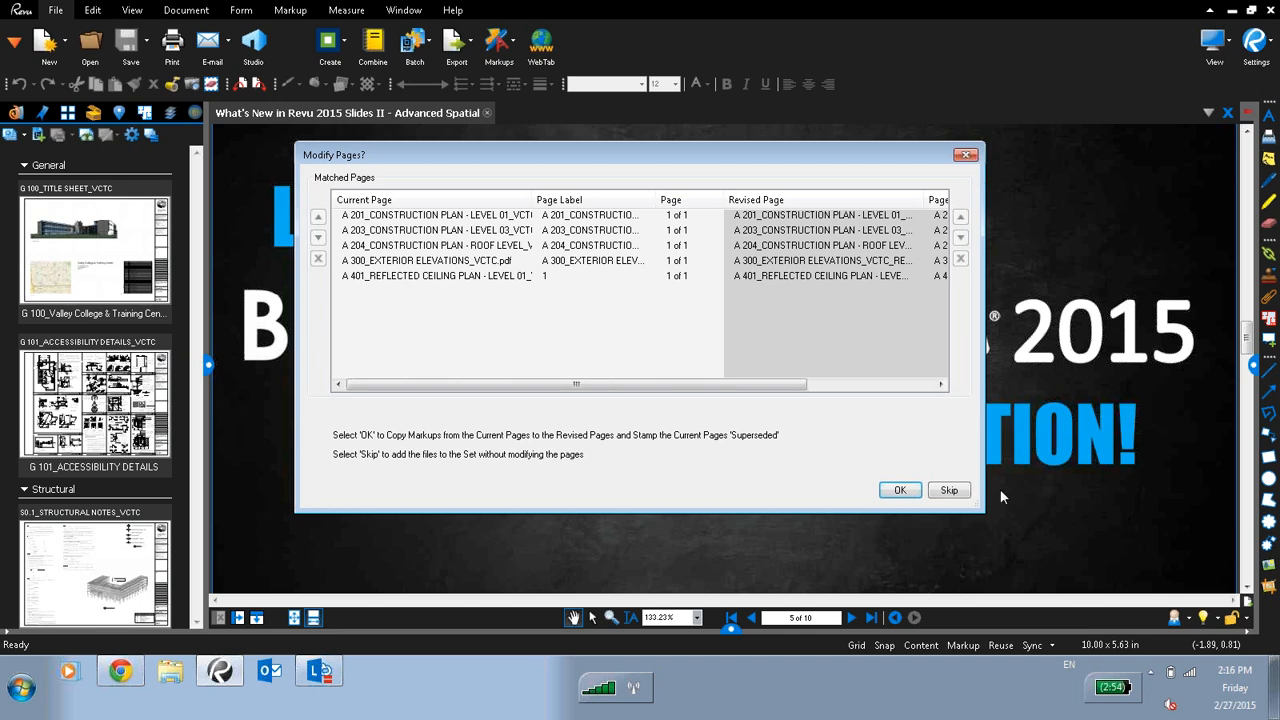
click(964, 492)
click(900, 490)
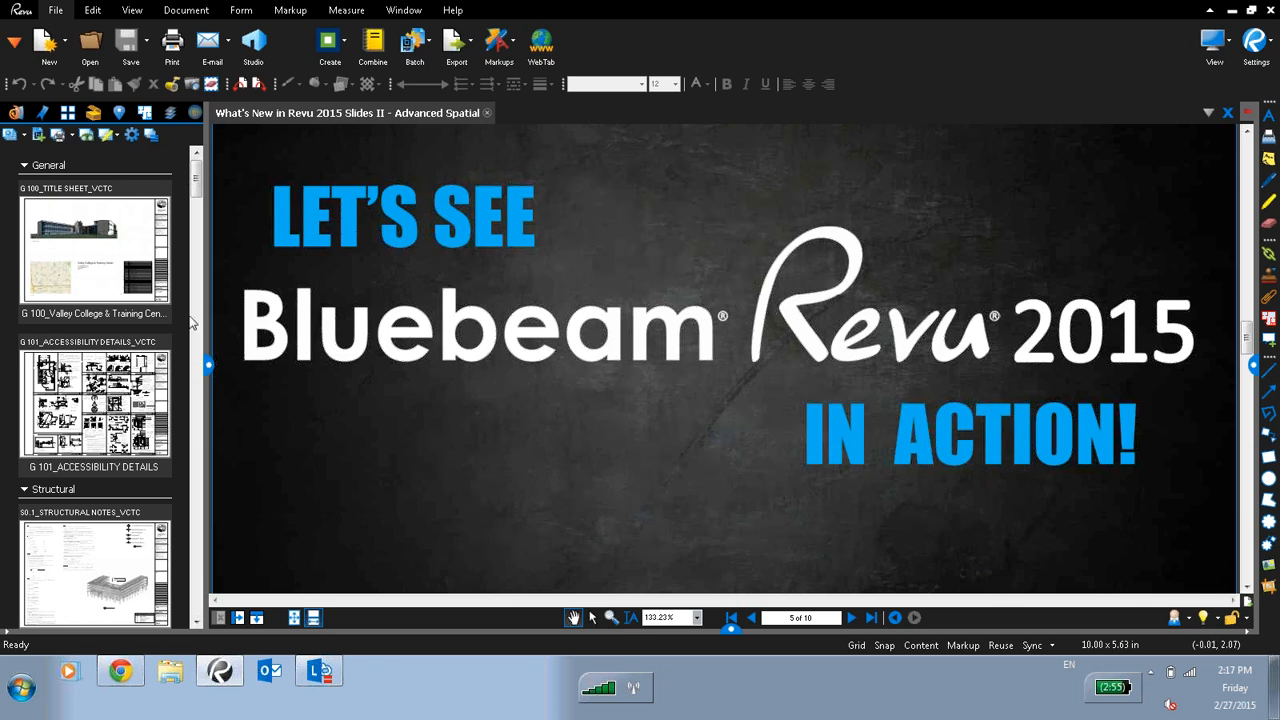
- Widen the set's page list and hide its thumbnails so the sheets are listed by name
drag(208, 323, 242, 372)
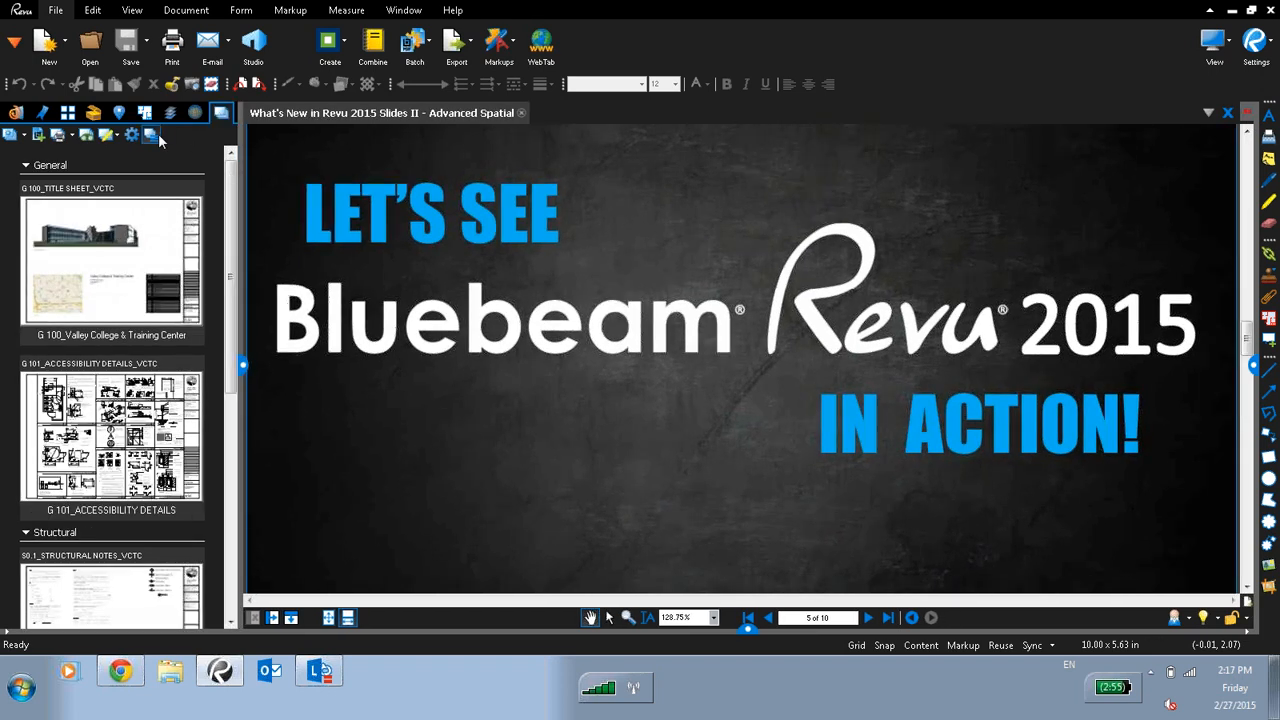
click(152, 136)
click(152, 136)
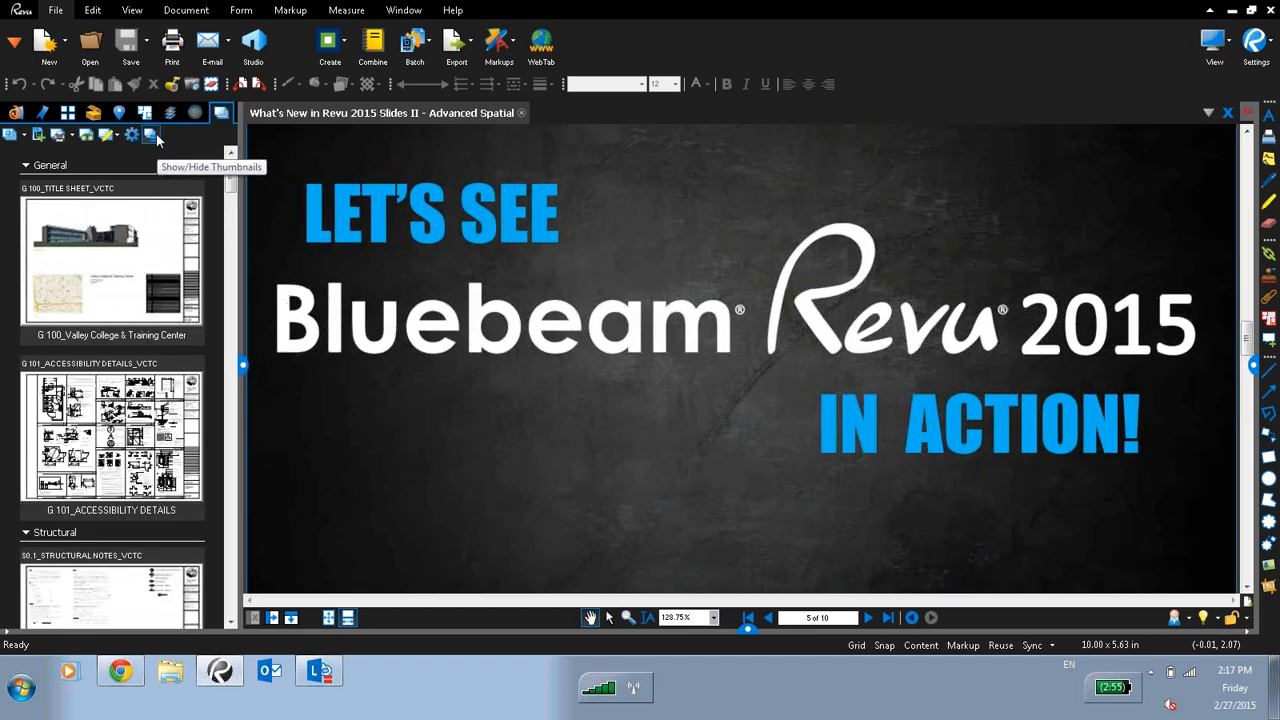
click(152, 136)
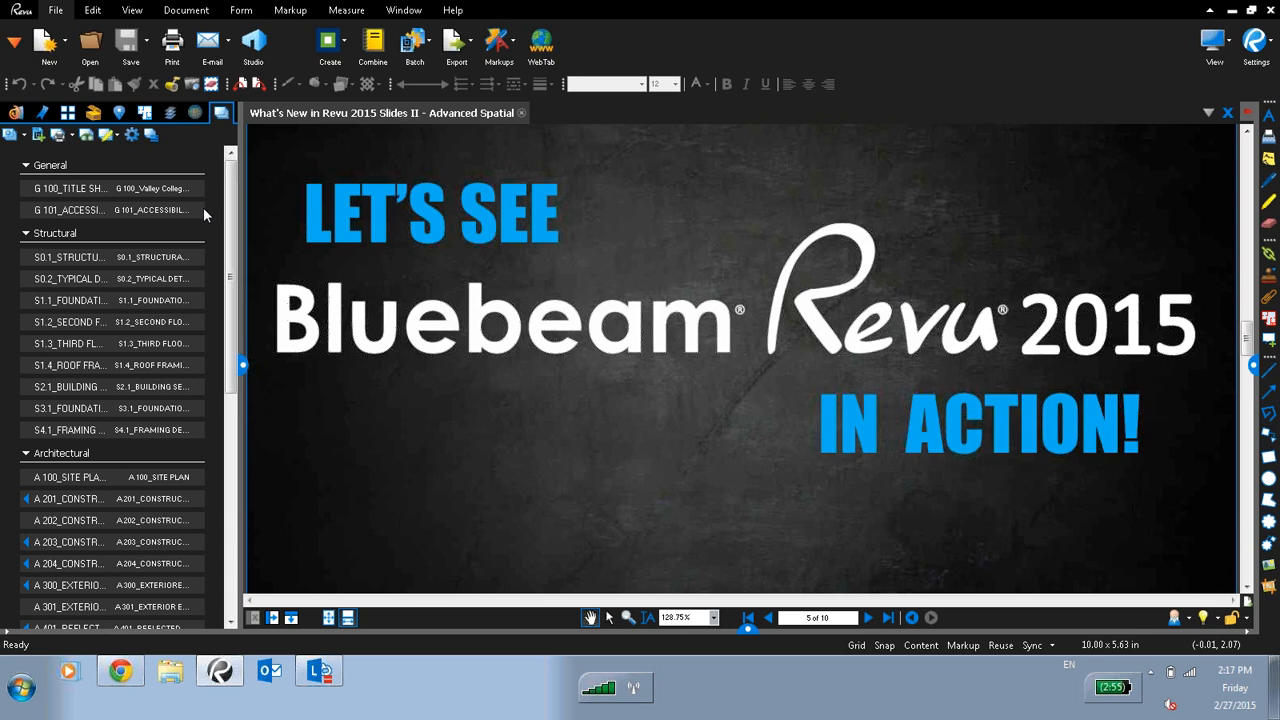
- Preview the S0.1 Structural Notes sheet in the Structural category and open it from the set
mouse_move(198, 216)
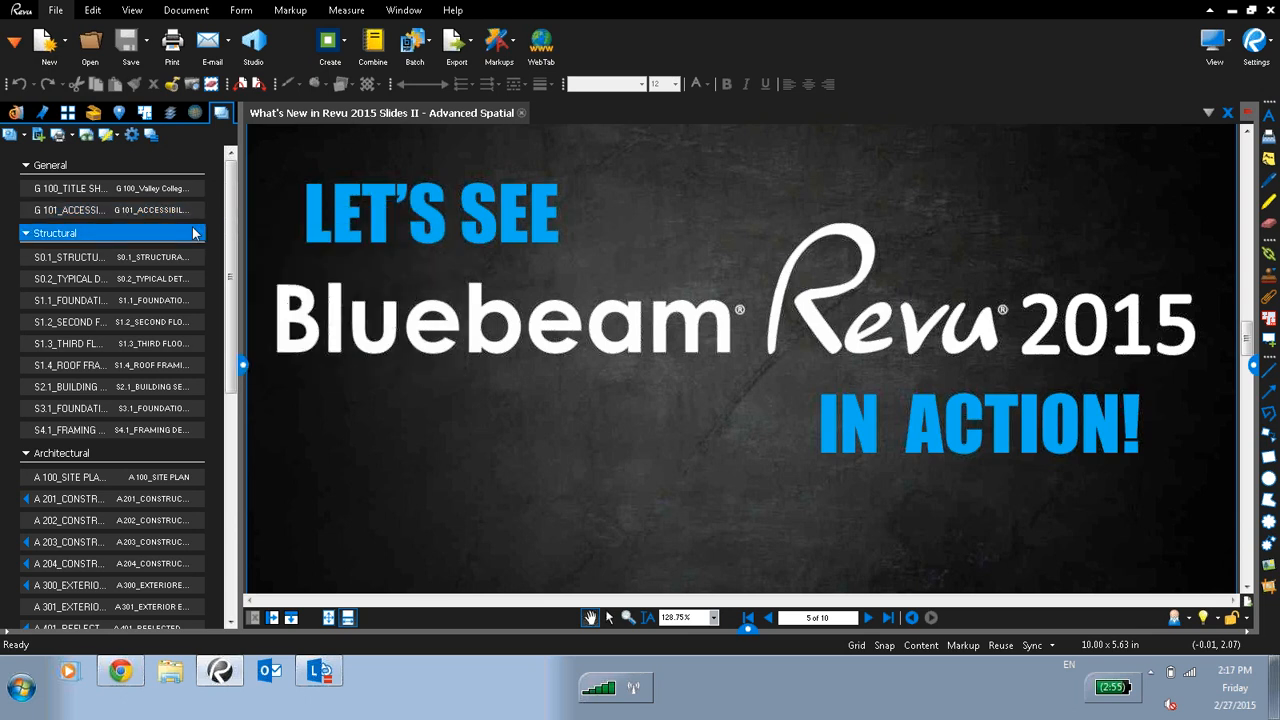
mouse_move(202, 255)
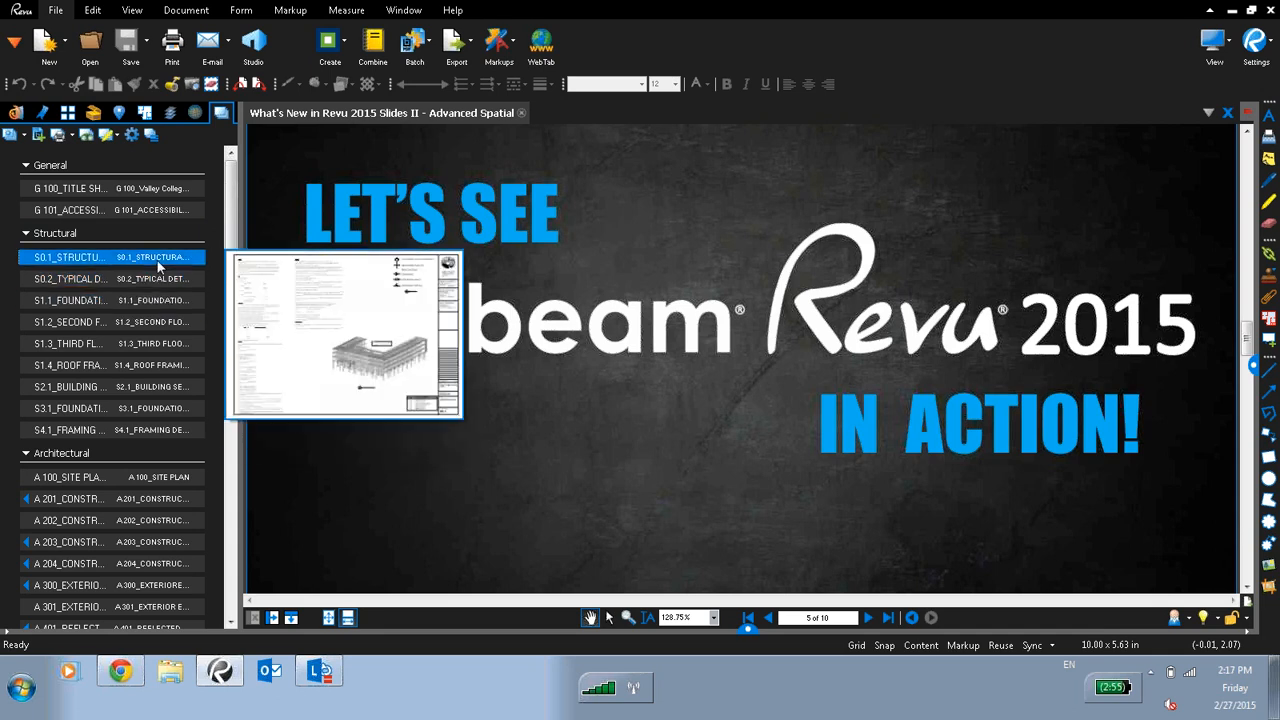
click(157, 260)
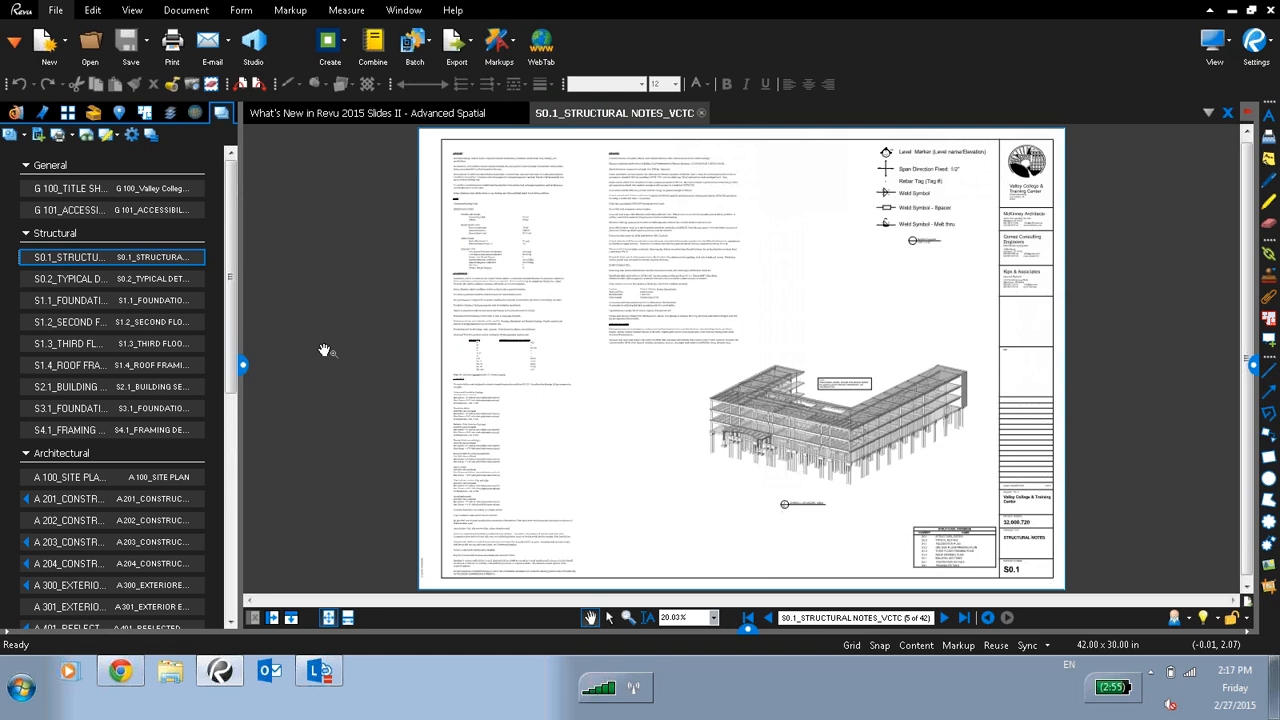
- Compare the revised and superseded versions of the A 201 Construction Plan by switching between them in the Architectural category
key(ctrl+w)
mouse_move(66, 506)
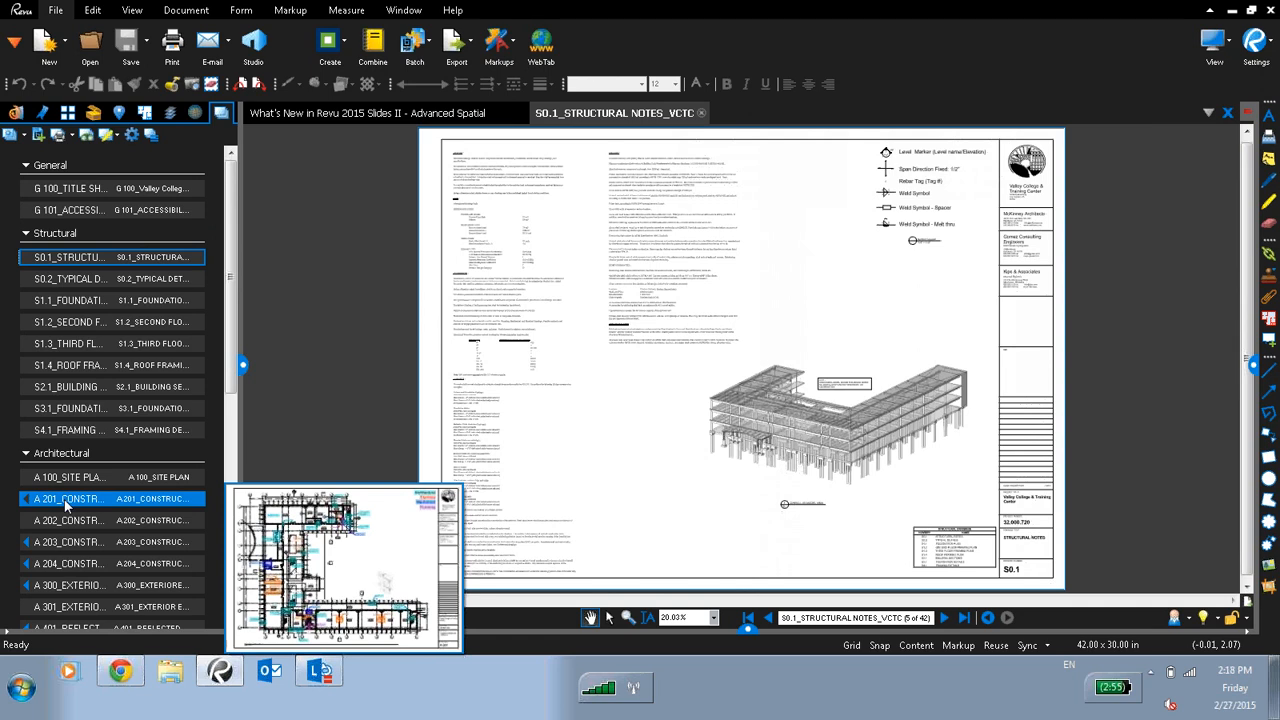
click(27, 507)
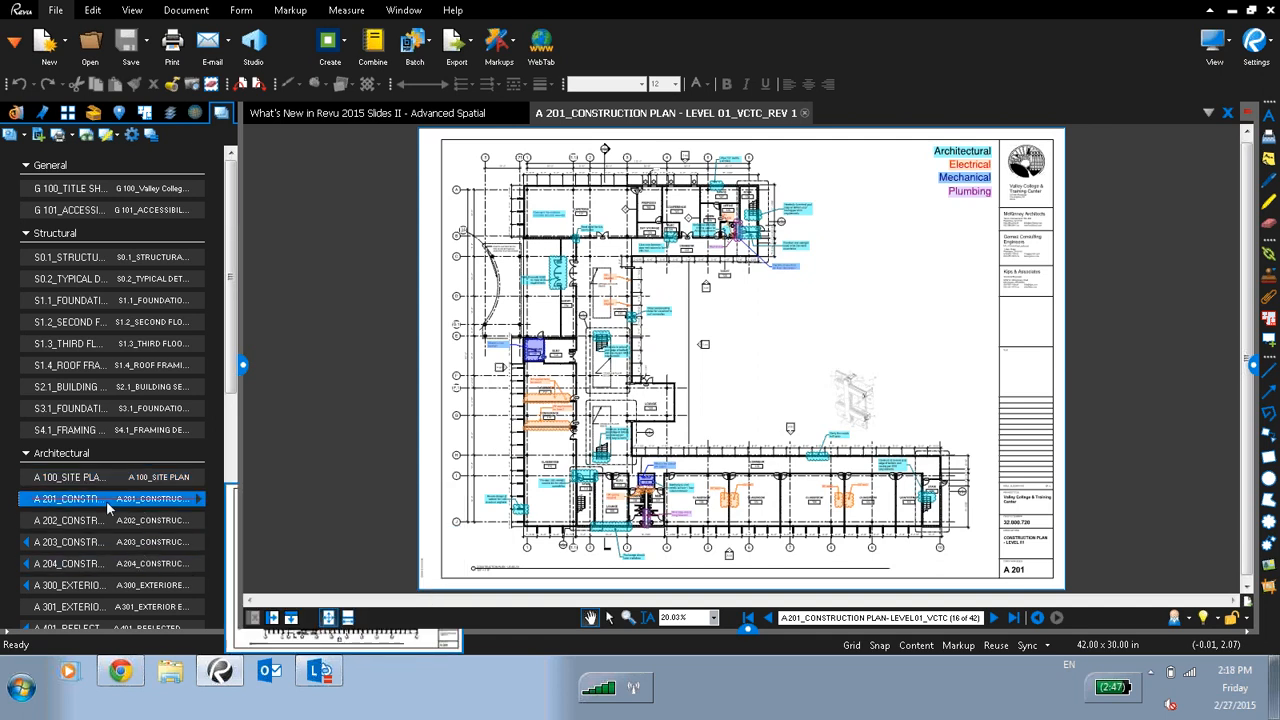
click(268, 504)
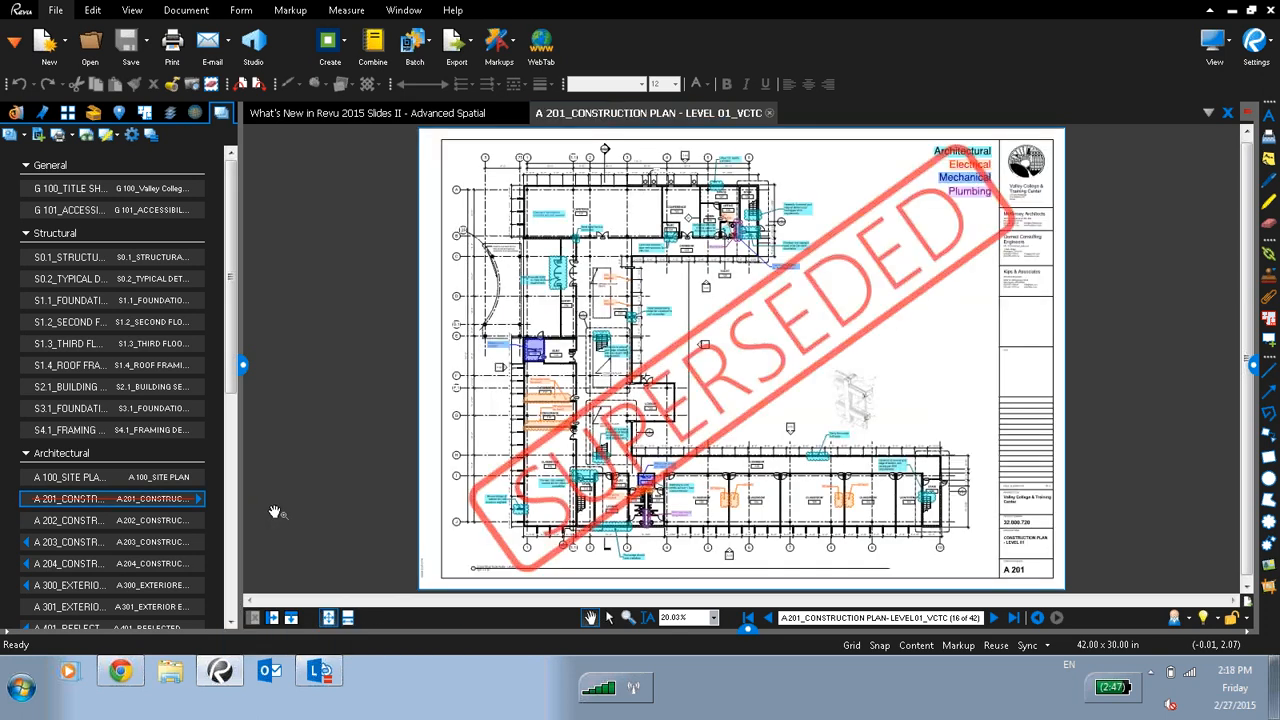
mouse_move(166, 515)
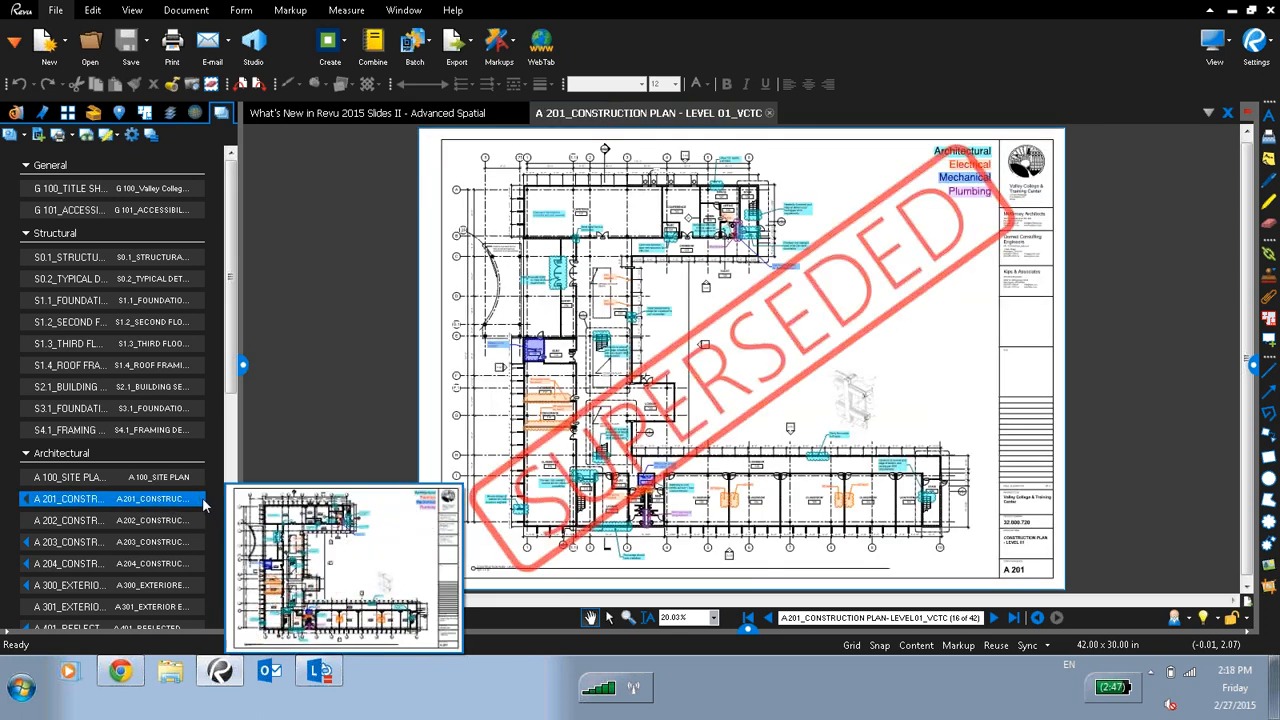
click(167, 504)
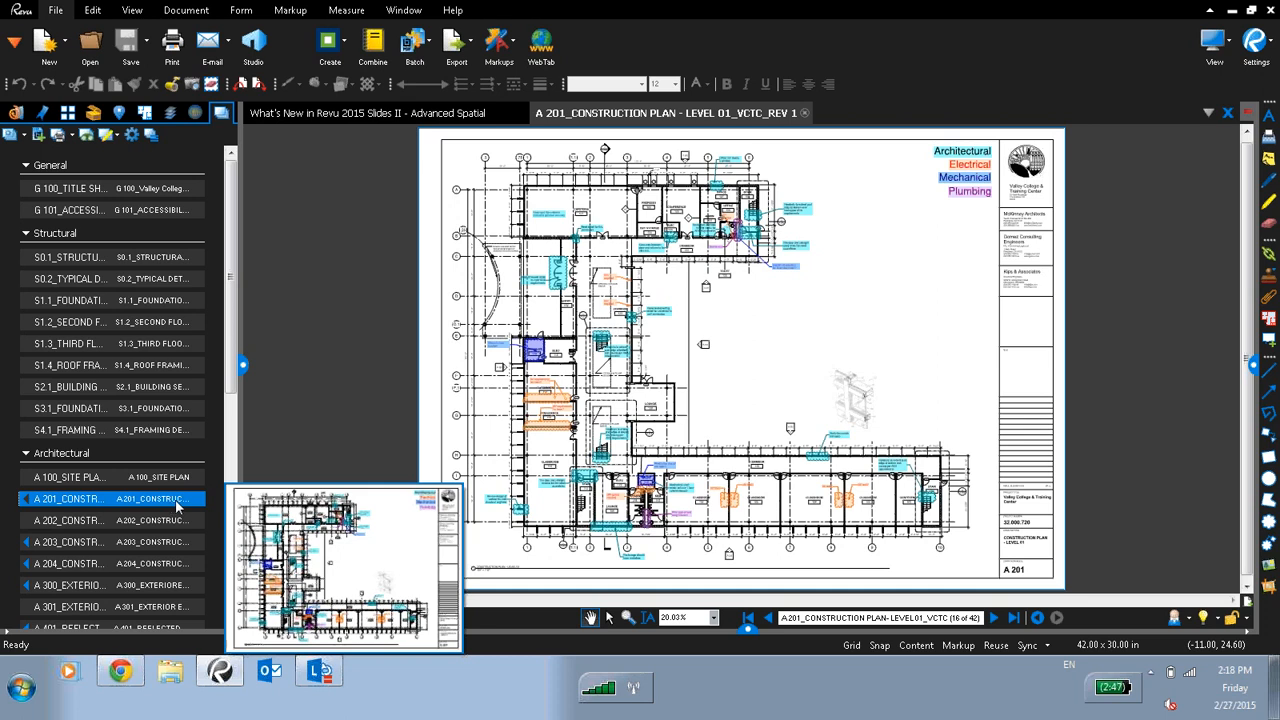
- Check the document options for the A 201 sheet in the set, including Compare Documents, and close the sheet
right_click(182, 508)
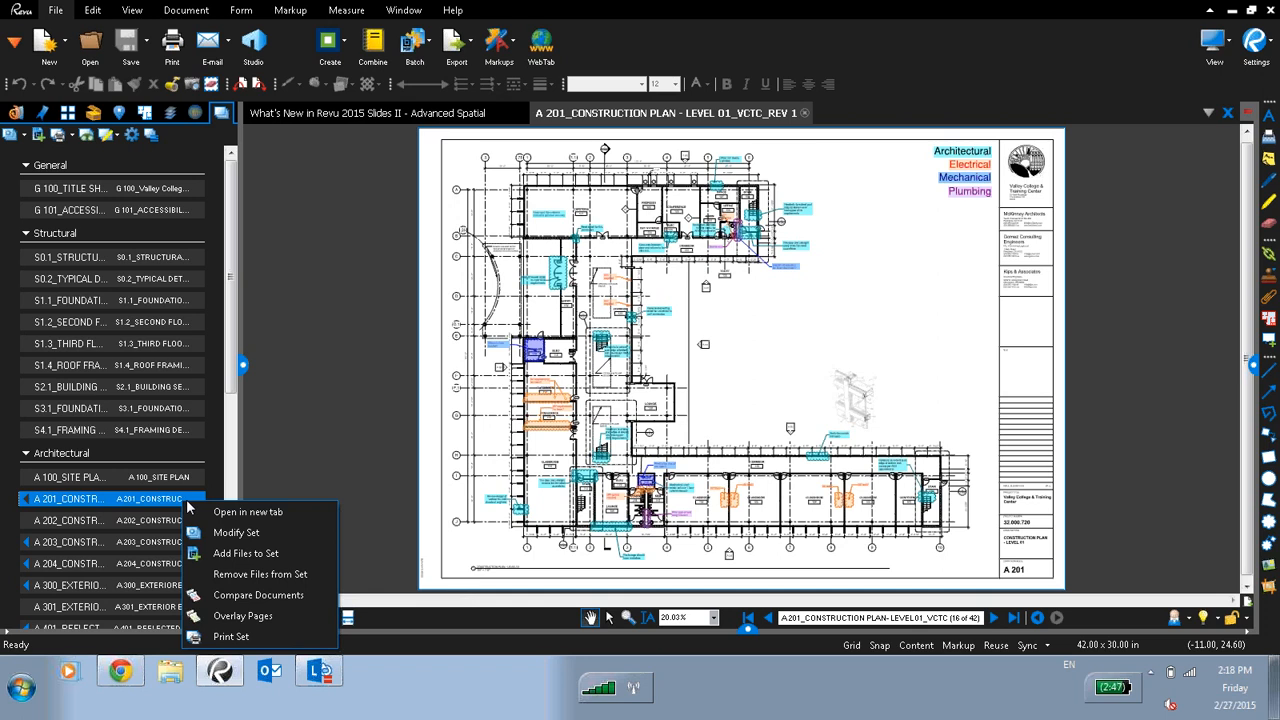
click(268, 598)
click(1230, 118)
click(1230, 118)
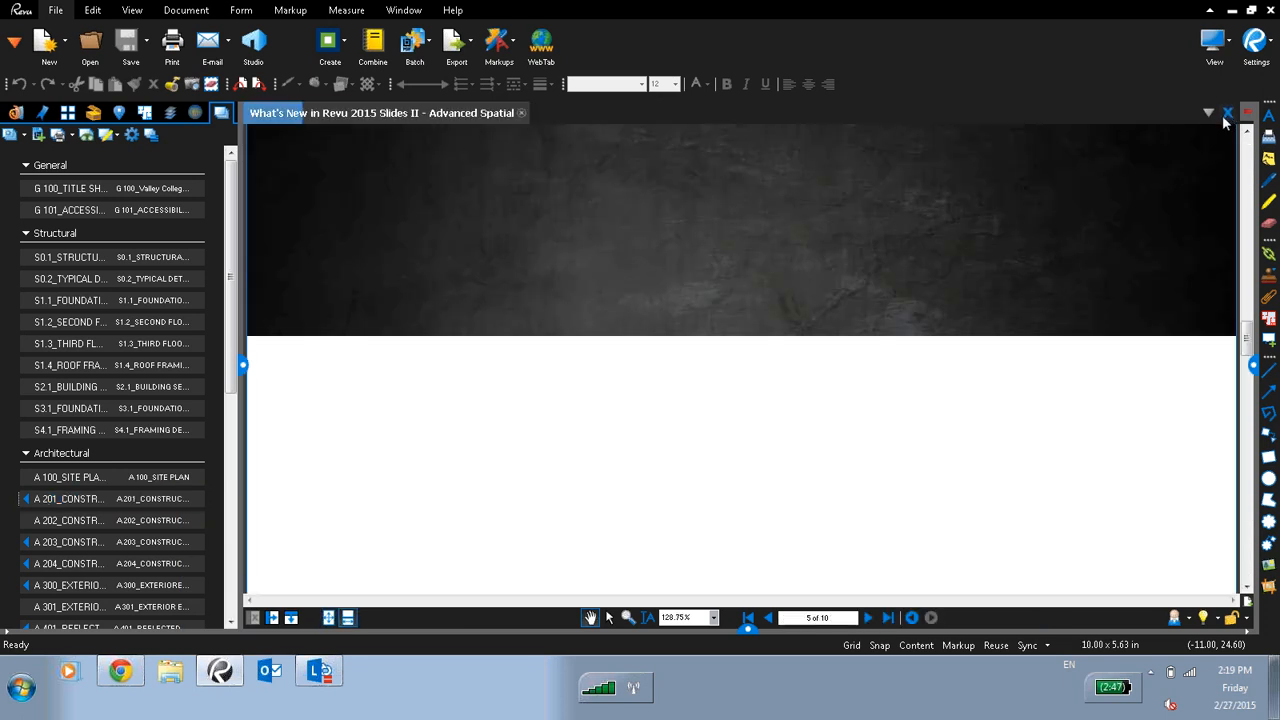
- Open A 201_CONSTRUCTION PLAN - LEVEL 01.pdf from the Revu2015 Demo category and collapse the file access area
click(15, 112)
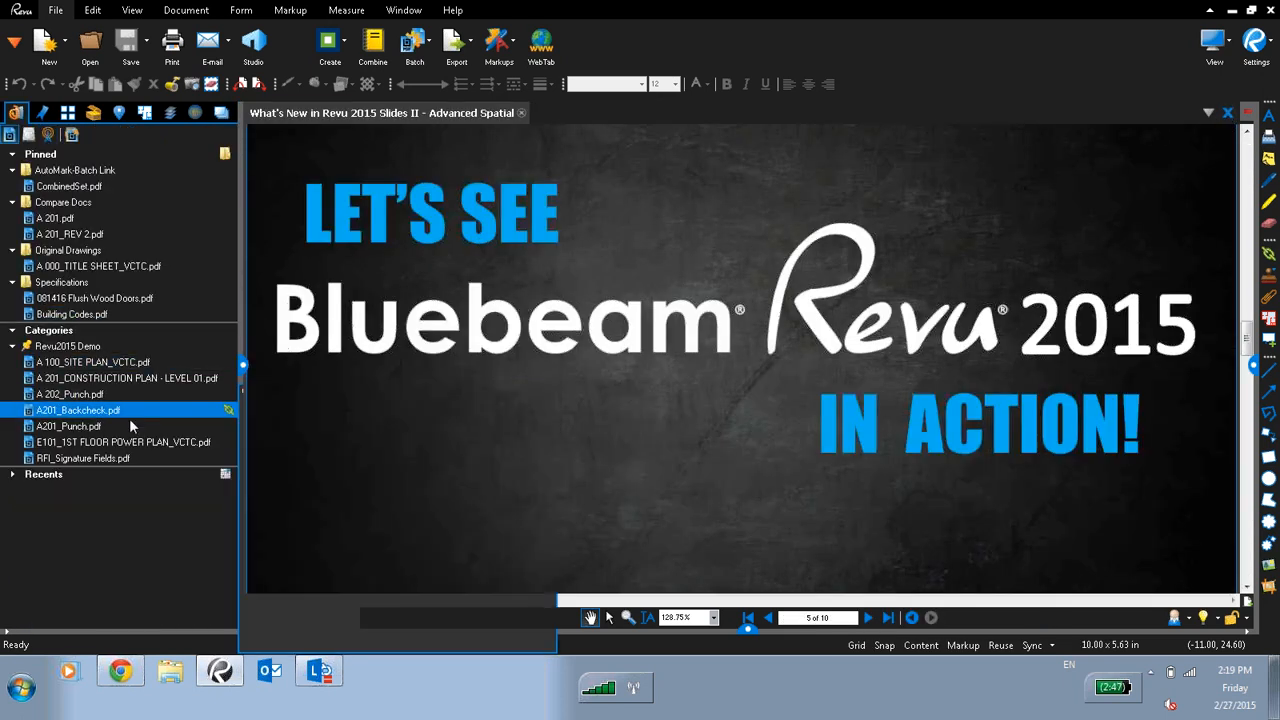
click(122, 380)
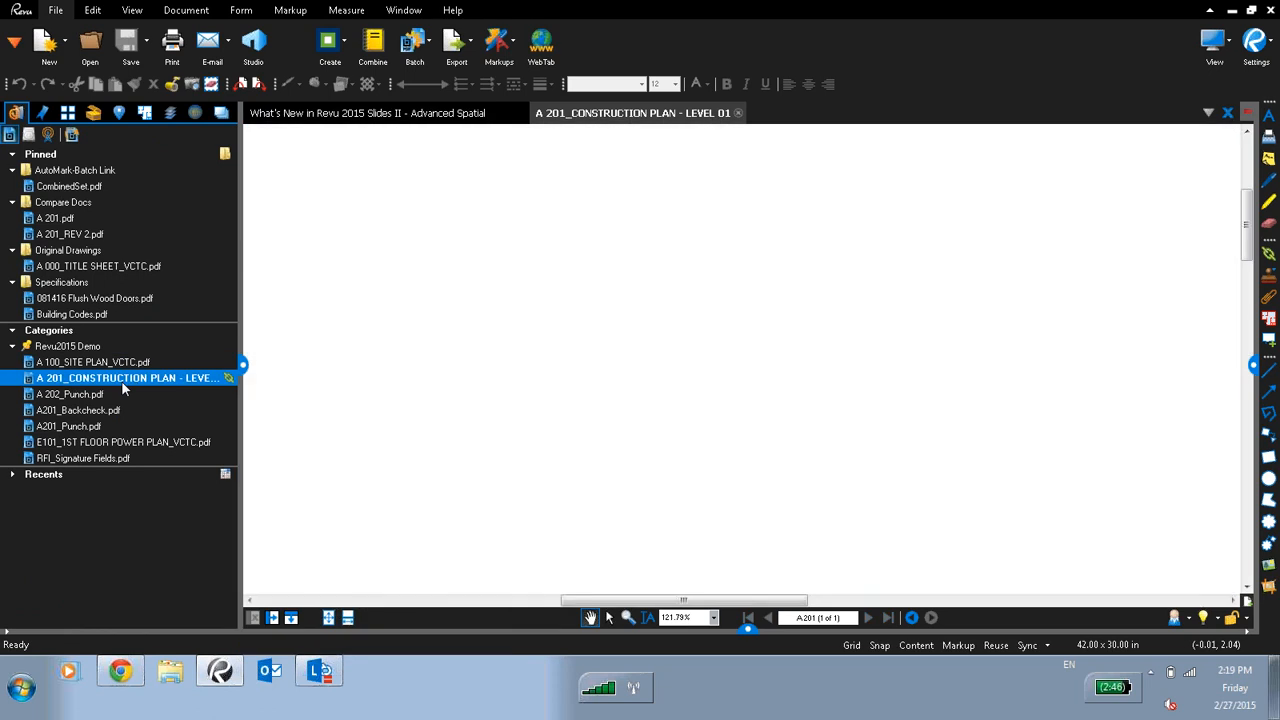
click(243, 366)
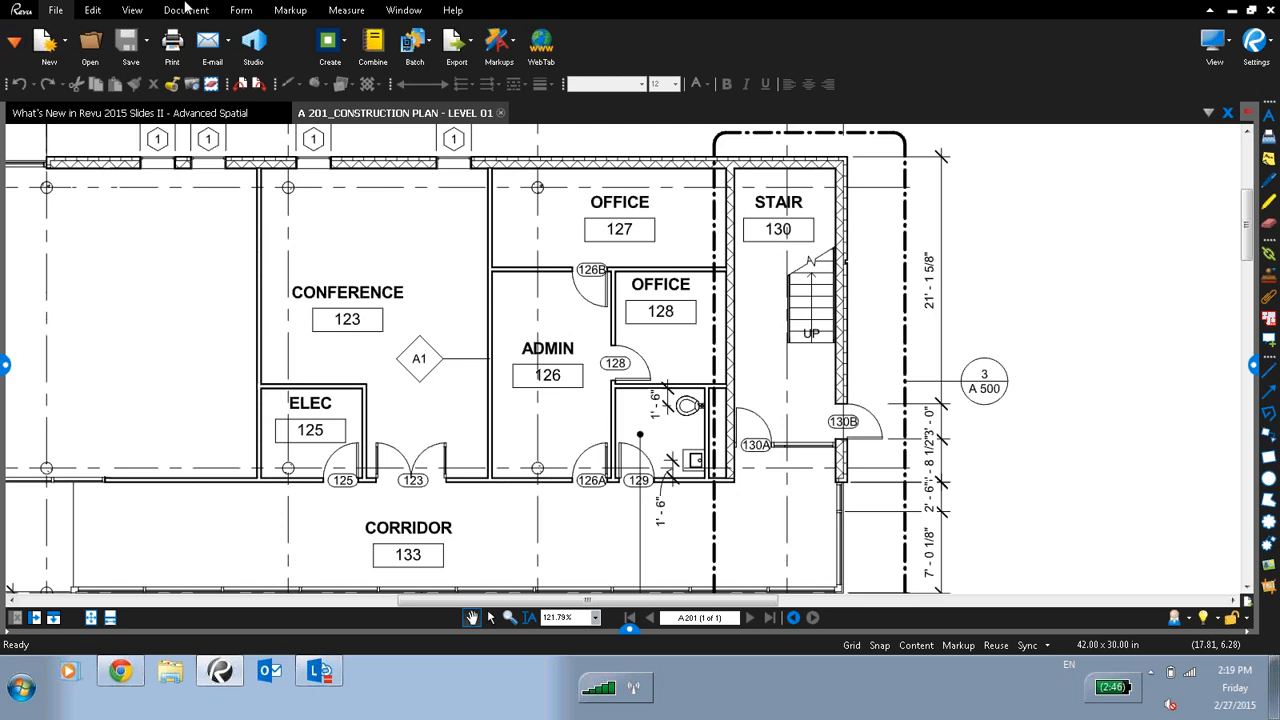
- Draw a Cloud+ markup around the Conference 123 room and place its callout in the open room to the left
click(291, 11)
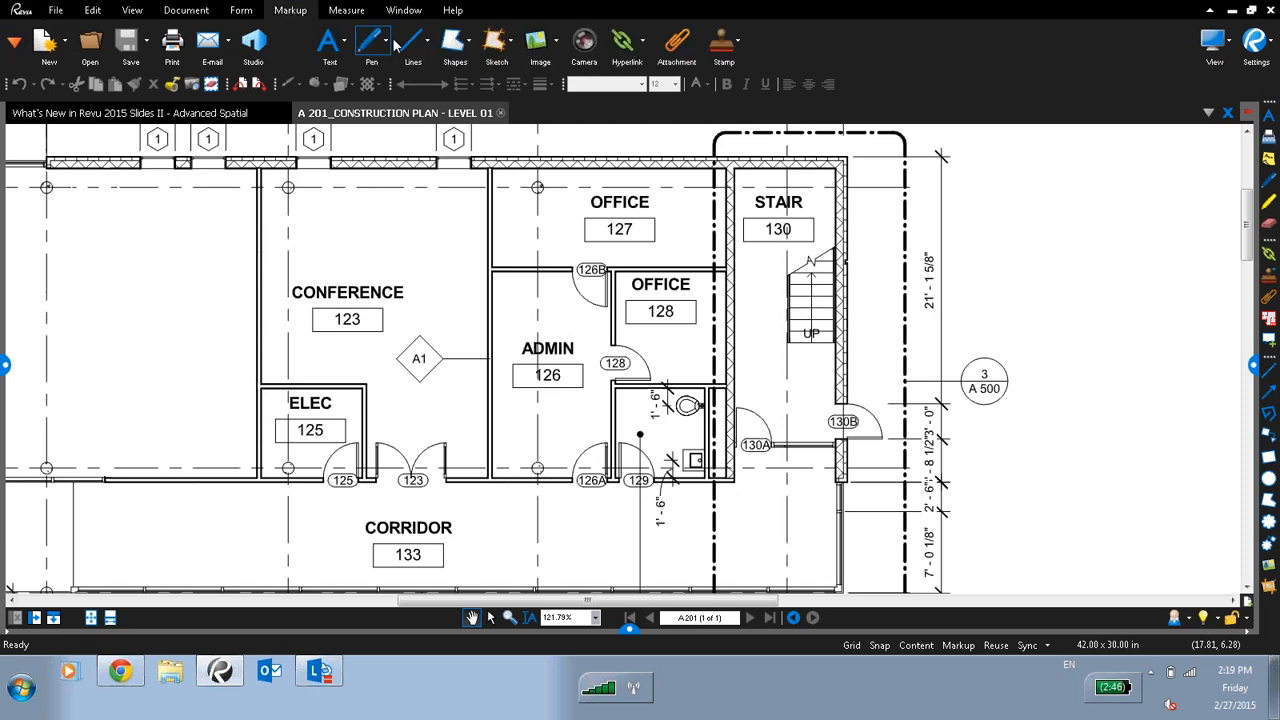
click(469, 55)
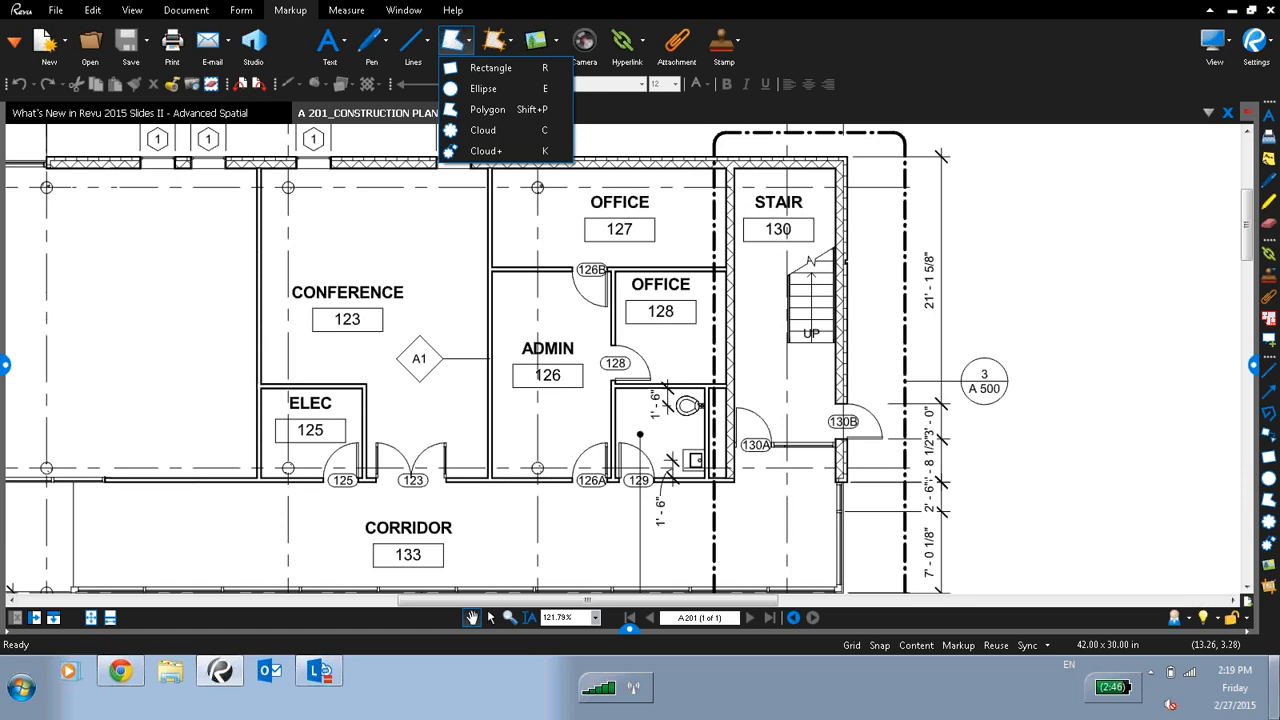
click(490, 151)
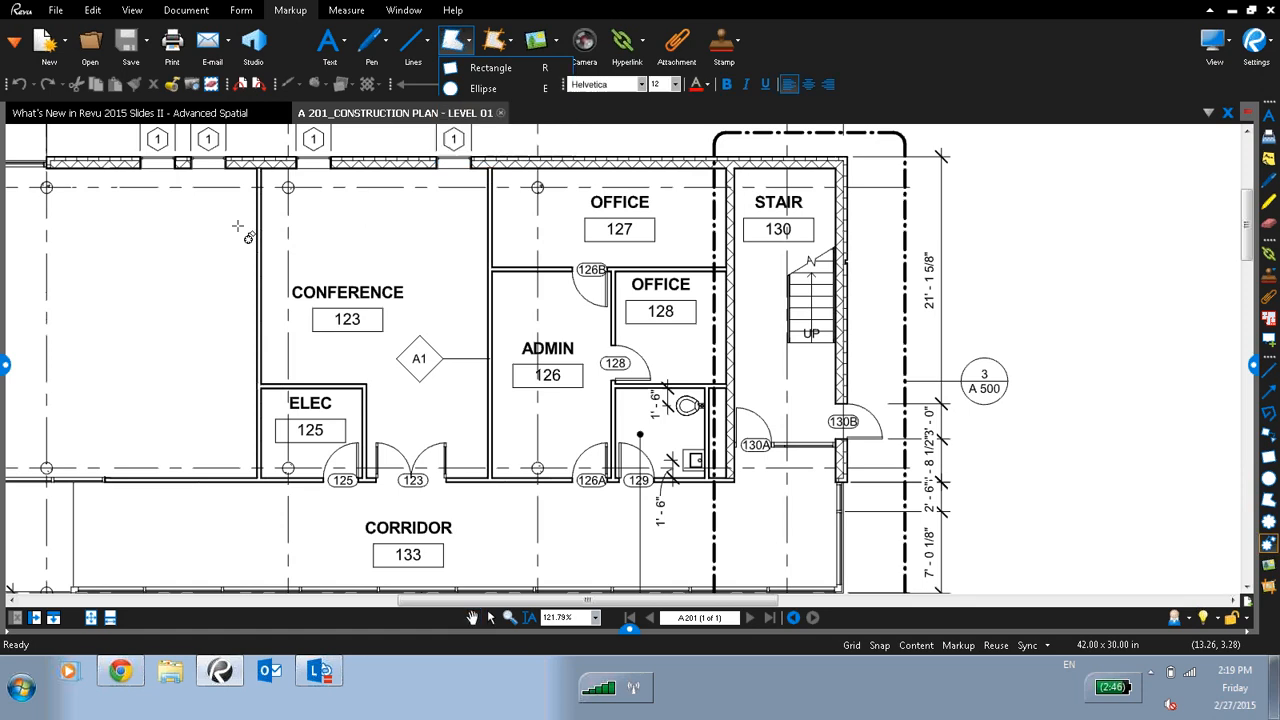
drag(262, 170, 499, 397)
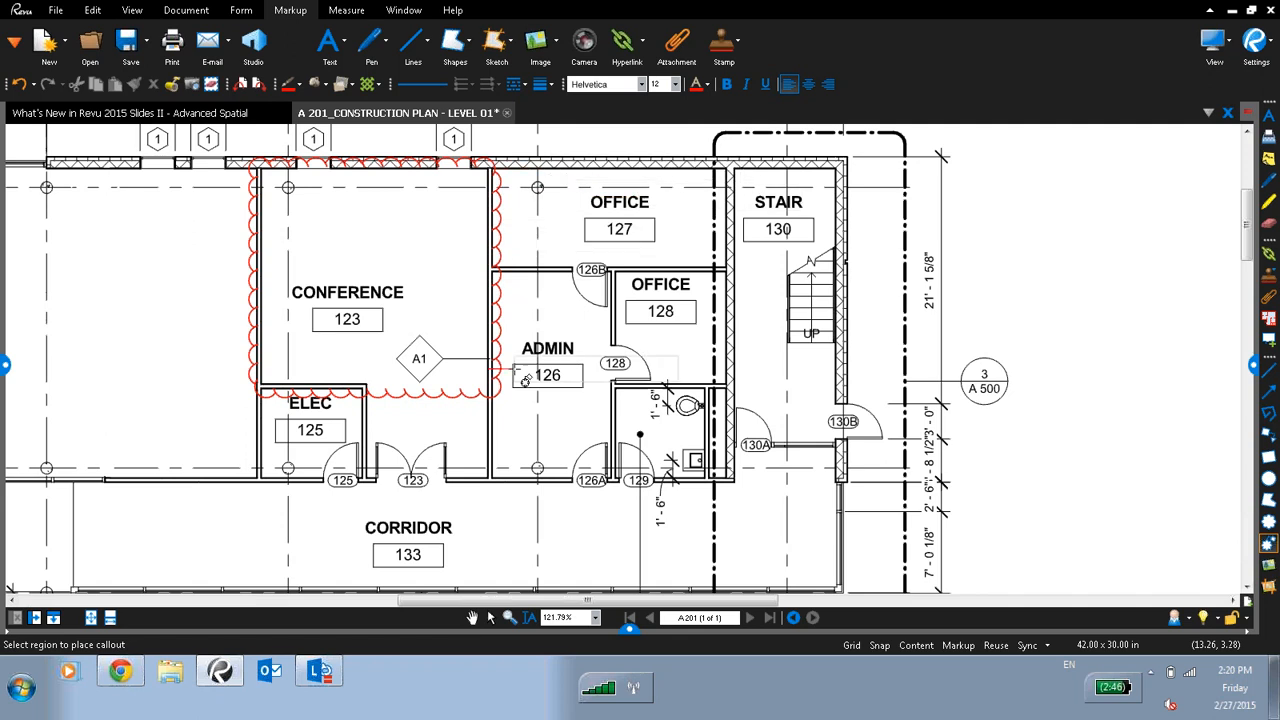
click(188, 237)
- Enter "AV Equipment needed?" as the callout text, correcting the spelling of Equipment
text(A)
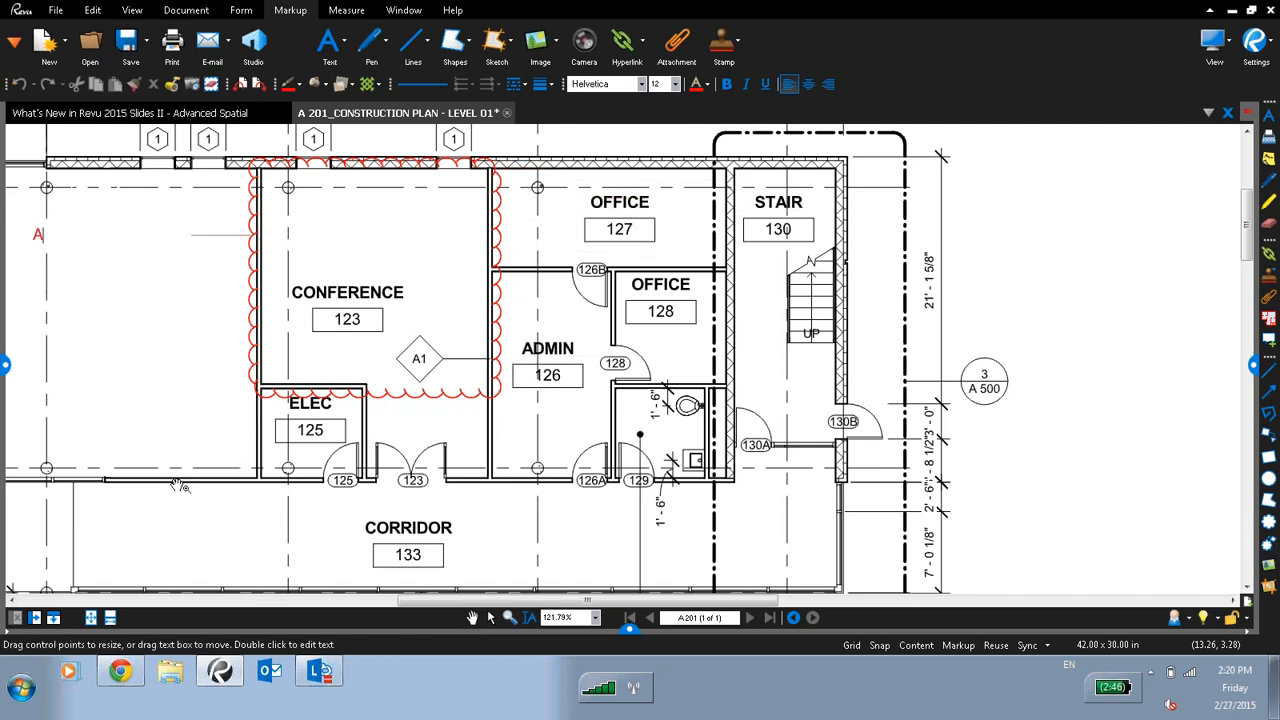
text(V Euipment need)
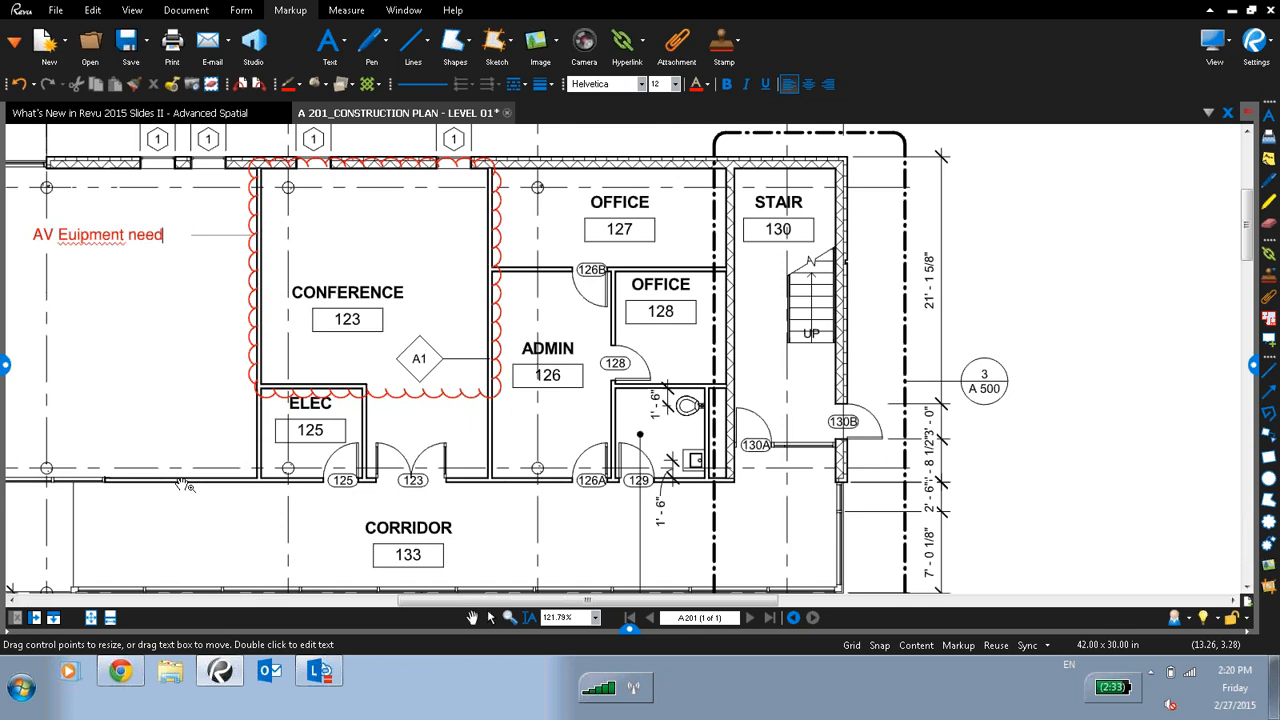
text(ed?)
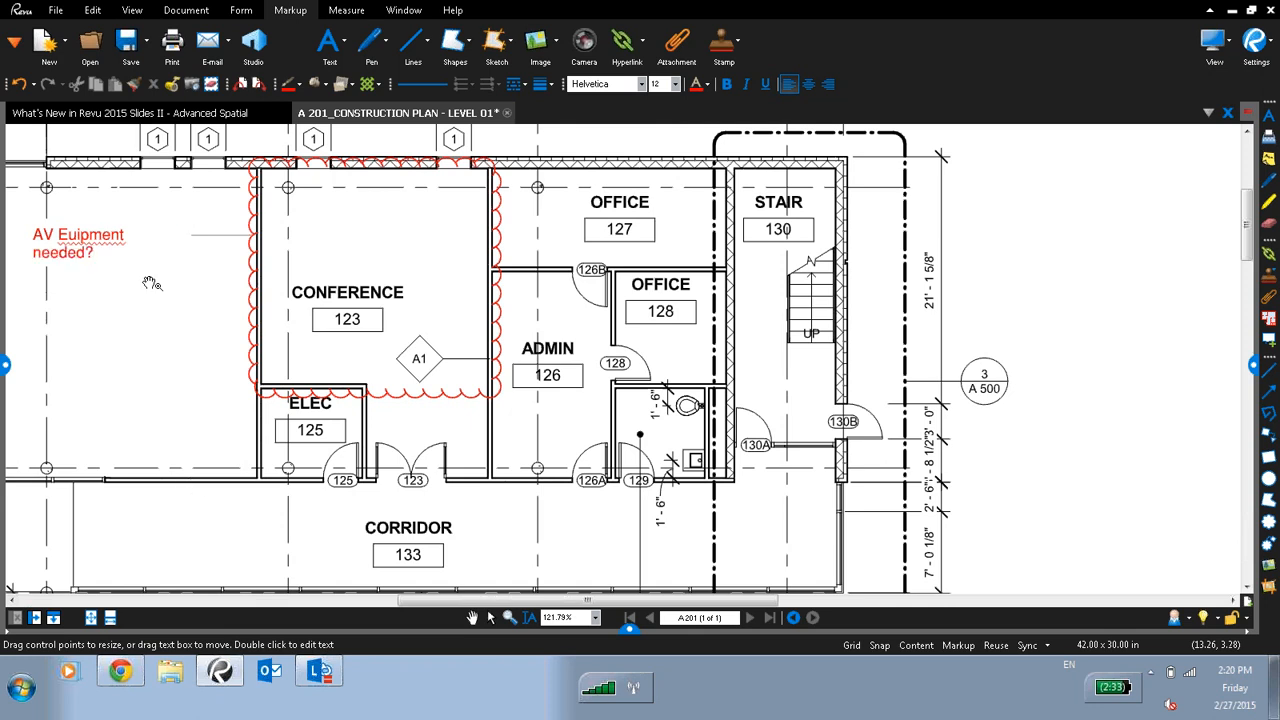
right_click(103, 236)
click(138, 246)
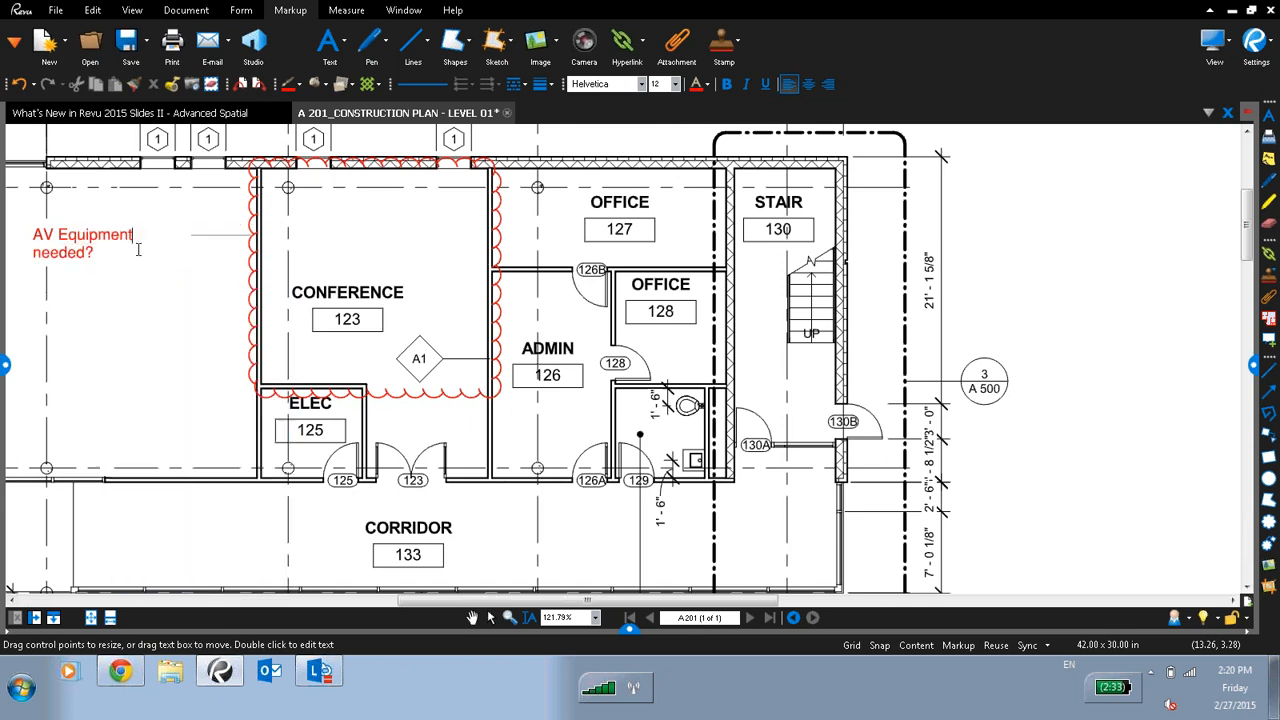
key(ctrl+a)
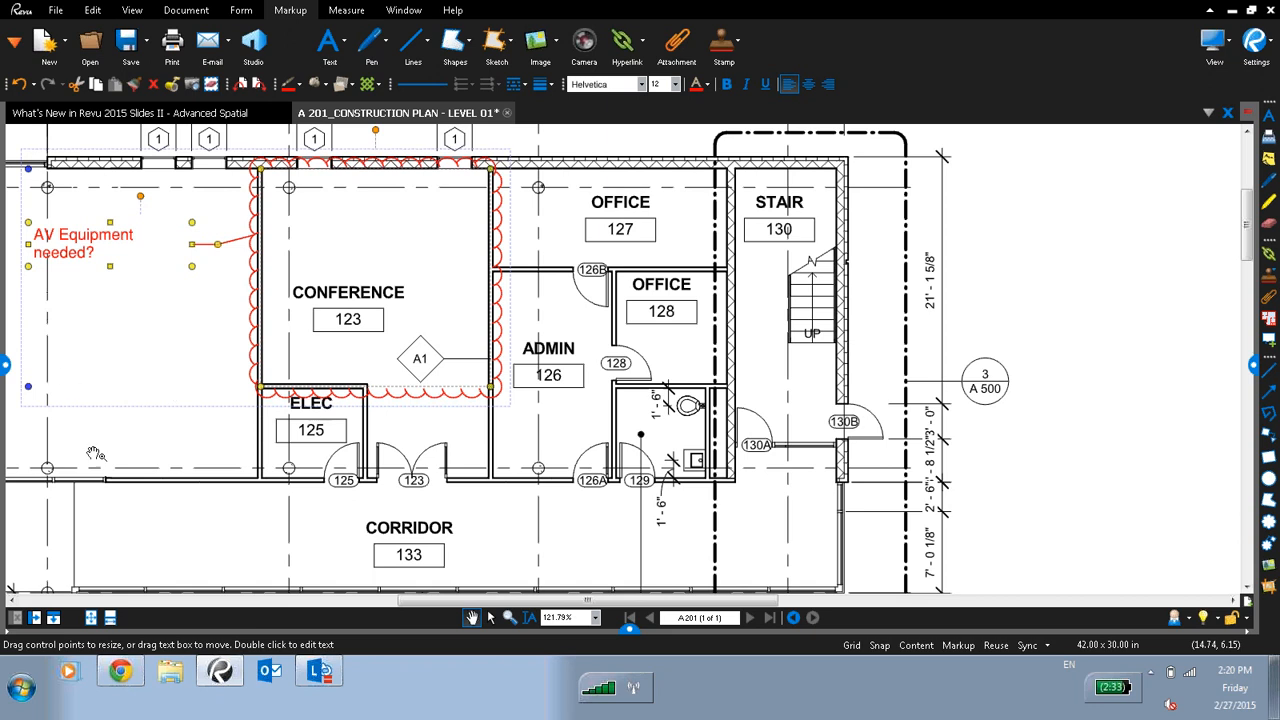
- Show the markups list and shift the cloud with its callout partway off Conference 123, undoing and redoing the move
drag(630, 630, 636, 483)
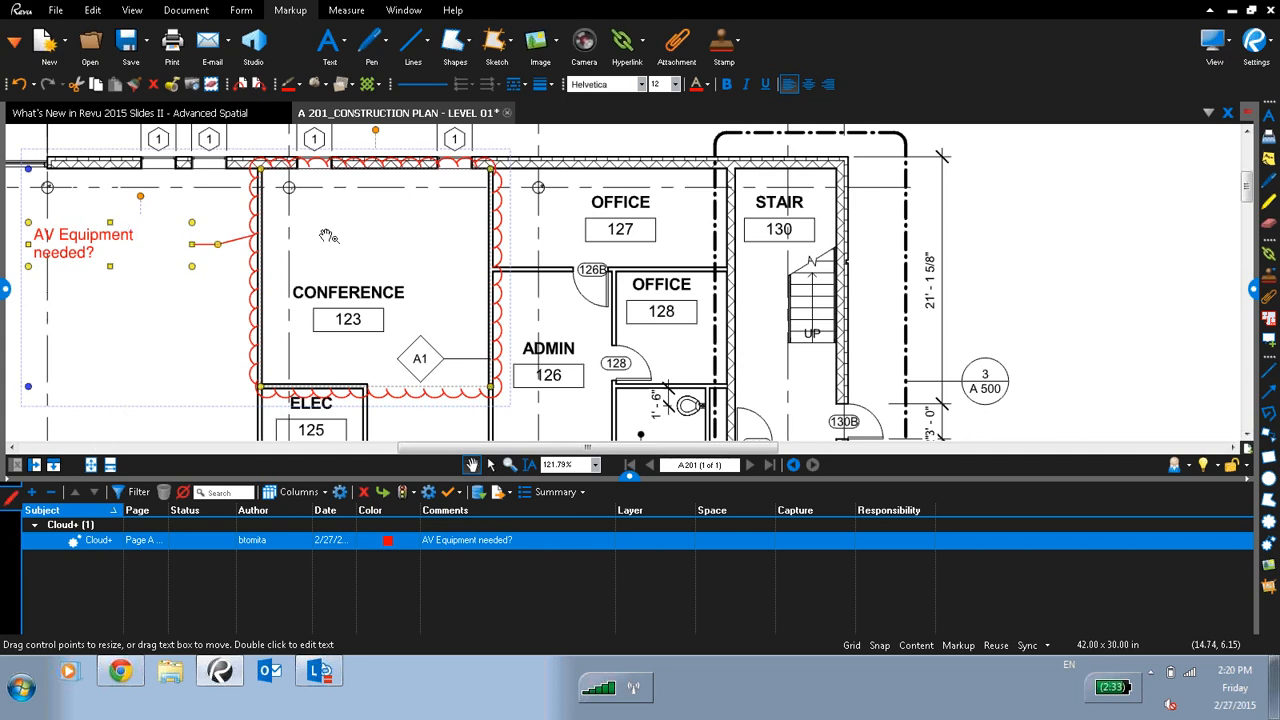
drag(352, 165, 263, 193)
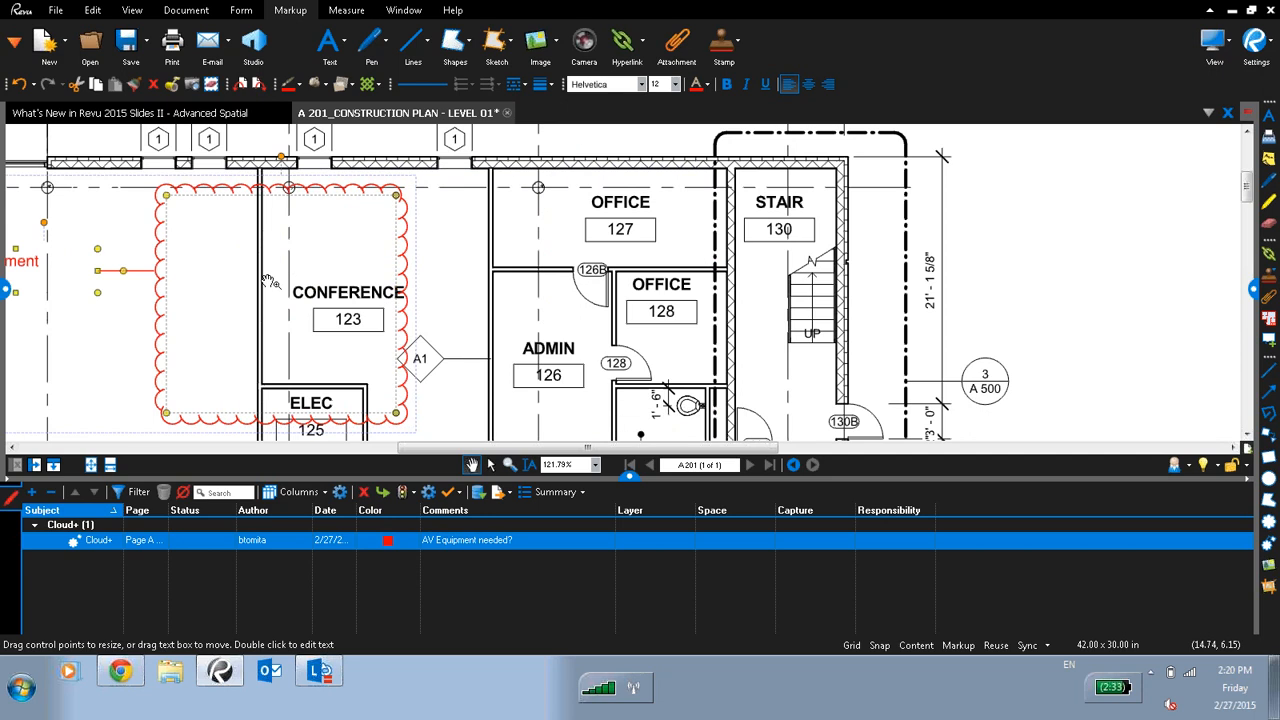
key(ctrl+z)
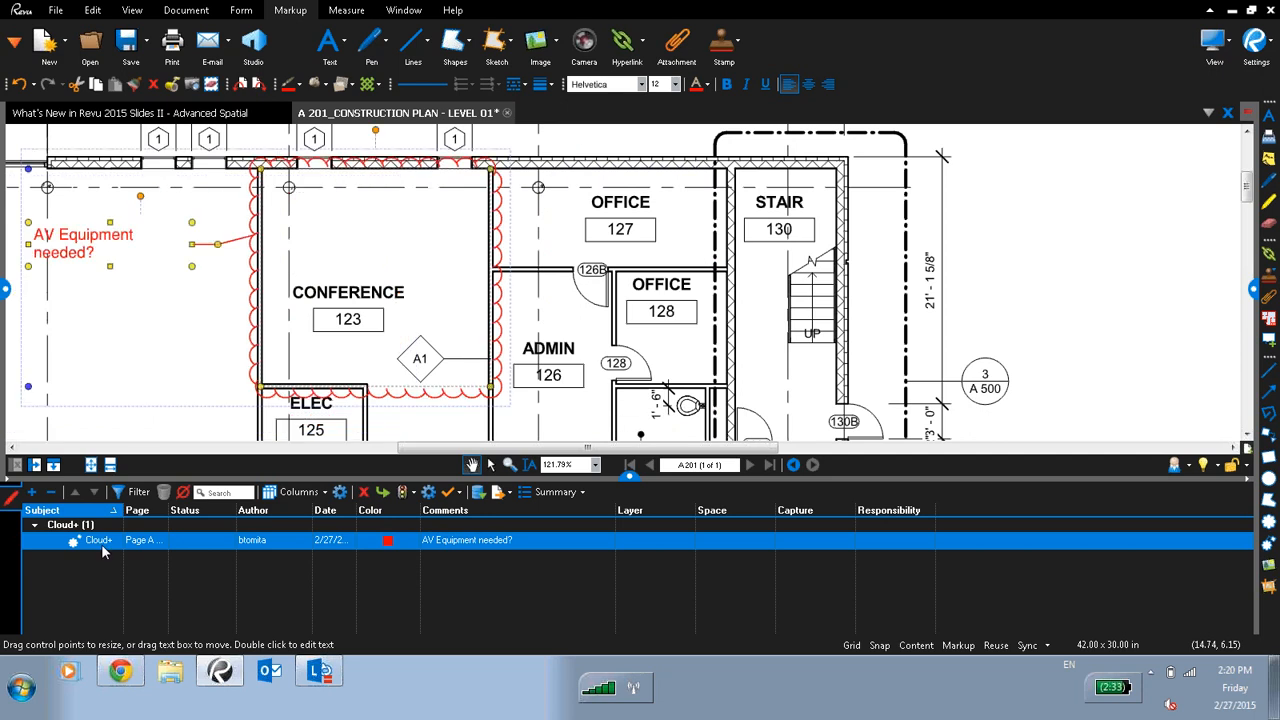
key(ctrl+y)
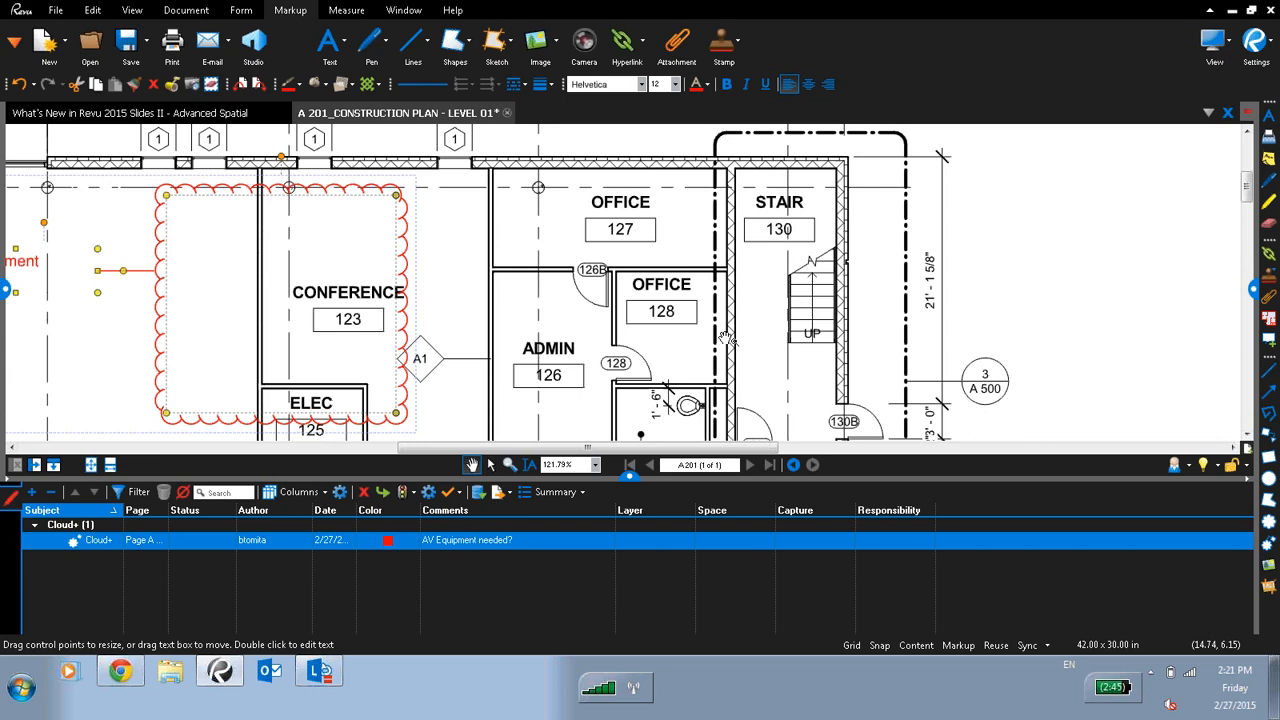
- Move the cloud and its callout farther left until Conference 123 is clear, and deselect the markup
click(650, 348)
mouse_move(650, 348)
mouse_down()
mouse_move(857, 409)
mouse_move(848, 382)
mouse_up()
drag(503, 219, 302, 221)
key(Escape)
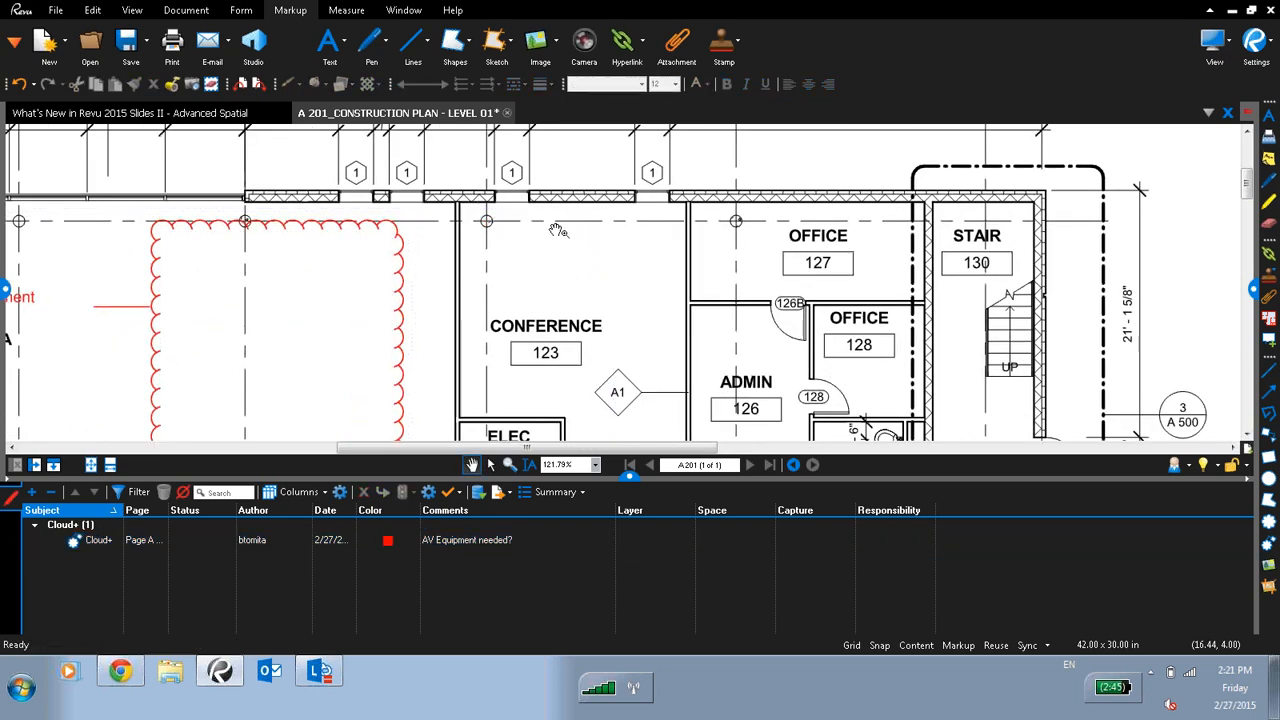
- Try to sketch a rectangle to scale near the upper wall of Conference 123
click(511, 42)
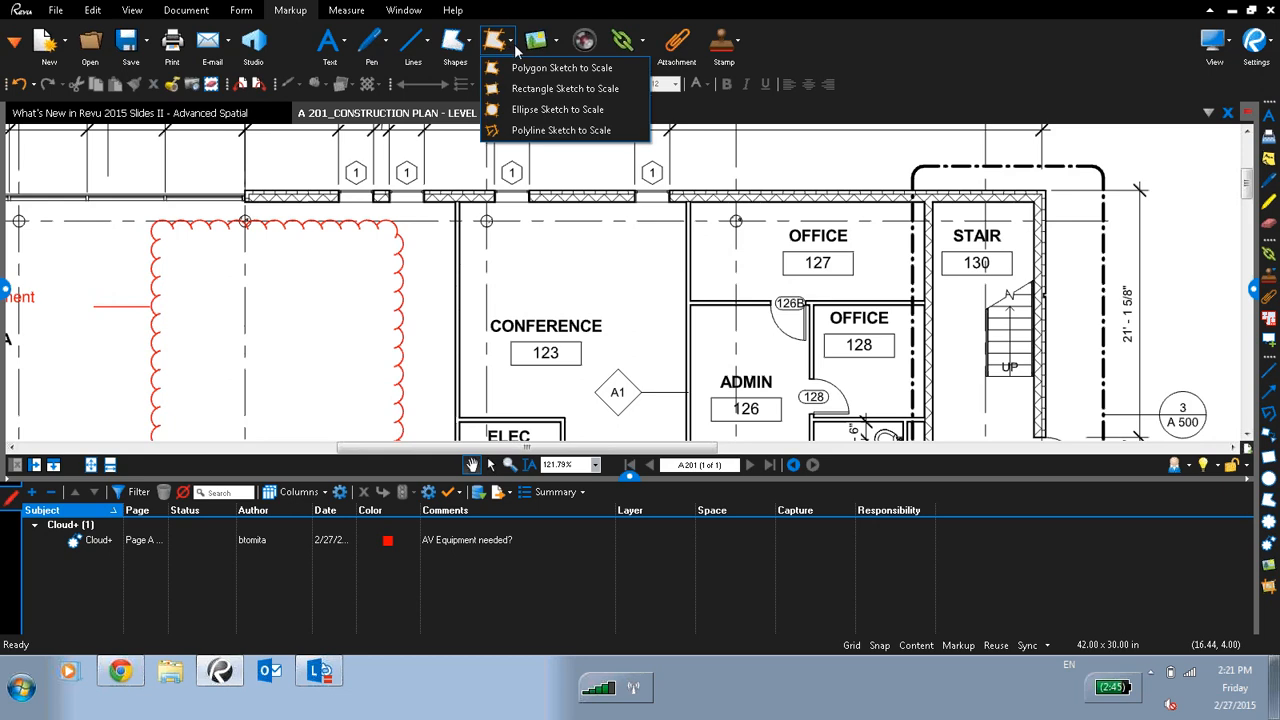
click(565, 88)
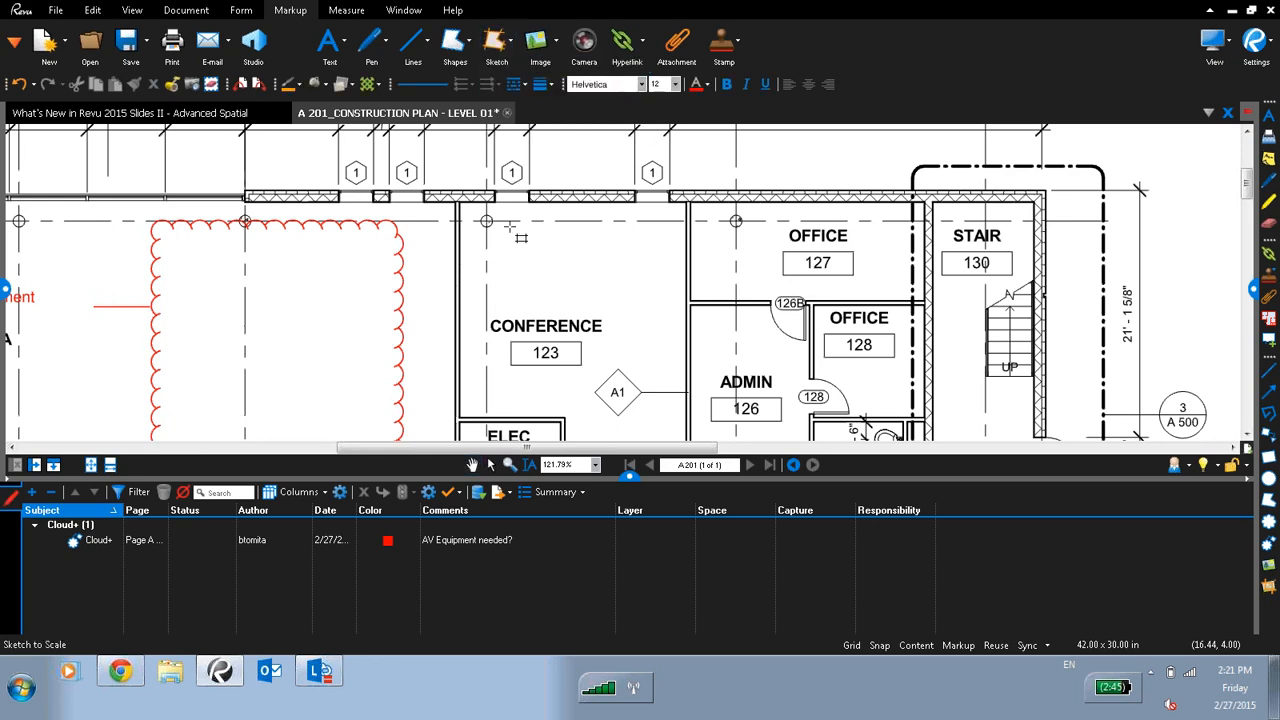
click(506, 236)
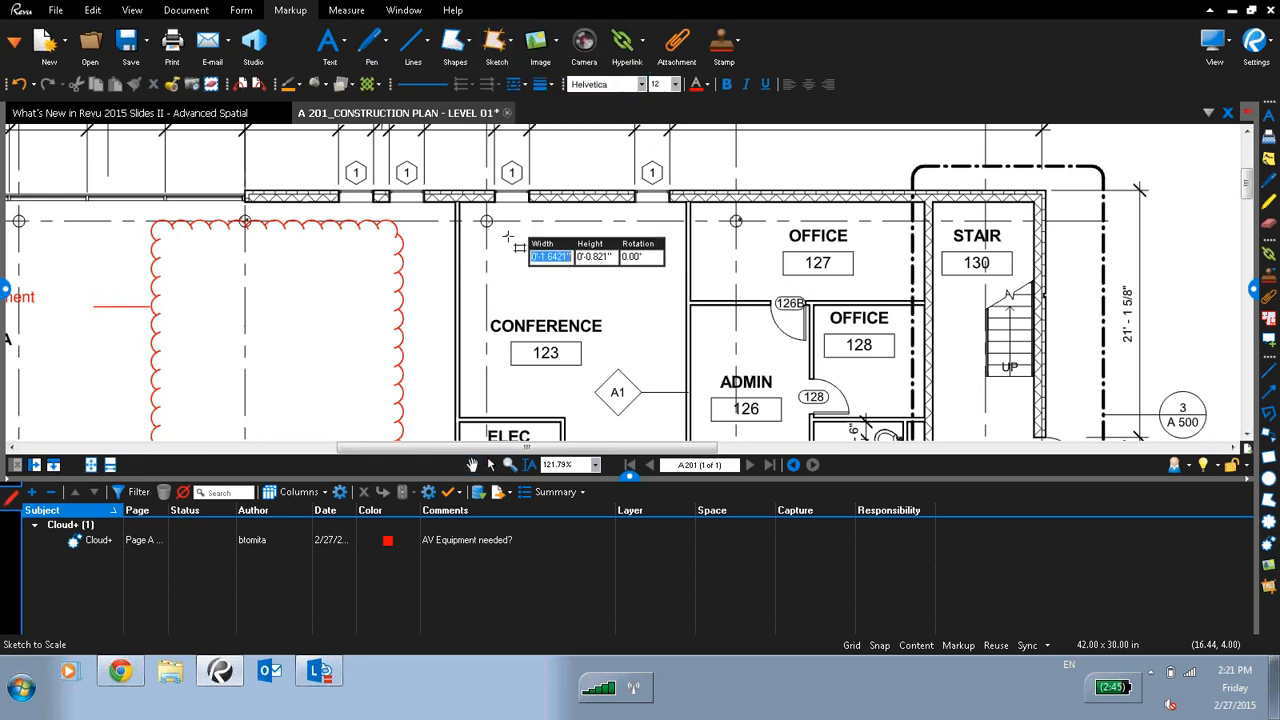
key(Tab)
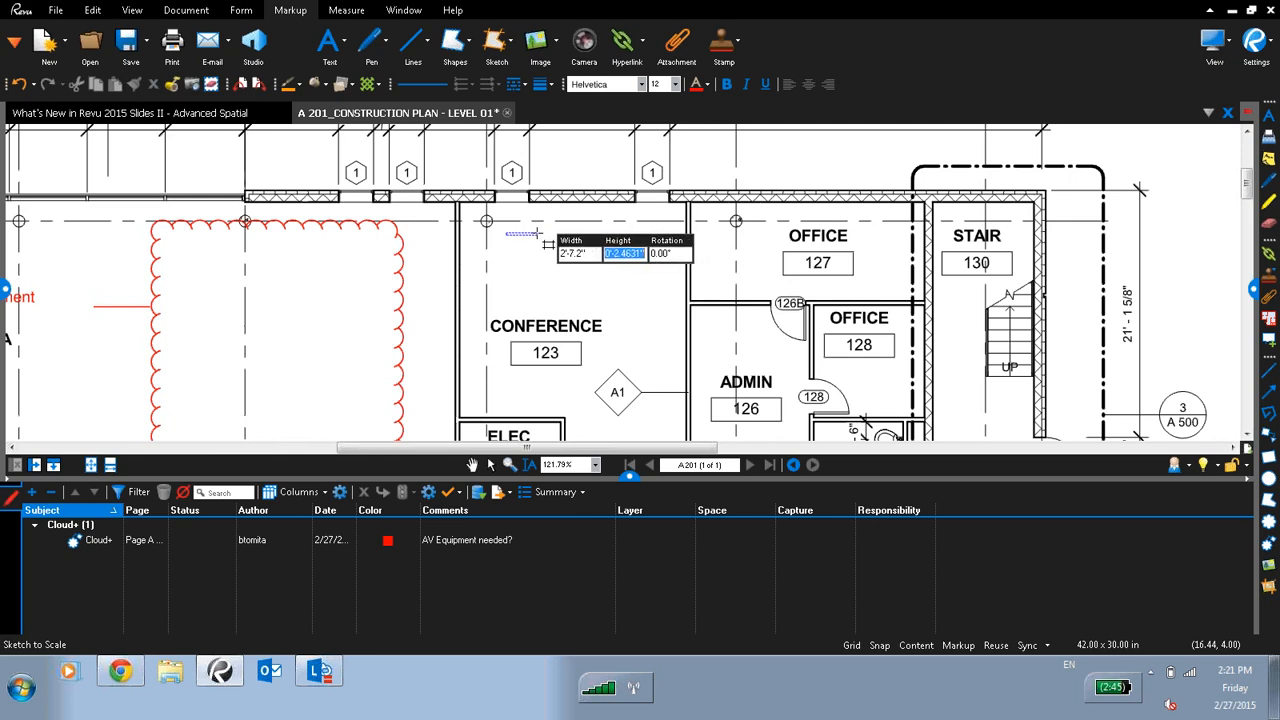
click(548, 243)
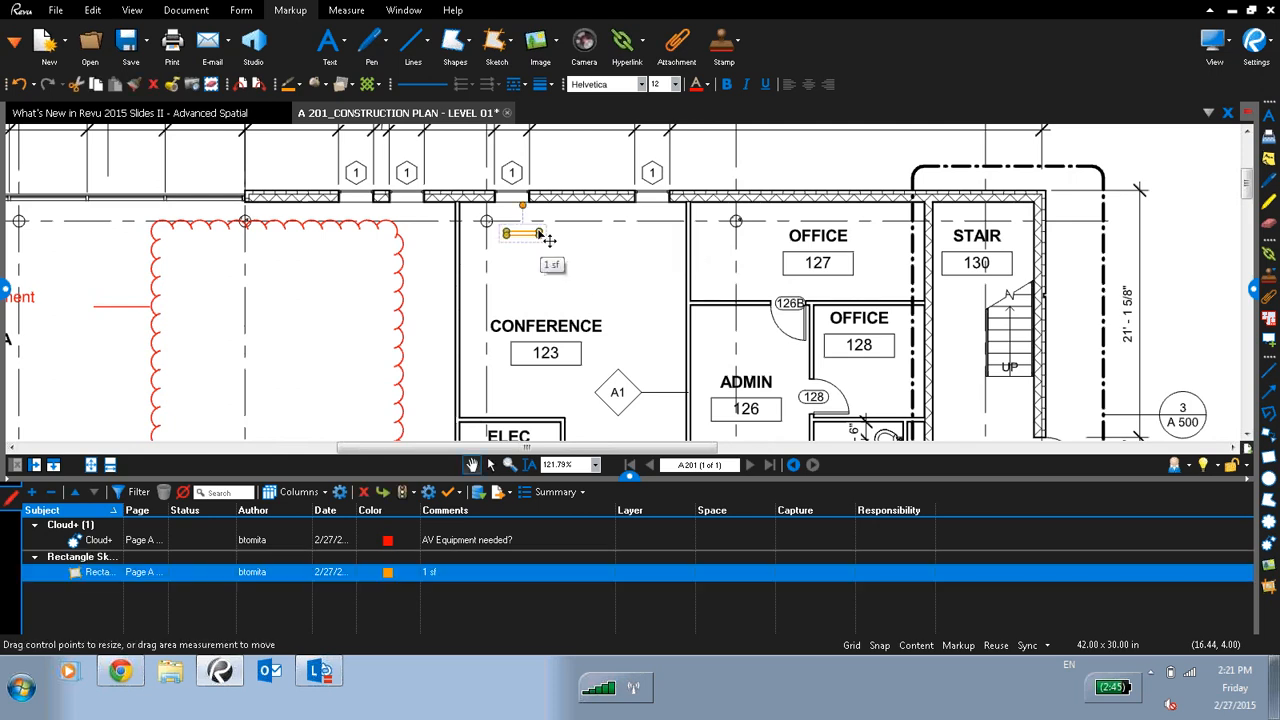
click(528, 216)
key(ctrl+z)
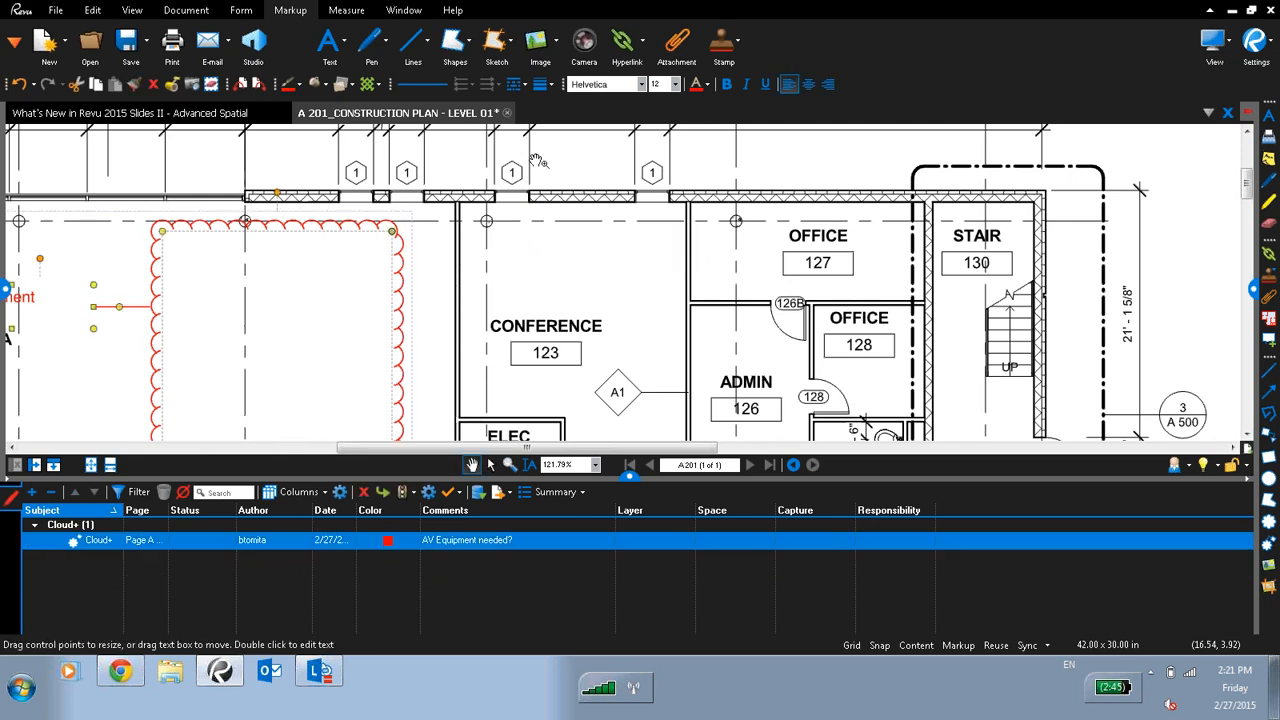
- Sketch a rectangle to scale inside Conference 123 with a width of 3' and a height of 7'
click(508, 42)
click(518, 89)
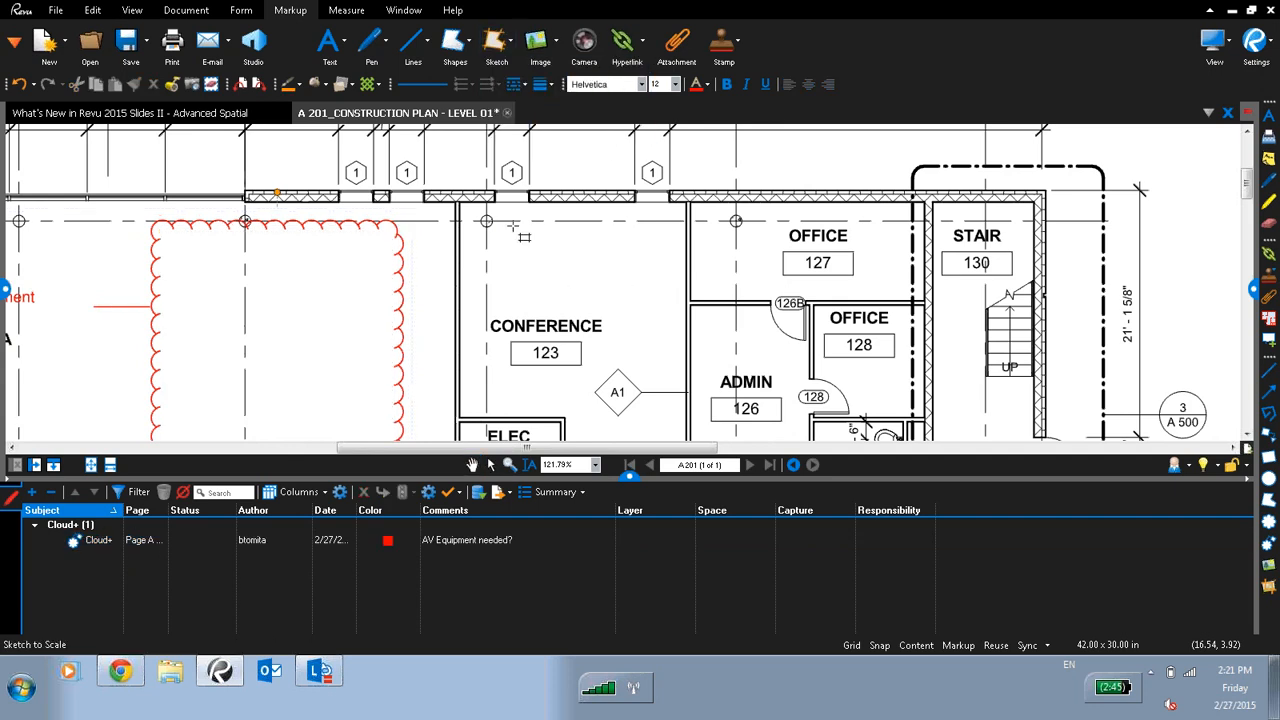
click(509, 226)
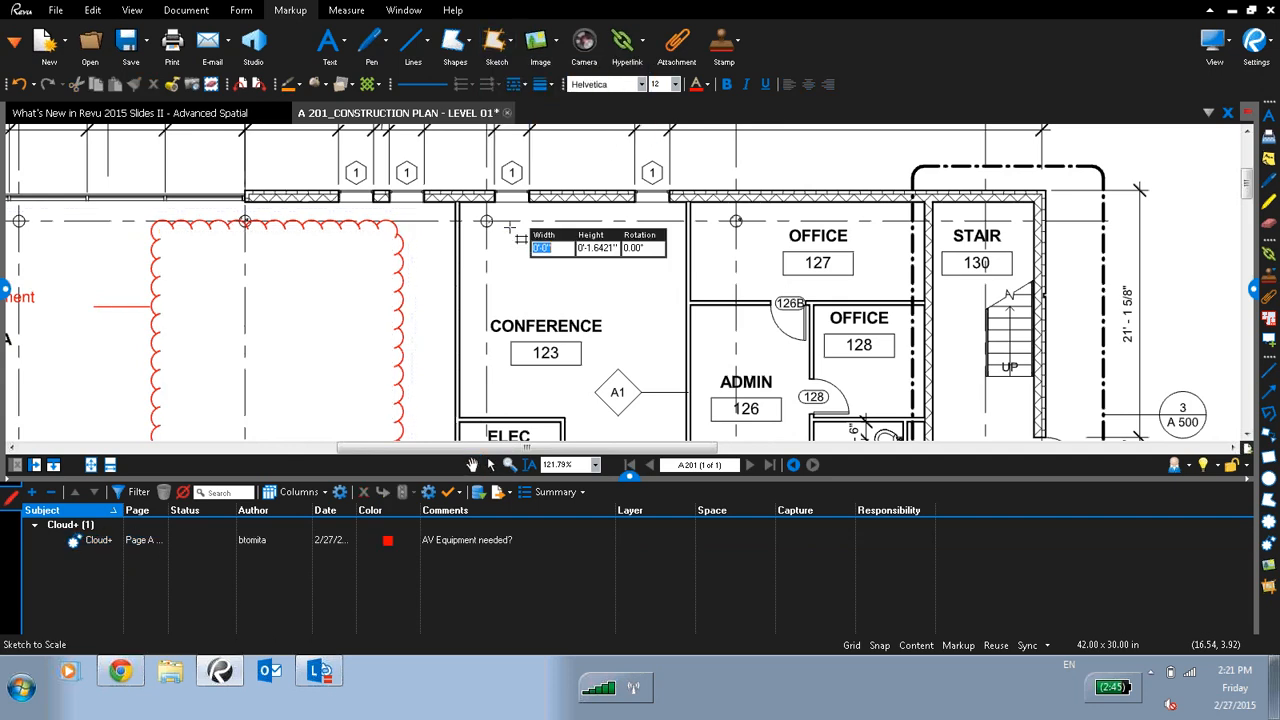
text(3)
key(Tab)
text(7)
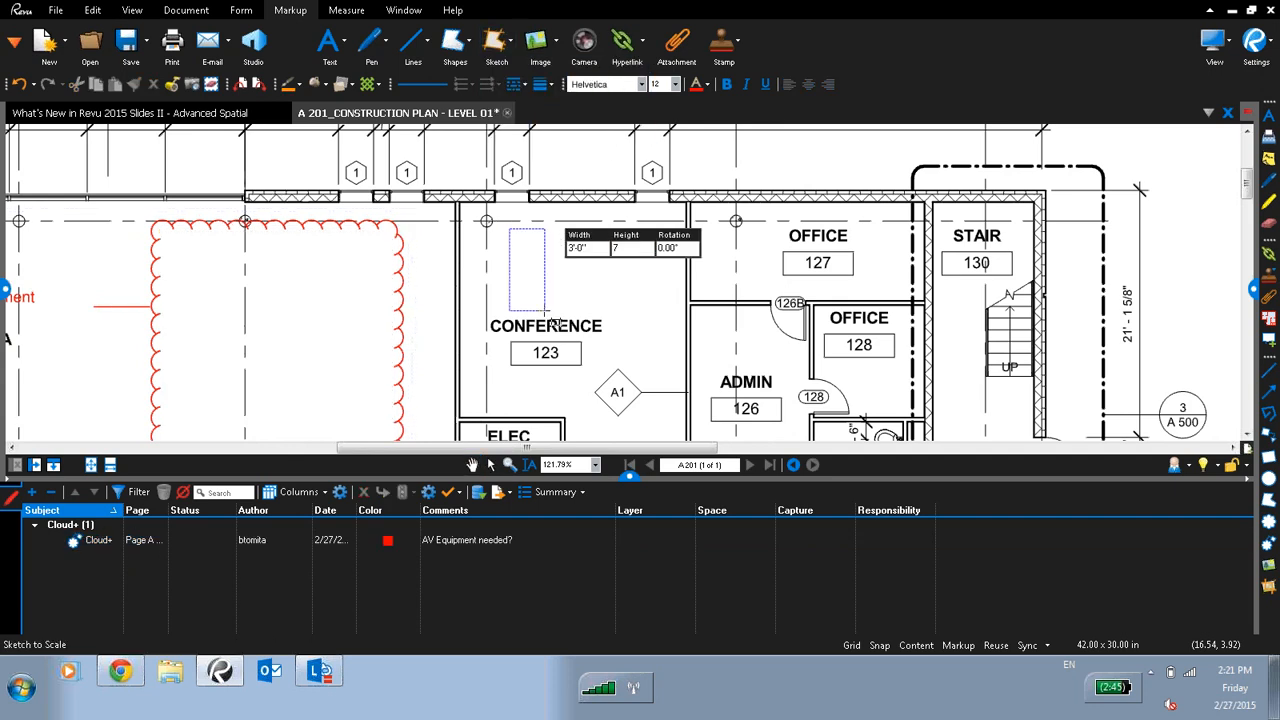
key(Return)
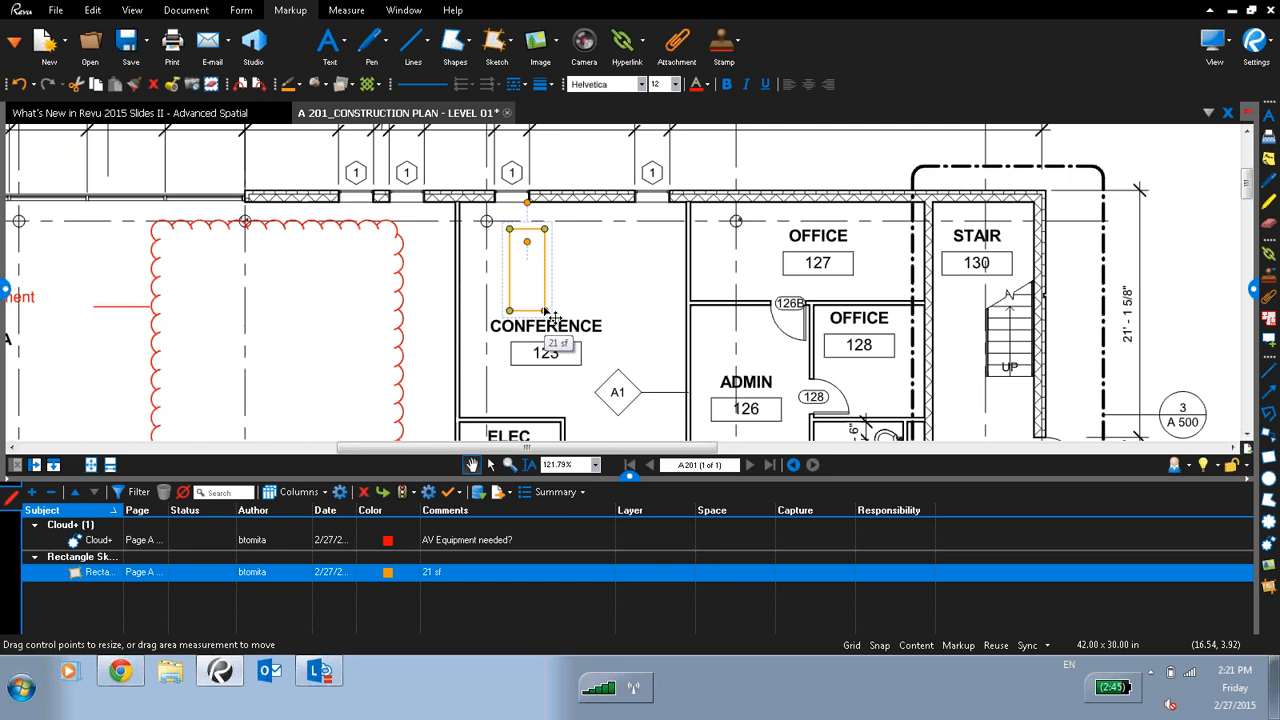
- Label the rectangle sketch in Conference 123 "Desk" and show its caption with all measurements
right_click(538, 255)
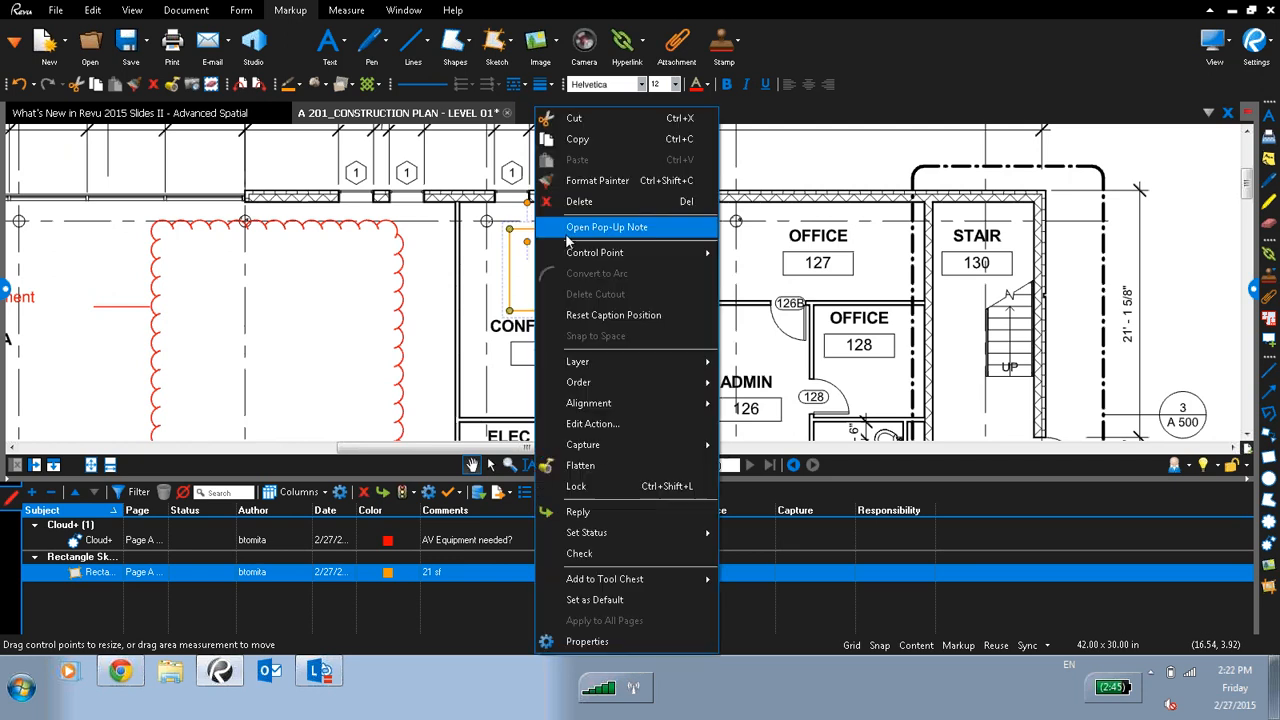
click(585, 641)
click(985, 209)
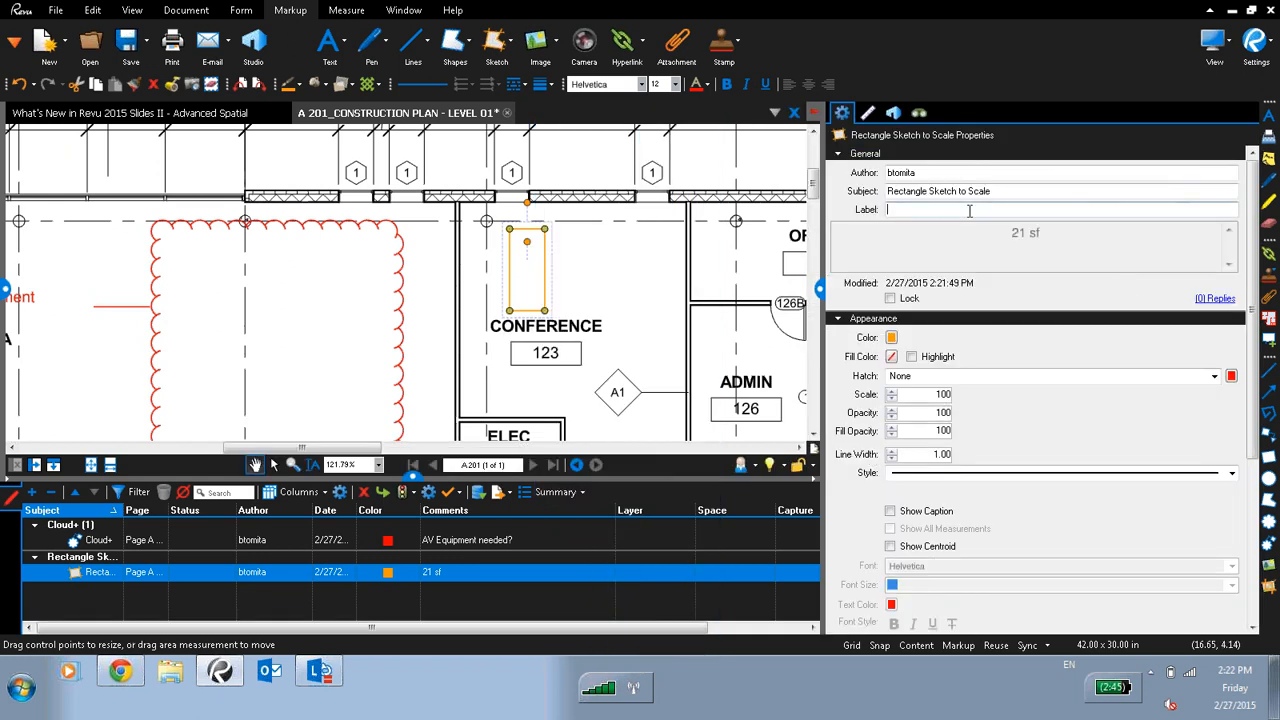
text(Desk)
key(Return)
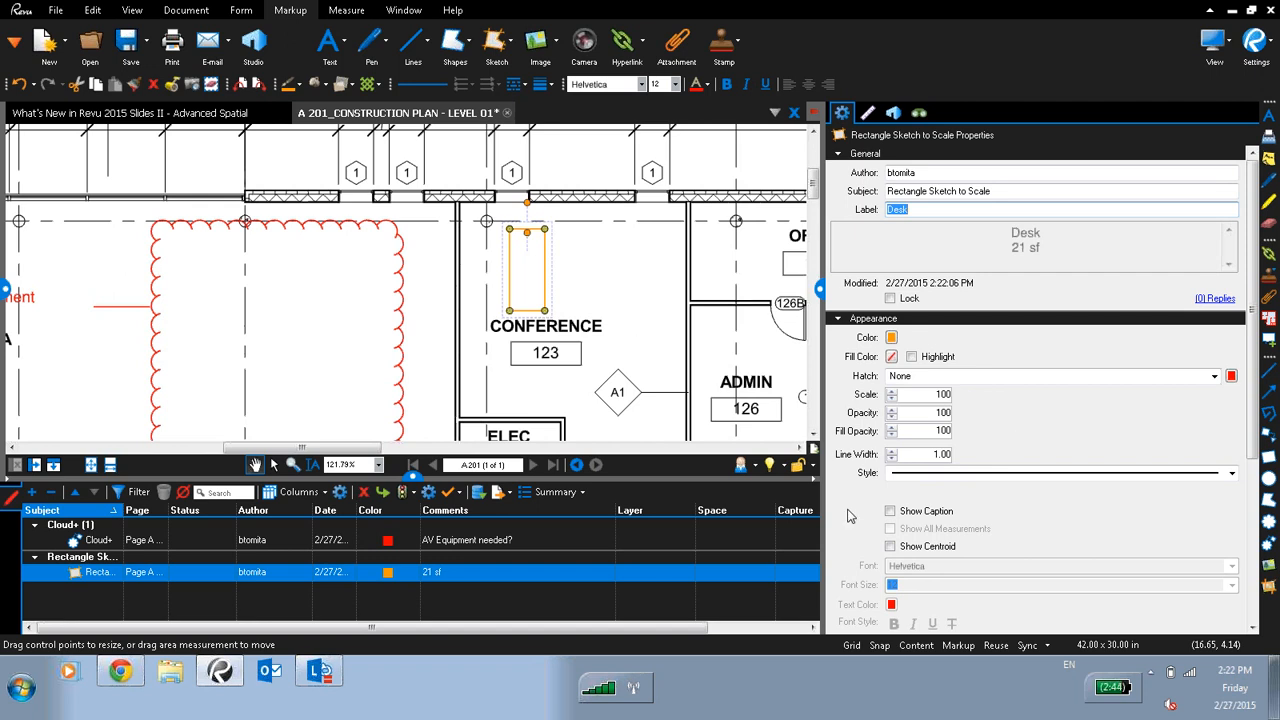
click(890, 511)
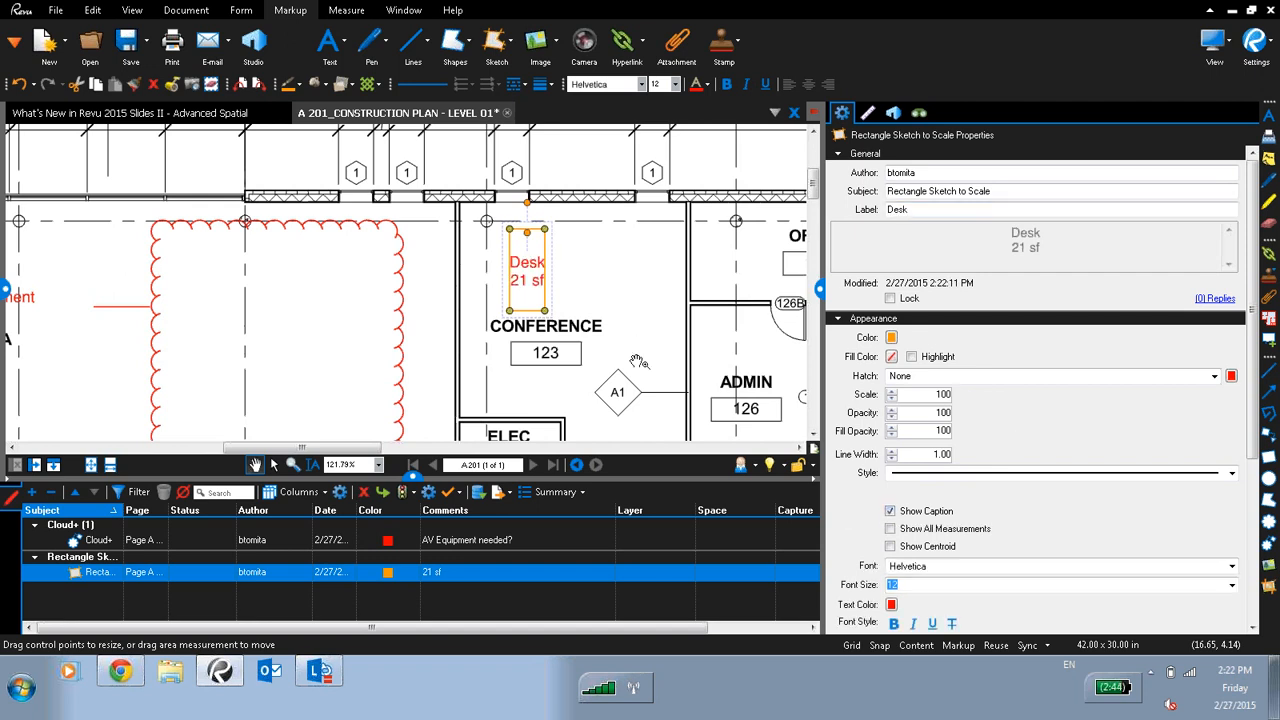
click(892, 529)
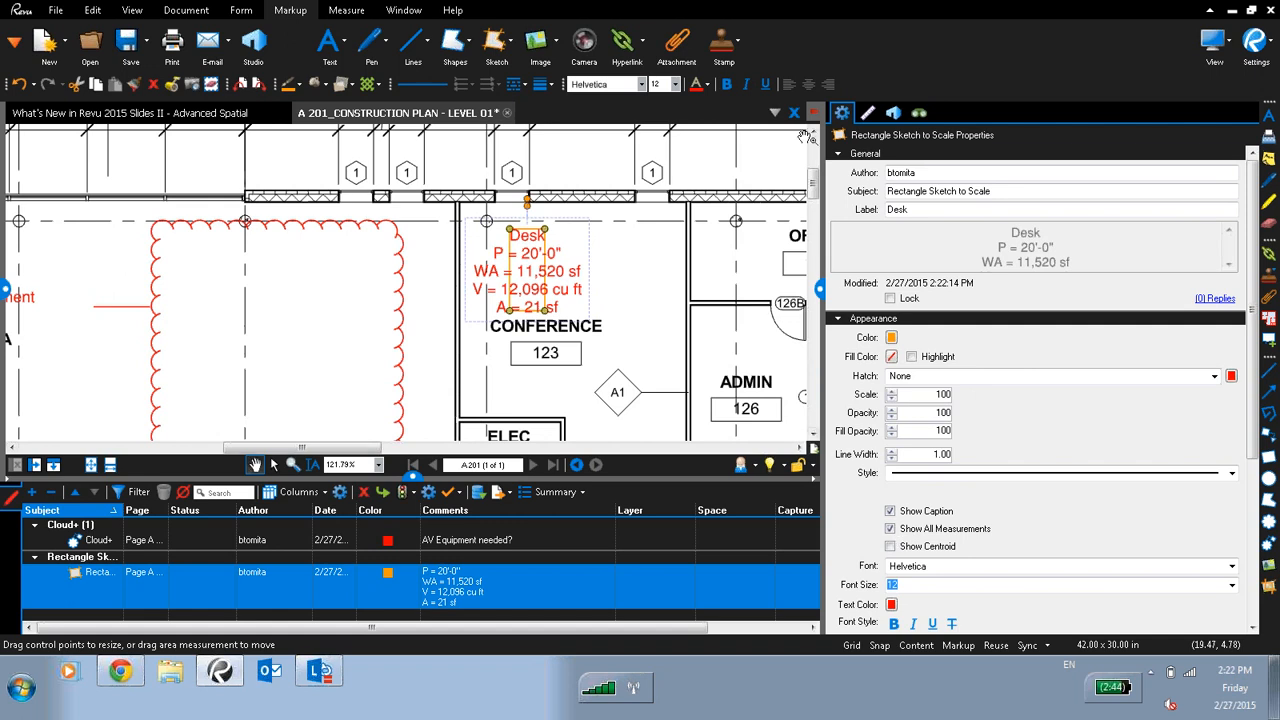
click(818, 289)
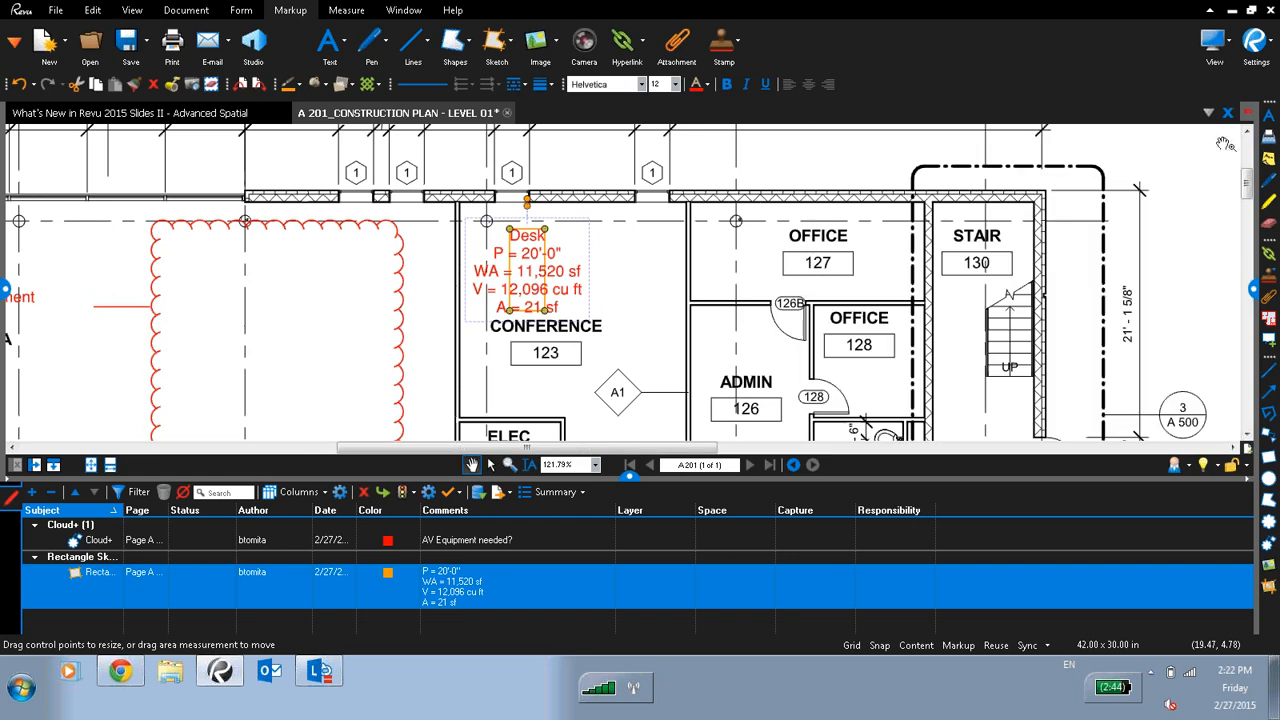
- Close the construction plan without saving and open E101_1ST FLOOR POWER PLAN_VCTC from the Revu2015 Demo category, with the side and markups panels hidden
click(1228, 114)
click(726, 408)
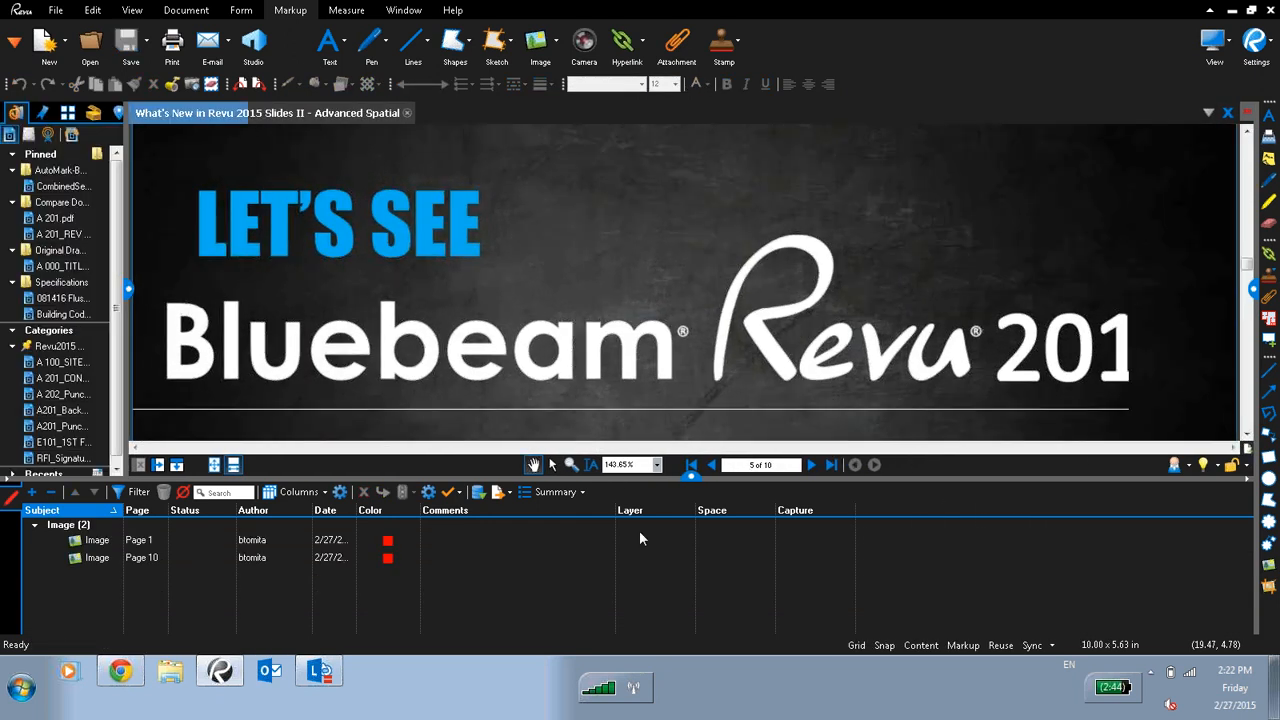
click(690, 477)
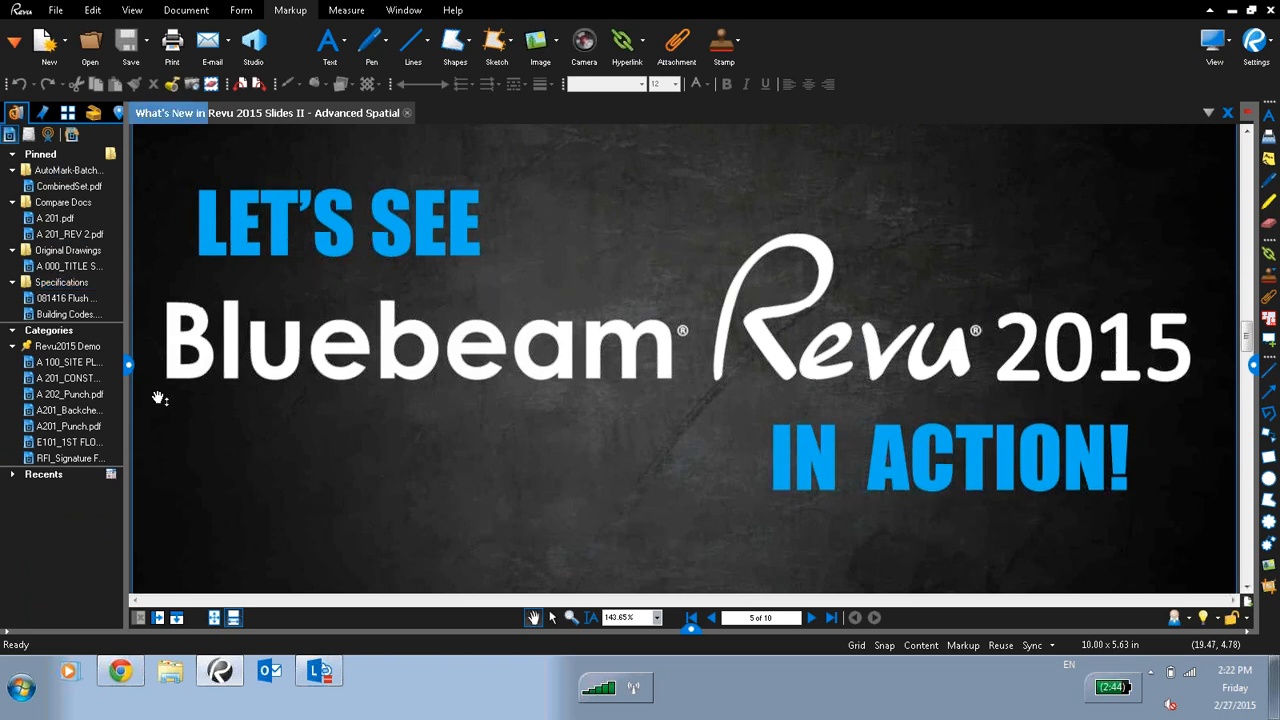
click(70, 442)
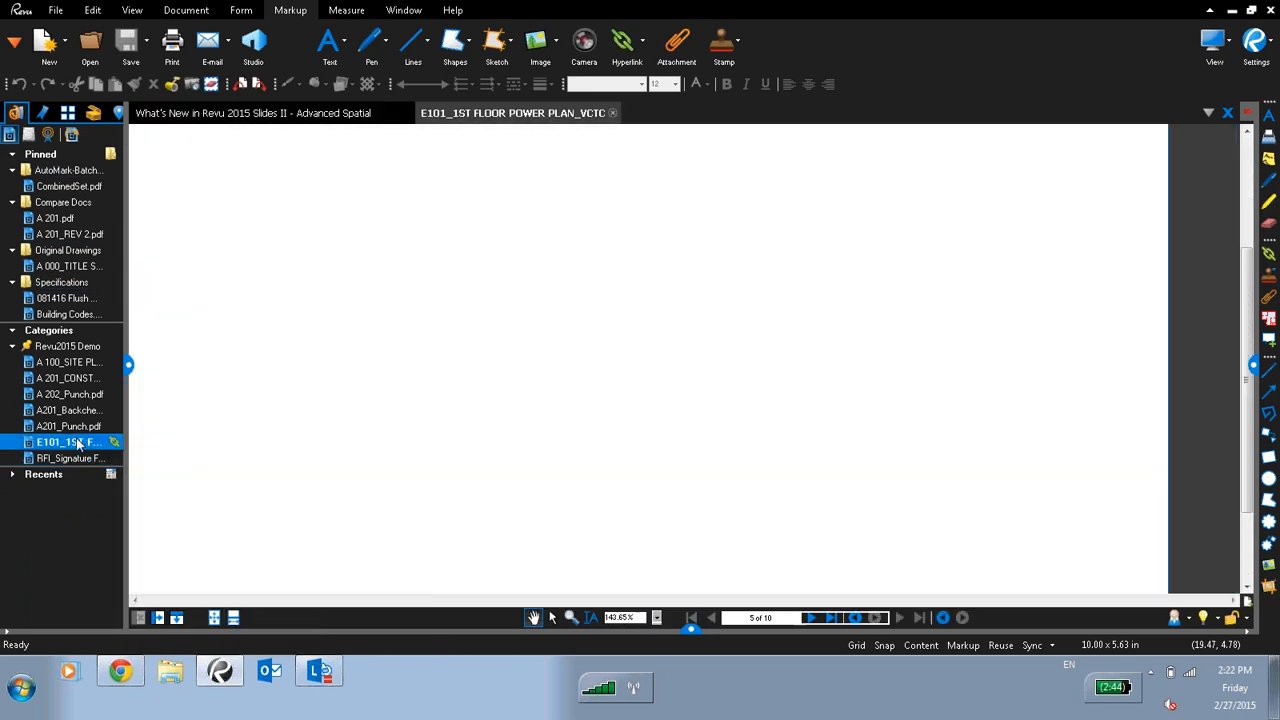
click(130, 365)
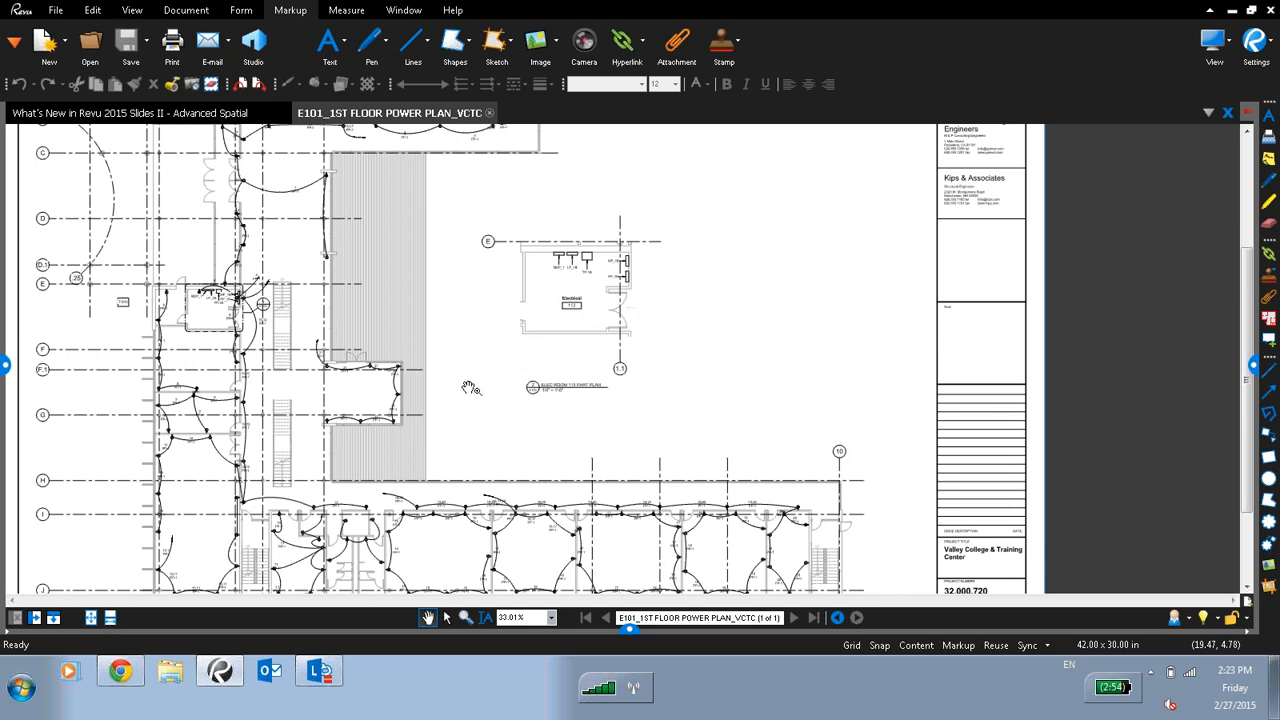
- Examine the scale note under the 1st Floor Power Plan title
scroll(502, 442, up, 3)
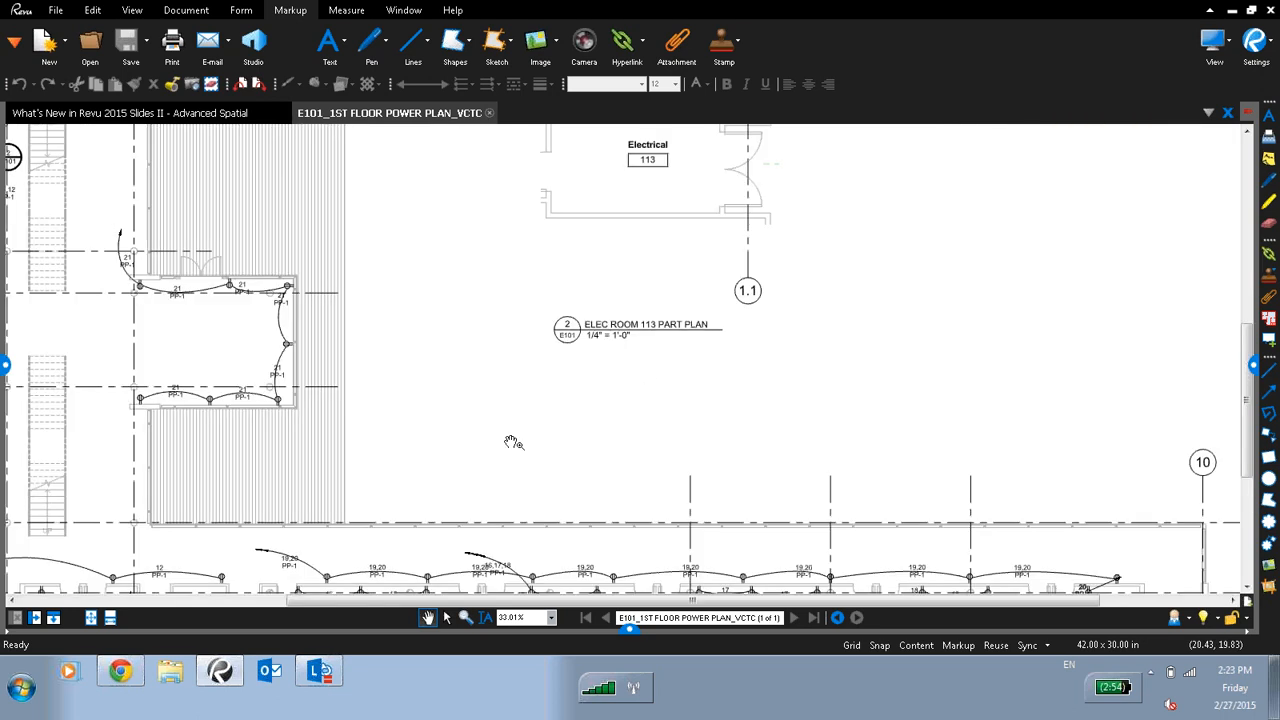
scroll(514, 443, down, 4)
drag(514, 449, 597, 283)
scroll(529, 365, up, 3)
scroll(529, 365, up, 2)
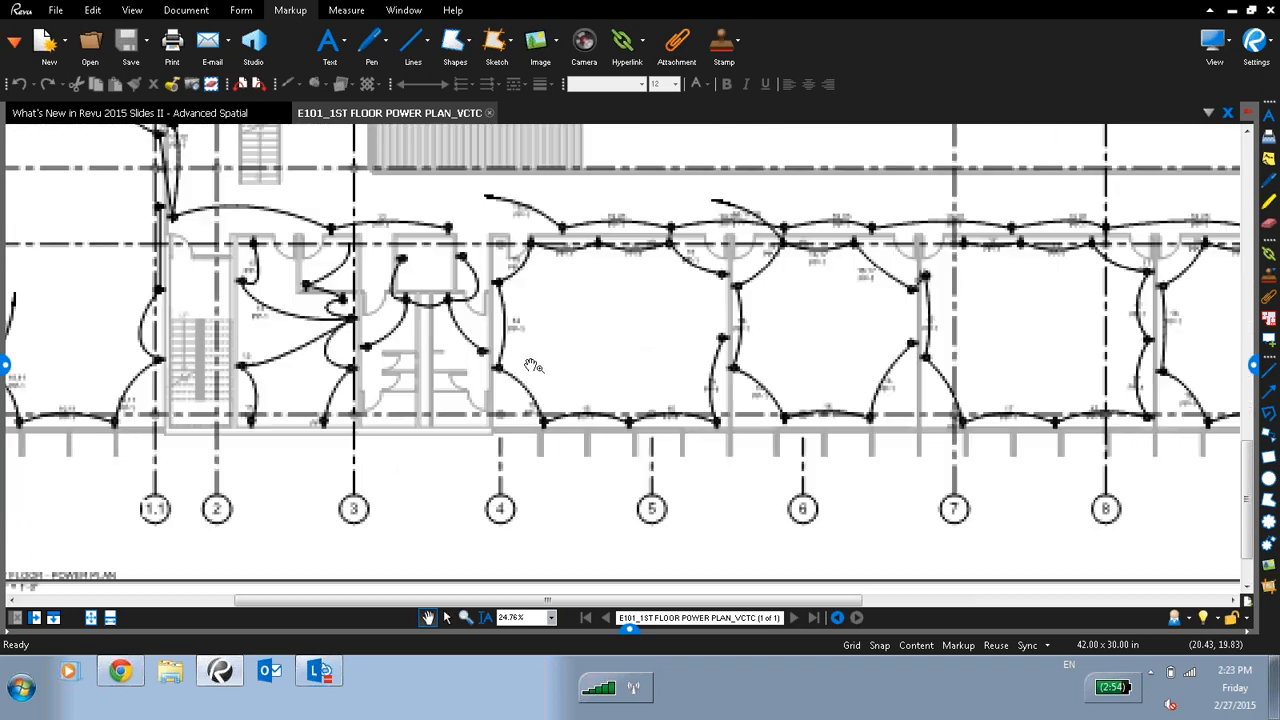
drag(369, 543, 520, 326)
scroll(383, 346, up, 1)
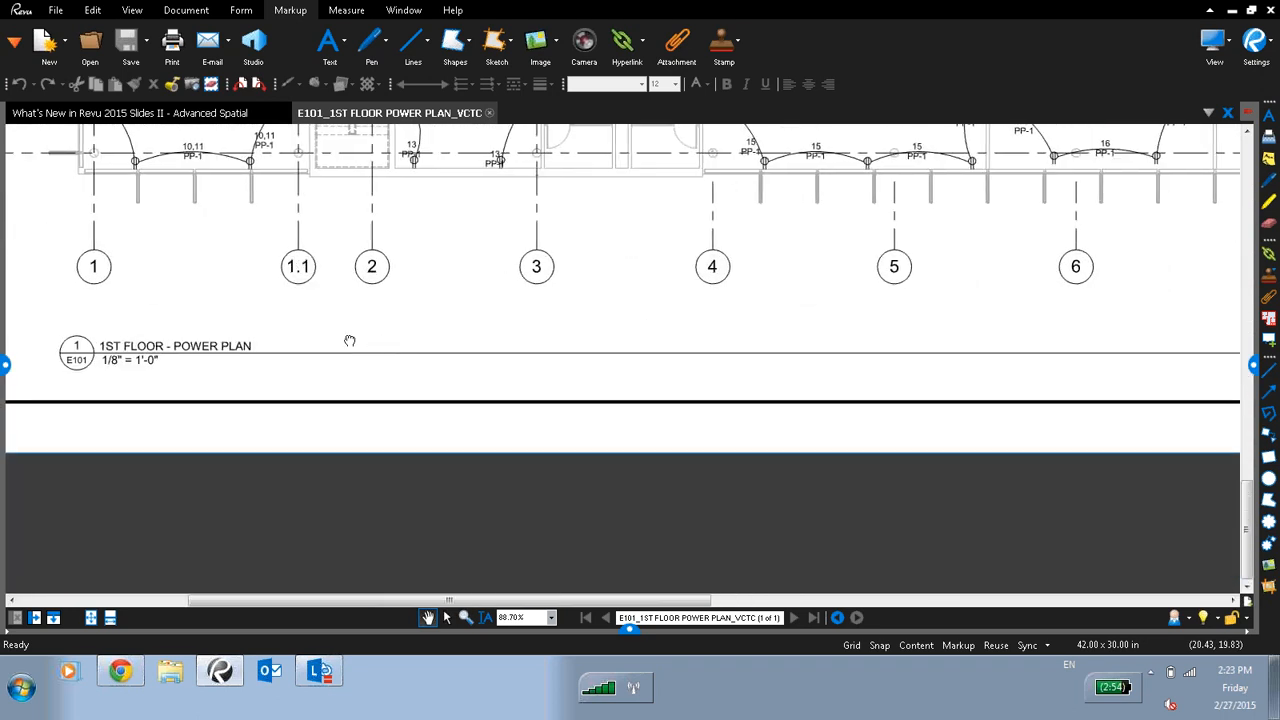
scroll(300, 350, left, 3)
key(ctrl)
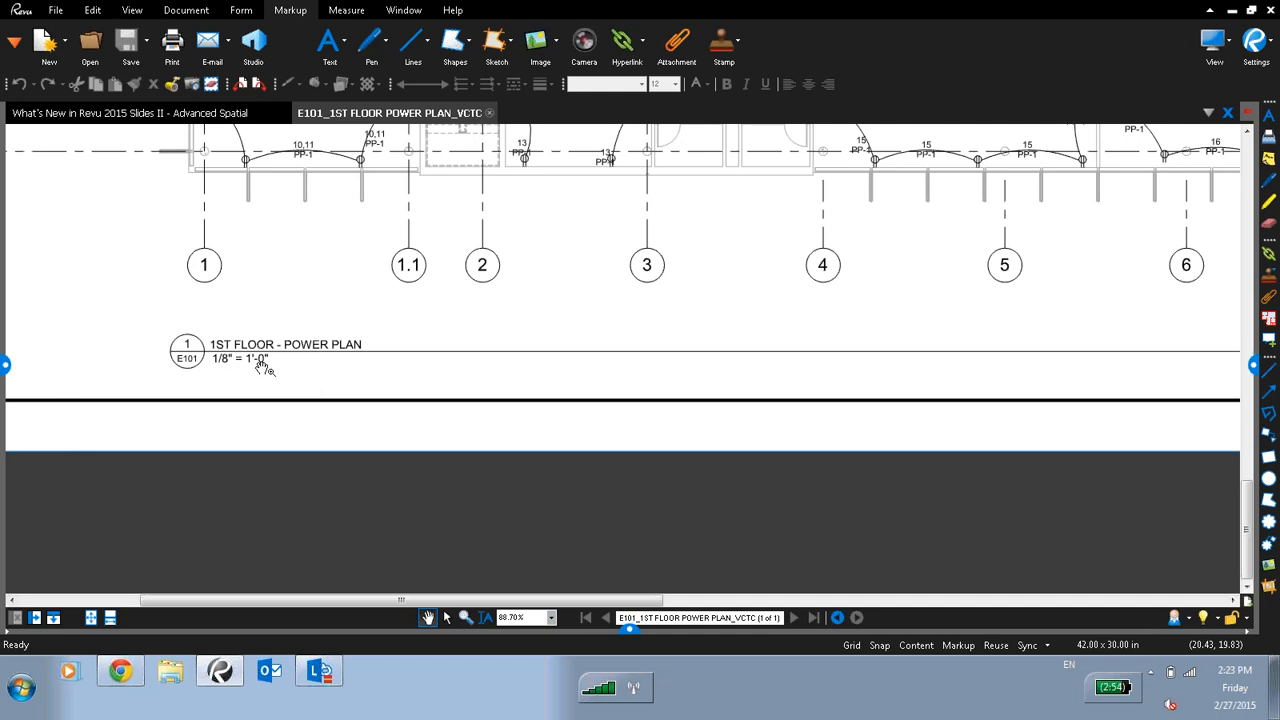
- Show the page's measurement scale settings and compare them with the scale note of the Elec Room 113 part plan
click(1253, 365)
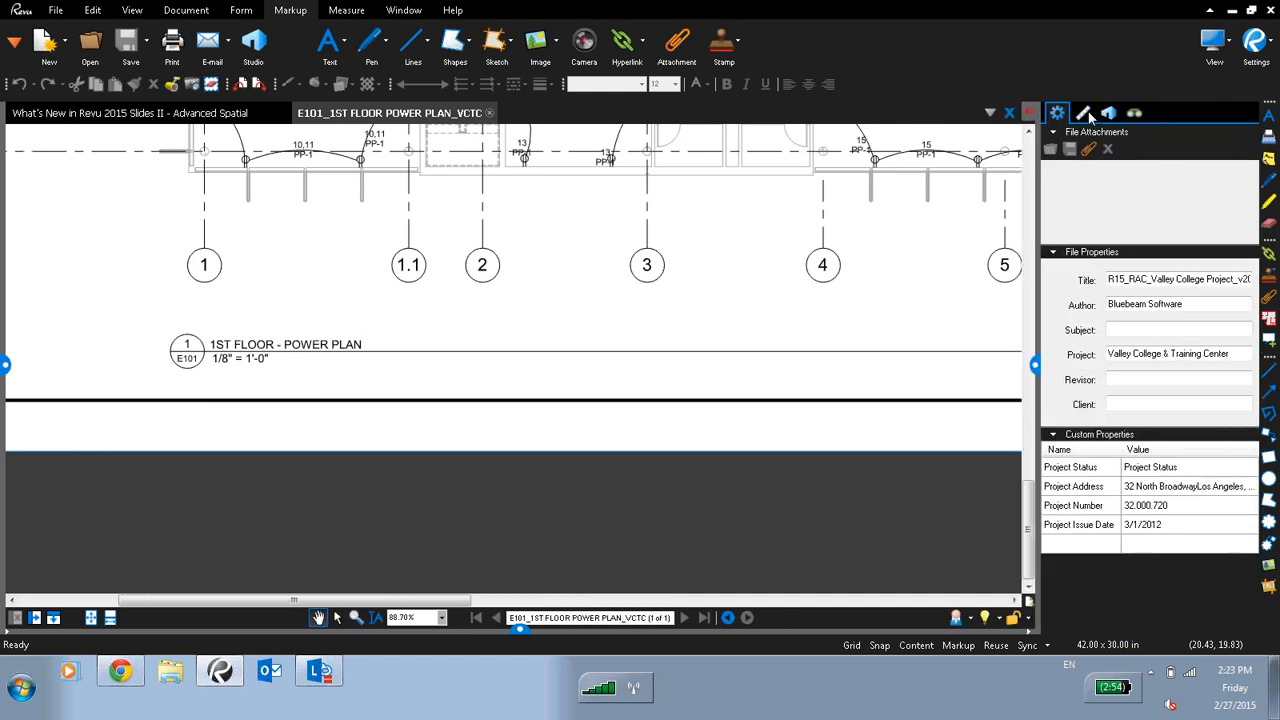
click(1088, 113)
key(ctrl)
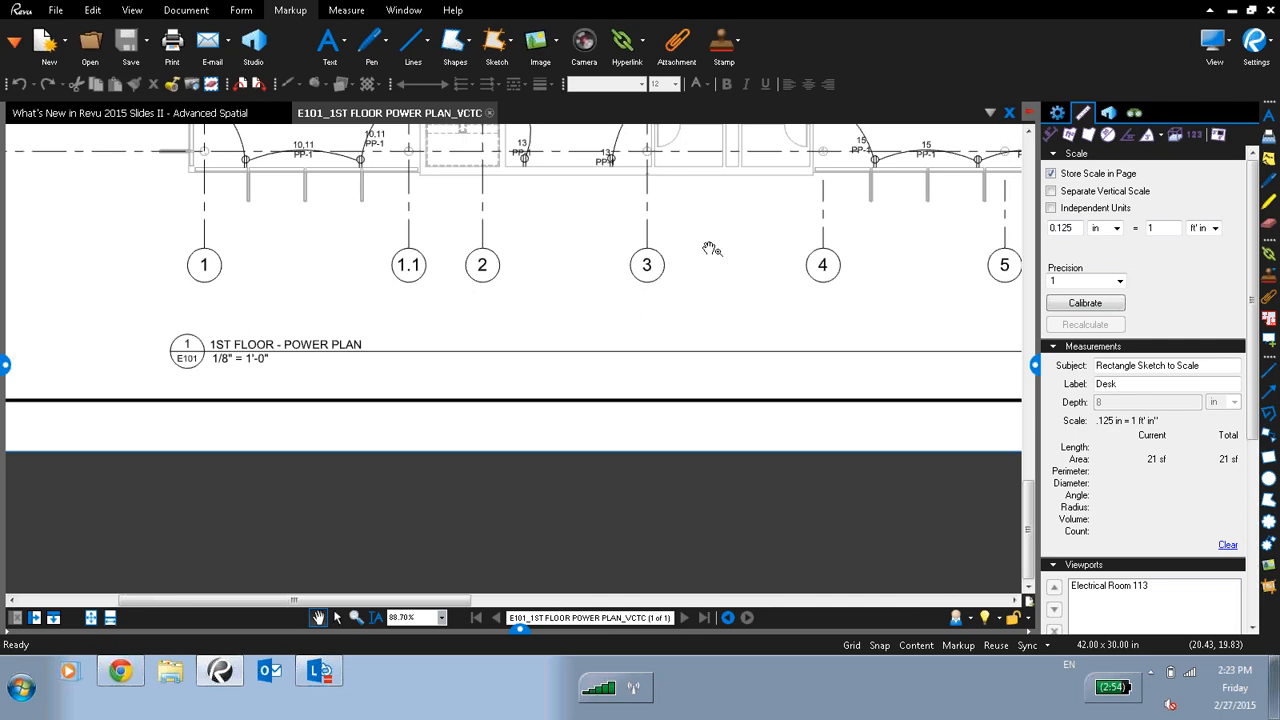
mouse_move(714, 257)
mouse_down()
mouse_move(751, 286)
mouse_move(749, 414)
mouse_move(427, 603)
mouse_up()
drag(820, 450, 480, 260)
mouse_move(820, 330)
mouse_down()
mouse_move(460, 330)
mouse_move(412, 432)
mouse_up()
scroll(412, 432, down, 3)
scroll(723, 340, up, 3)
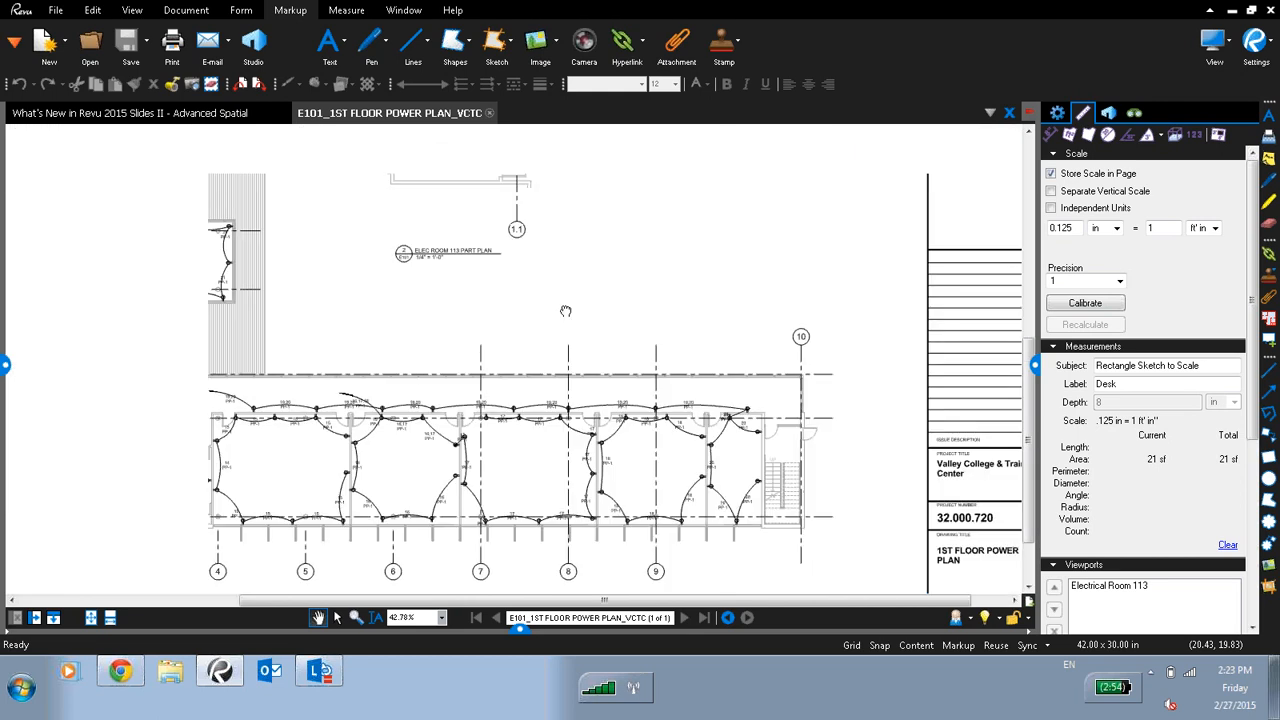
scroll(723, 340, up, 2)
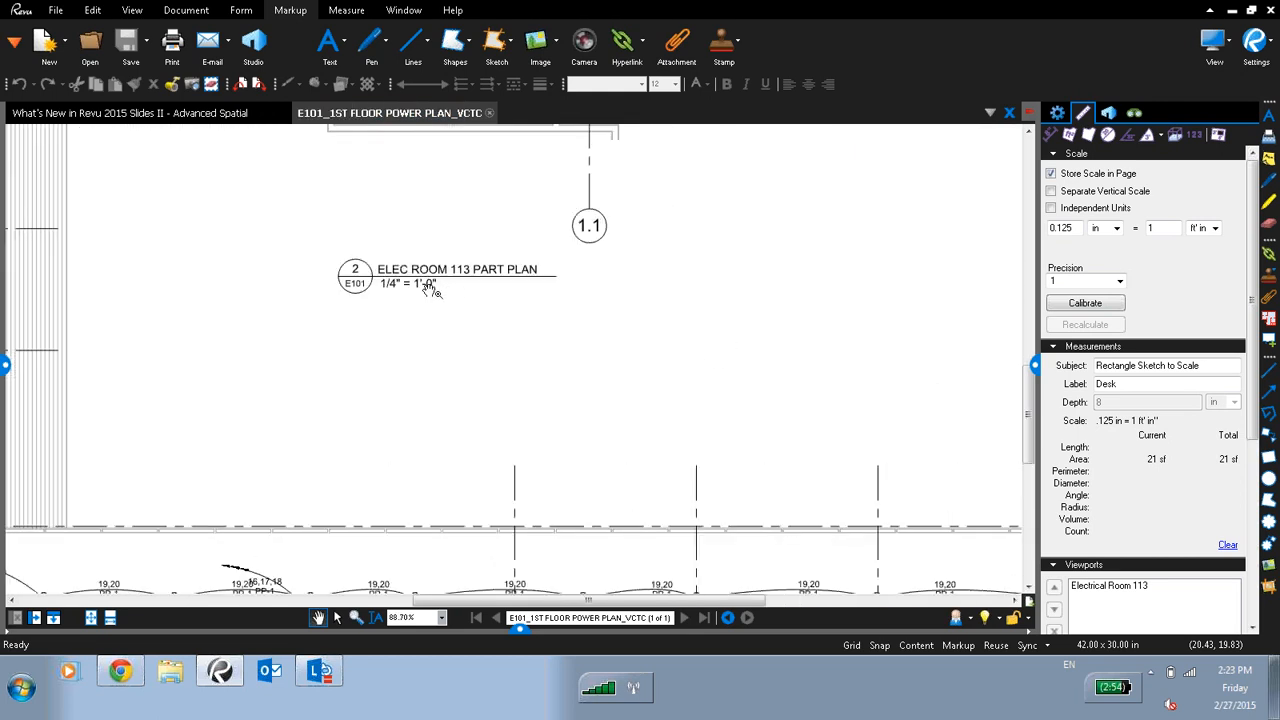
- Highlight the Electrical Room 113 viewport on the plan and check its scale settings, then hide the measurement settings
drag(1256, 408, 1258, 545)
scroll(775, 302, up, 1)
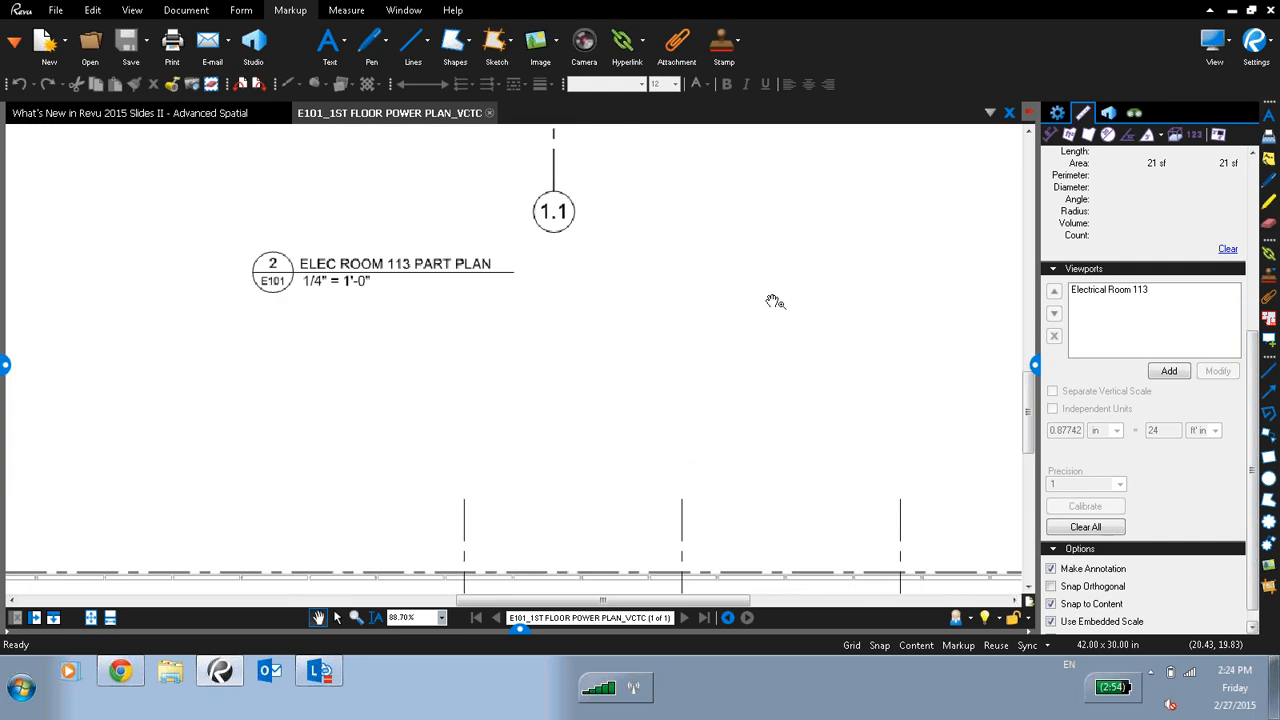
scroll(775, 302, down, 3)
drag(770, 263, 766, 420)
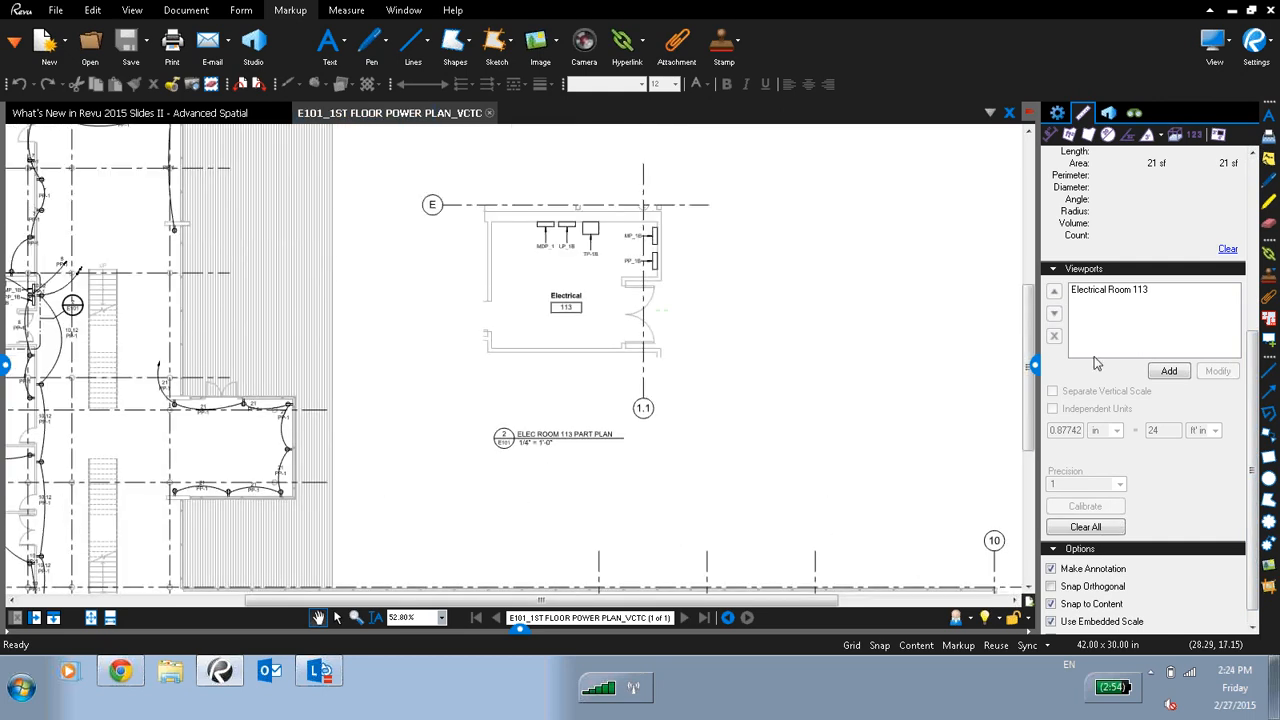
click(1112, 292)
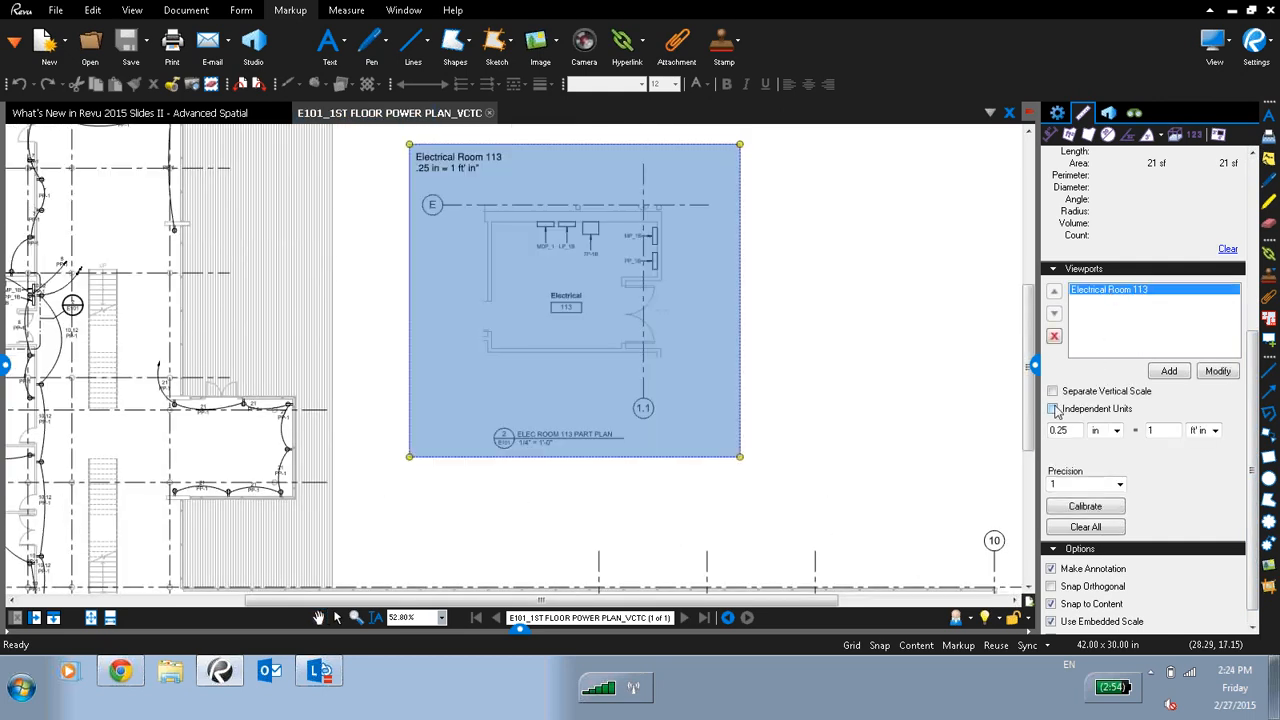
click(1077, 432)
click(1033, 366)
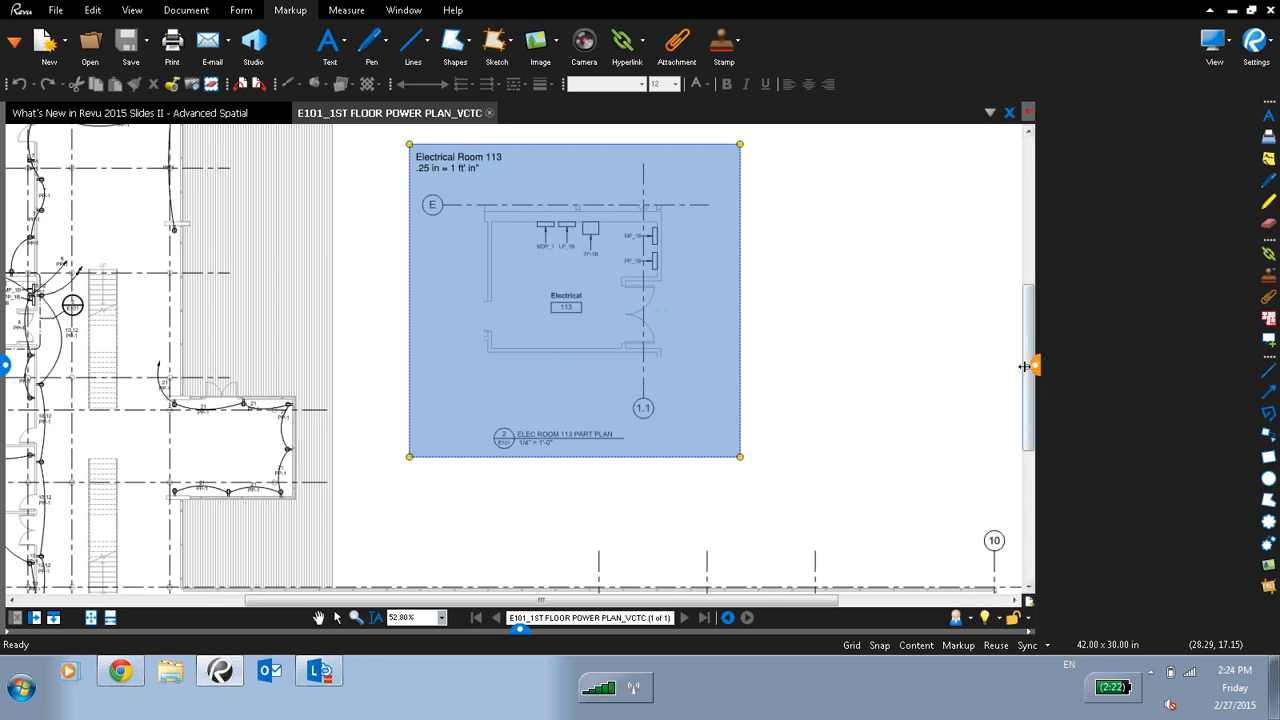
- Show the Tool Chest and review the baseline scale of the Dynamic Scaling tool set, accepting it as set
click(5, 366)
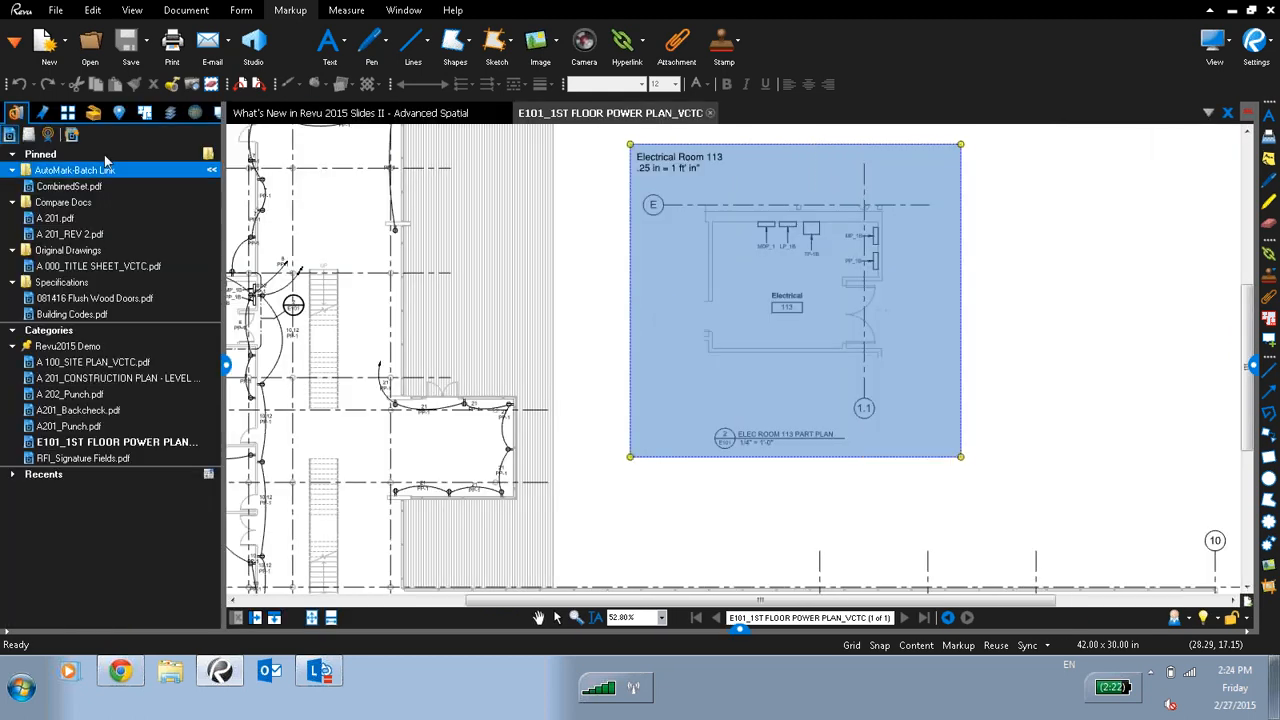
click(94, 113)
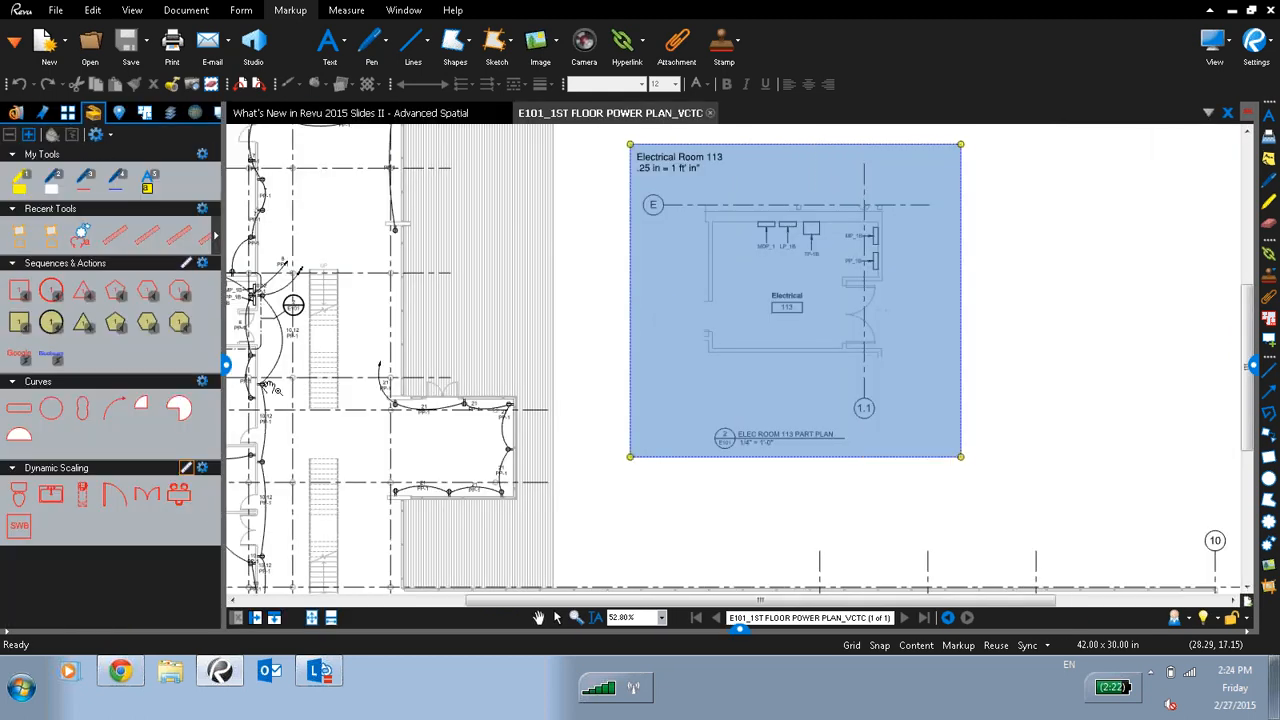
click(202, 467)
click(255, 532)
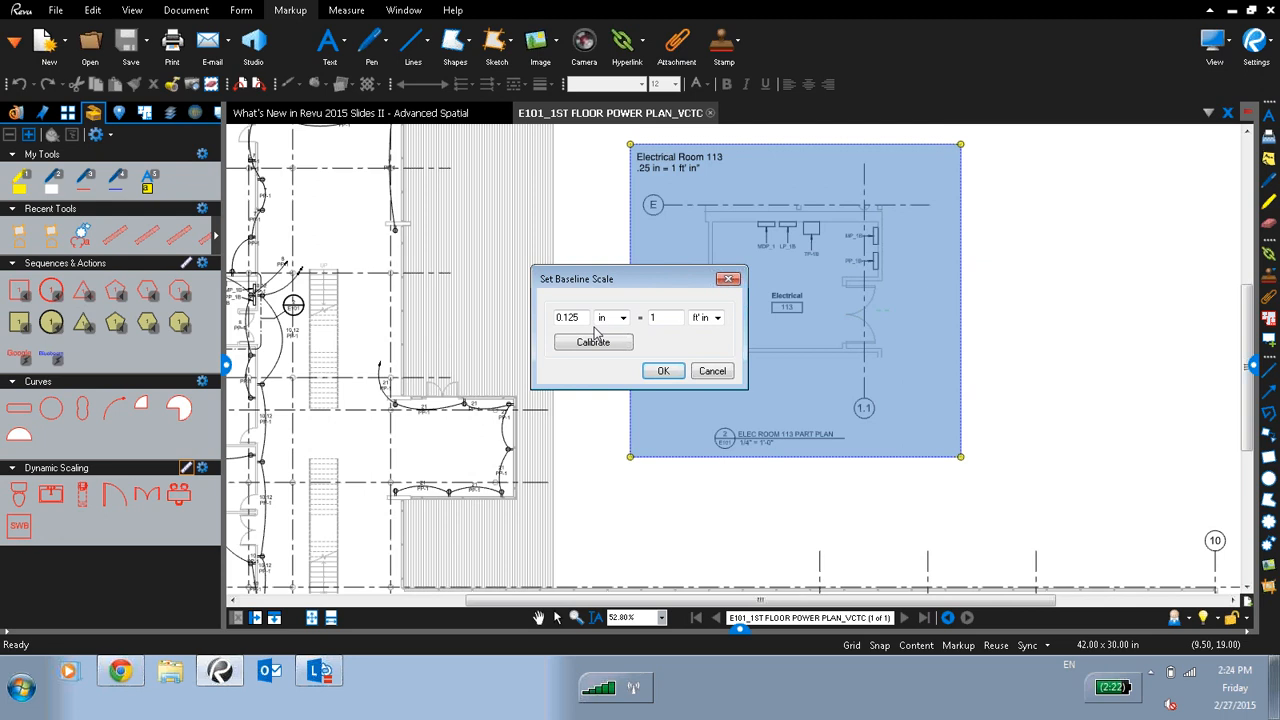
click(652, 374)
- Place the desk-with-chairs symbol from the Dynamic Scaling set in the small electrical room on the 1st floor power plan
scroll(583, 436, down, 2)
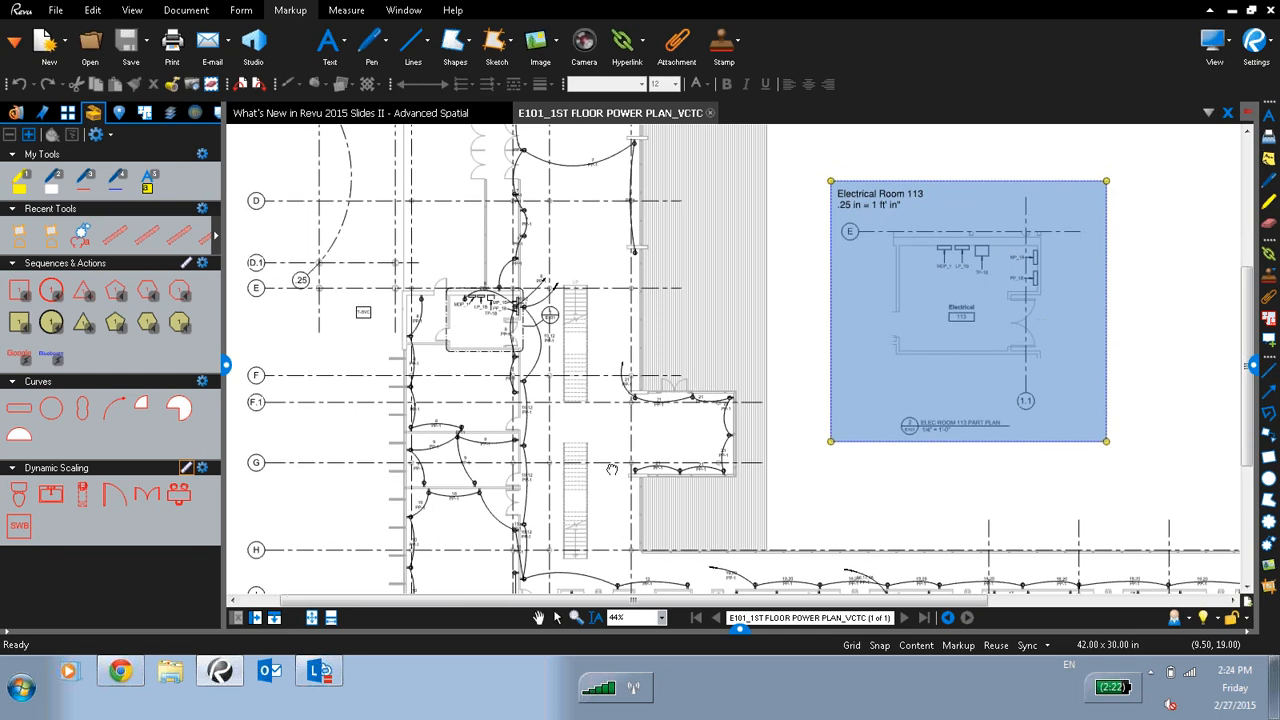
scroll(615, 477, up, 1)
drag(615, 477, 619, 492)
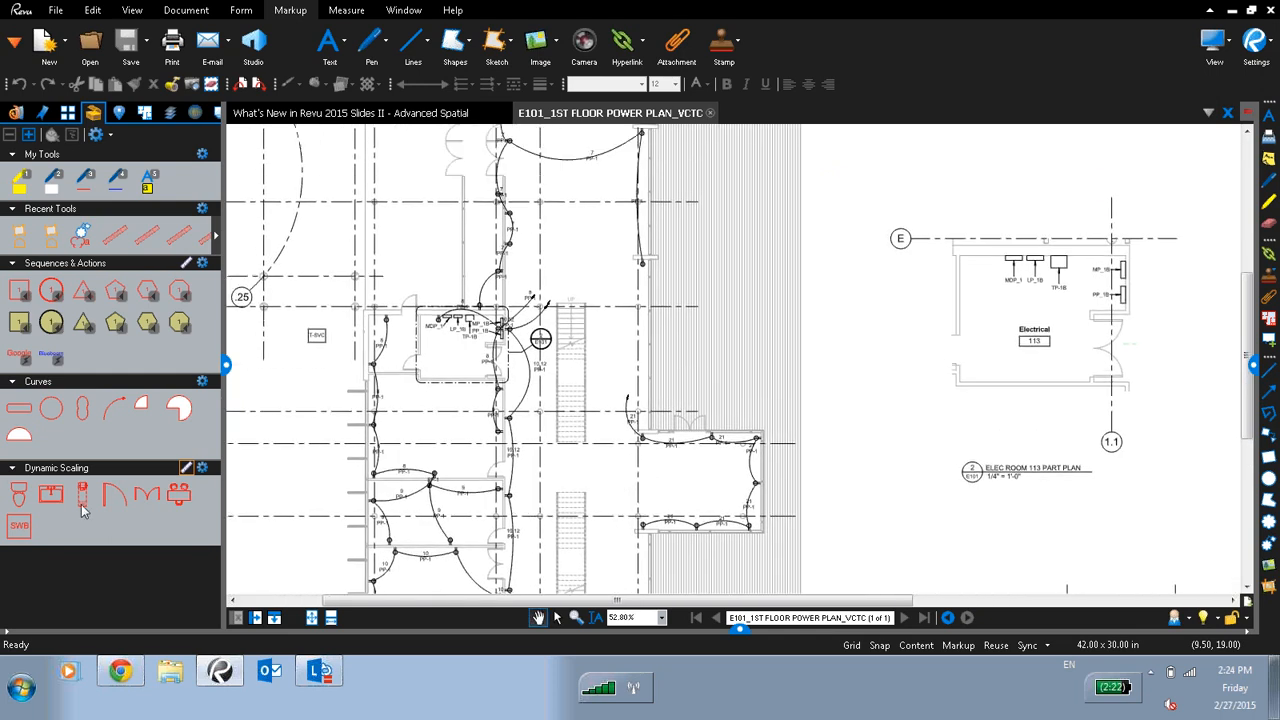
click(178, 495)
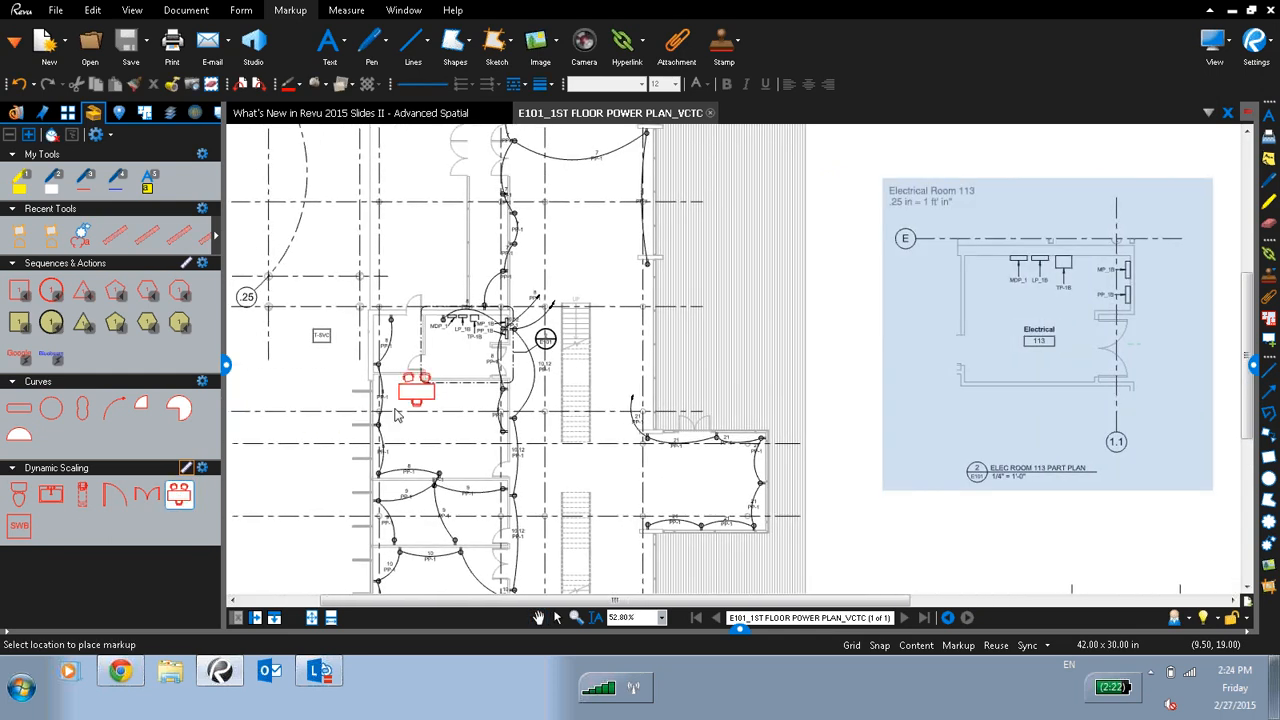
click(433, 381)
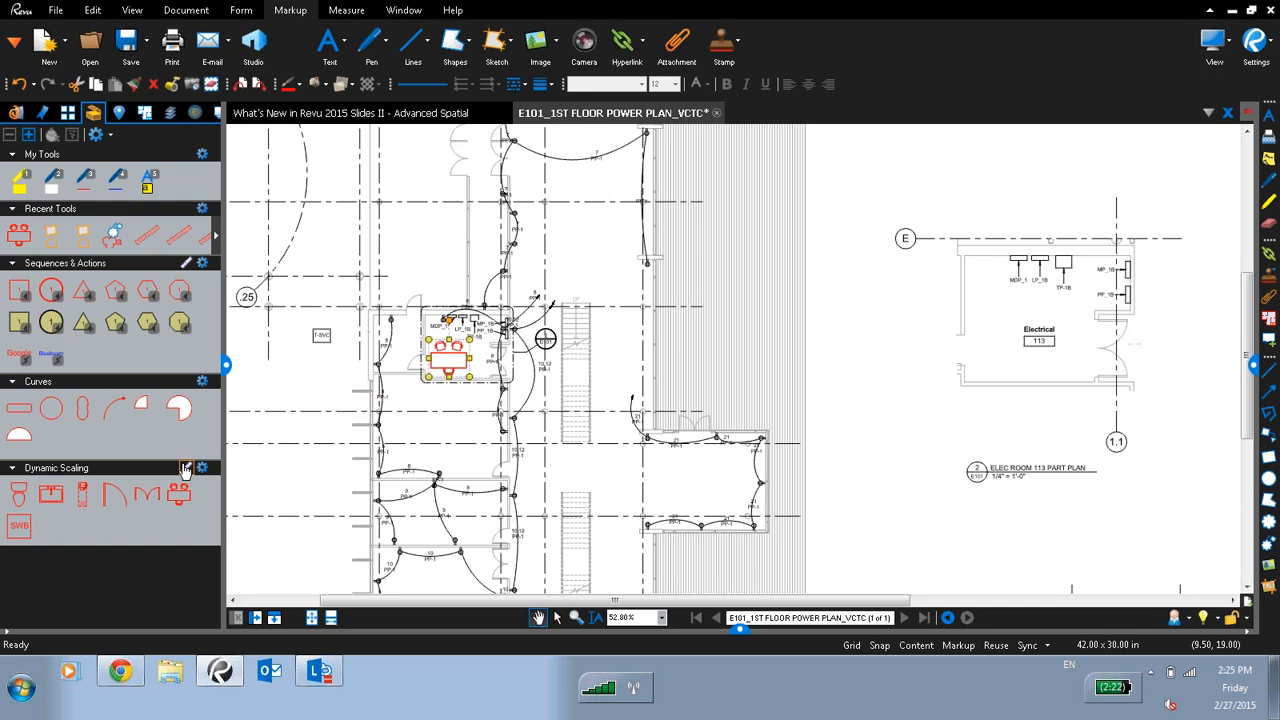
- Place a desk-with-chairs symbol inside the Electrical Room 113 viewport and another beside the first desk on the floor plan
click(178, 494)
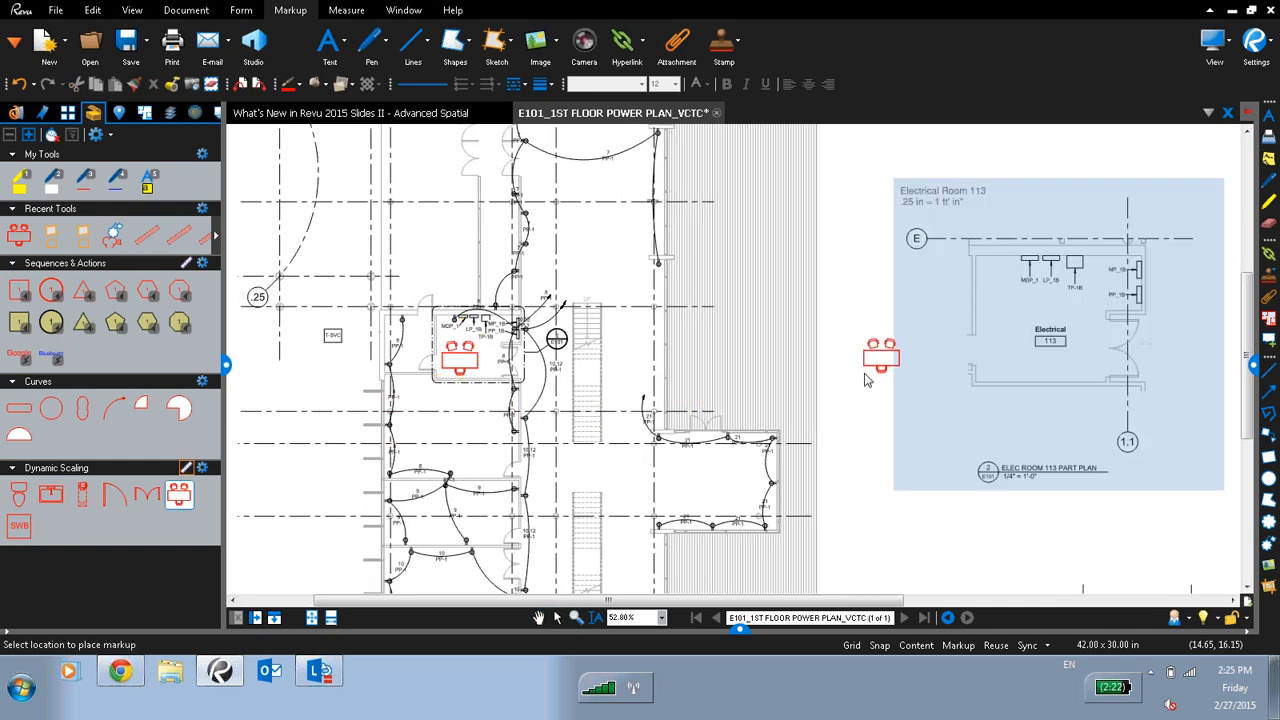
click(970, 342)
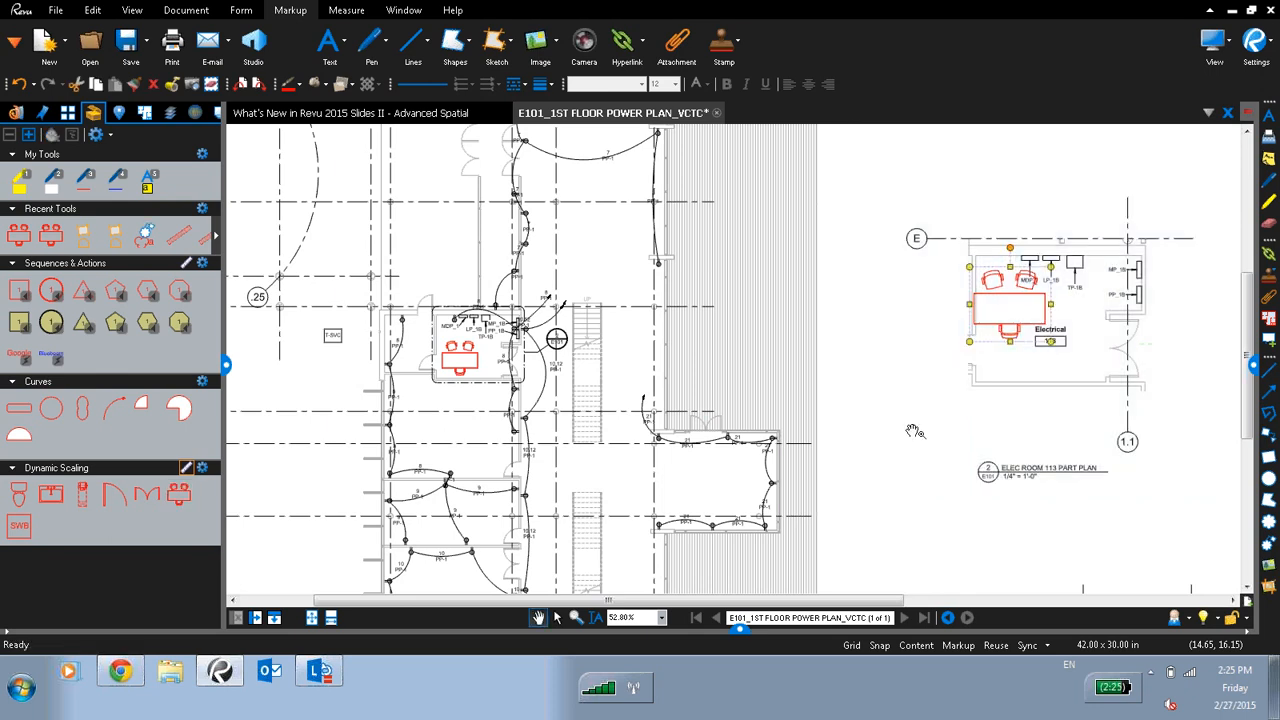
click(912, 434)
click(182, 502)
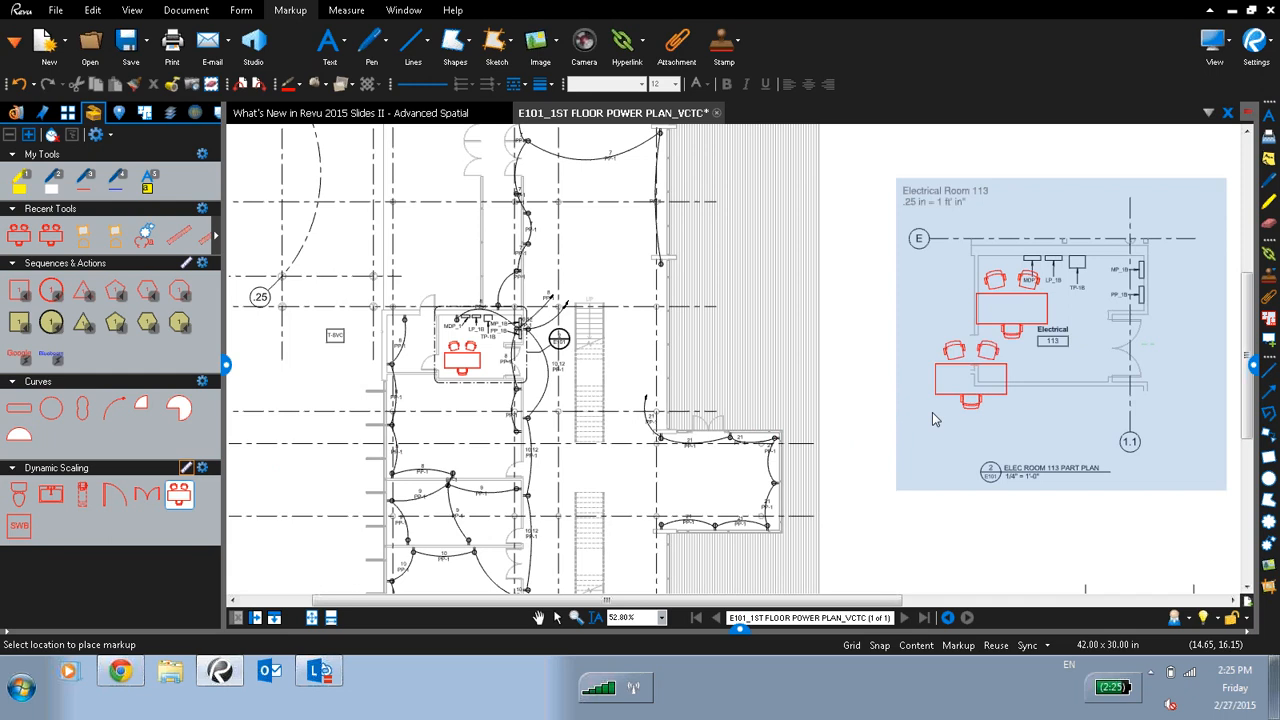
click(505, 380)
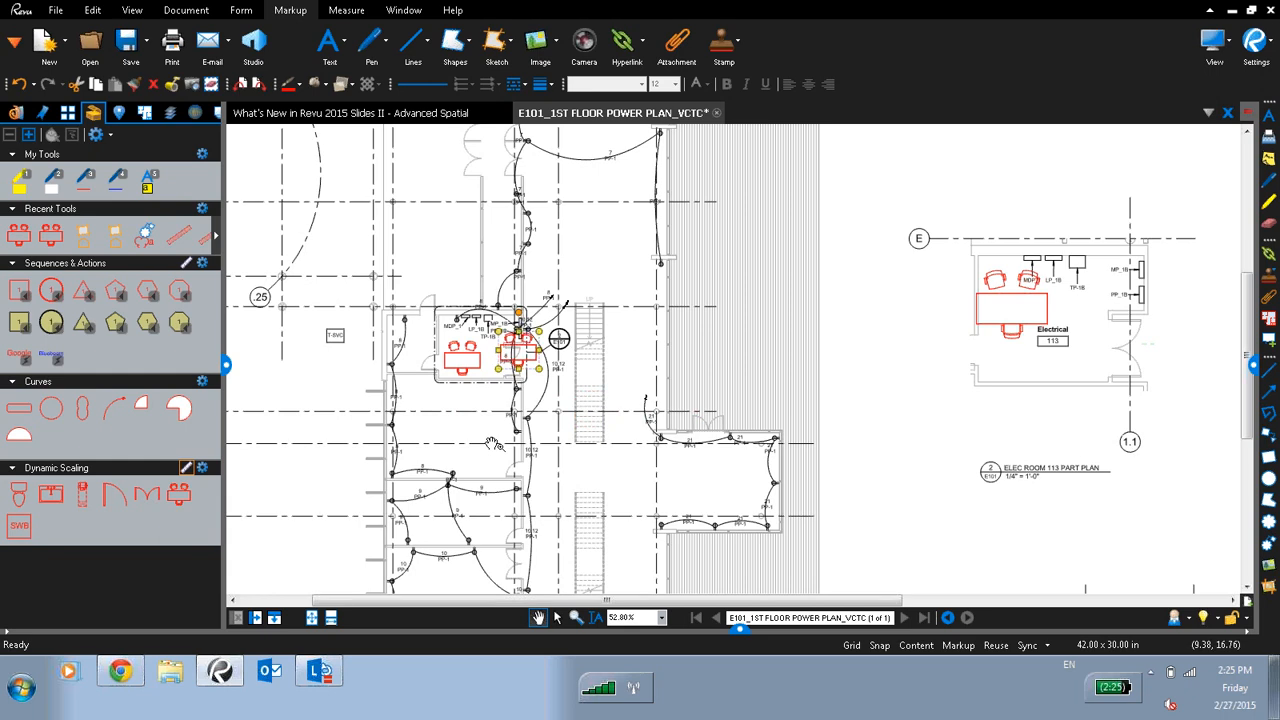
- Close the 1st floor power plan without saving its changes
click(1227, 113)
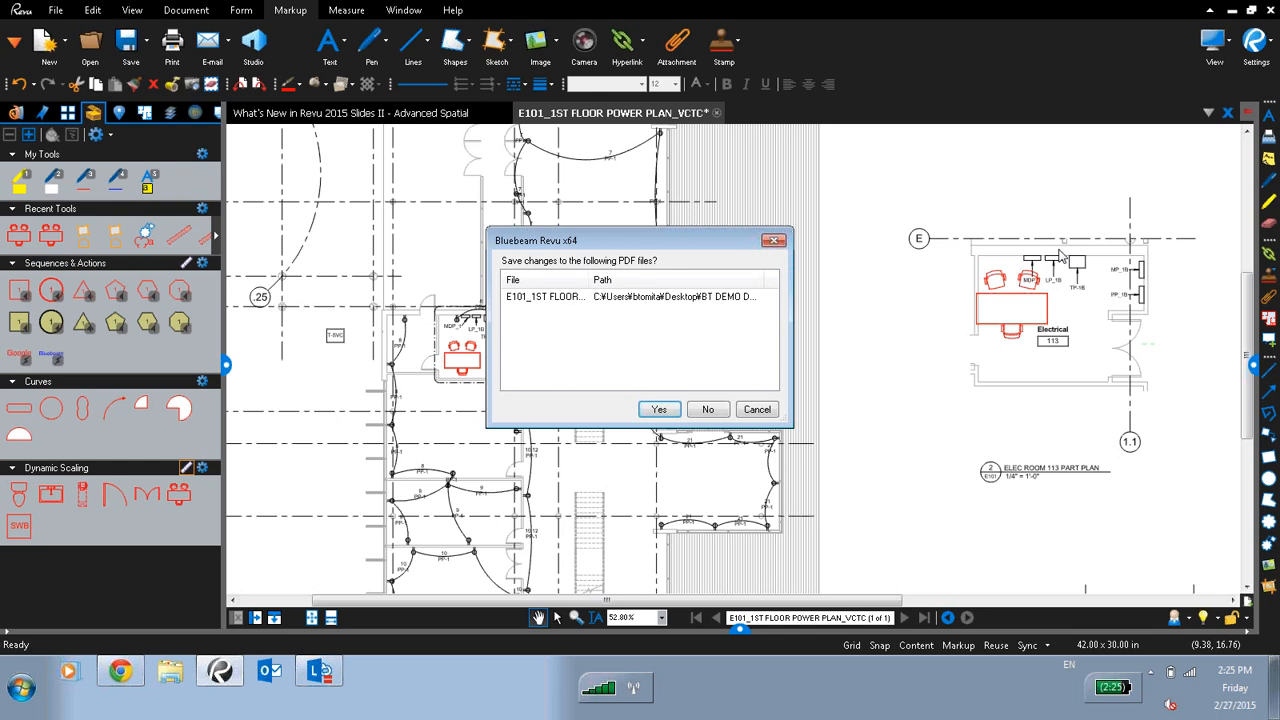
click(708, 409)
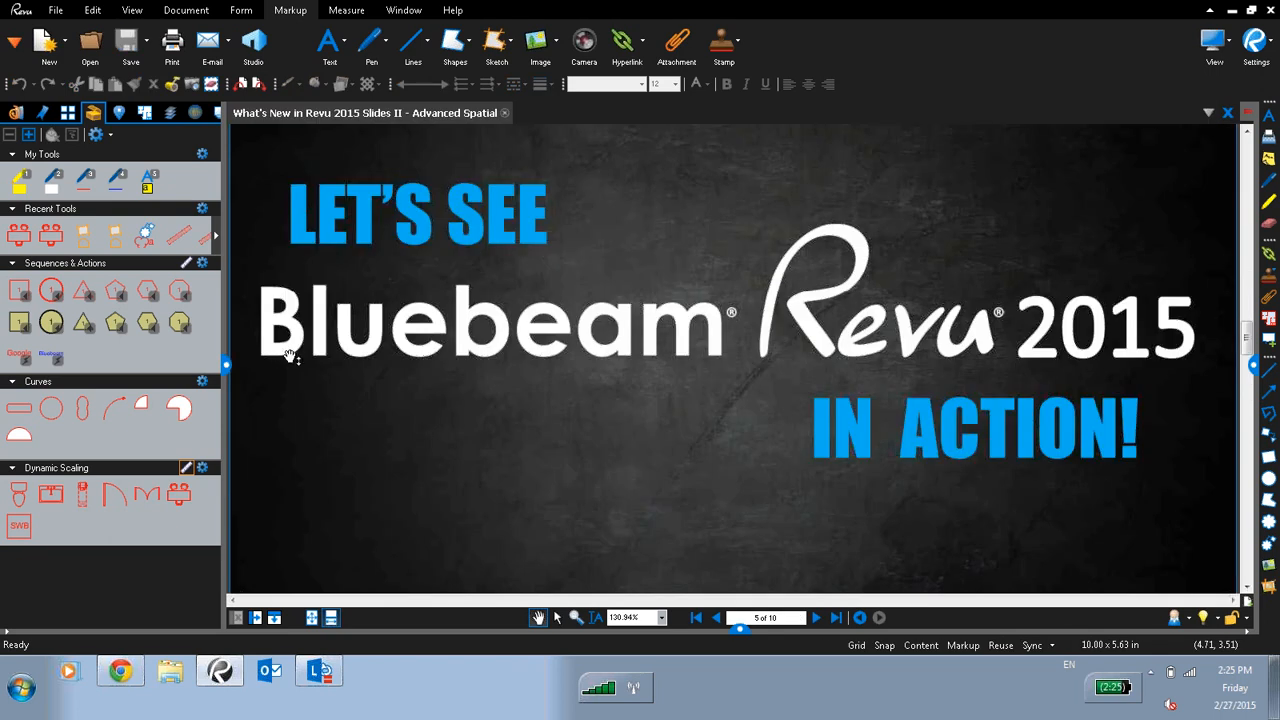
- Open A201_Punch.pdf and A 202_Punch.pdf from the Revu2015 Demo category of the file list
click(227, 364)
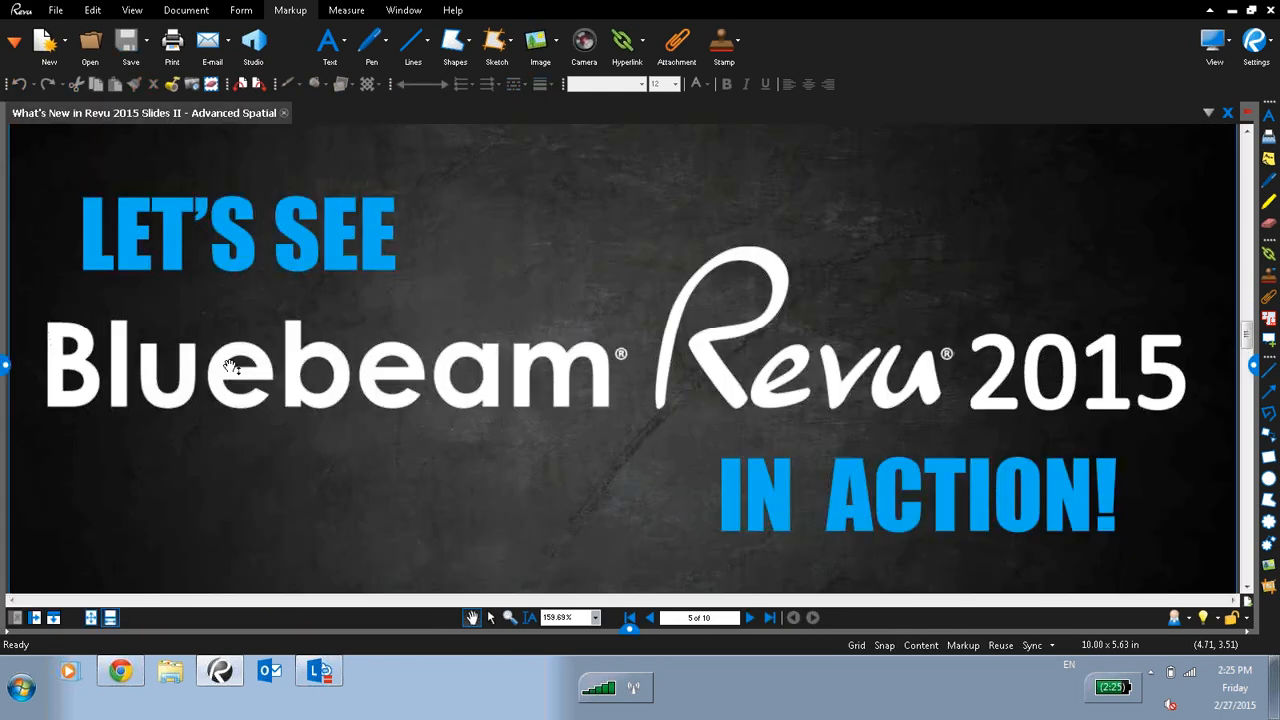
drag(8, 364, 170, 360)
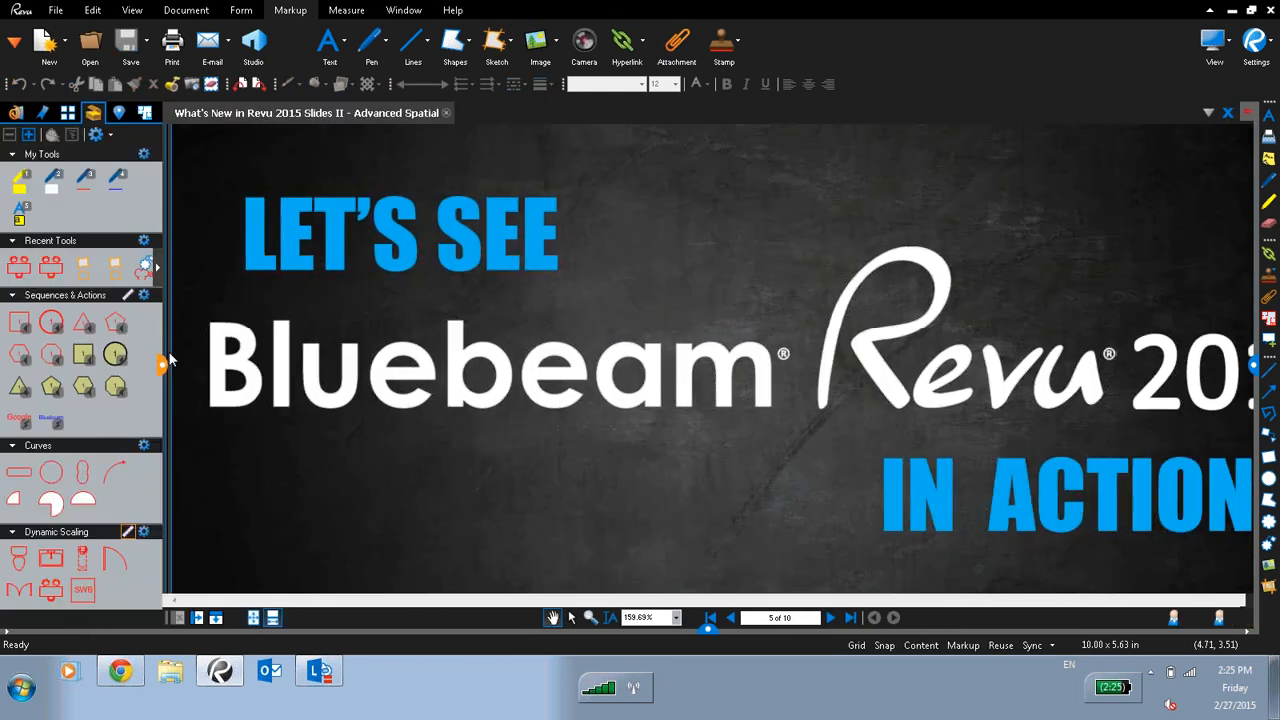
click(16, 112)
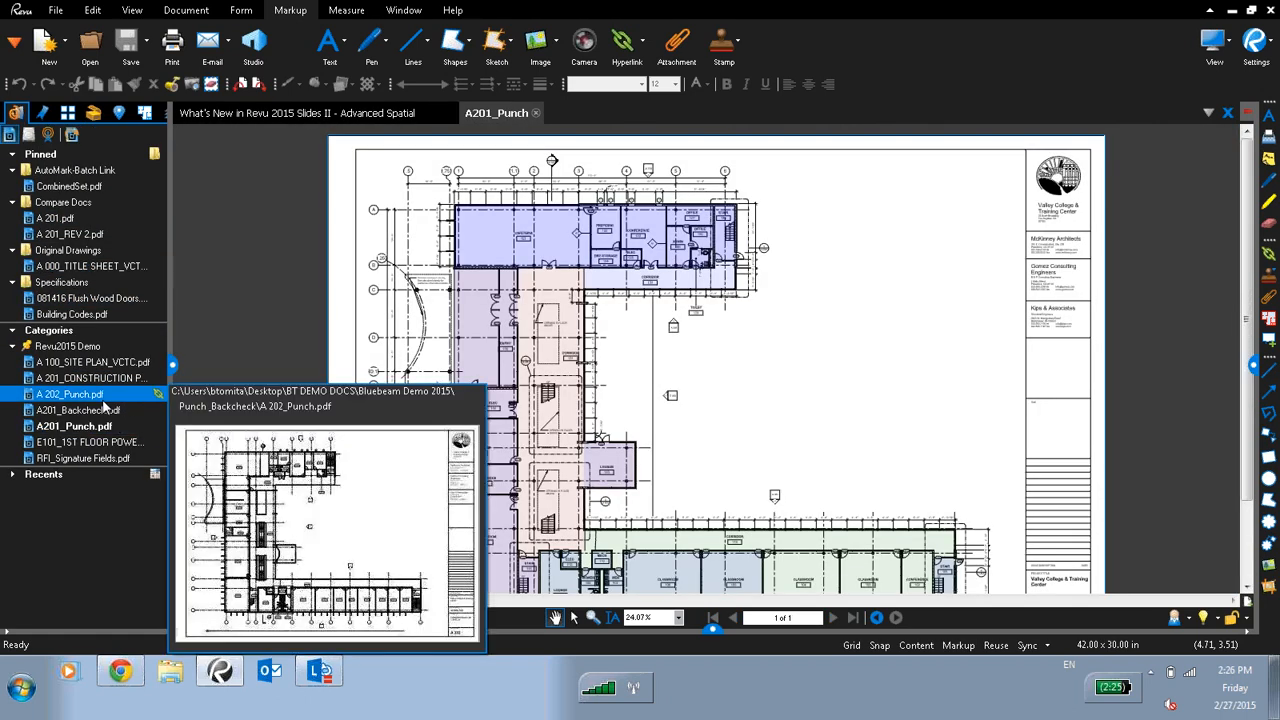
double_click(104, 400)
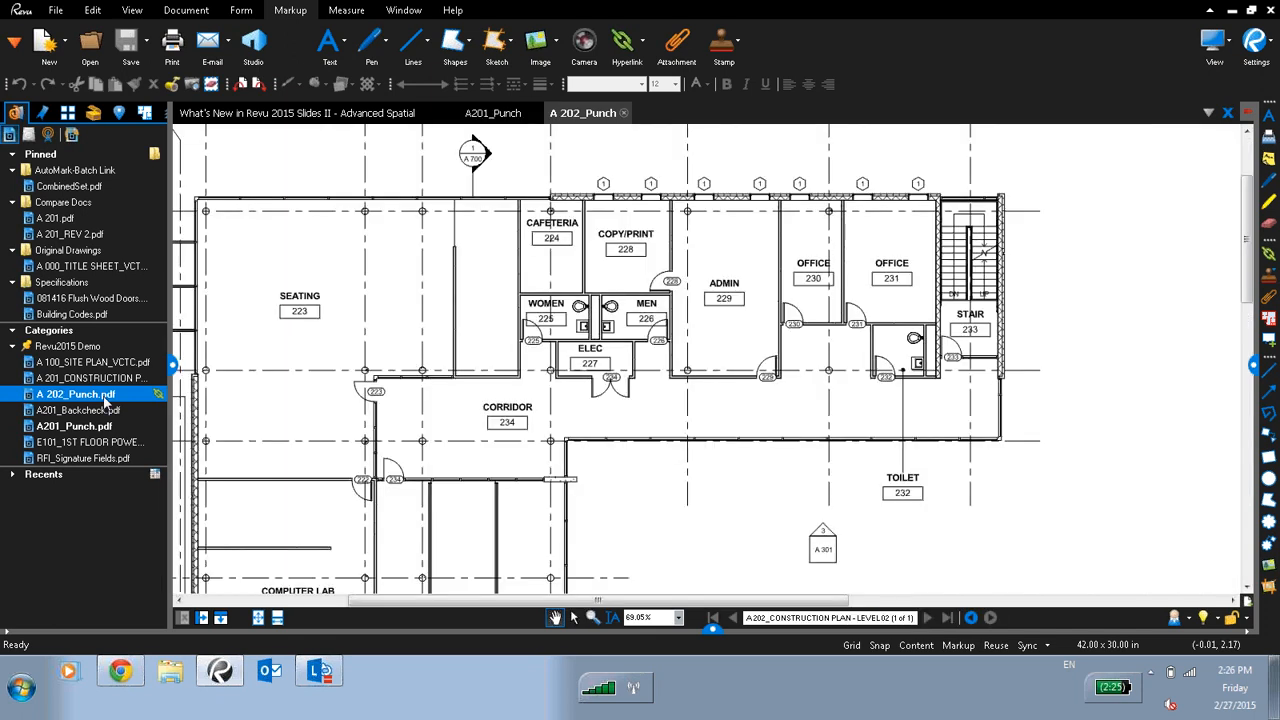
- Return to the A201_Punch drawing and display its list of Spaces
click(500, 114)
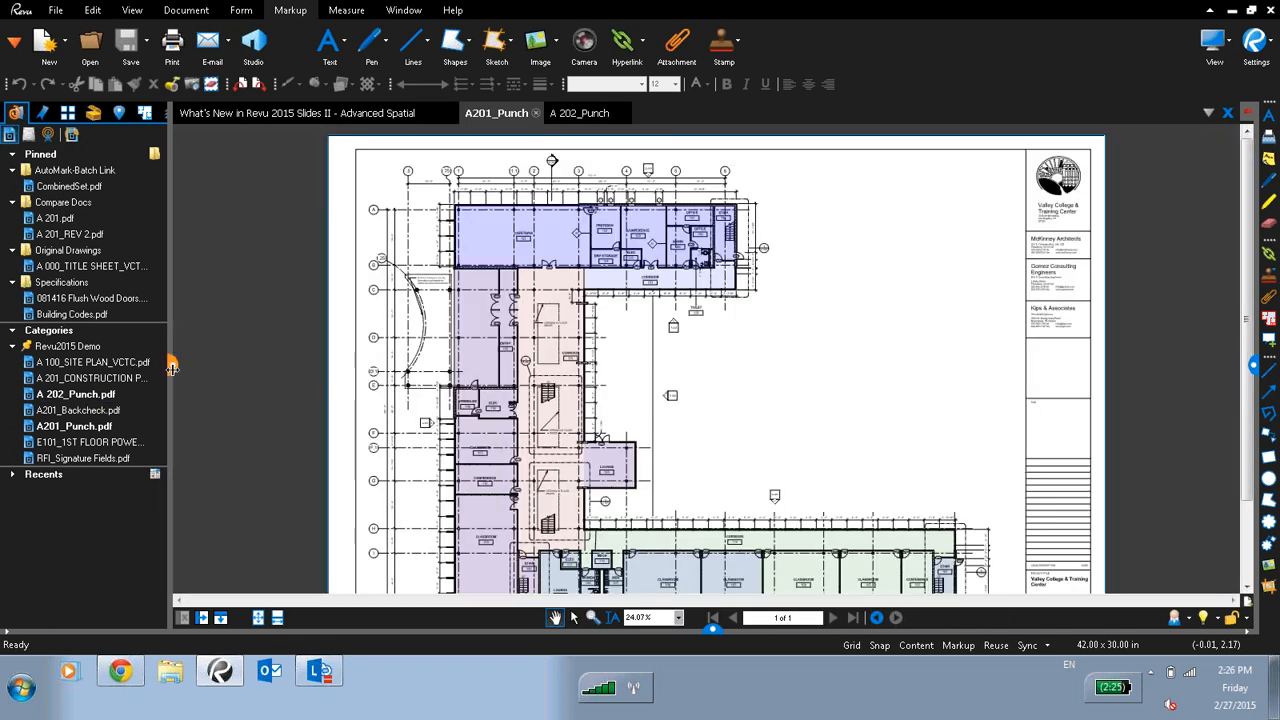
click(172, 364)
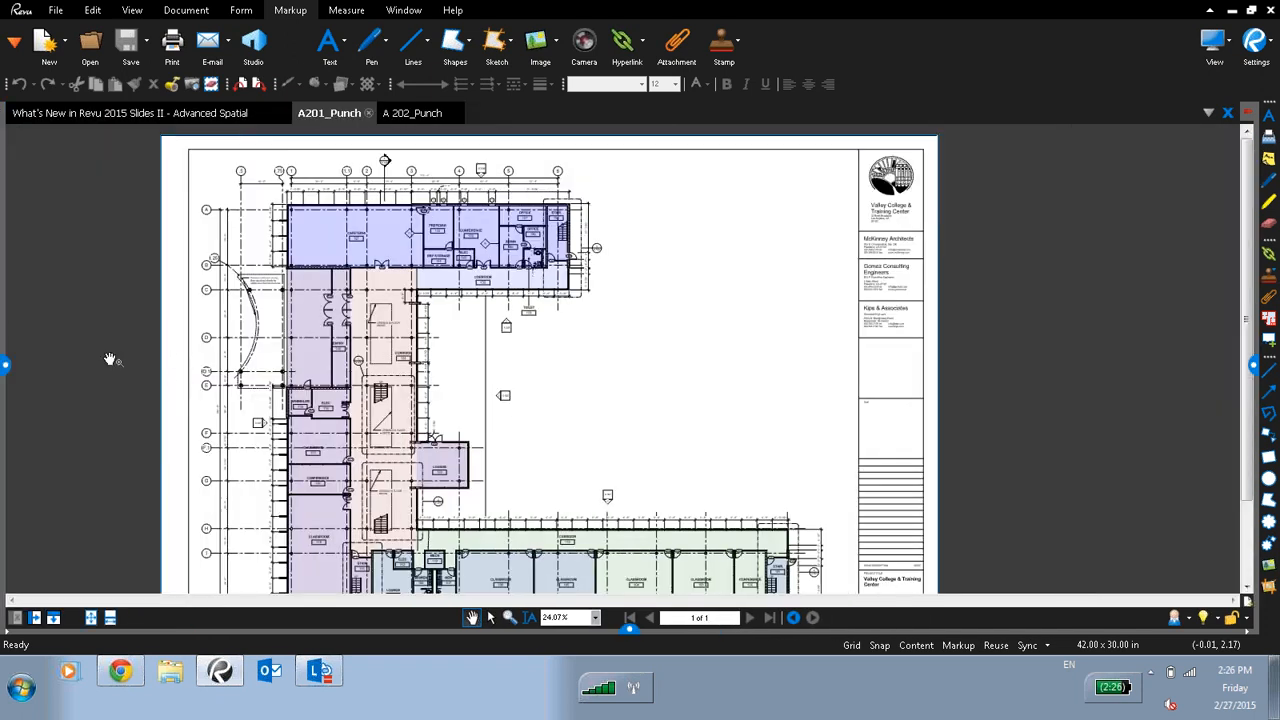
click(5, 365)
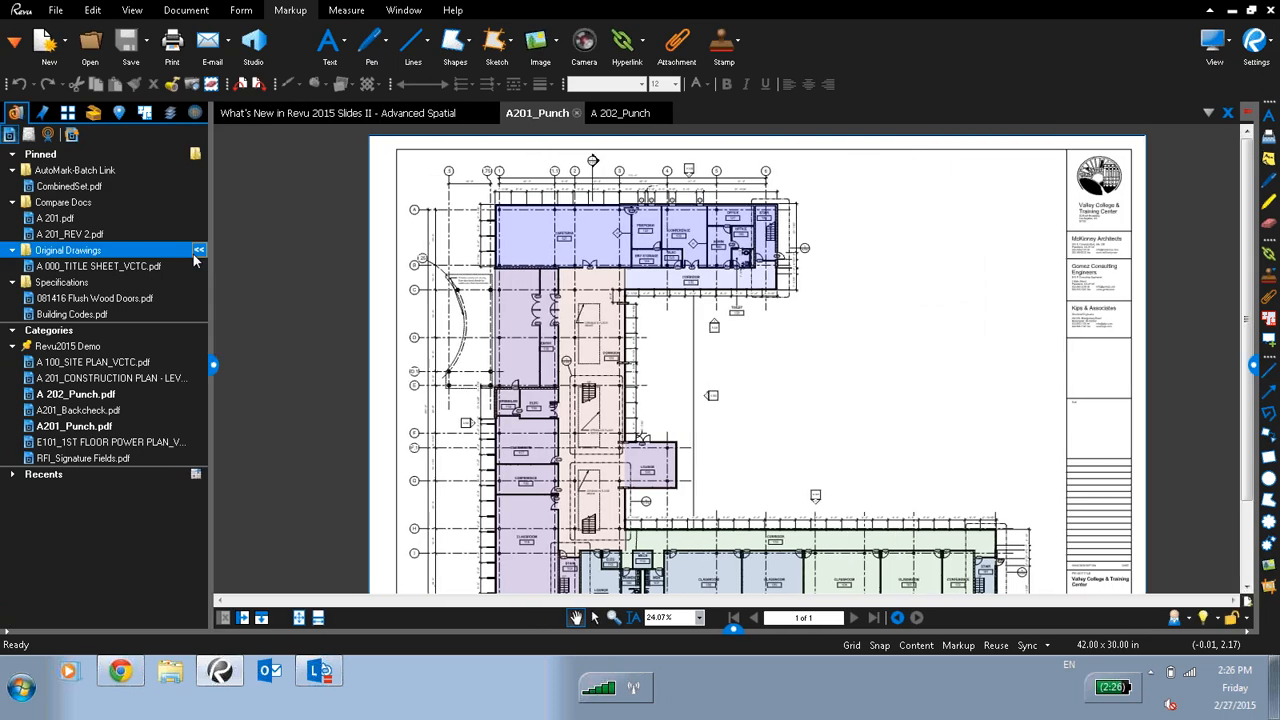
click(145, 113)
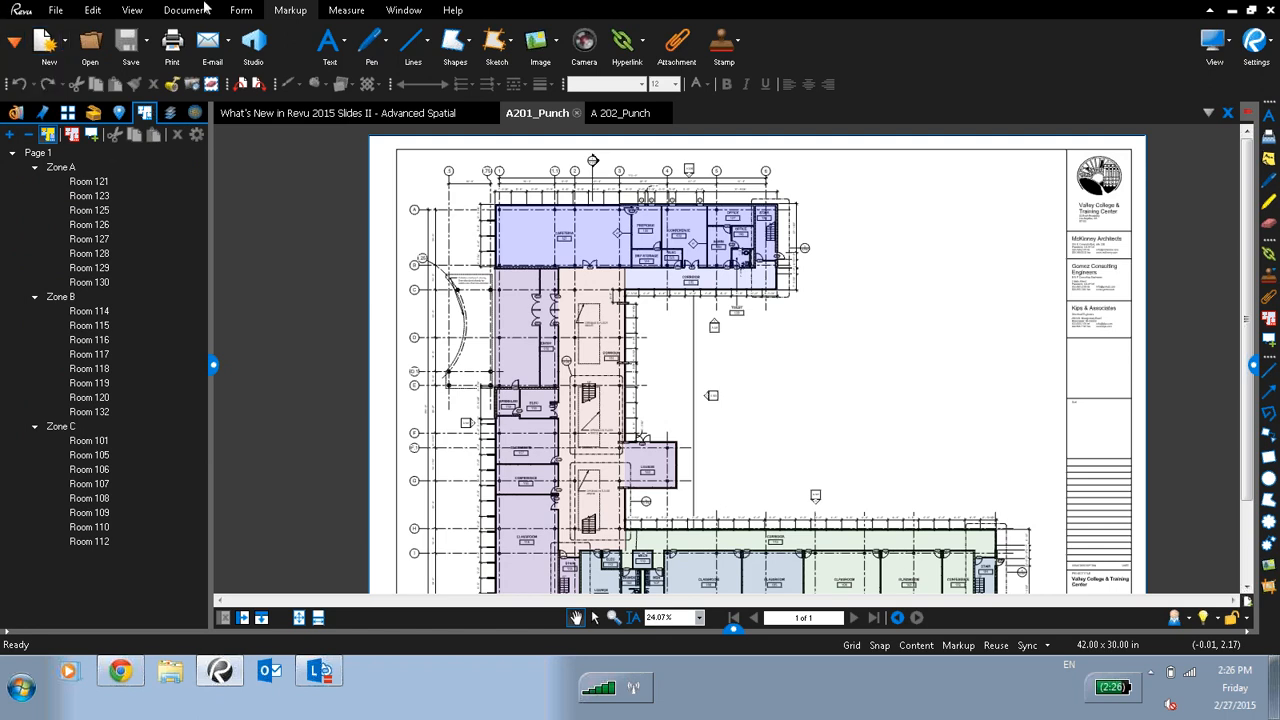
- Examine the Zone A, Zone B and Zone C spaces and several Zone A rooms on the A201_Punch plan
click(62, 168)
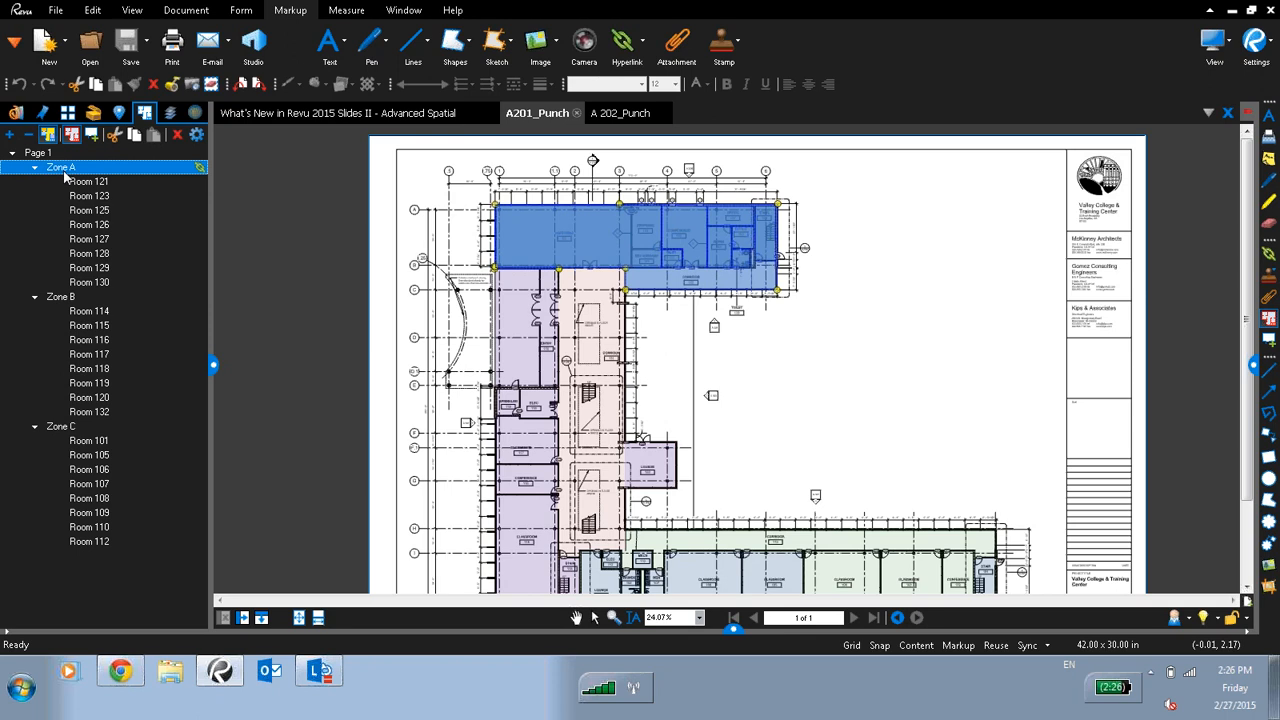
click(85, 183)
click(86, 197)
click(87, 211)
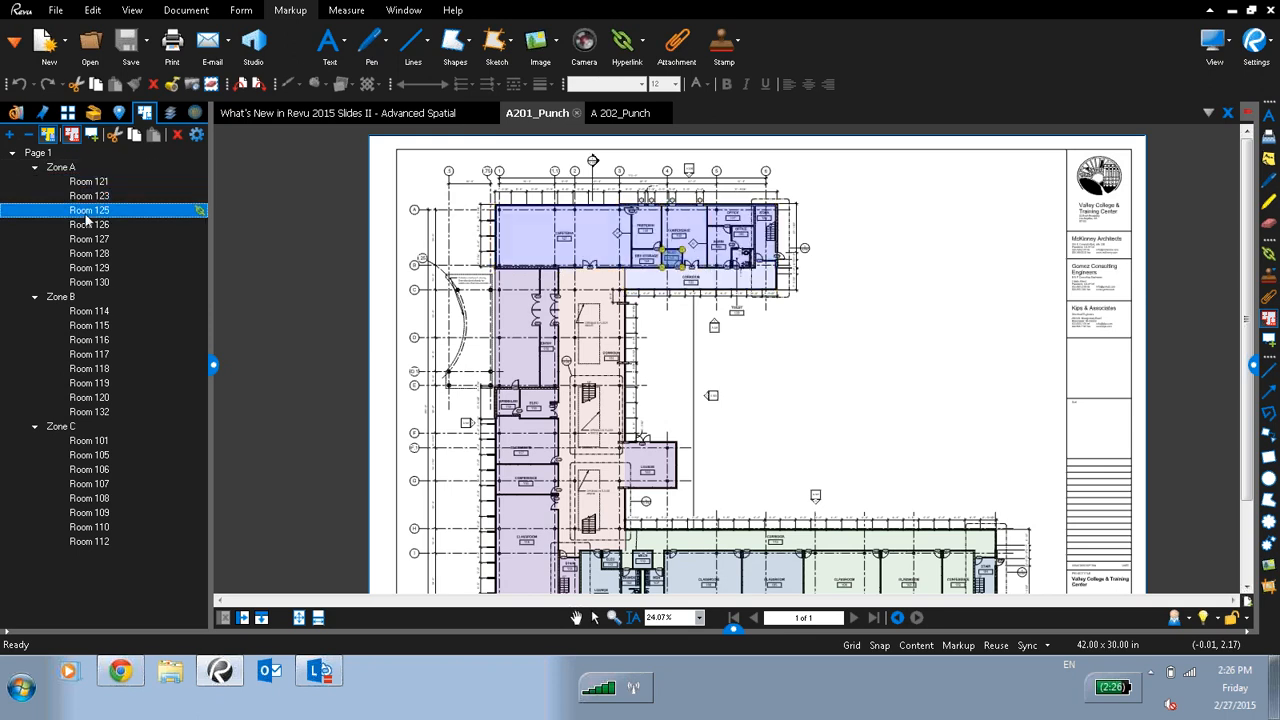
click(88, 253)
click(62, 297)
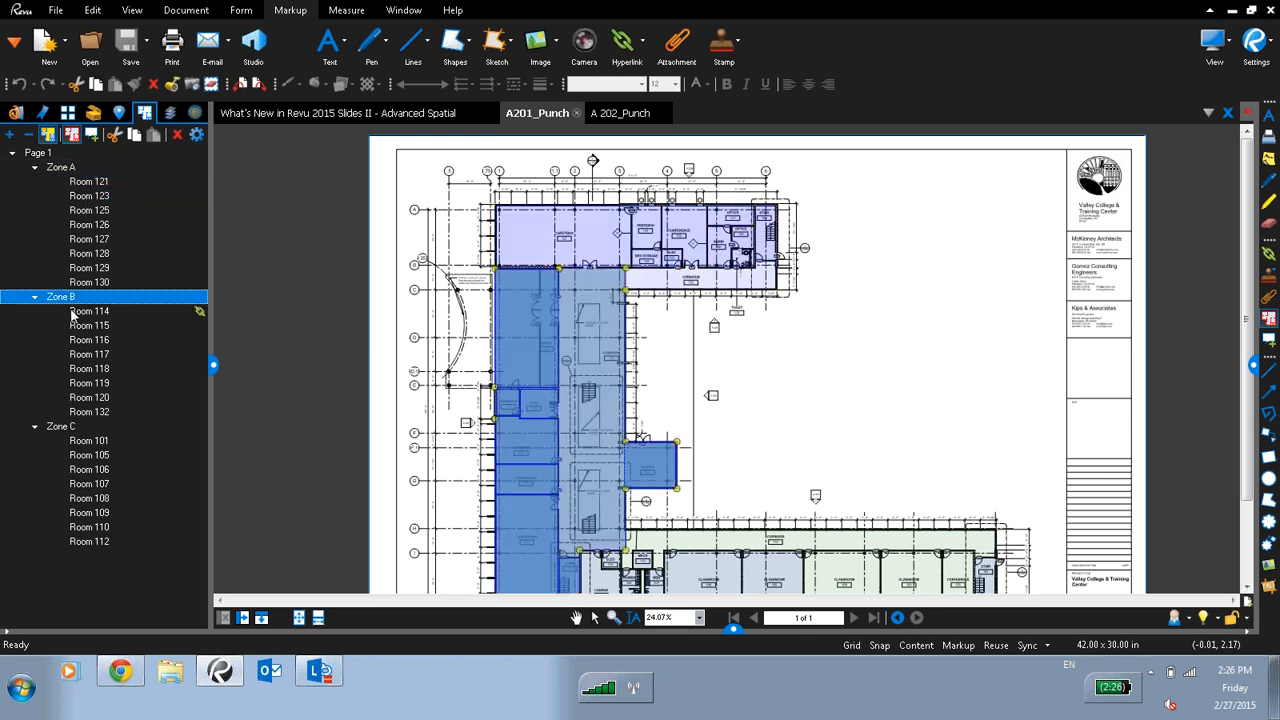
click(56, 427)
click(58, 183)
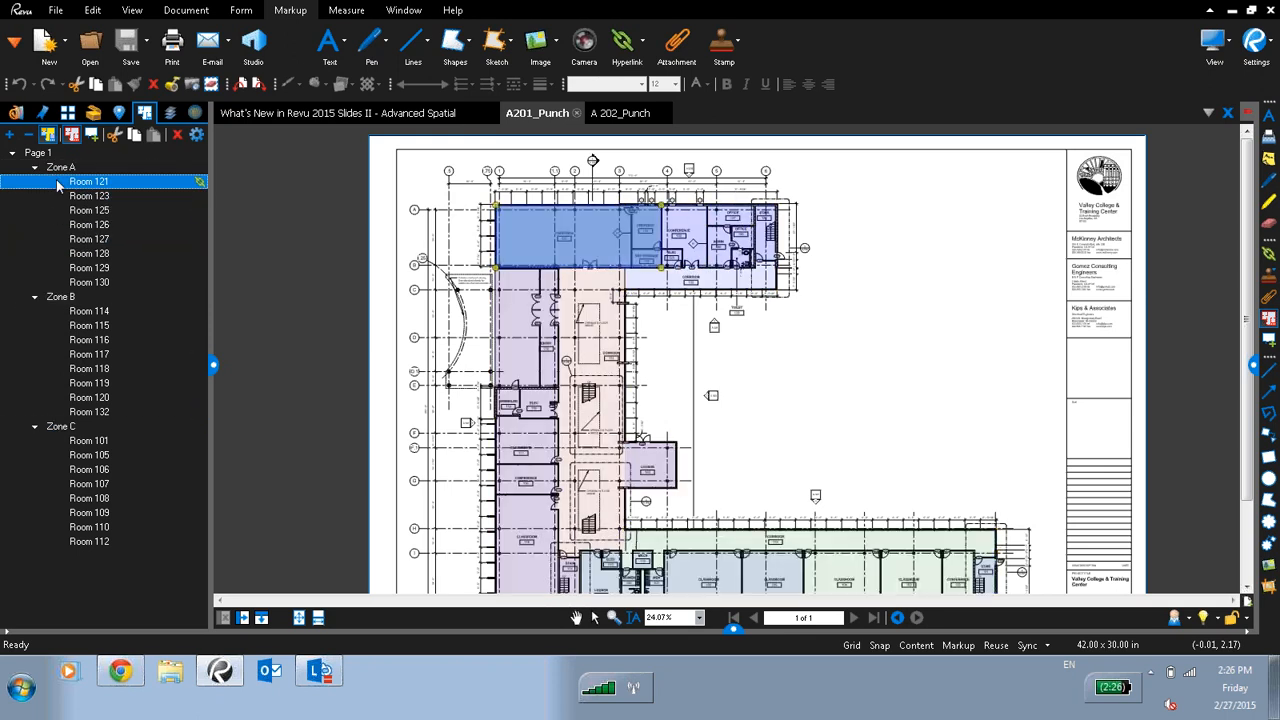
key(Escape)
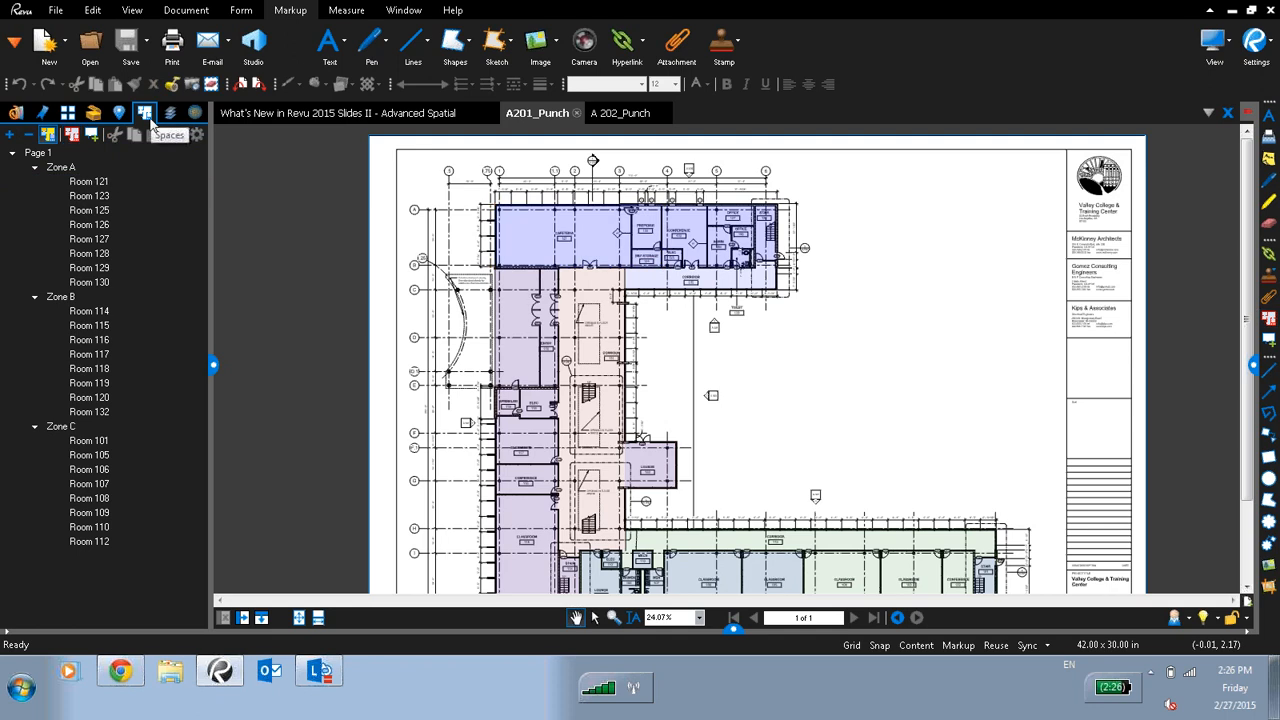
click(76, 182)
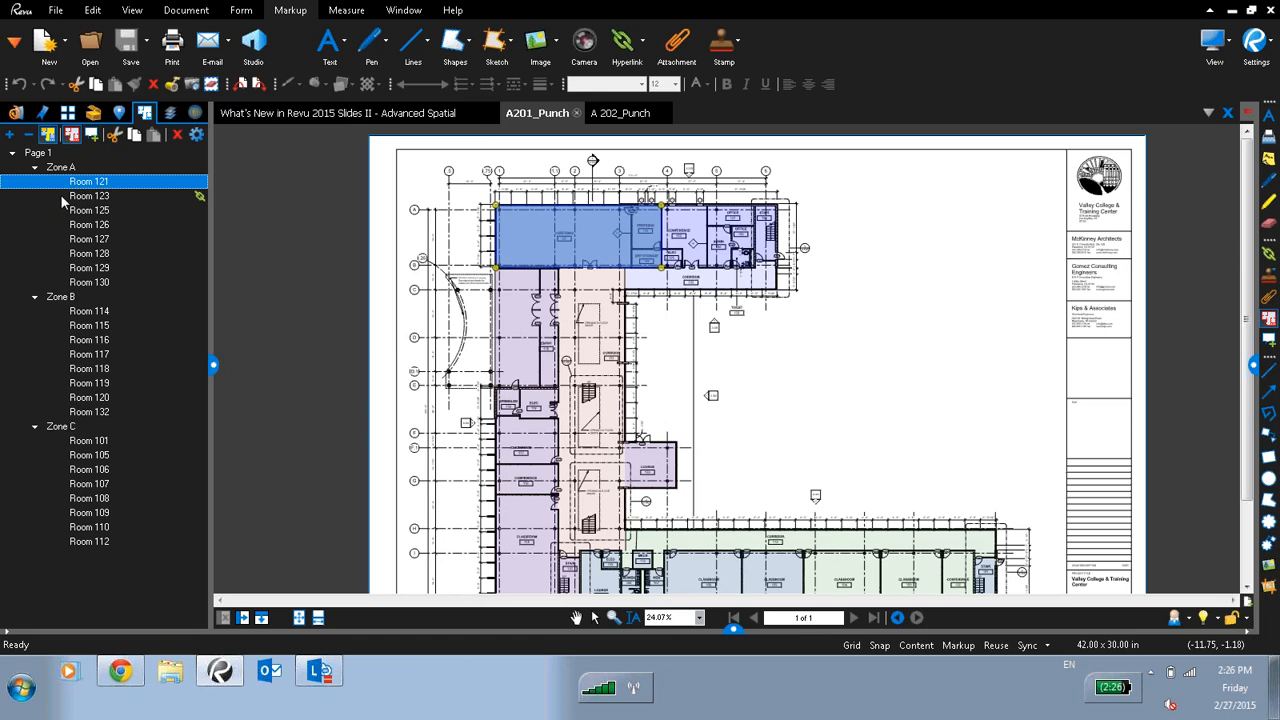
- Copy the Zone A space with its rooms from A201_Punch and paste it over the matching wing on the A 202_Punch plan
click(76, 170)
right_click(77, 171)
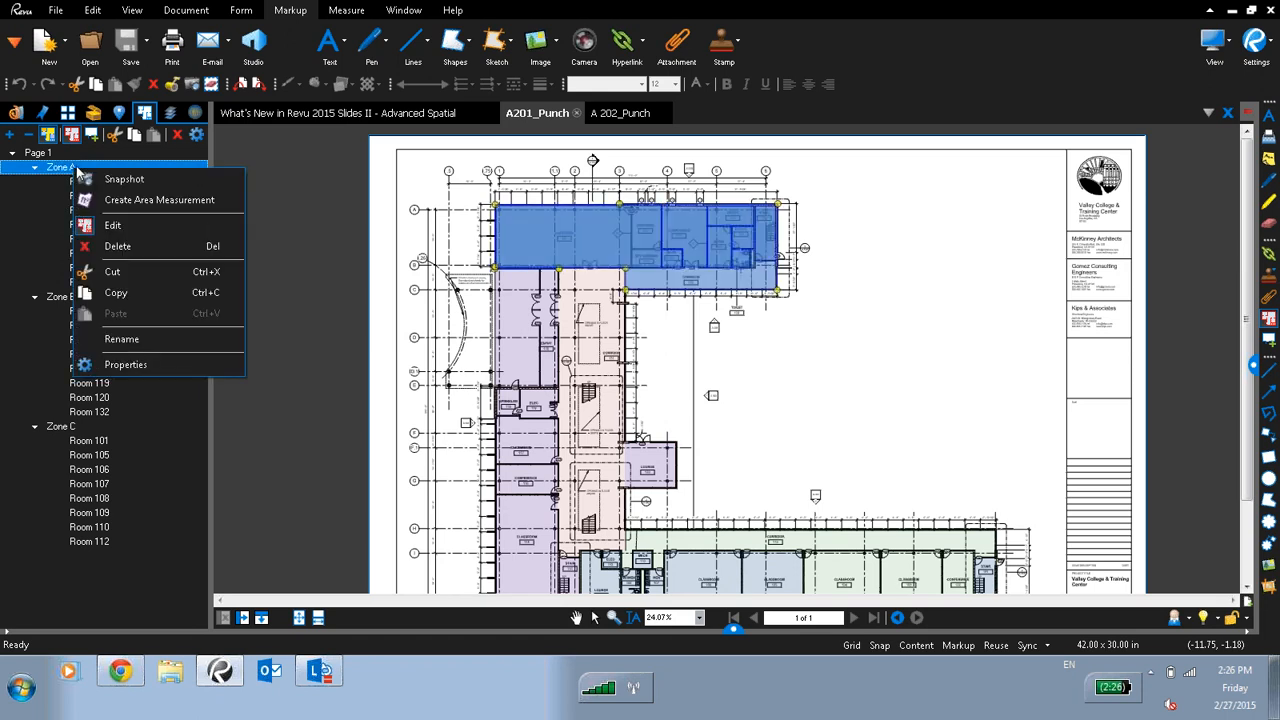
click(140, 291)
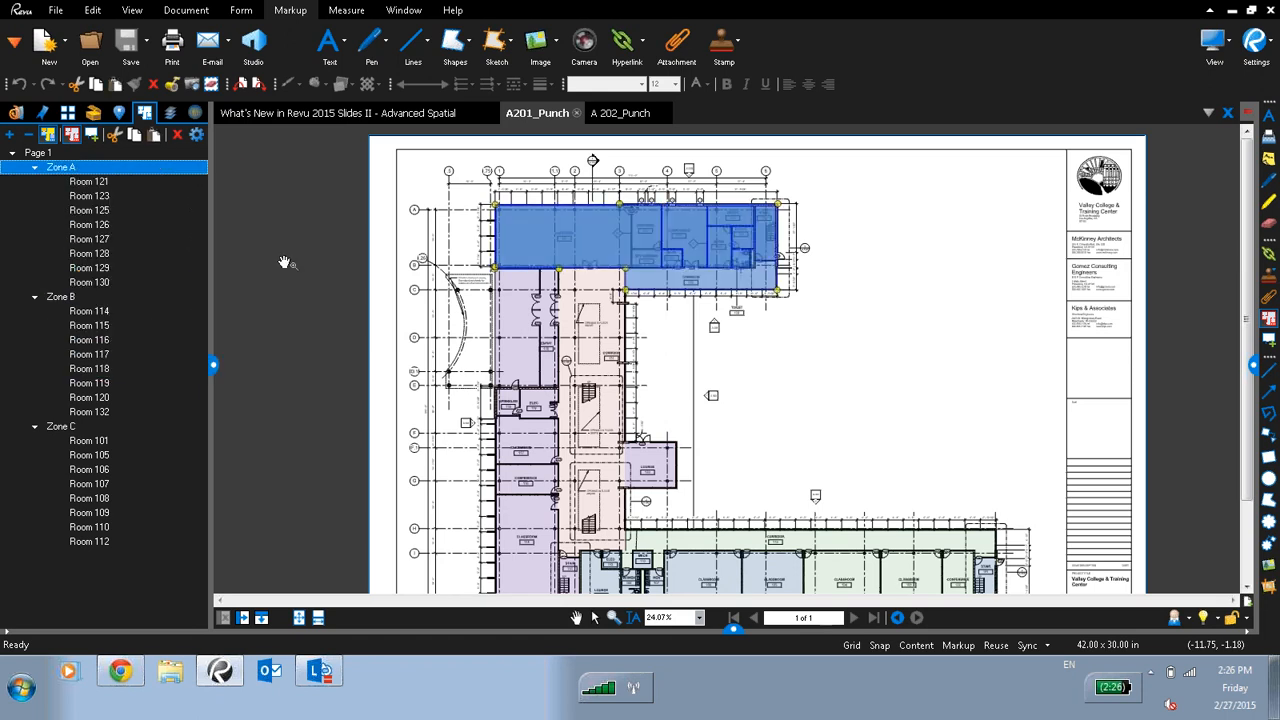
click(616, 116)
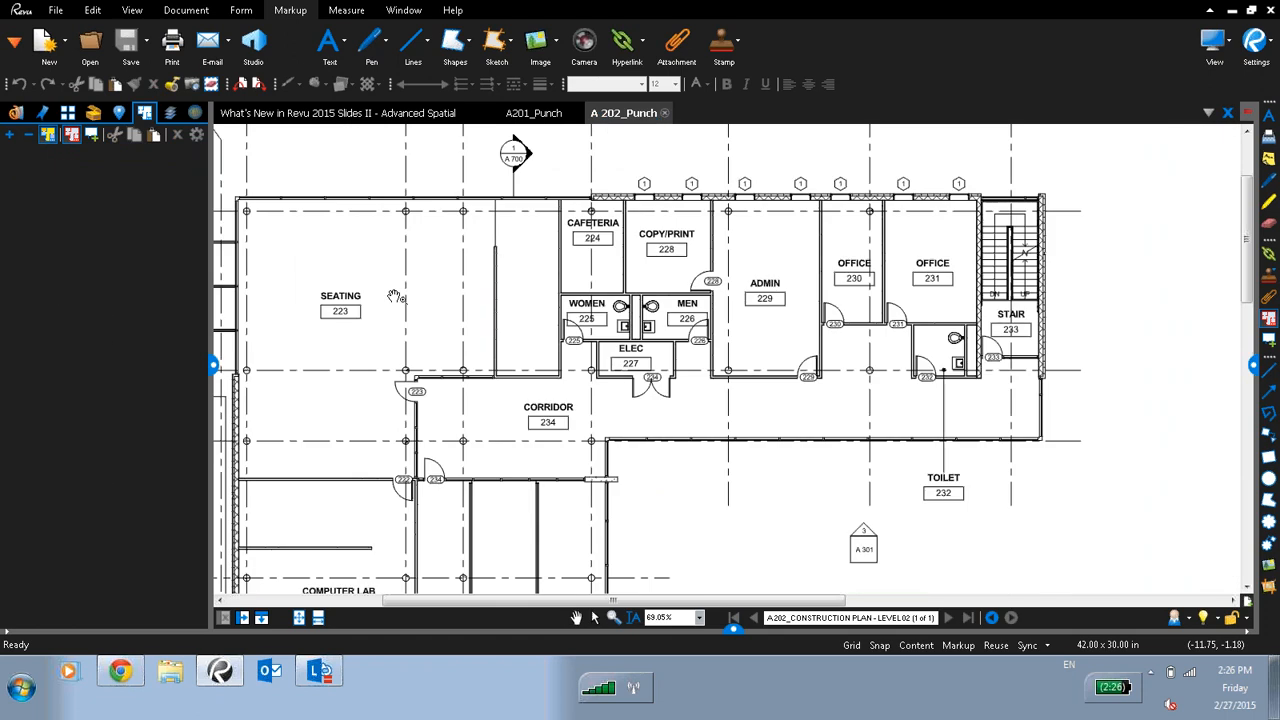
scroll(396, 296, down, 5)
drag(806, 210, 990, 180)
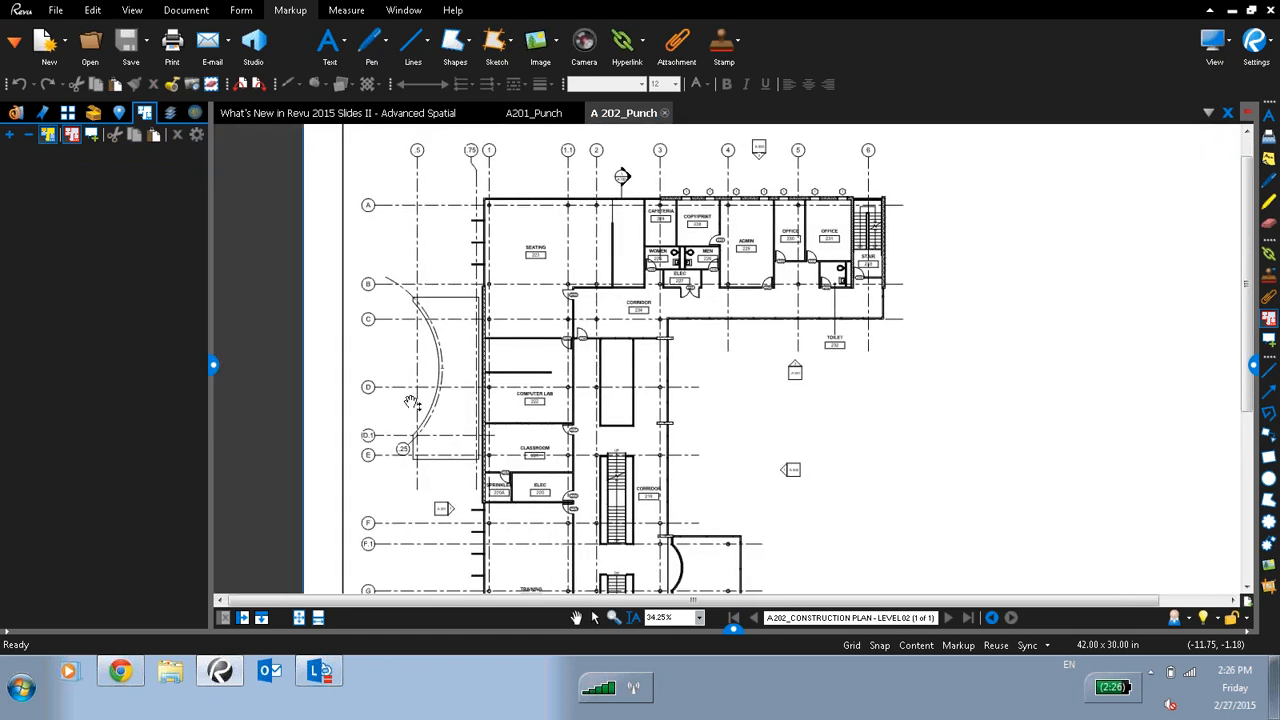
key(ctrl+v)
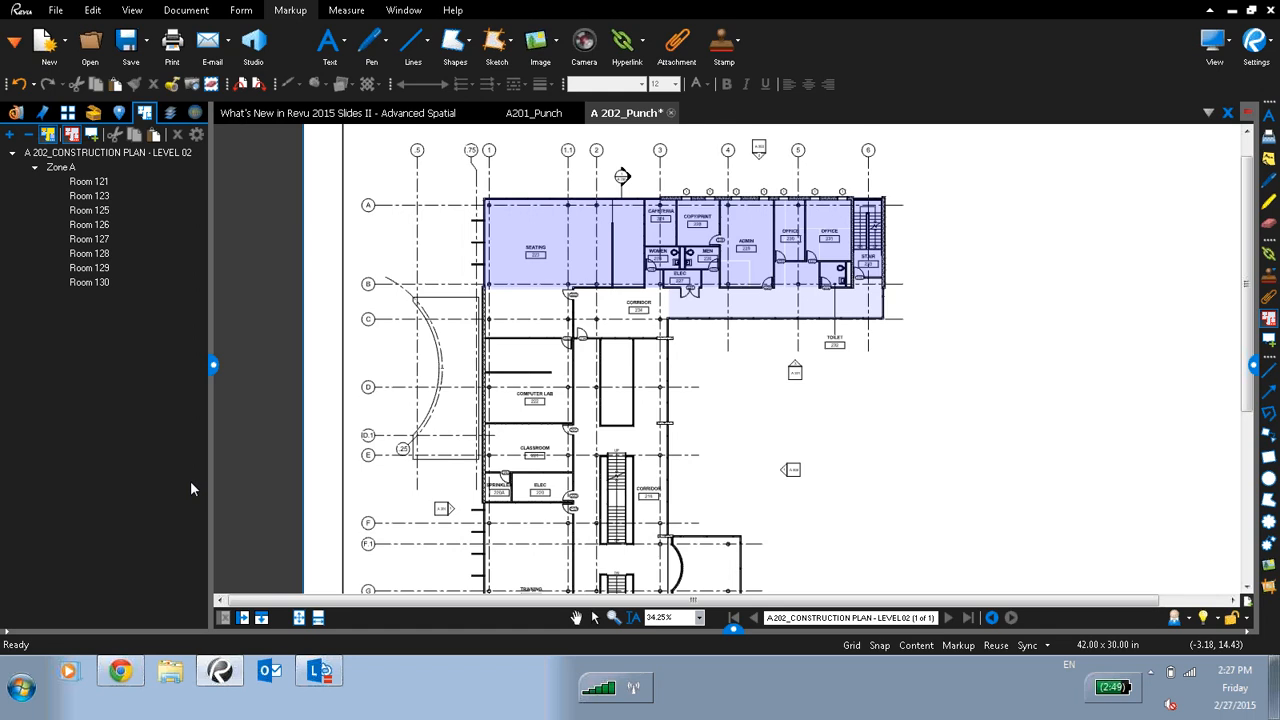
- Delete the Room 127 and Room 130 spaces from the pasted Zone A on the level 2 plan
click(96, 225)
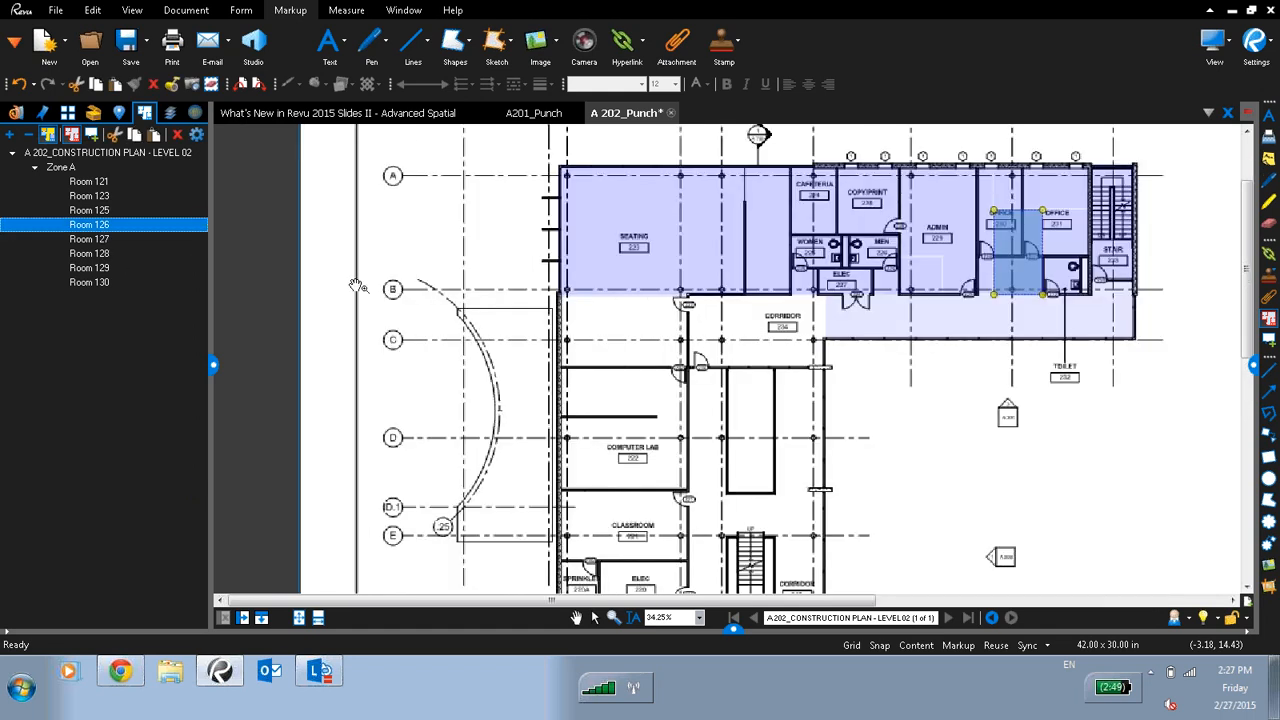
click(104, 240)
right_click(110, 247)
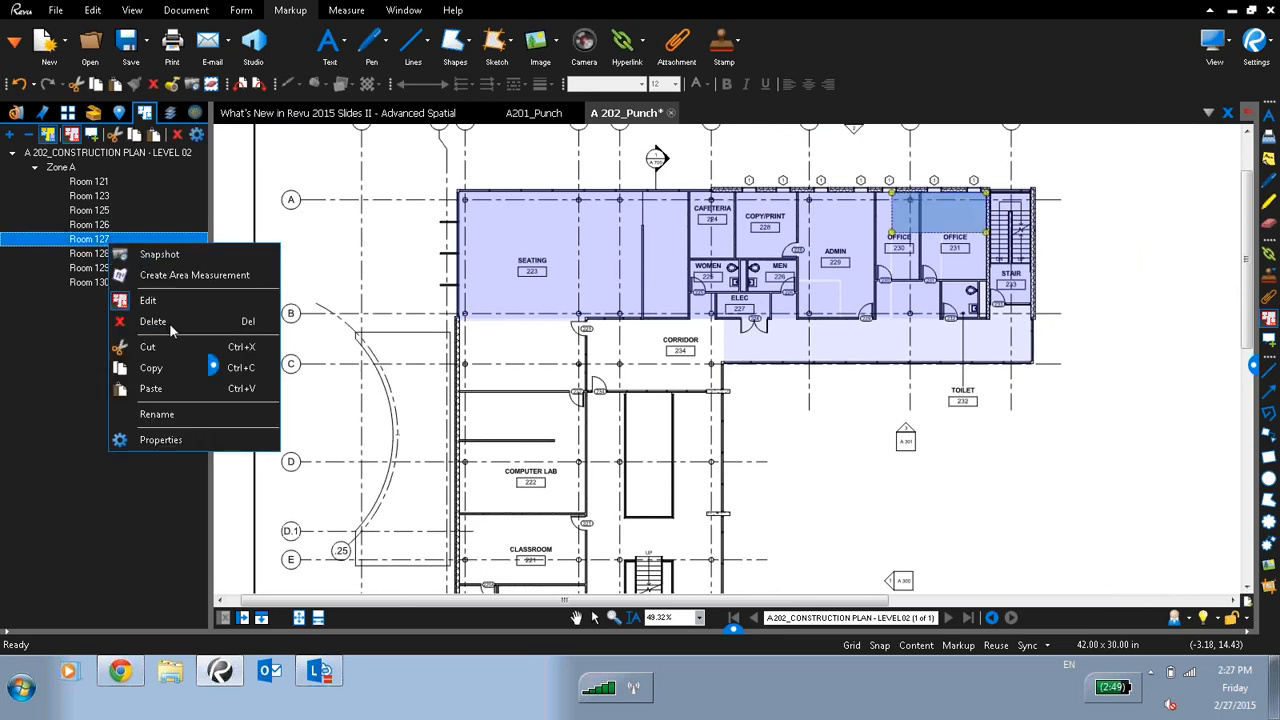
click(169, 322)
right_click(106, 268)
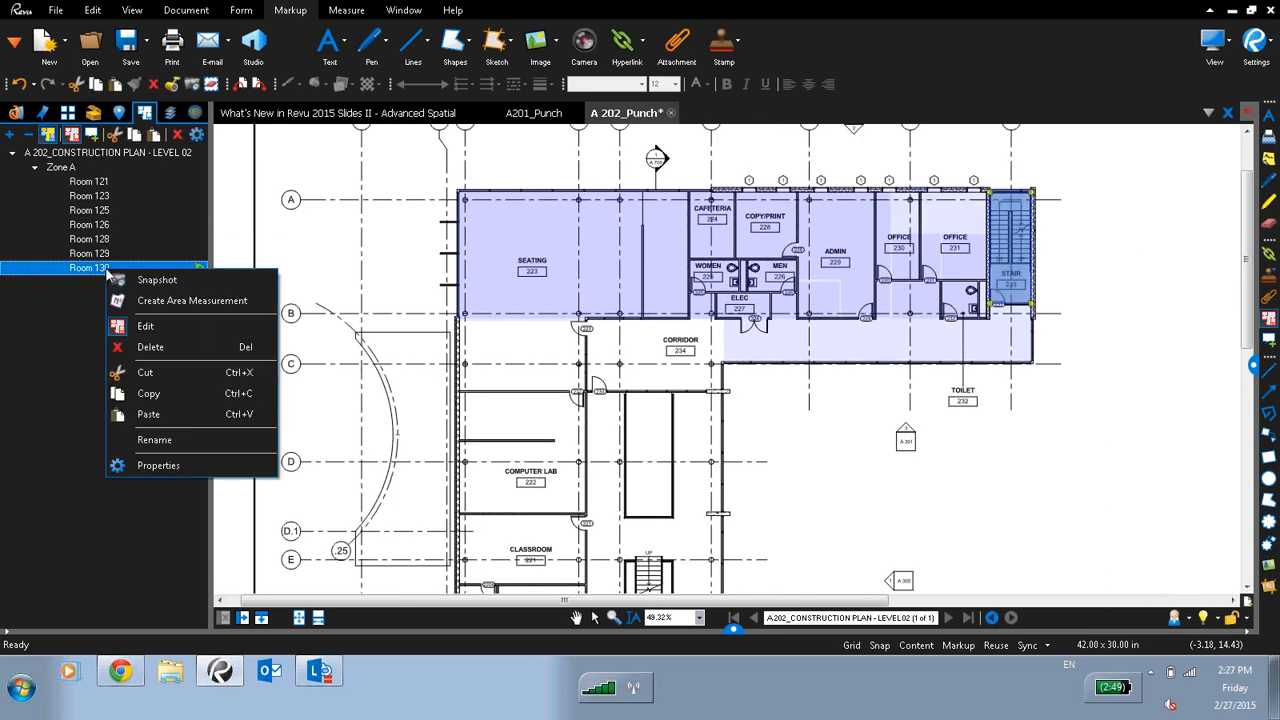
click(184, 349)
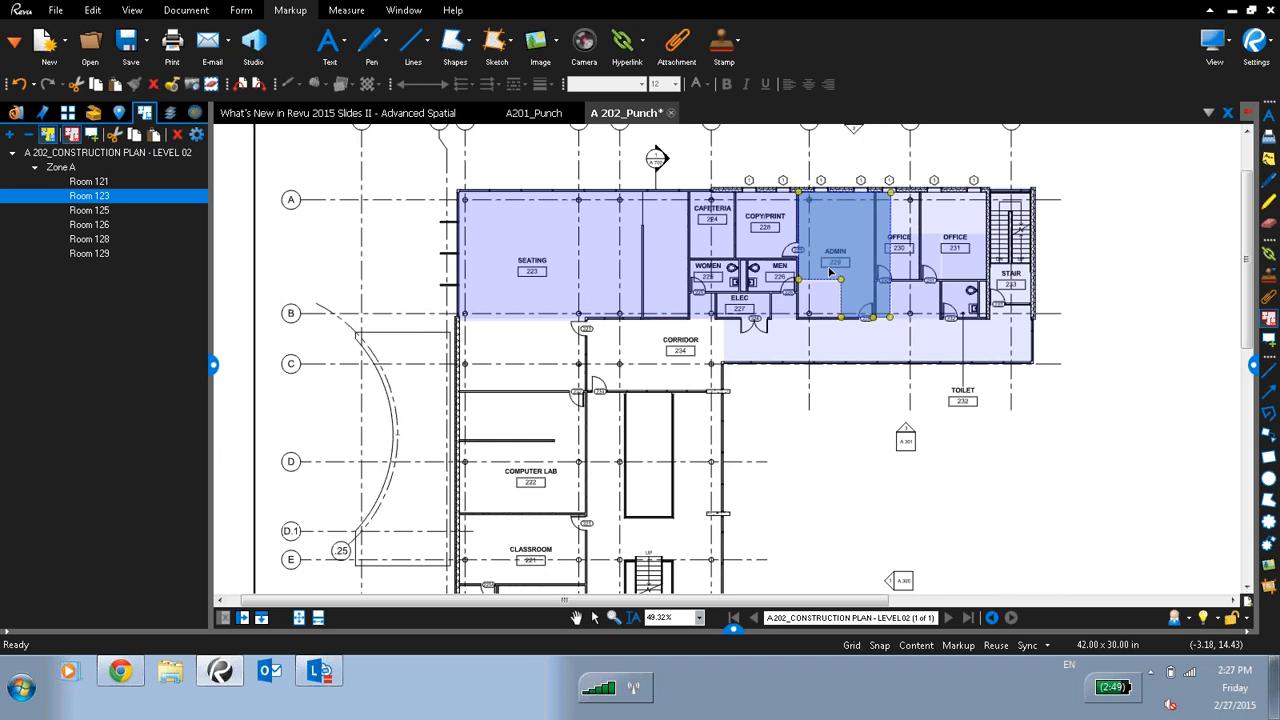
- Create a rectangular hyperlink to the Room 129 space over the A 300 marker beside the corridor, and follow it
click(101, 197)
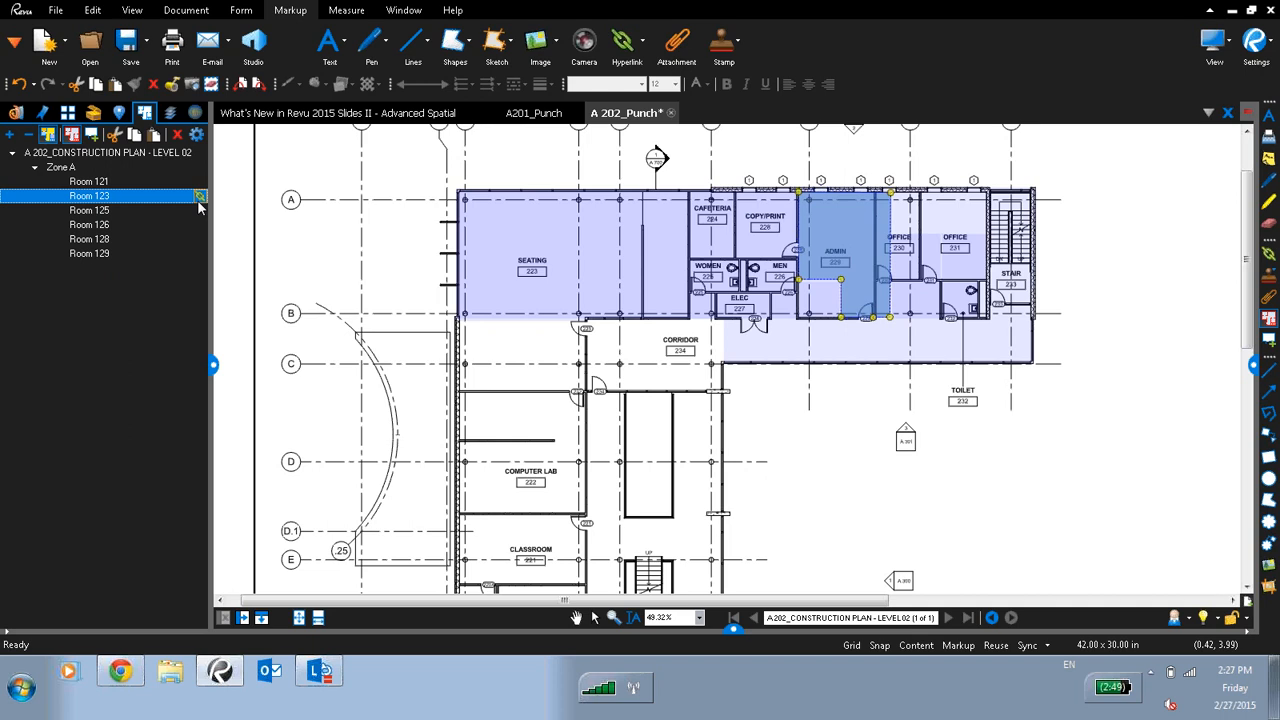
click(106, 254)
click(104, 240)
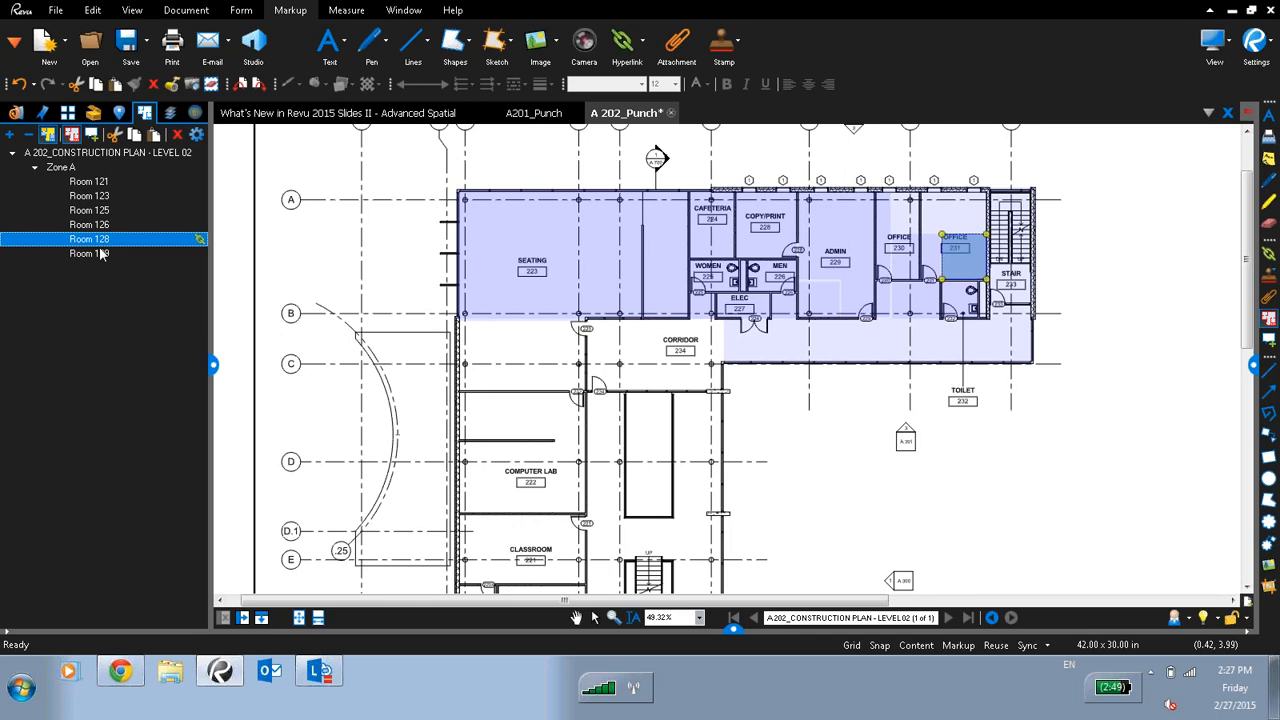
click(95, 255)
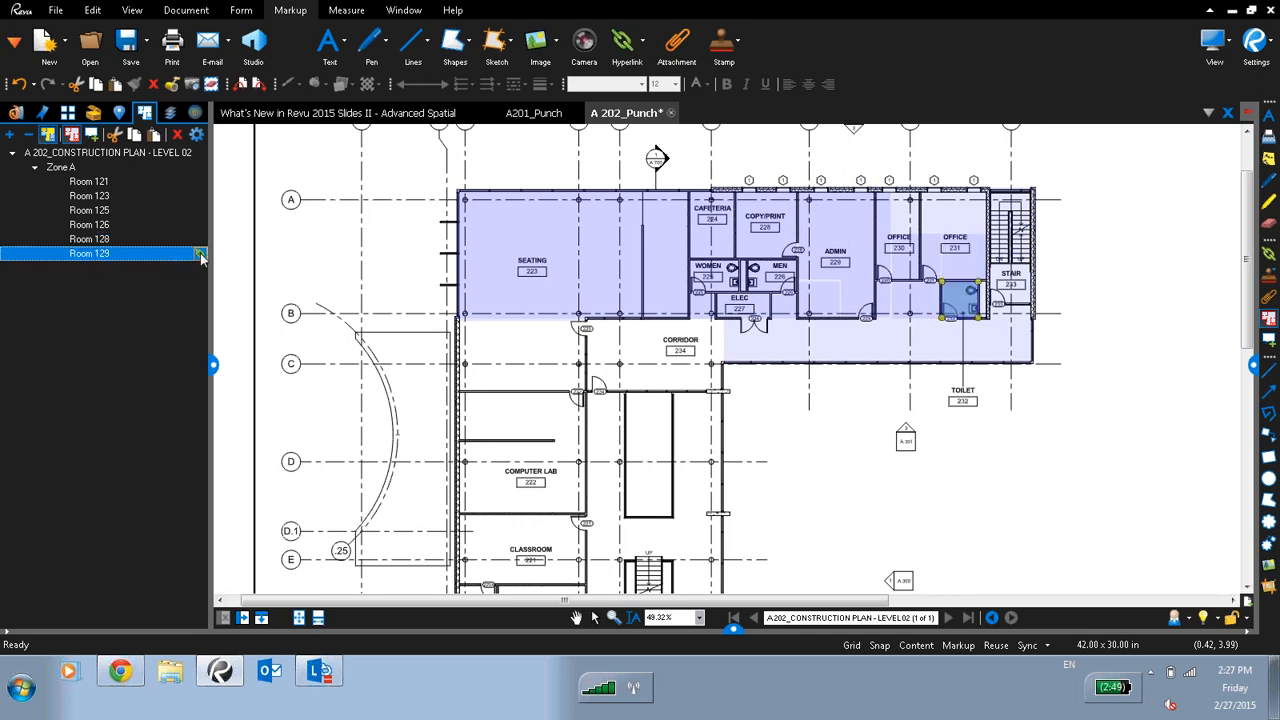
click(826, 496)
scroll(826, 496, up, 2)
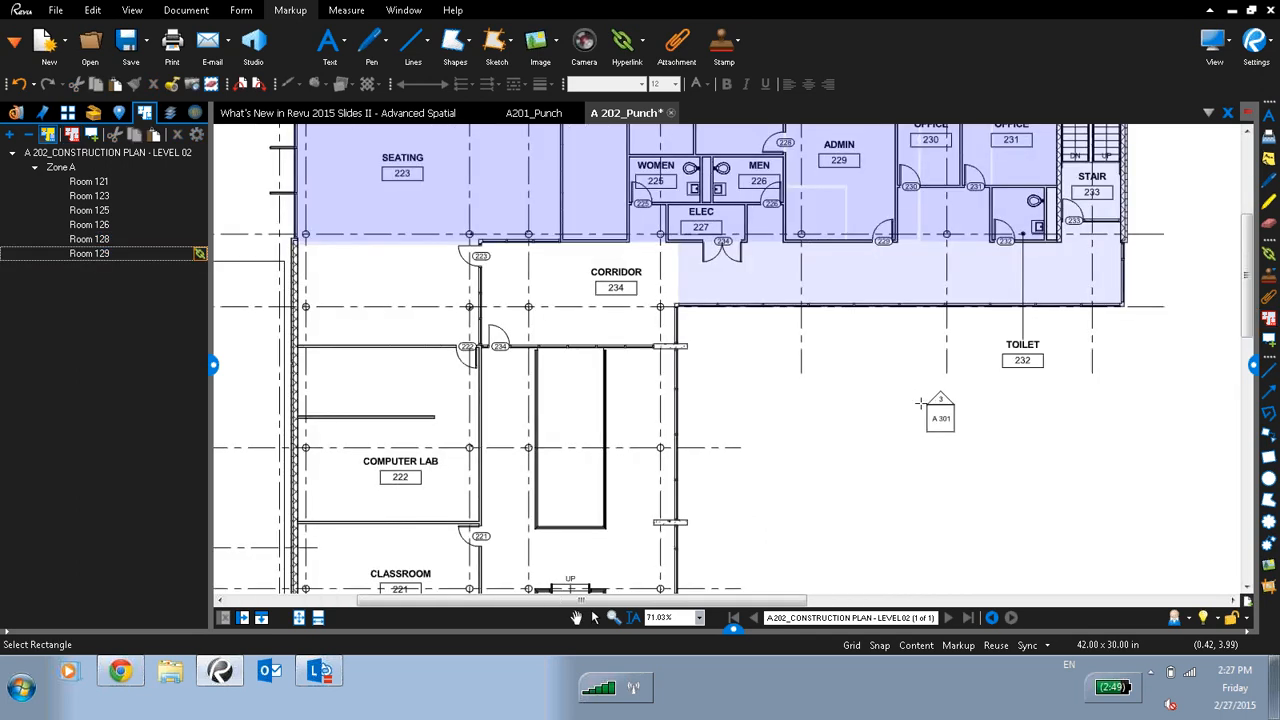
scroll(888, 438, down, 2)
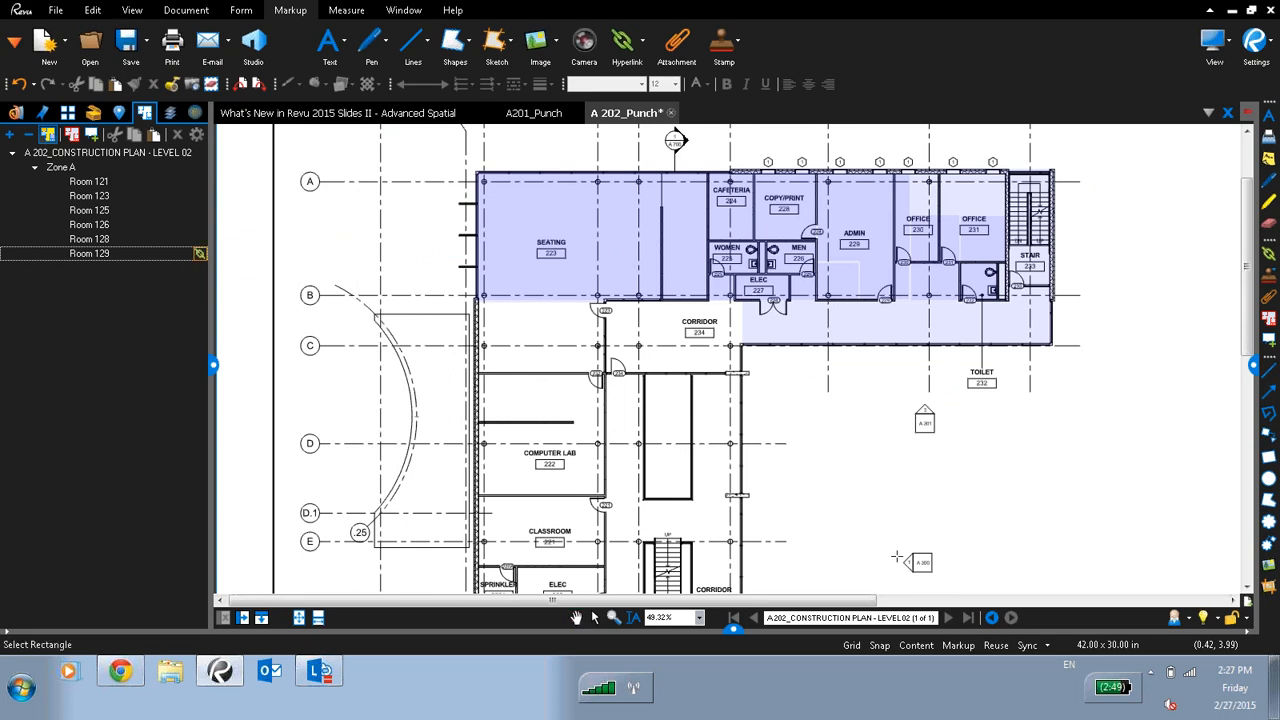
drag(899, 549, 937, 575)
click(932, 569)
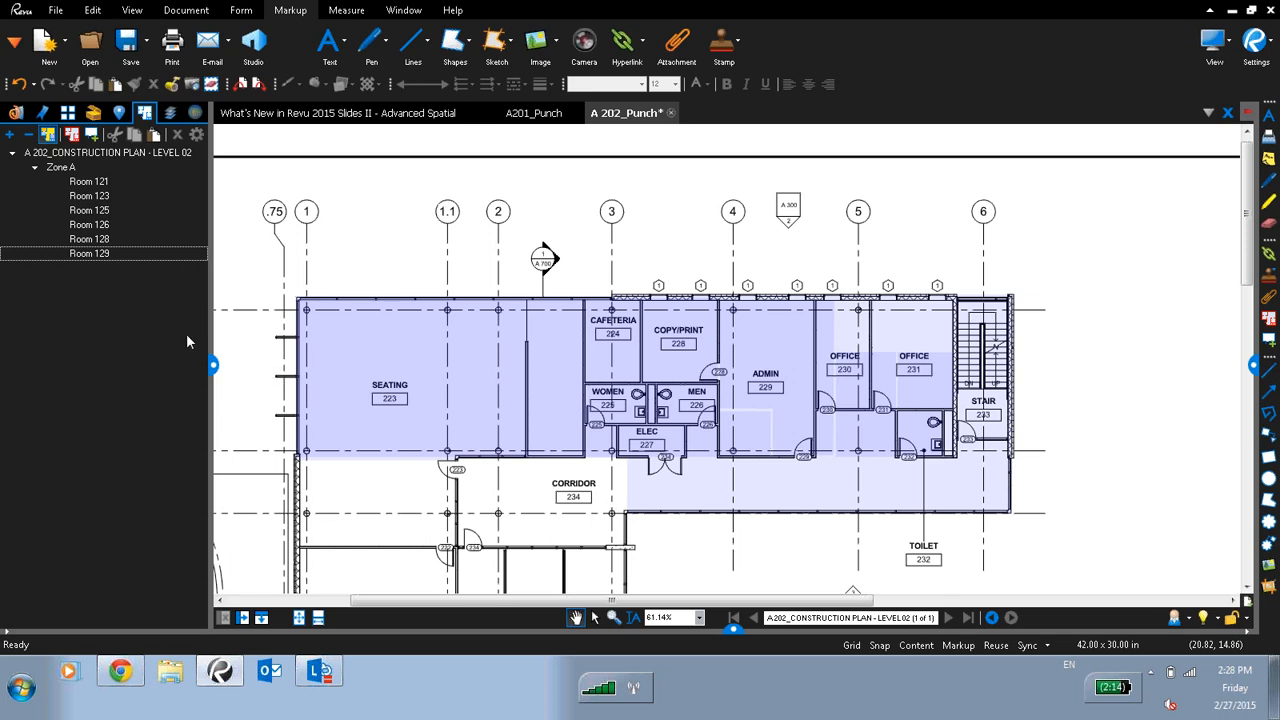
- Create area measurements from the Room 129 and Room 128 spaces on the level 2 plan
right_click(105, 256)
click(230, 285)
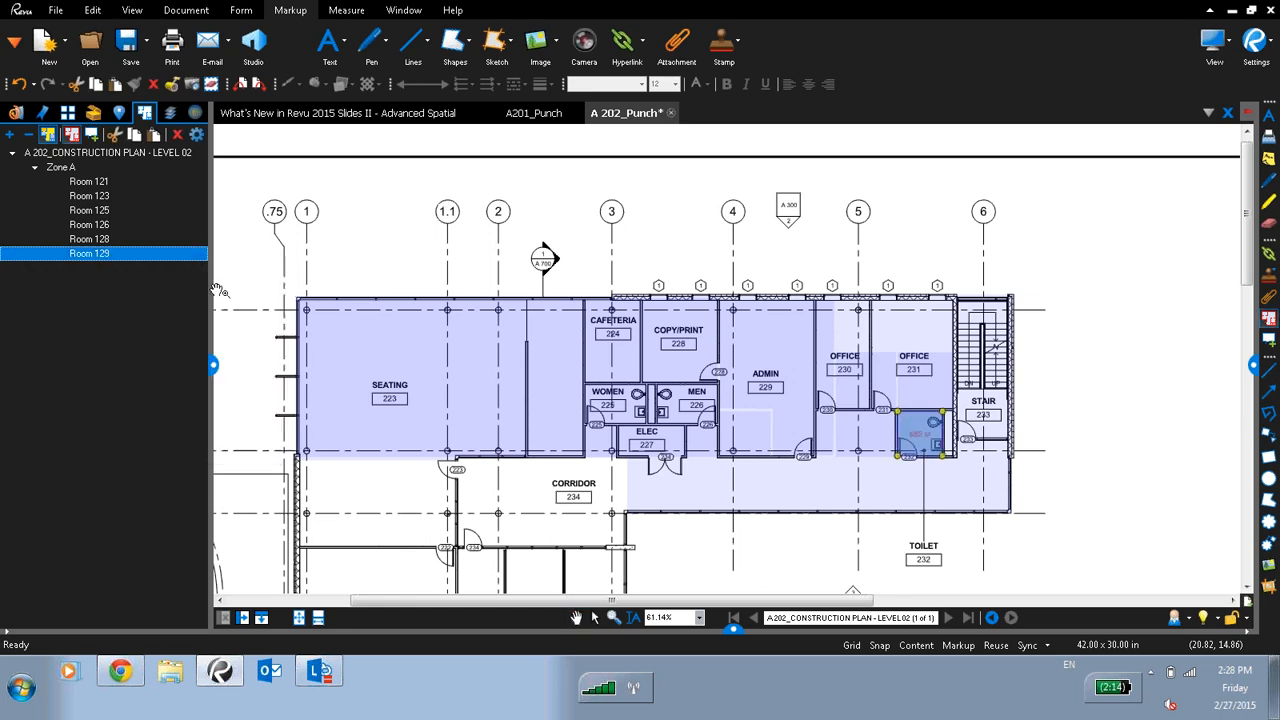
scroll(1052, 505, up, 3)
scroll(1052, 505, down, 2)
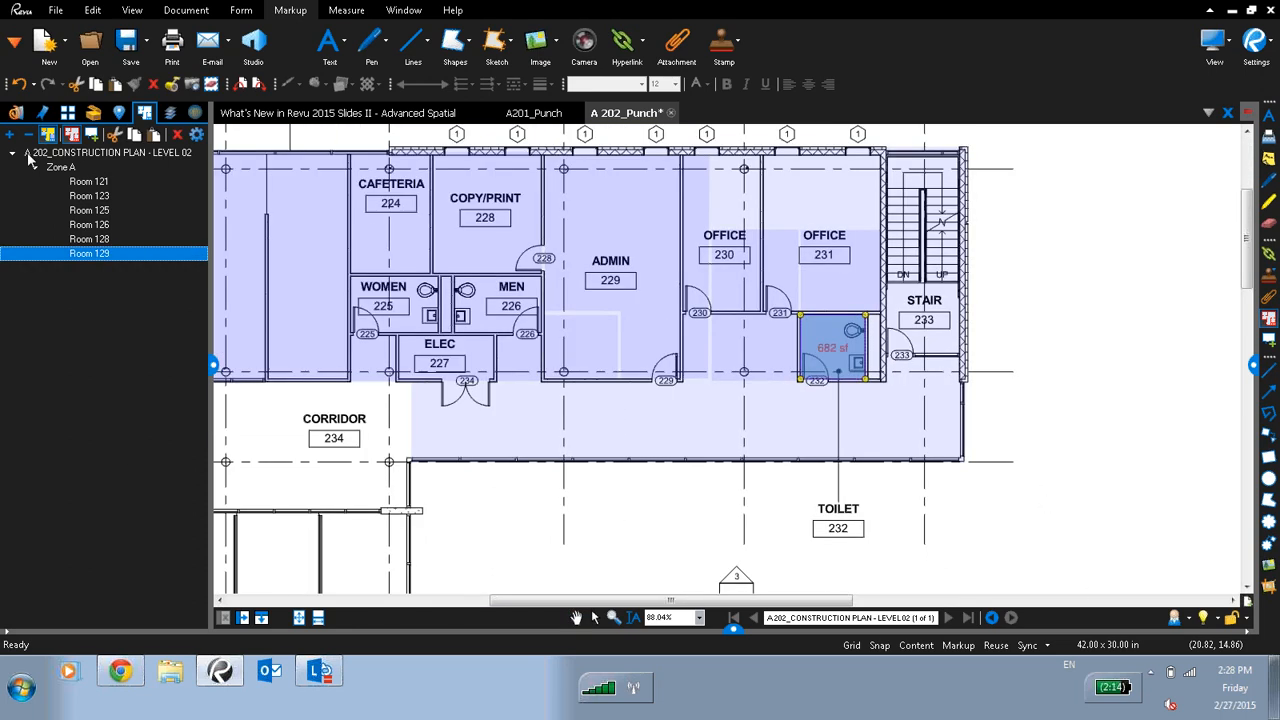
right_click(105, 239)
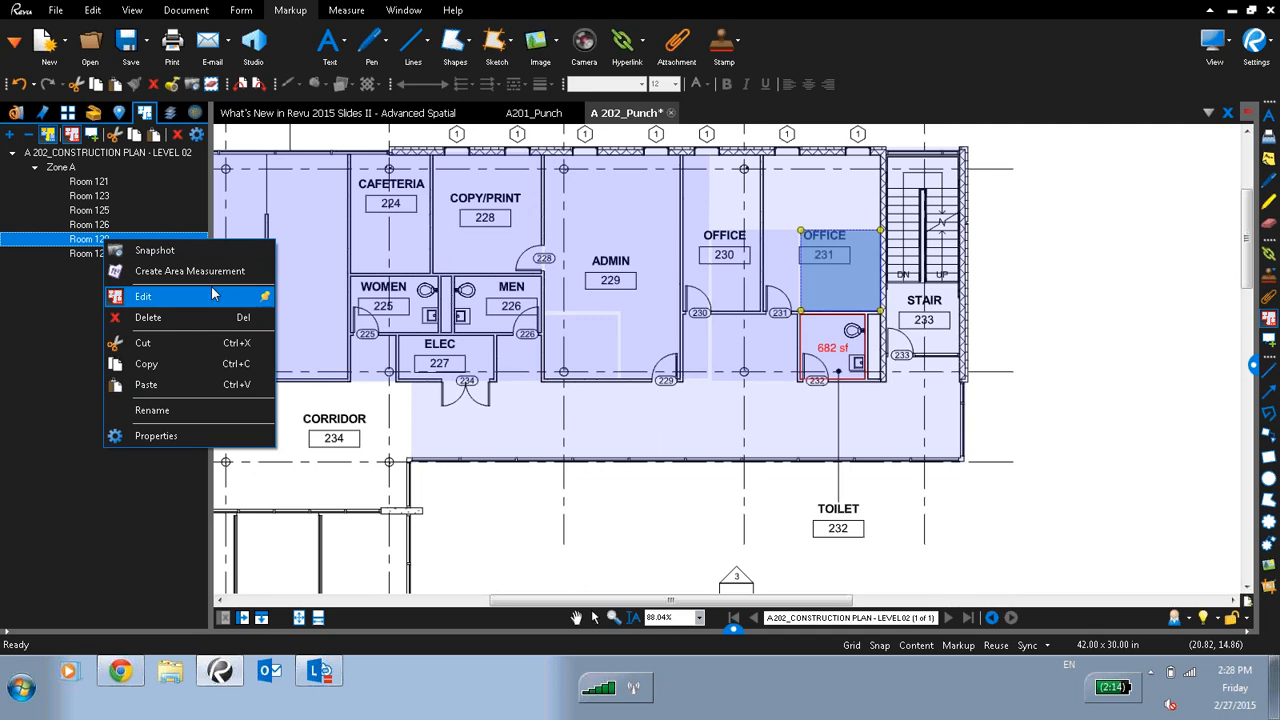
click(200, 271)
click(1035, 474)
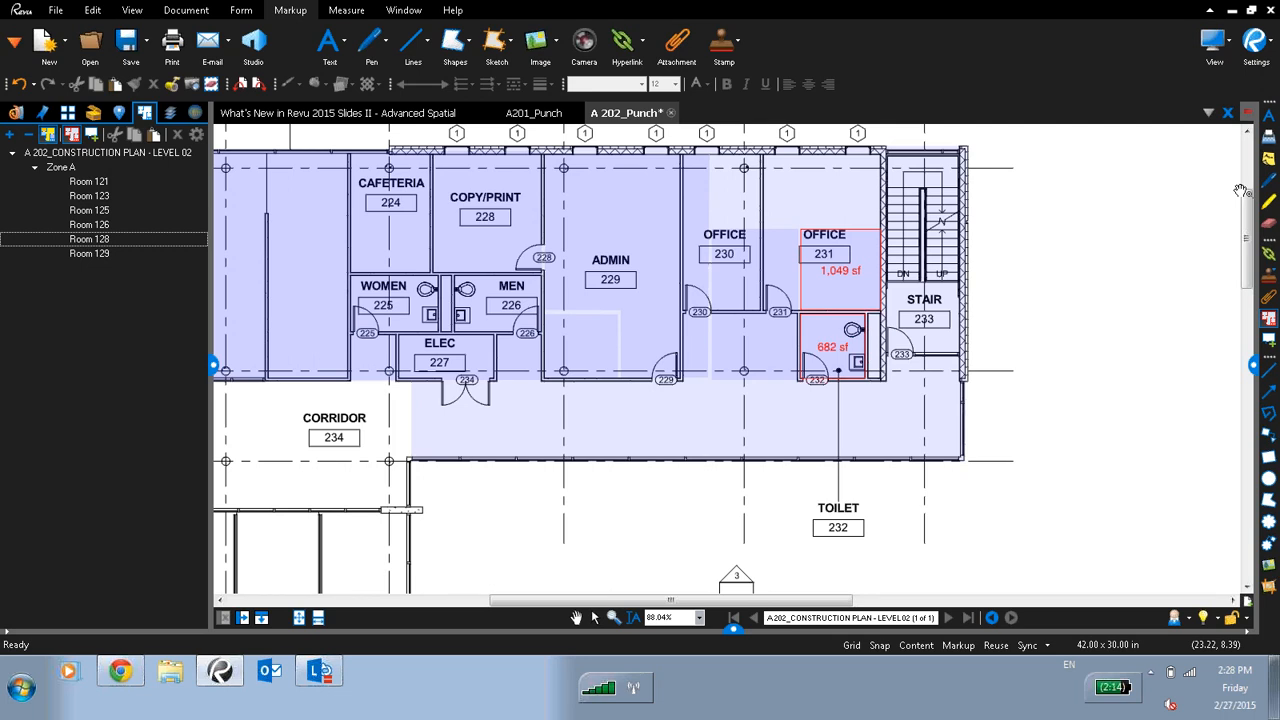
- Close A 202_Punch without saving its changes
click(1228, 113)
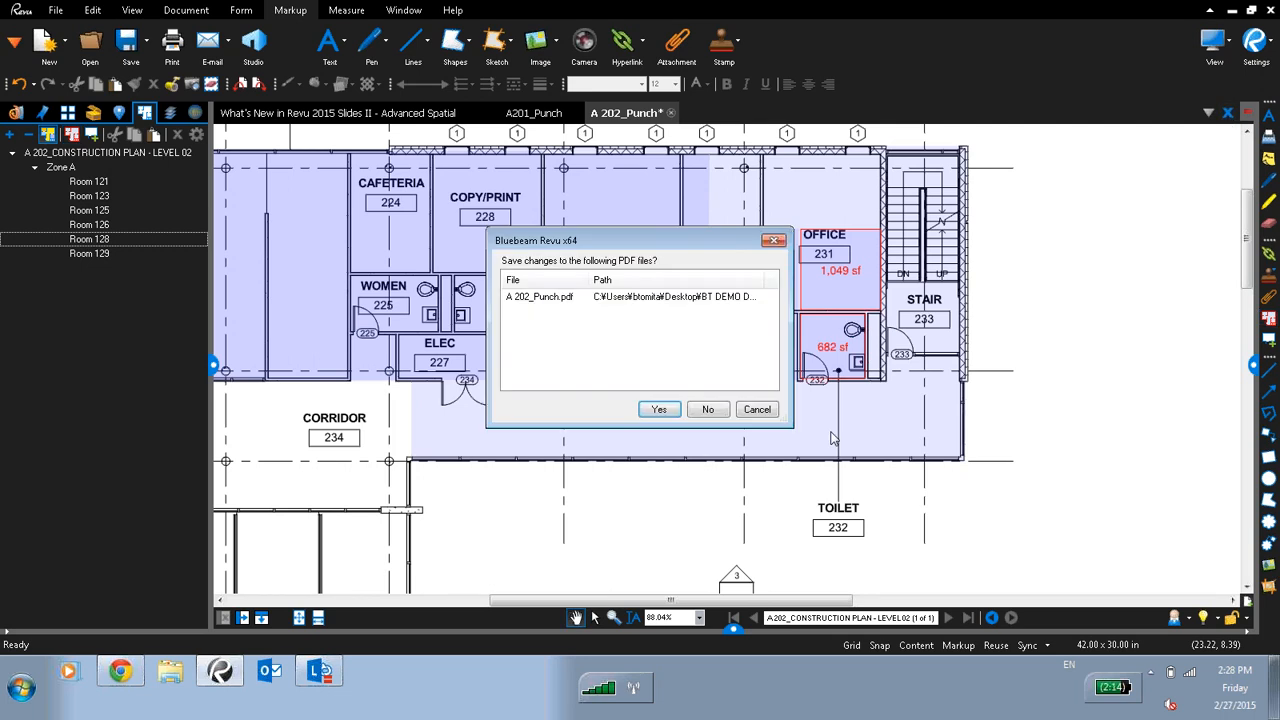
click(708, 410)
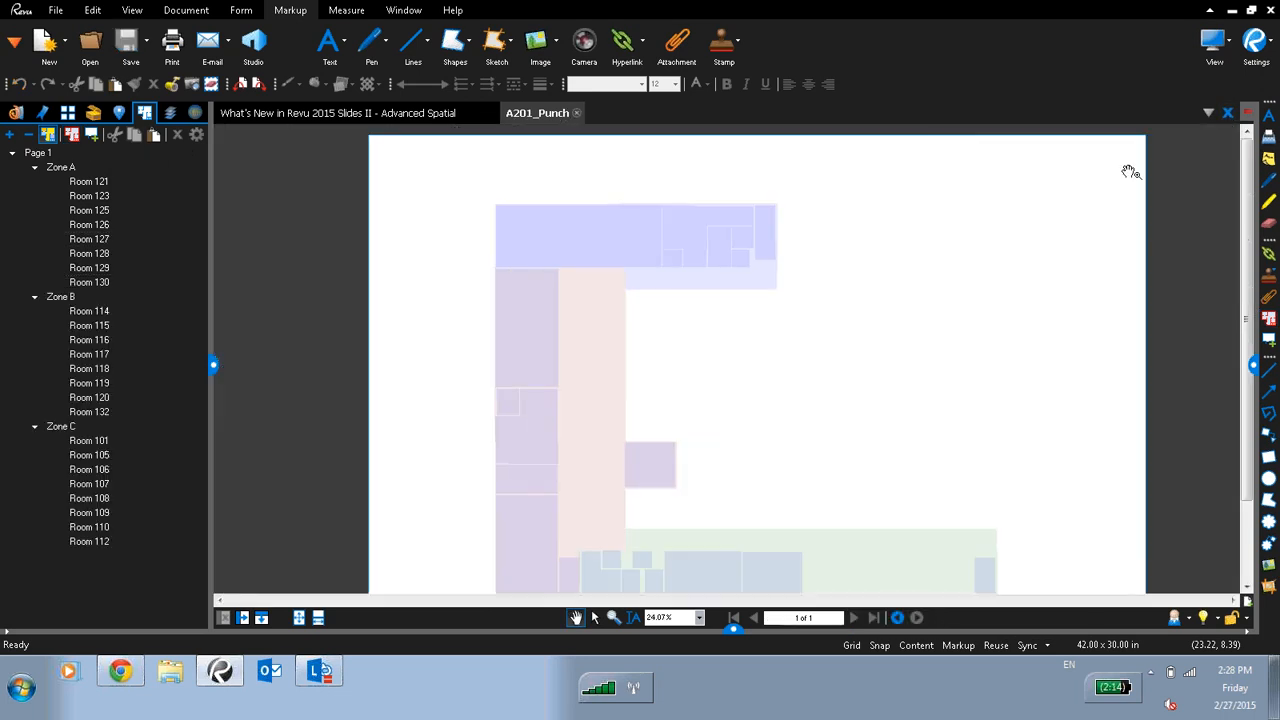
- Close A201_Punch and open A201_Backcheck.pdf from the Revu2015 Demo category
click(1228, 113)
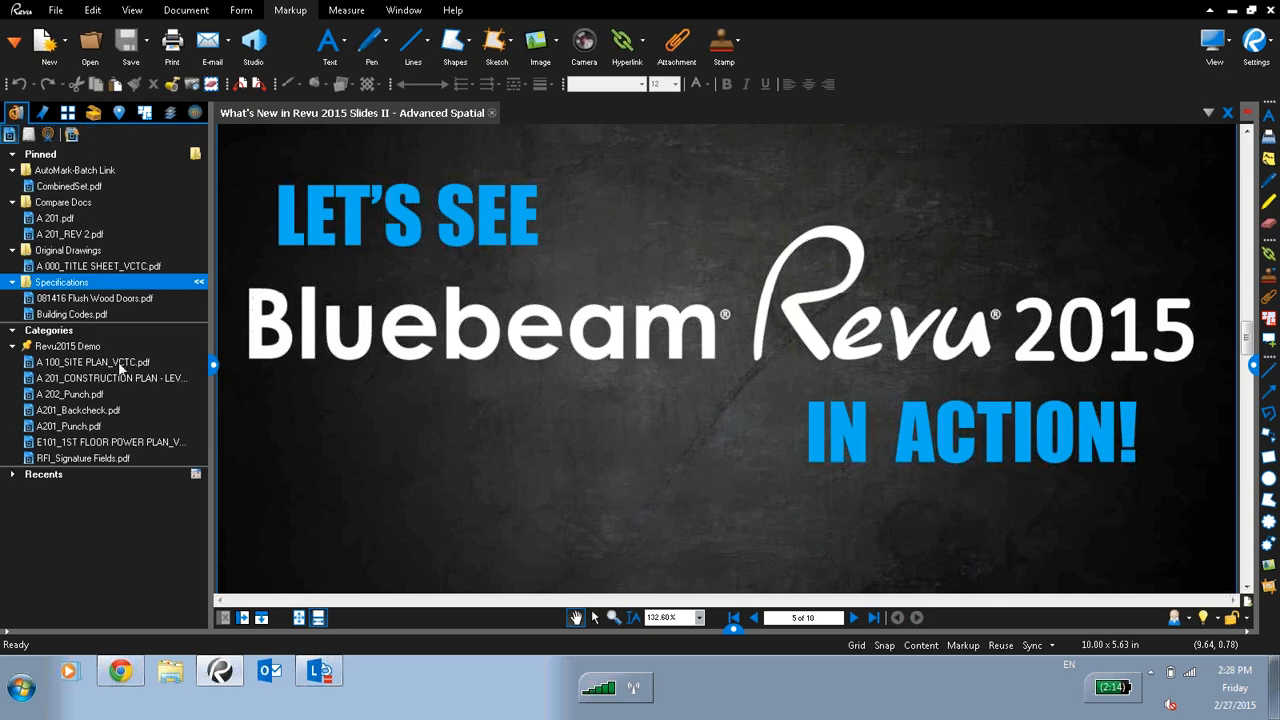
click(110, 412)
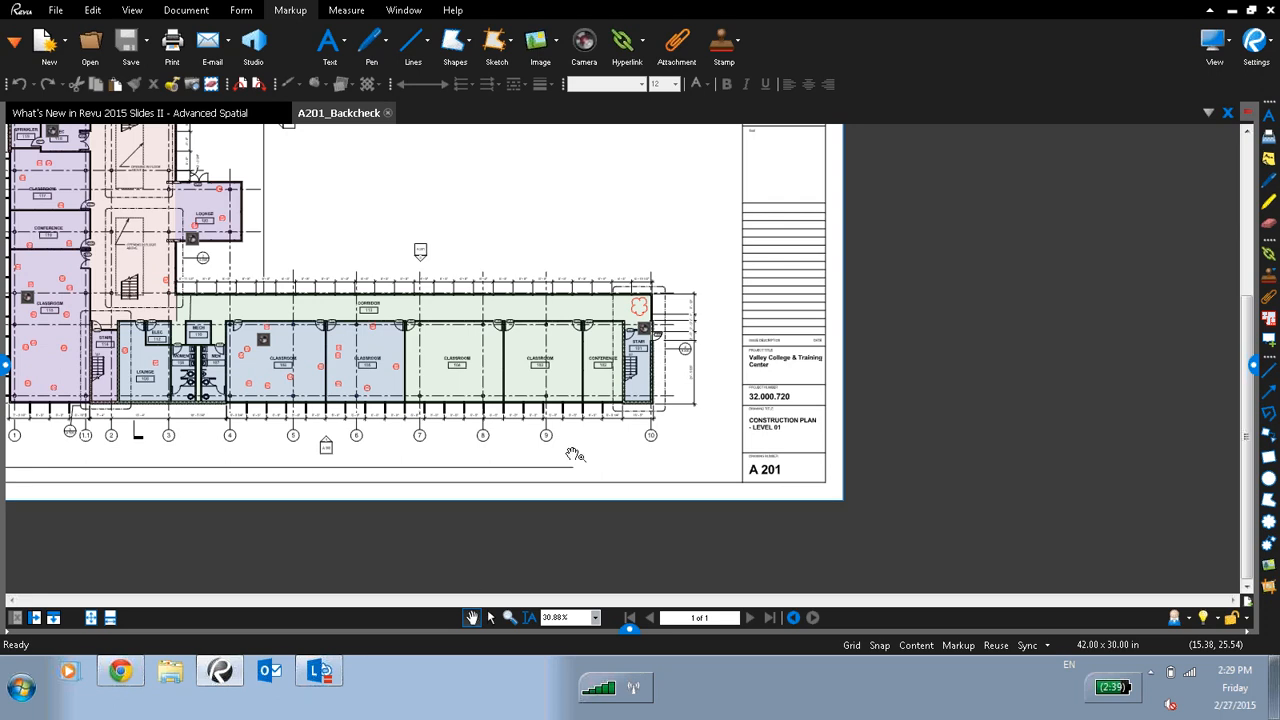
- Play the Exposed Conduit video captured beside Stair 101 and bring up its export options
scroll(637, 352, up, 3)
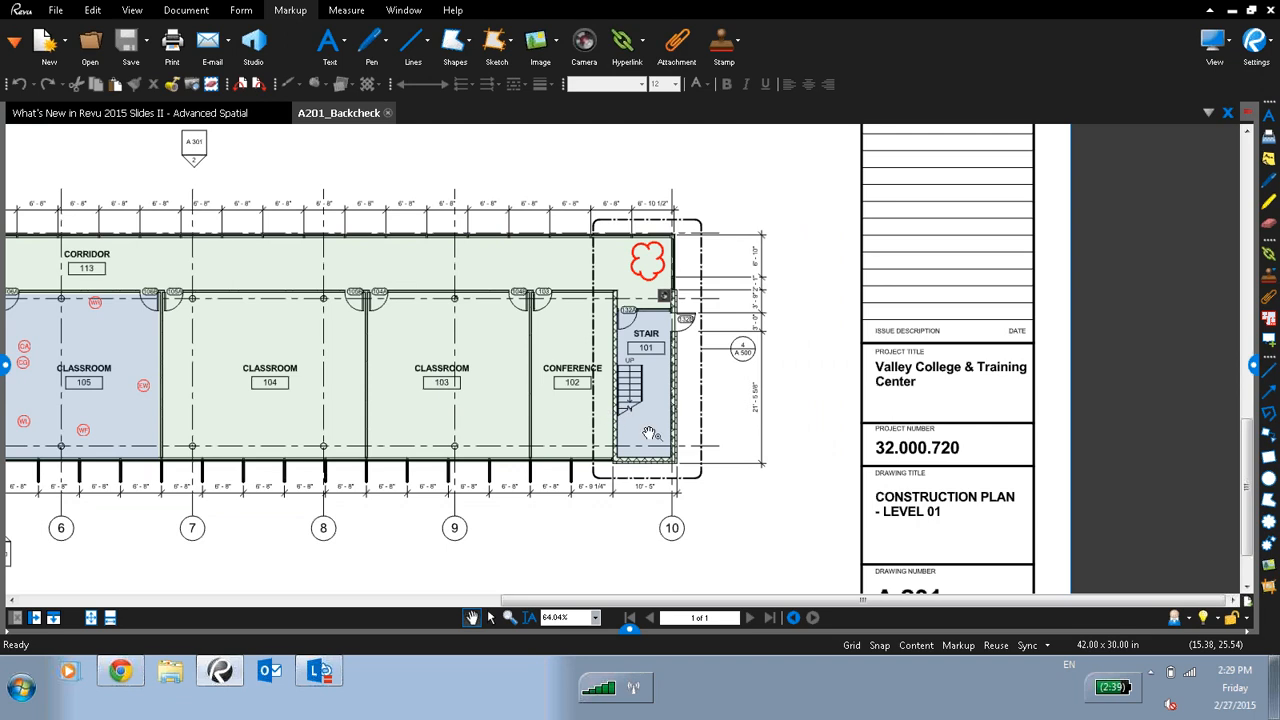
click(665, 297)
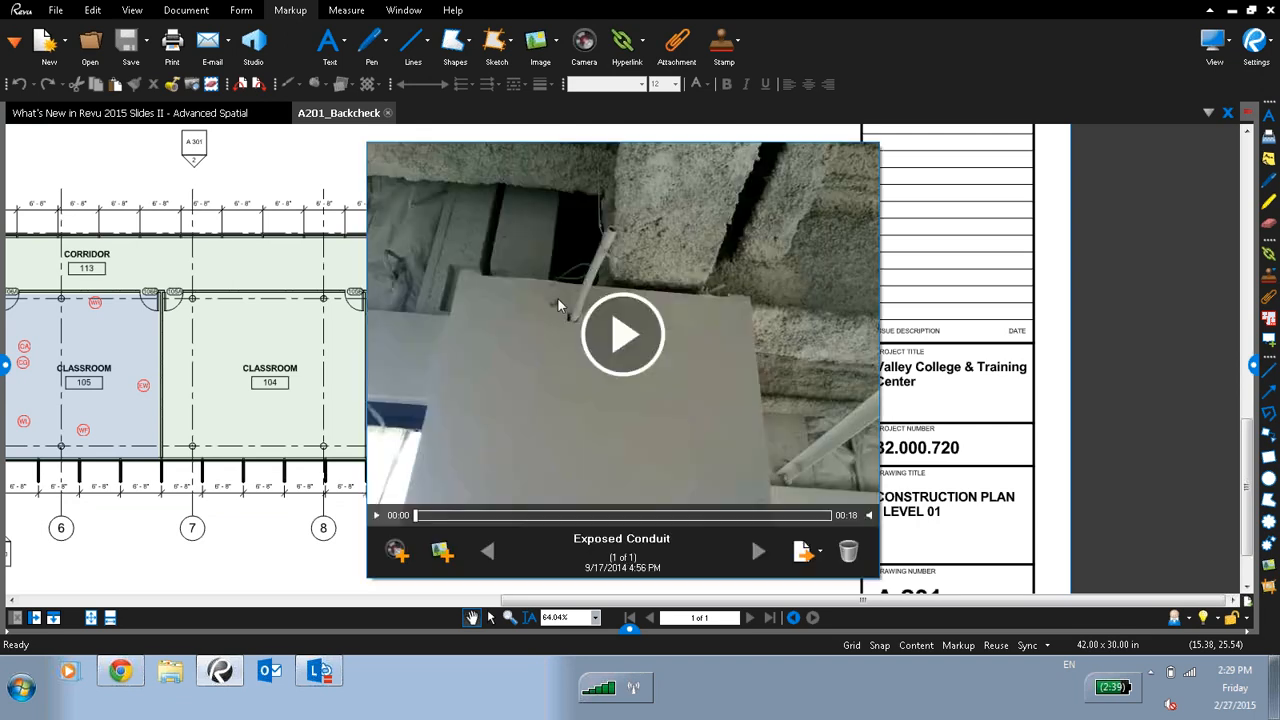
click(608, 330)
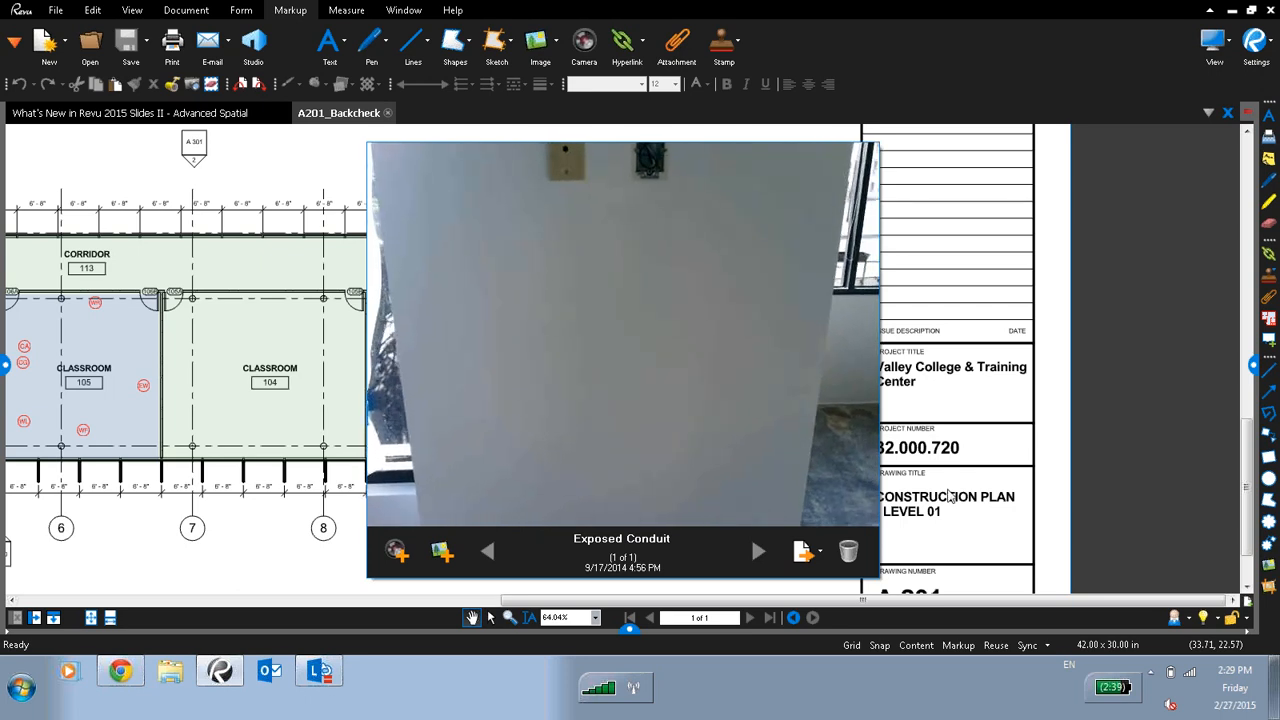
click(813, 560)
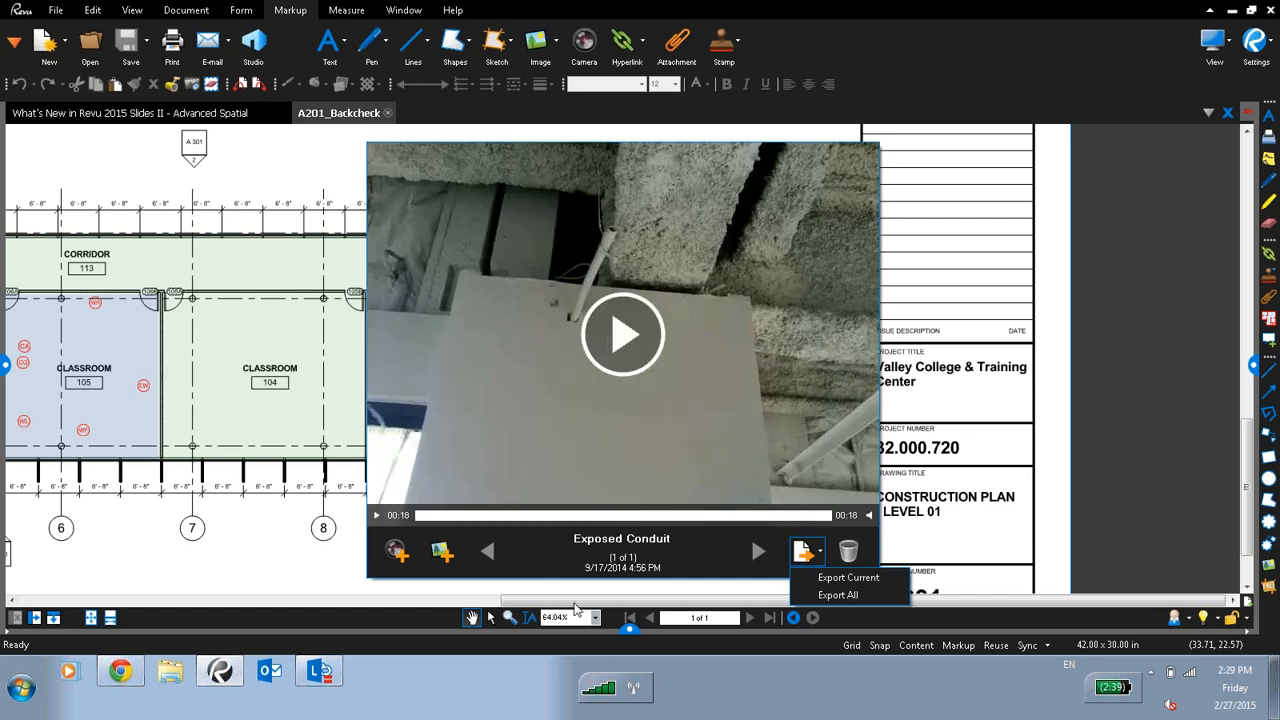
- Sort the A201_Backcheck markups by Capture, generate a Letter portrait Capture Summary with 25% padding, and look through its pages
drag(629, 627, 640, 398)
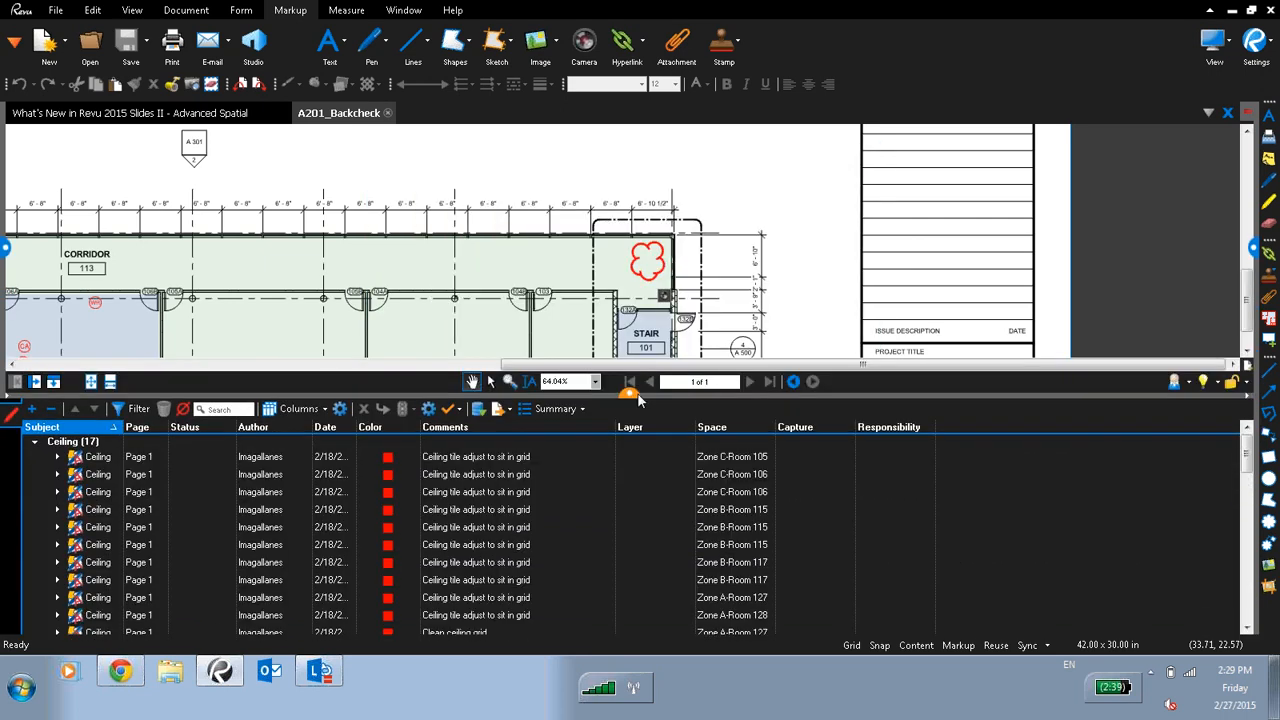
click(829, 428)
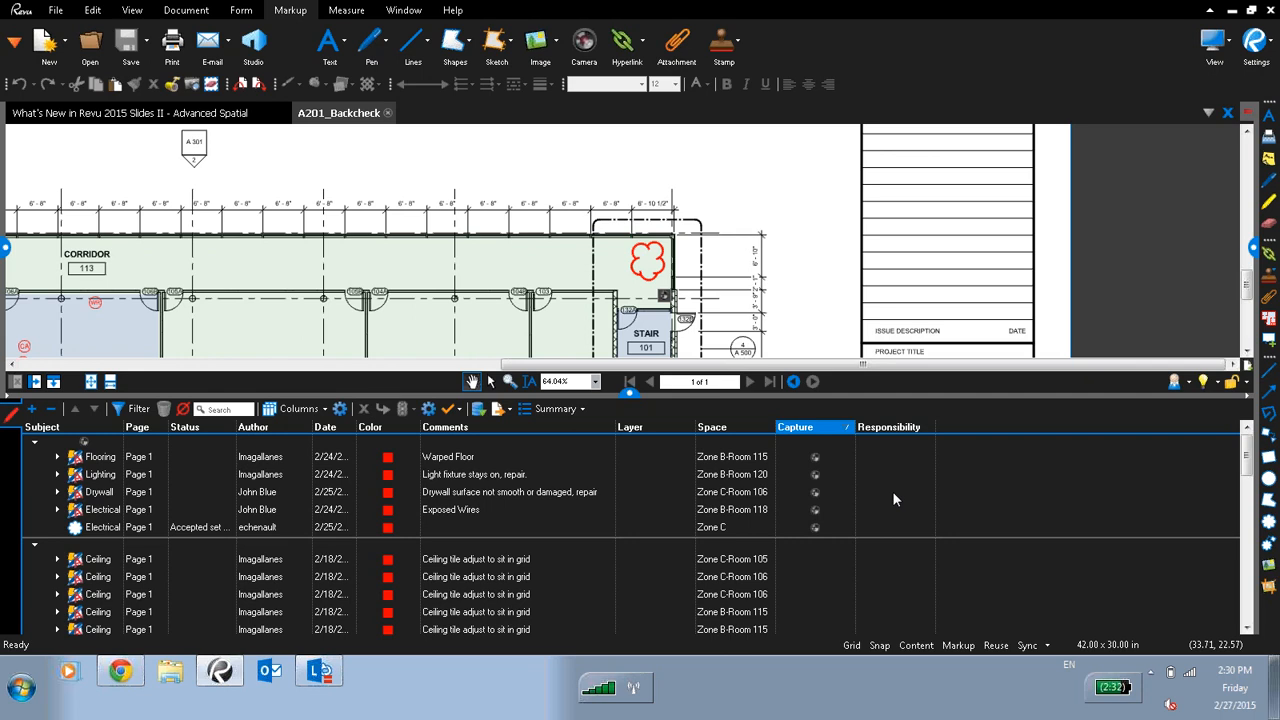
click(578, 409)
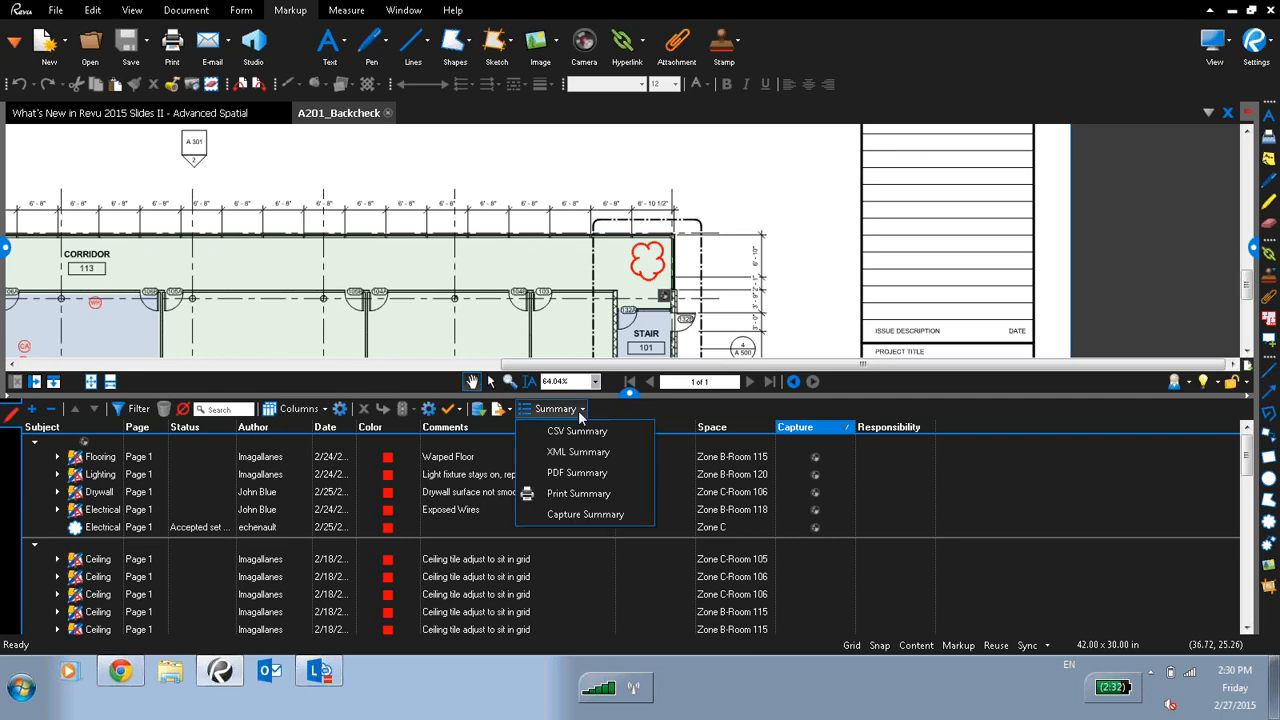
click(585, 515)
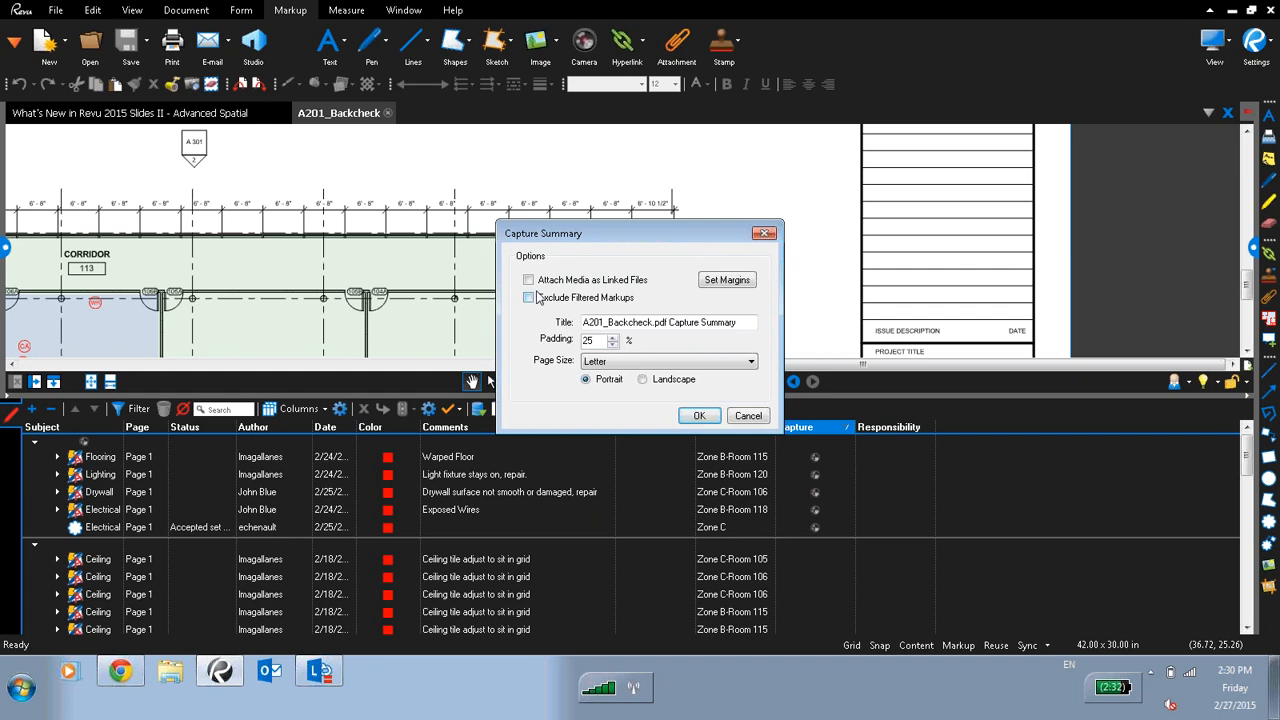
click(700, 416)
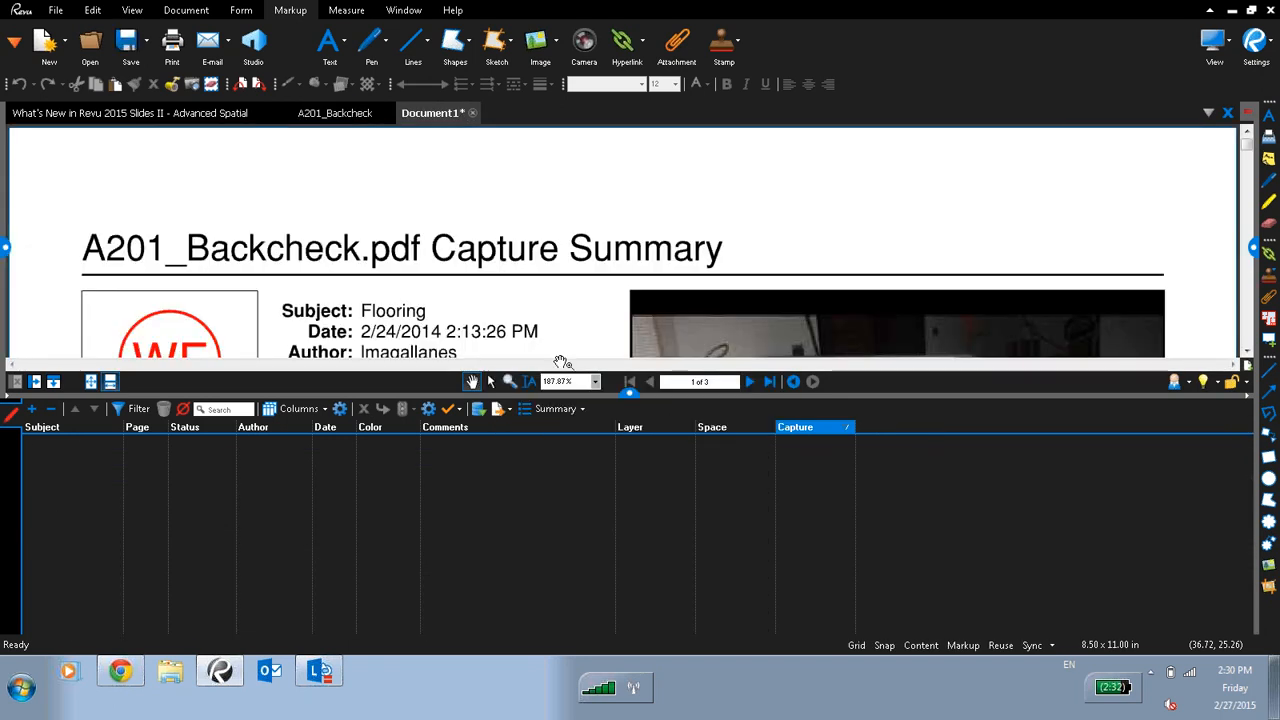
click(629, 393)
scroll(690, 369, down, 10)
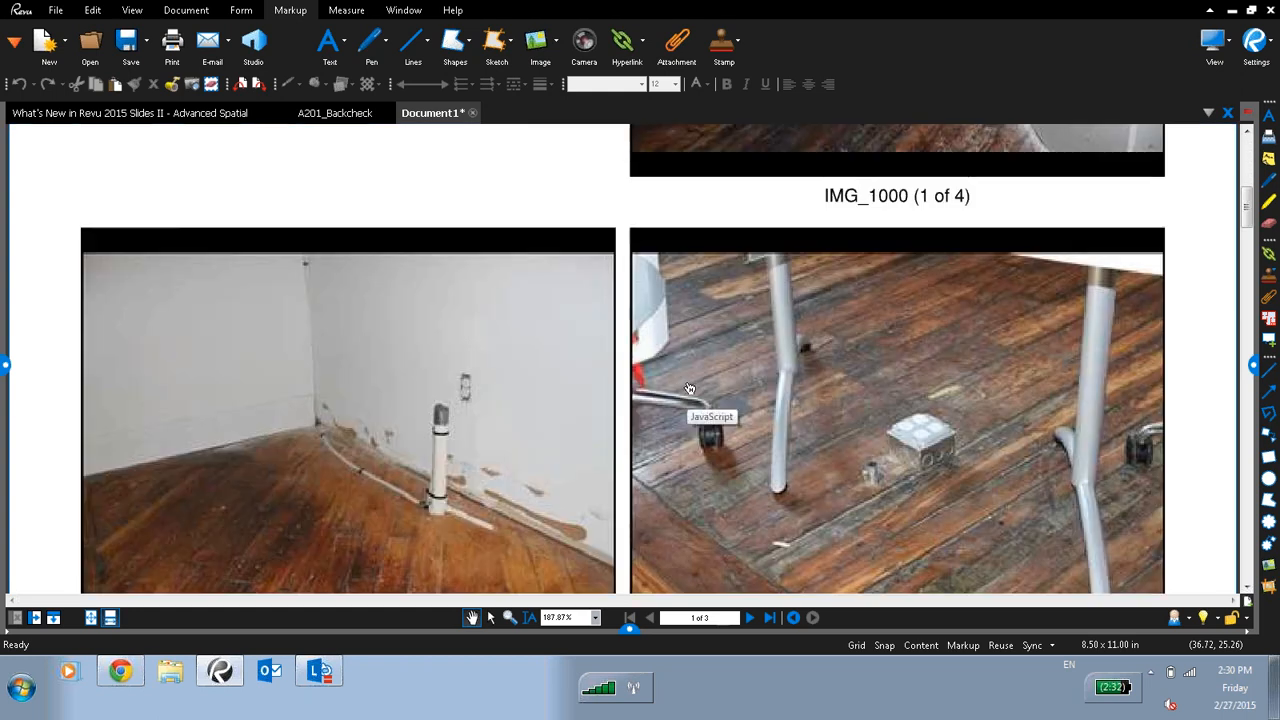
scroll(690, 389, down, 5)
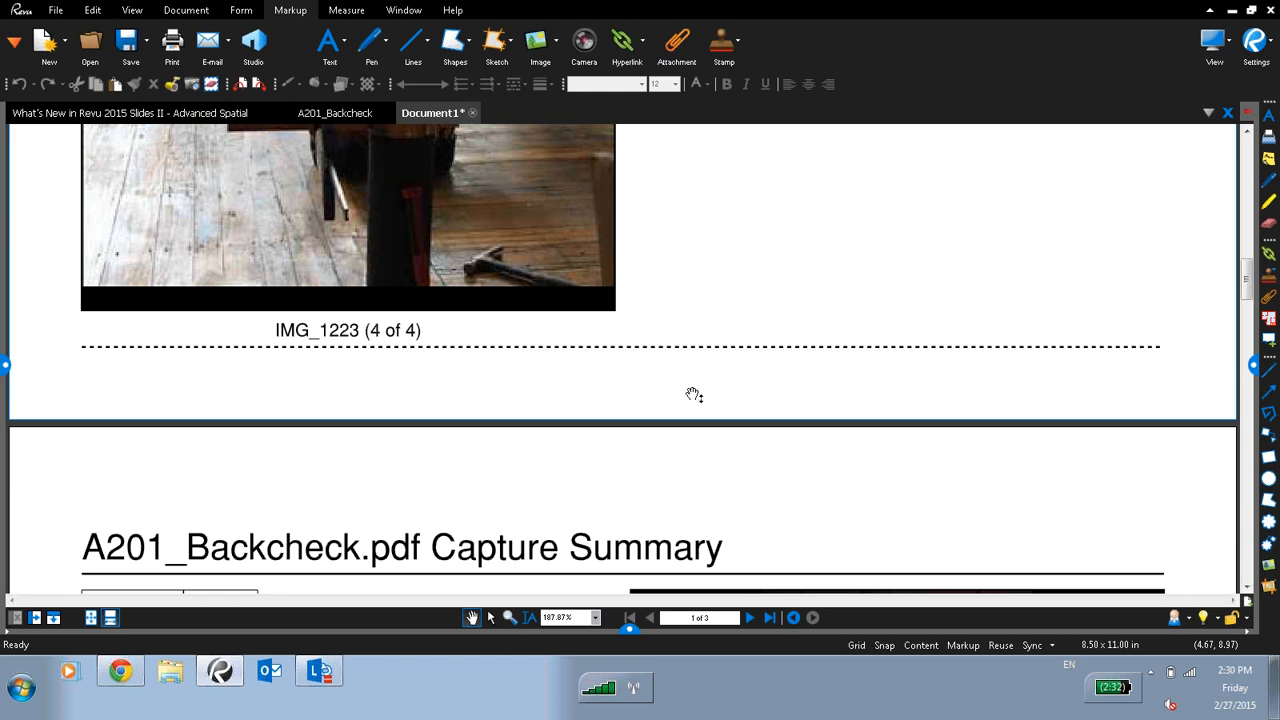
scroll(694, 395, down, 1)
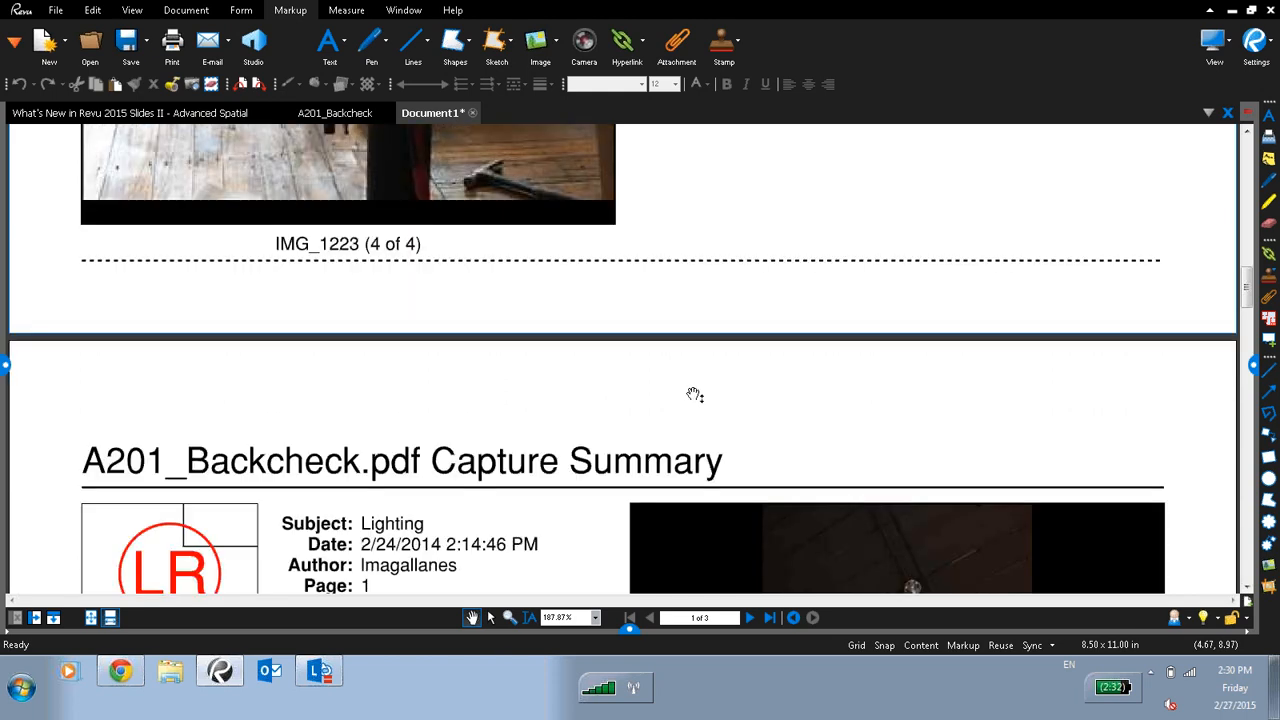
- Enable Include Capture Media Addendum in the PDF Summary options, and cancel the summary
click(630, 633)
click(581, 385)
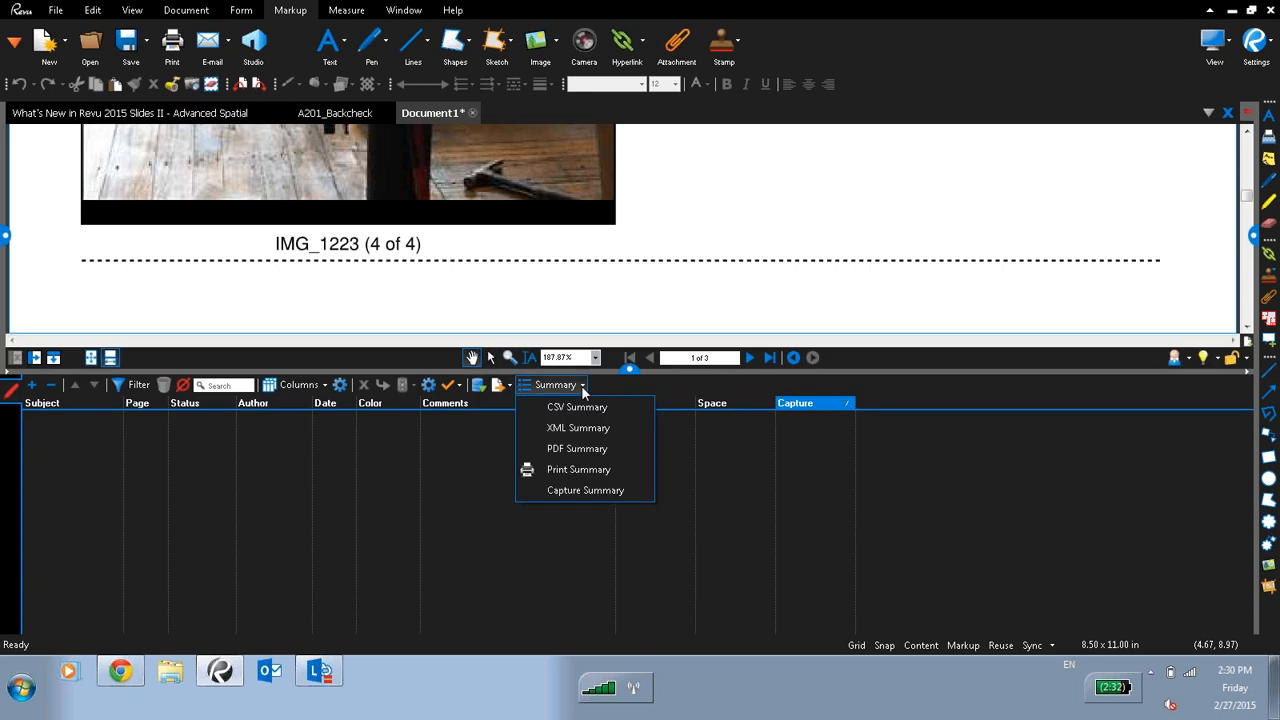
click(576, 448)
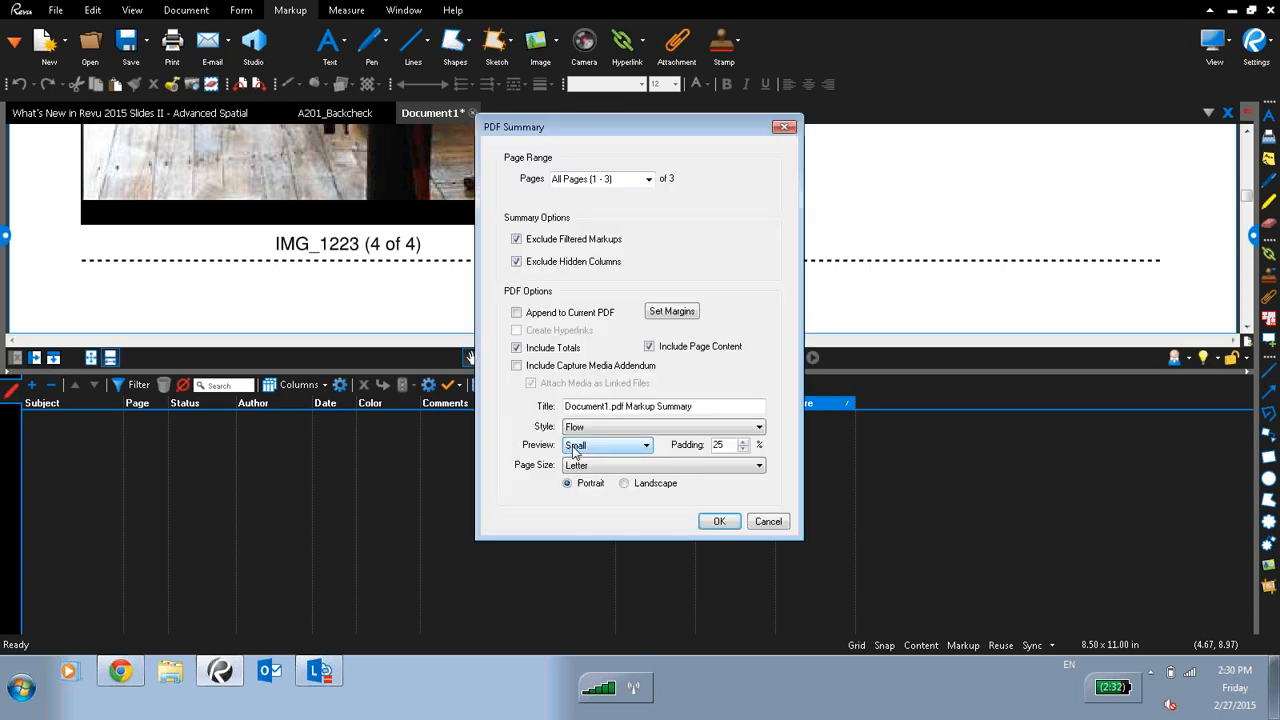
click(517, 366)
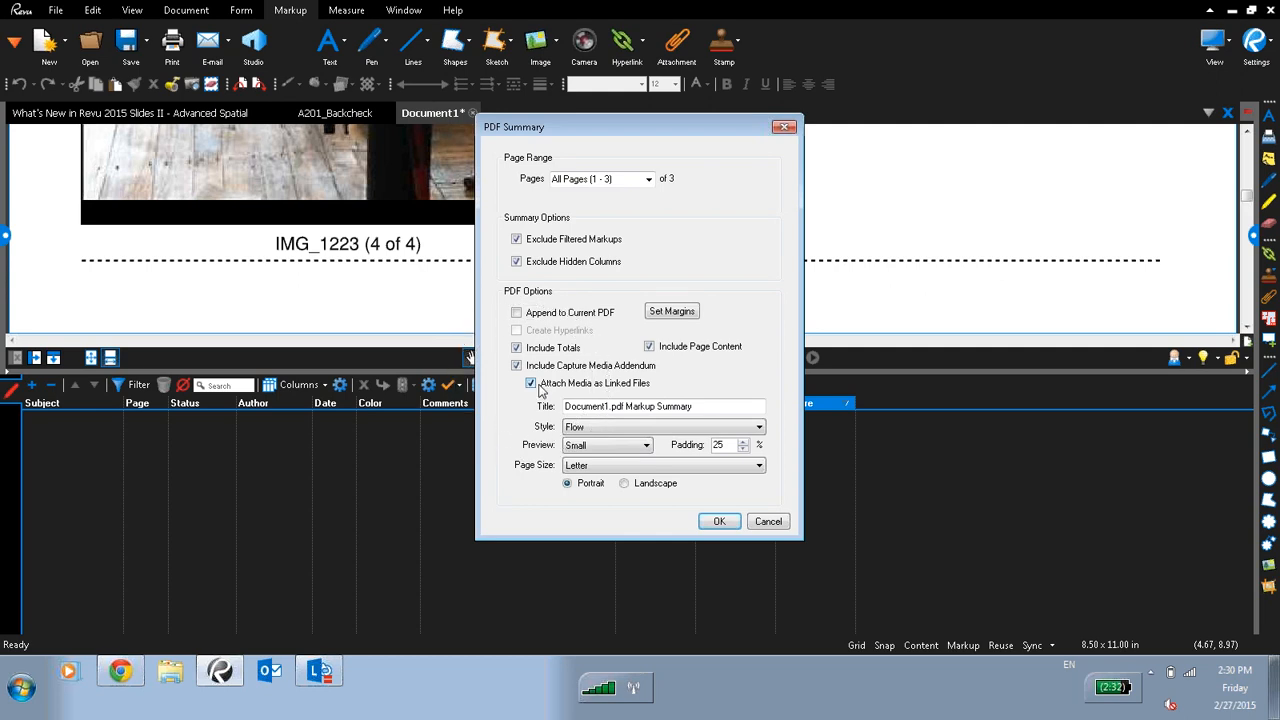
click(770, 522)
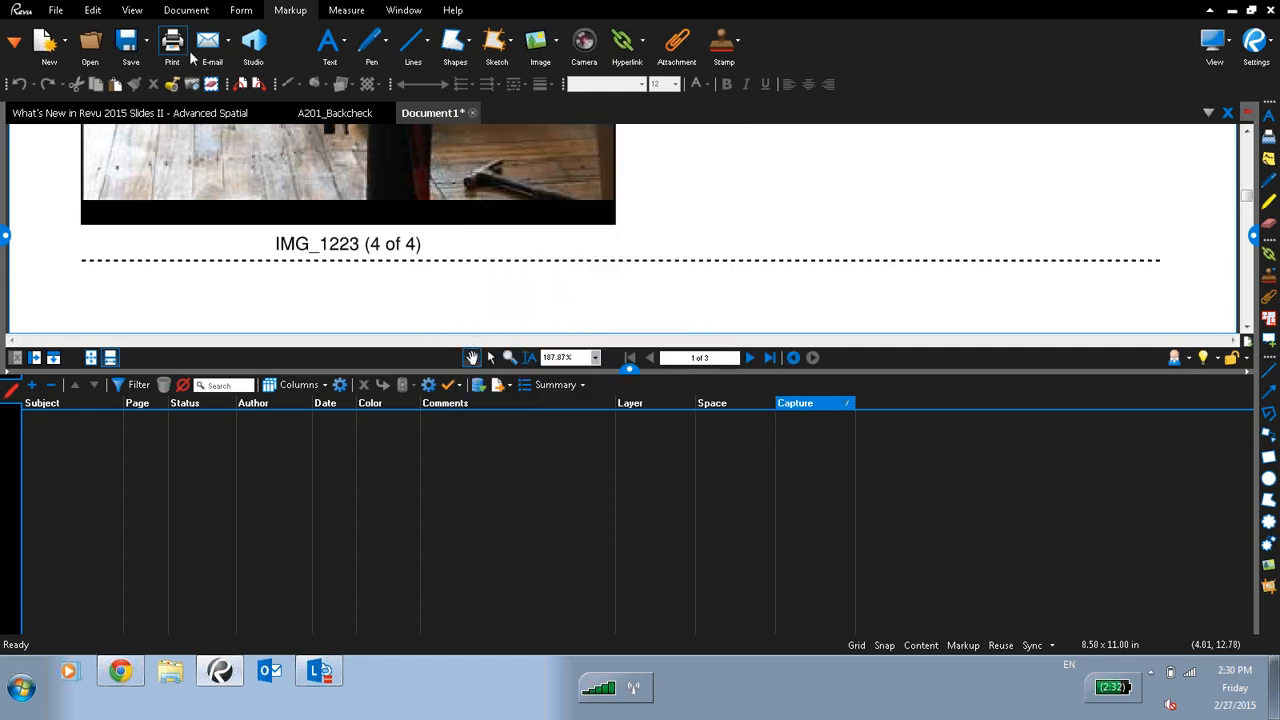
- Close the Capture Summary document without saving it, and close A201_Backcheck
click(1227, 112)
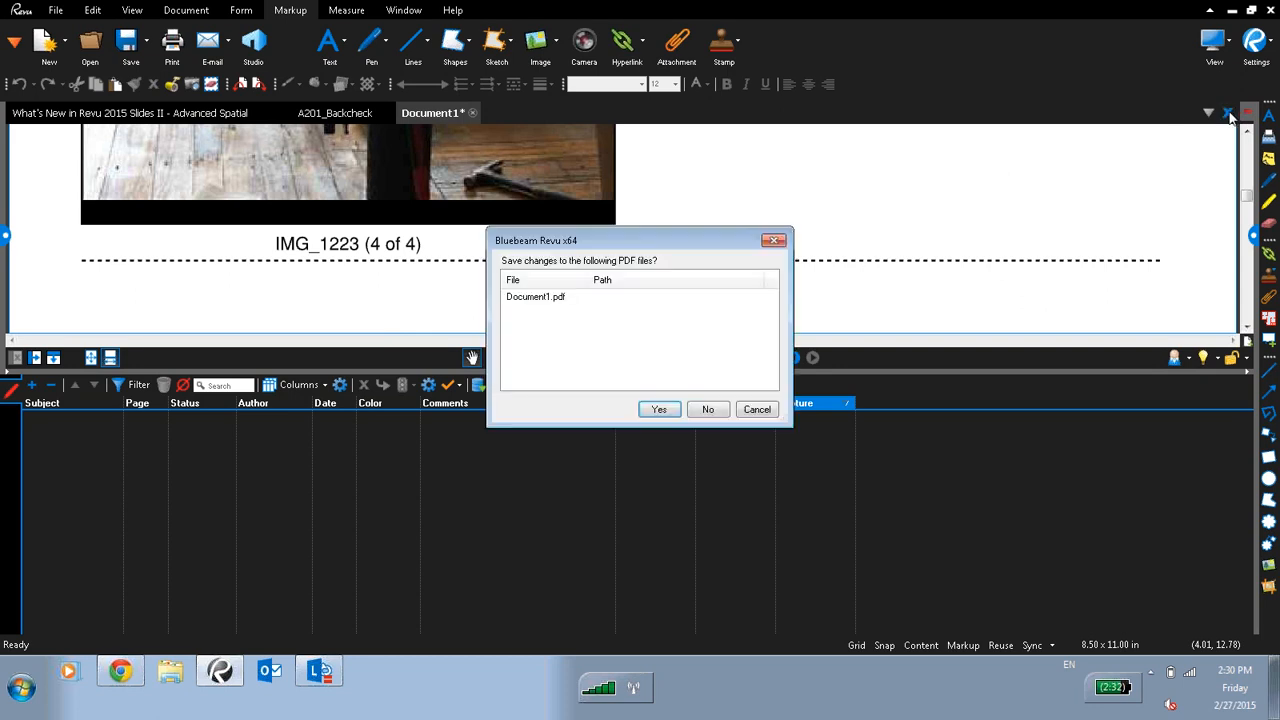
click(708, 411)
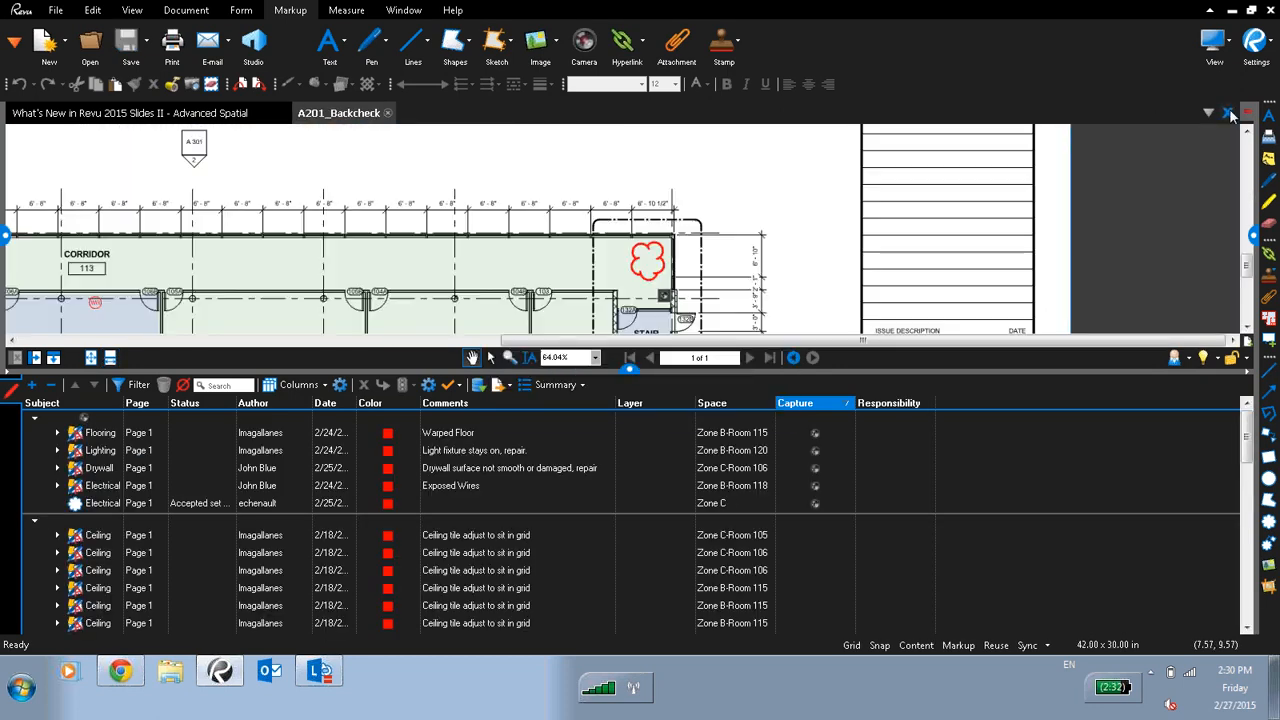
click(1227, 112)
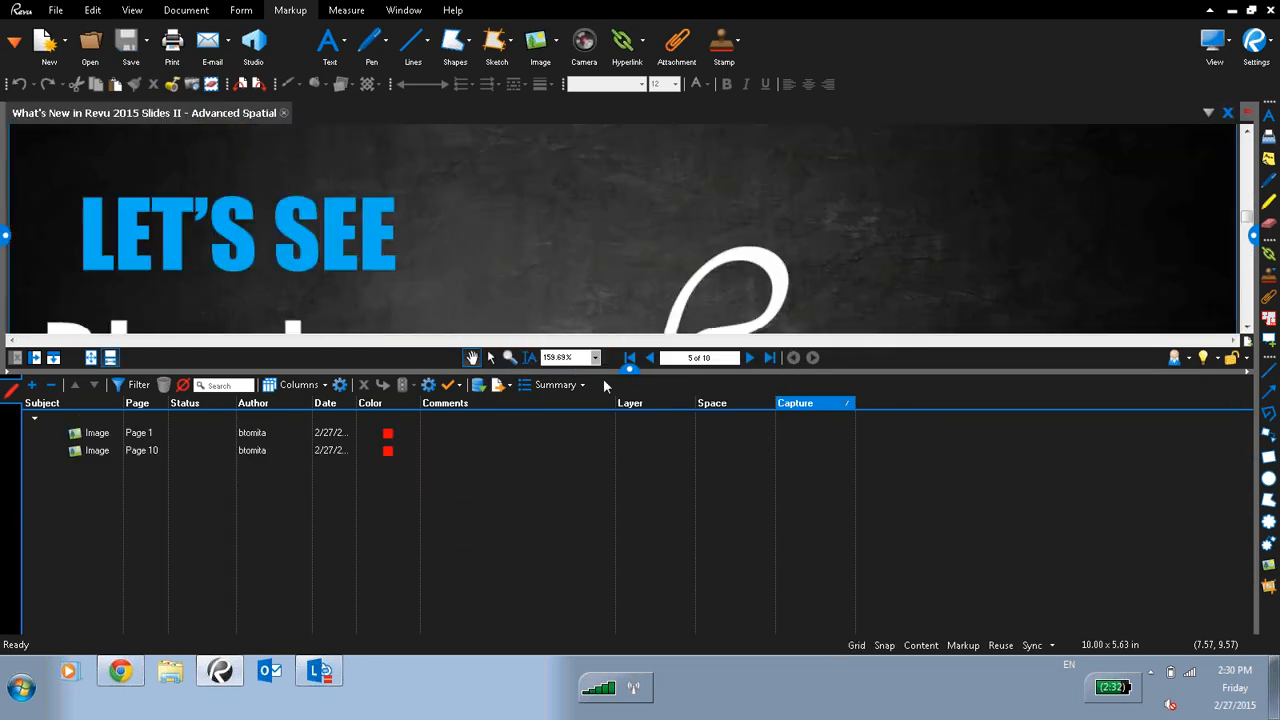
- Hide the markups list and present the slides full screen, advancing to the New Studio Features slide
click(629, 368)
key(F11)
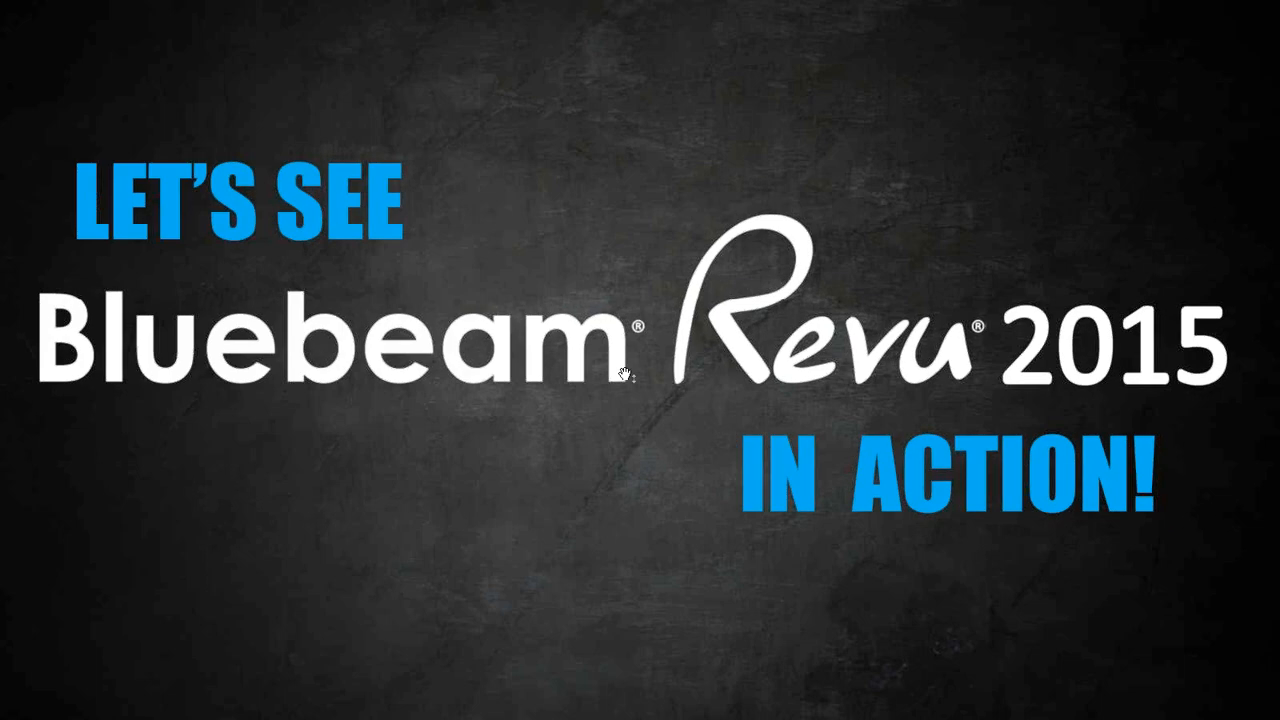
key(Right)
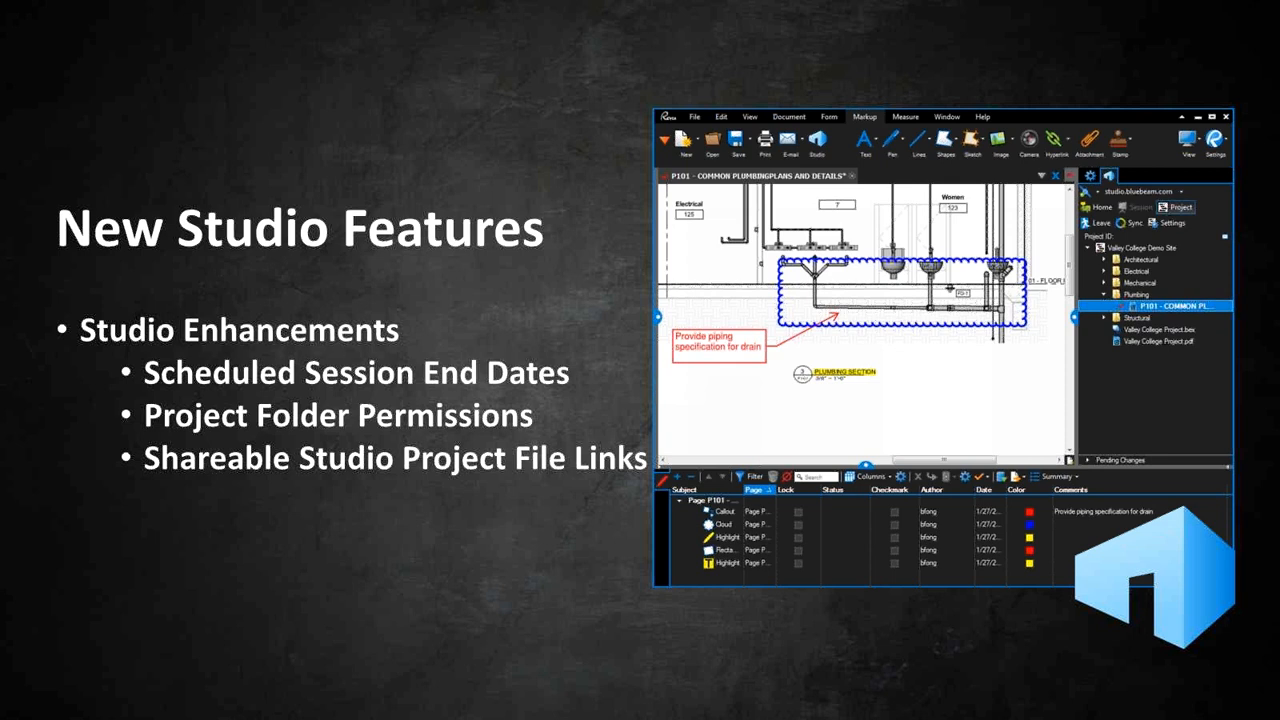
- Leave the full-screen presentation, set Studio to work online, and widen its panel
key(Escape)
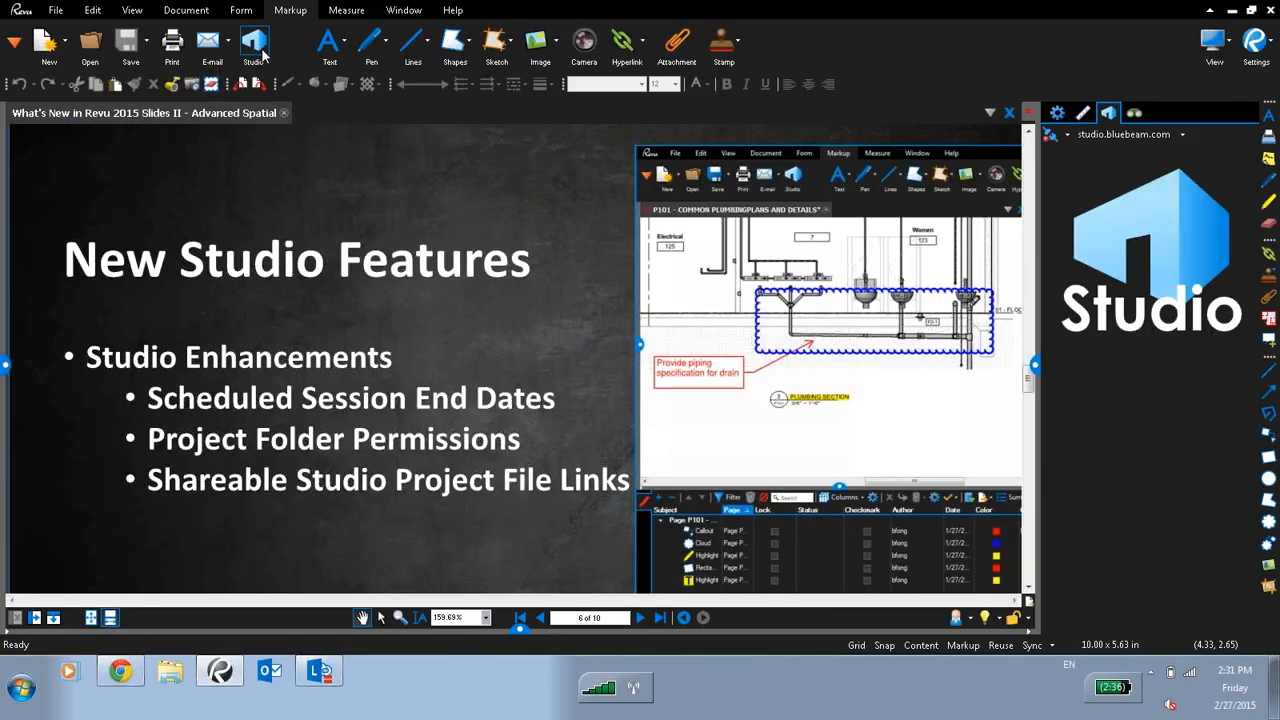
click(1064, 134)
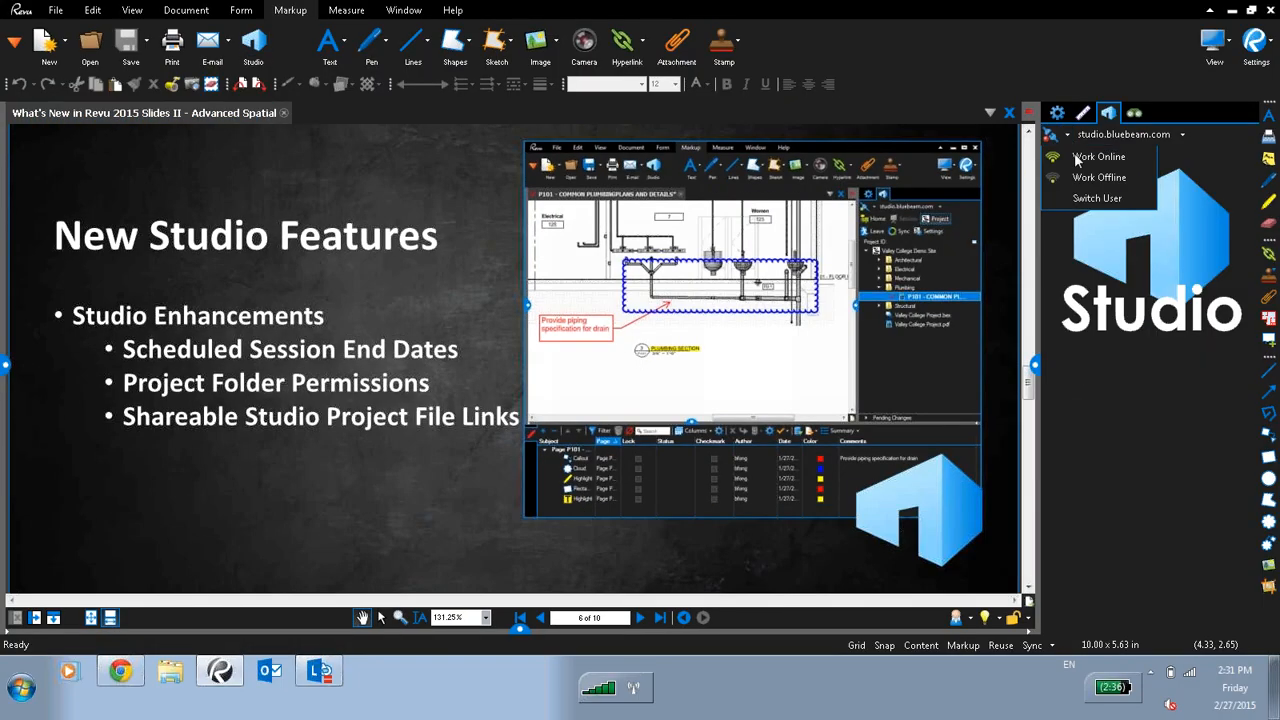
click(1098, 156)
drag(1036, 376, 941, 367)
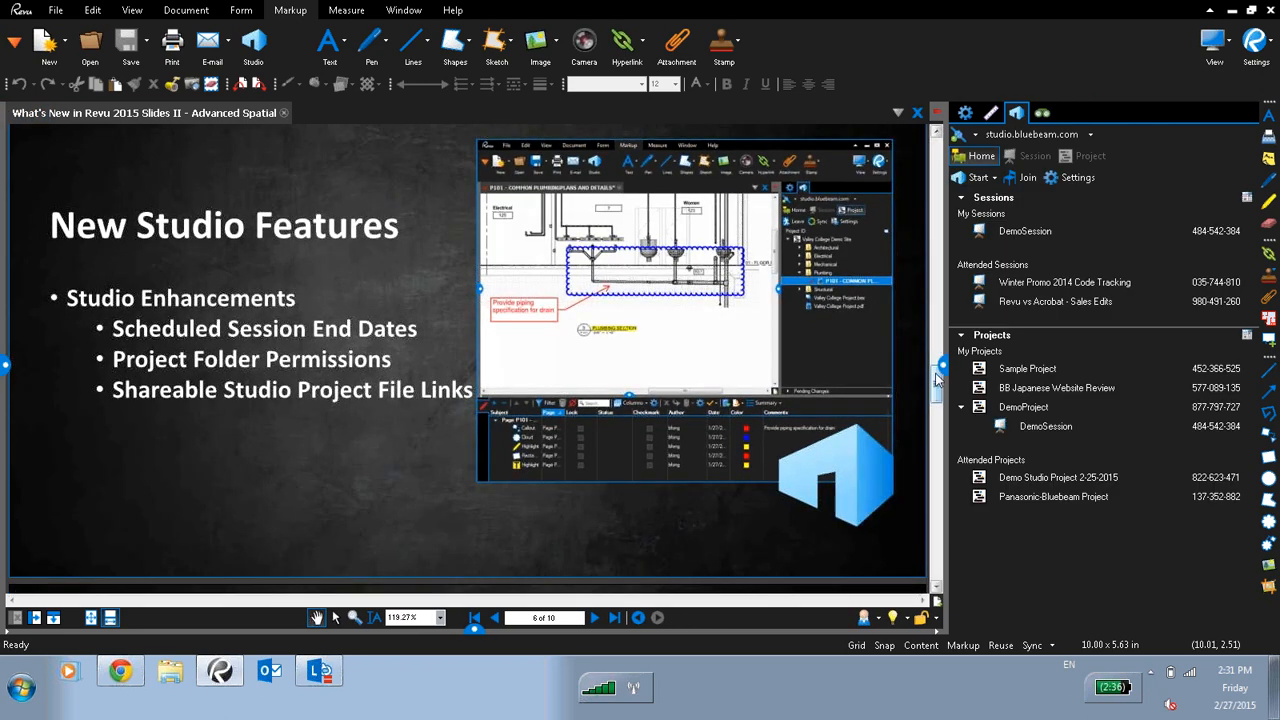
click(1193, 395)
click(1044, 370)
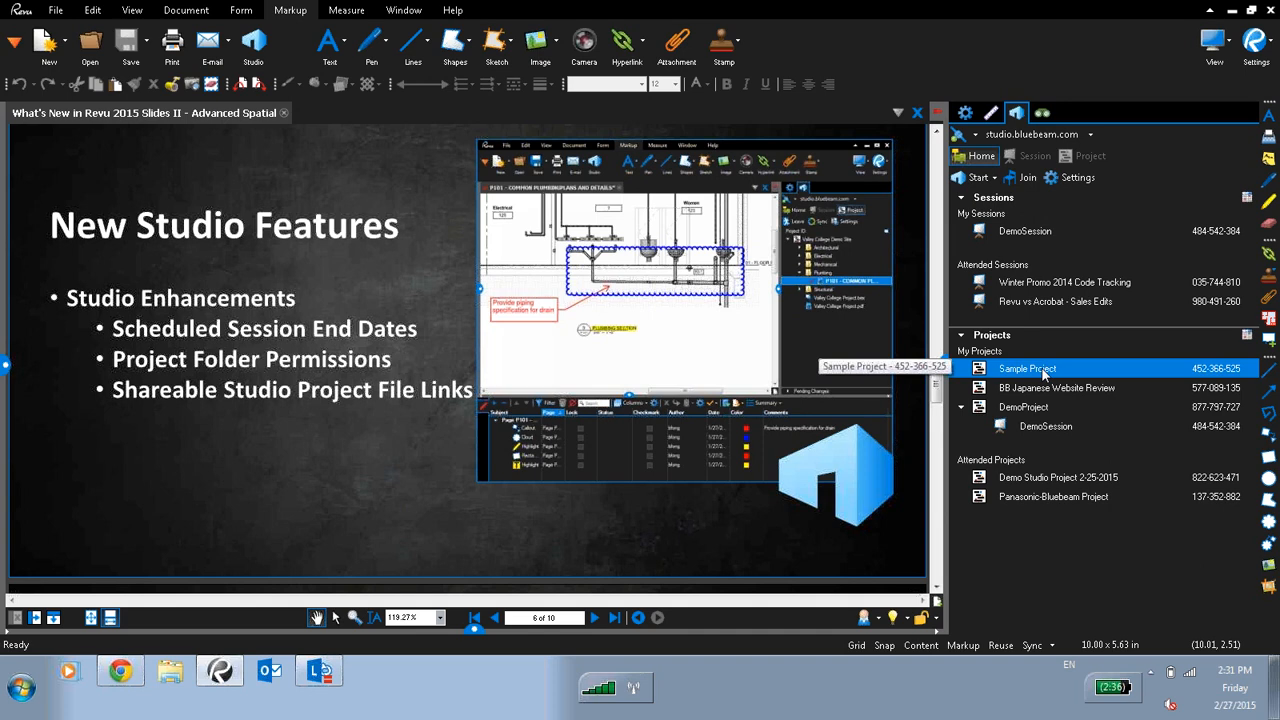
double_click(1044, 370)
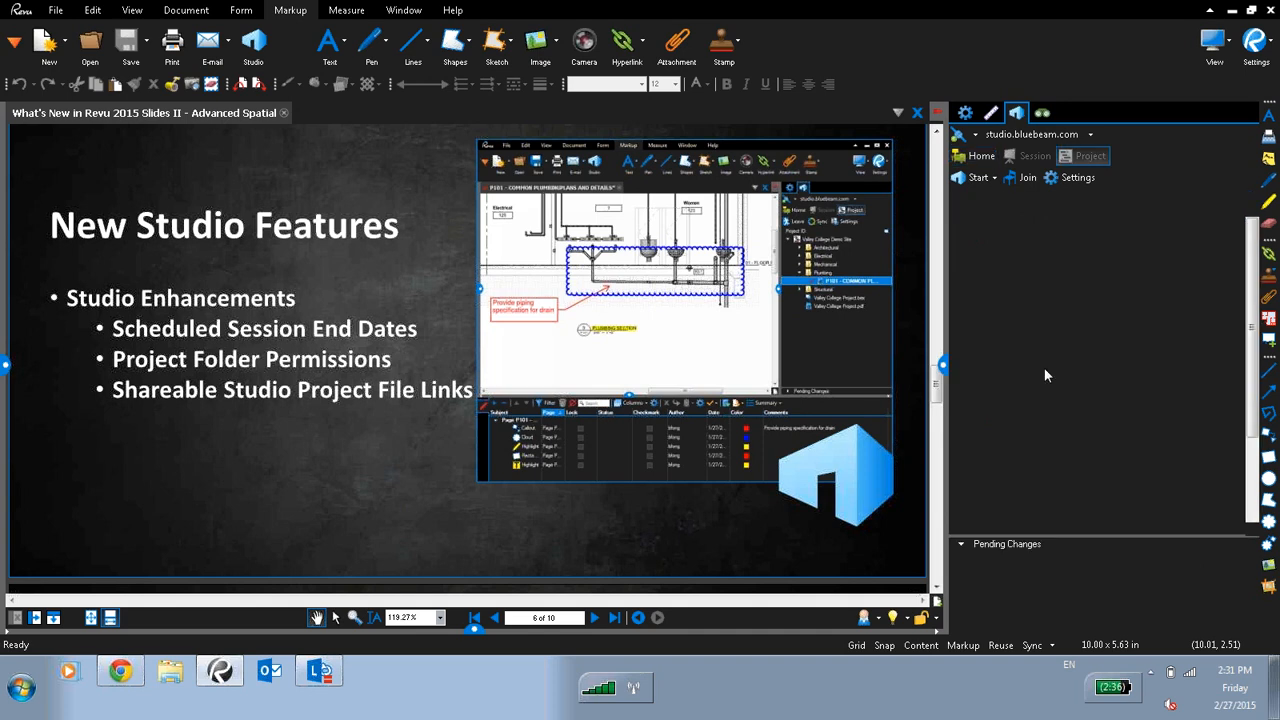
click(980, 180)
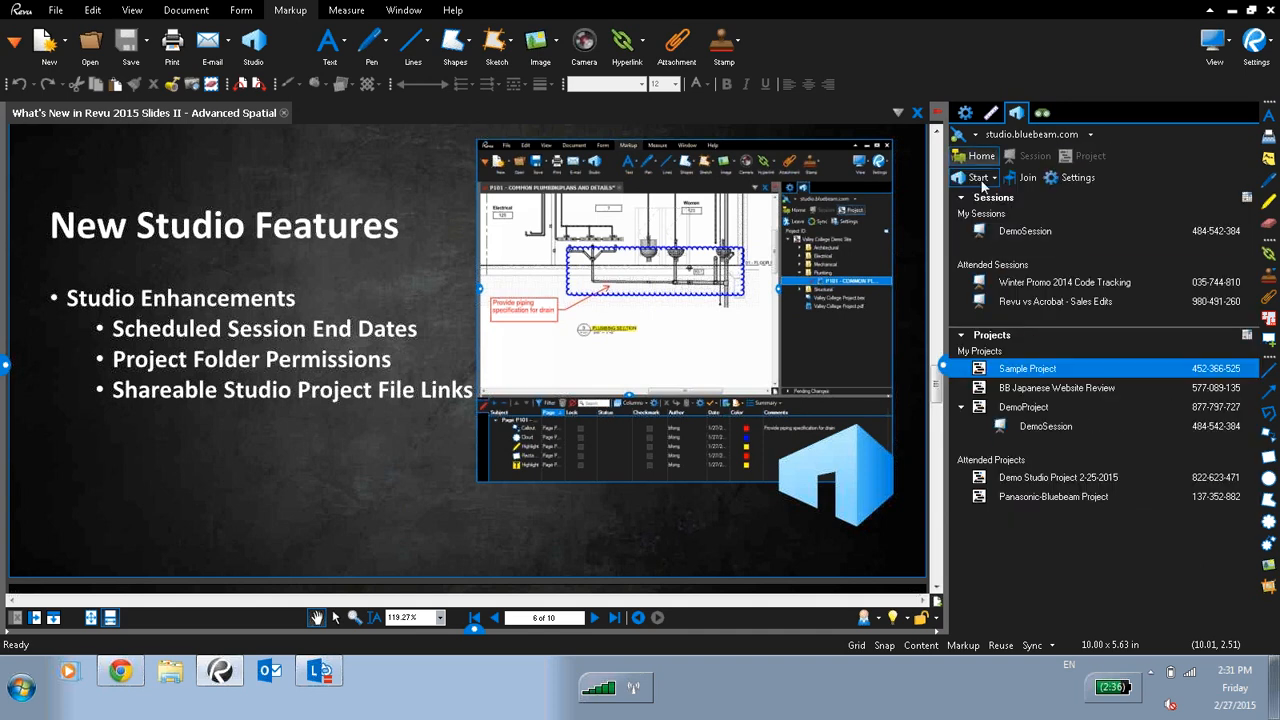
- Join DemoSession in Studio and examine the expiration option in its session settings without changing anything
click(1040, 235)
double_click(1044, 233)
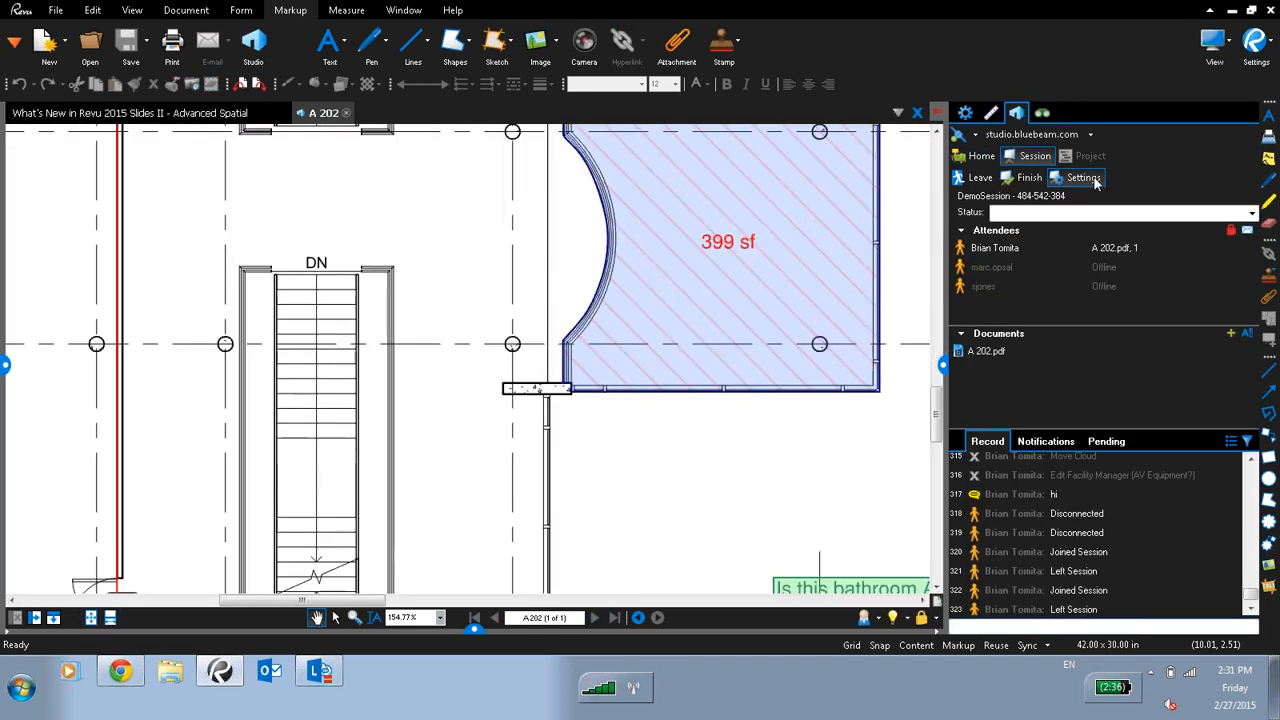
click(1097, 180)
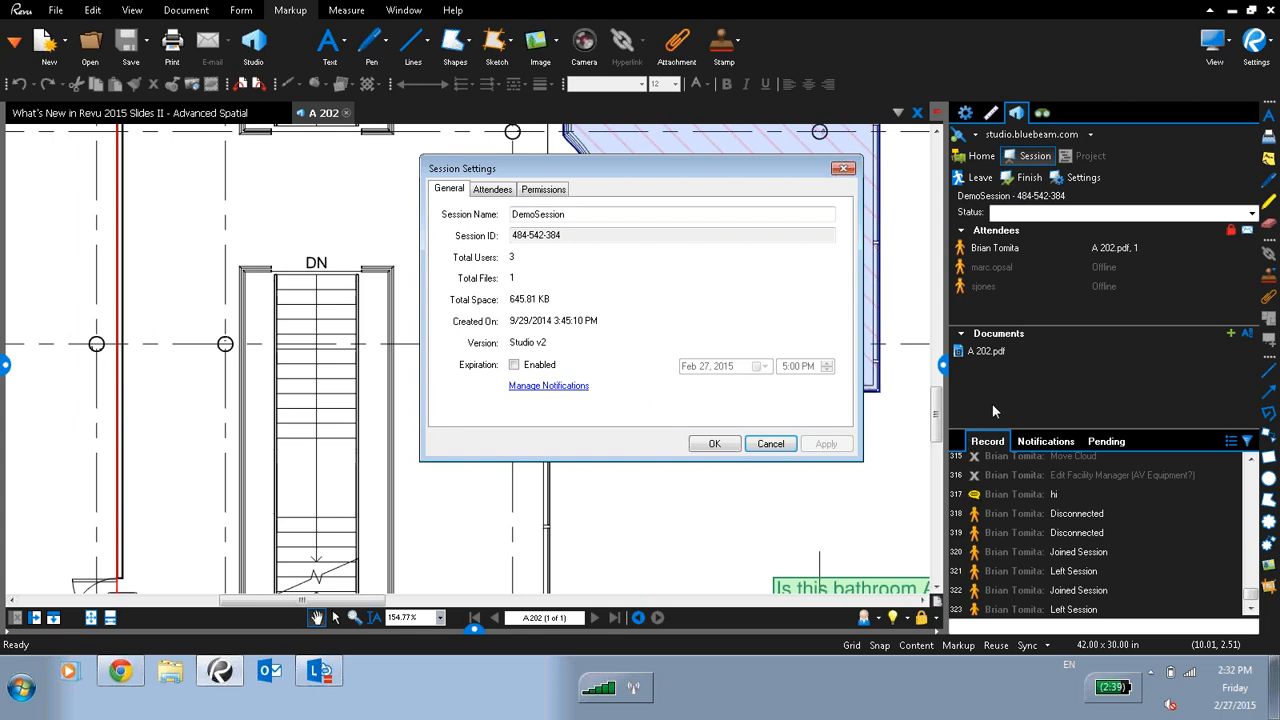
click(1005, 355)
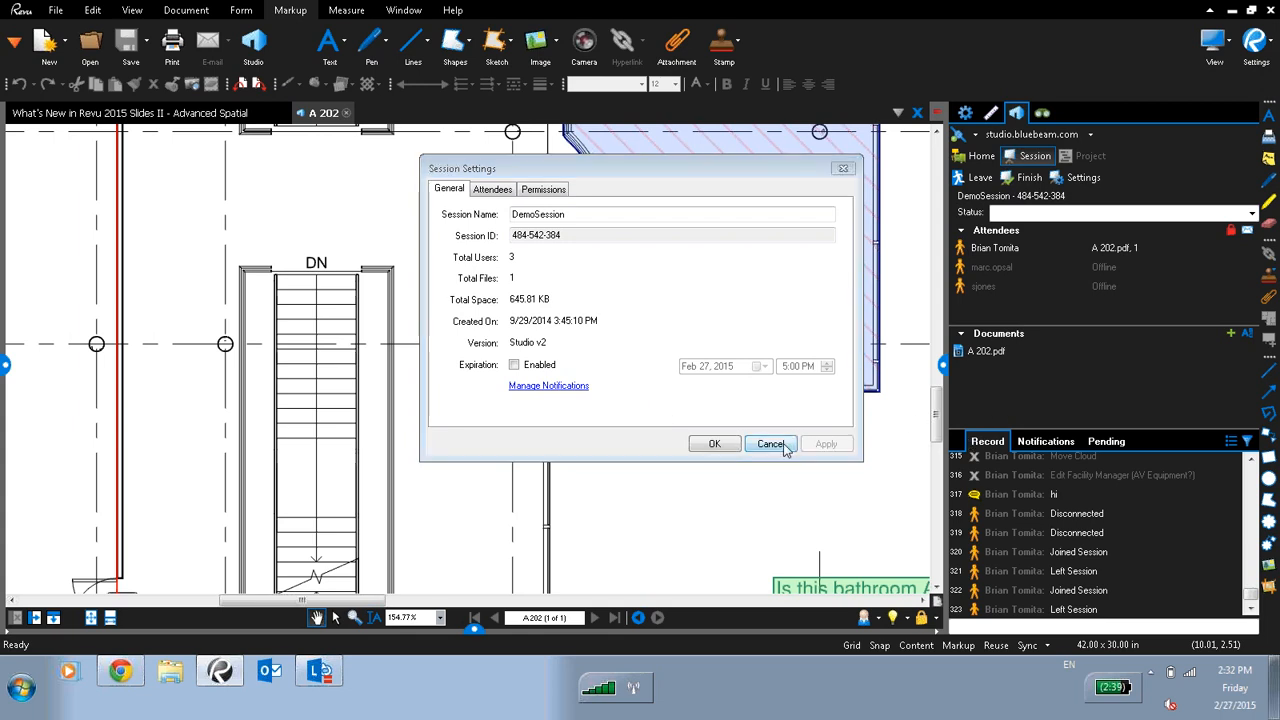
click(785, 445)
- Check the Update Project Copy option for A 202.pdf in the session's documents, and leave DemoSession
right_click(1008, 354)
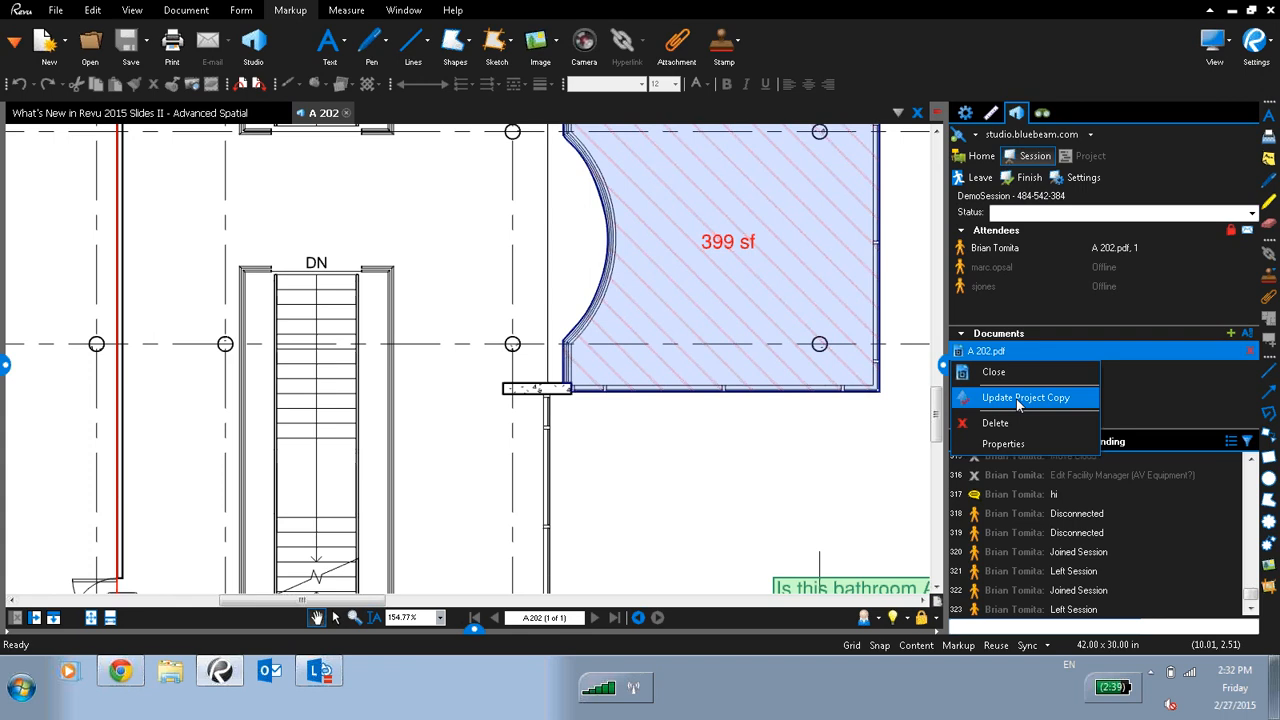
click(1110, 396)
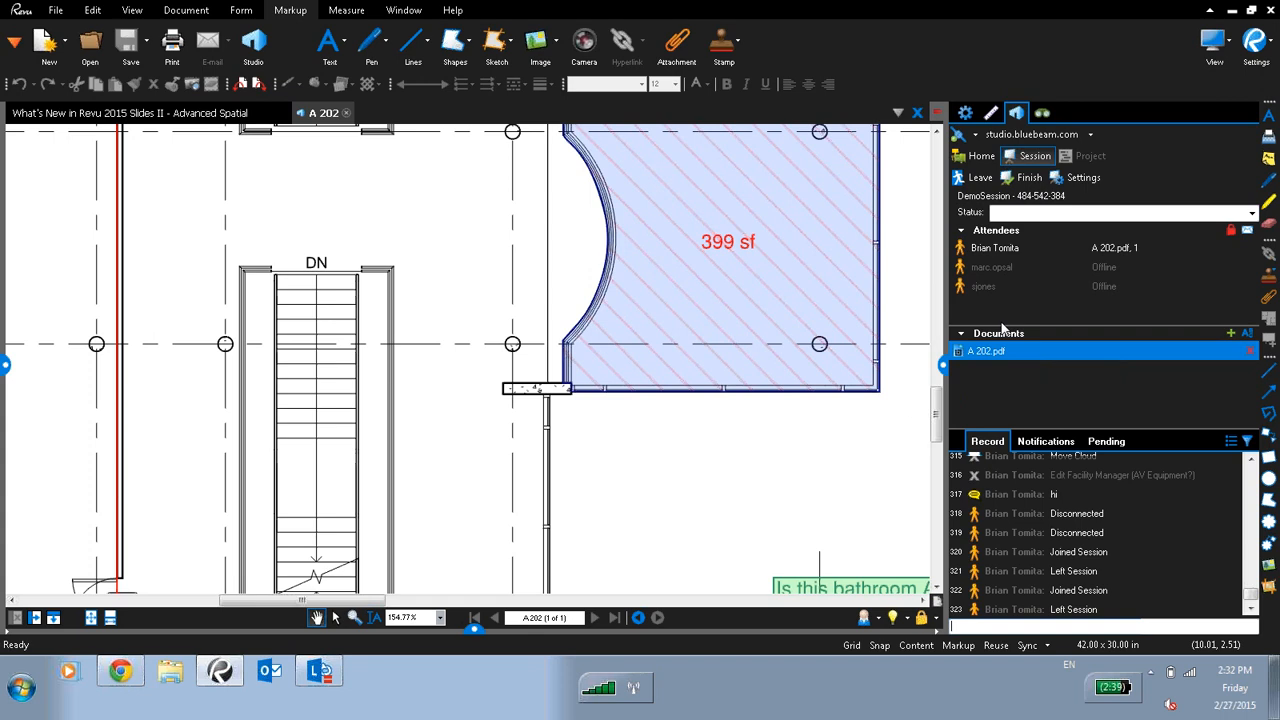
click(980, 178)
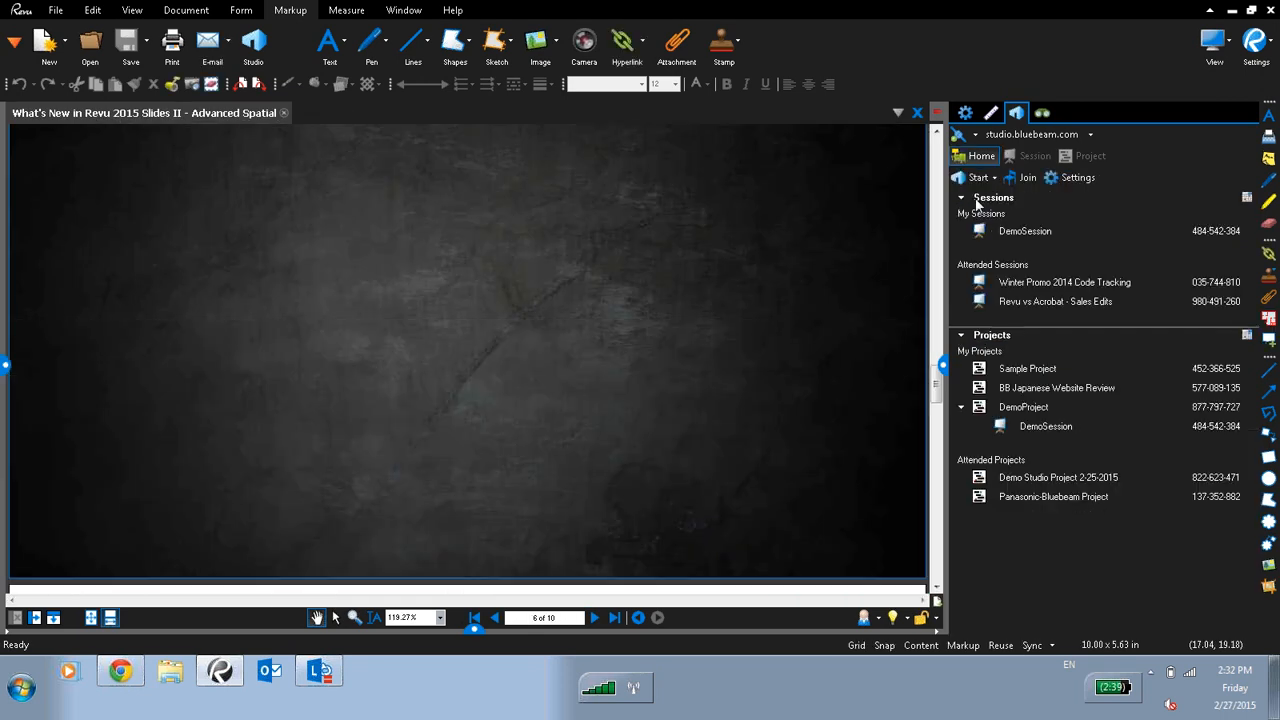
- Open Sample Project in Studio and examine the folder permission choices for 3D Files in its project settings without changing anything
click(1045, 390)
double_click(1040, 369)
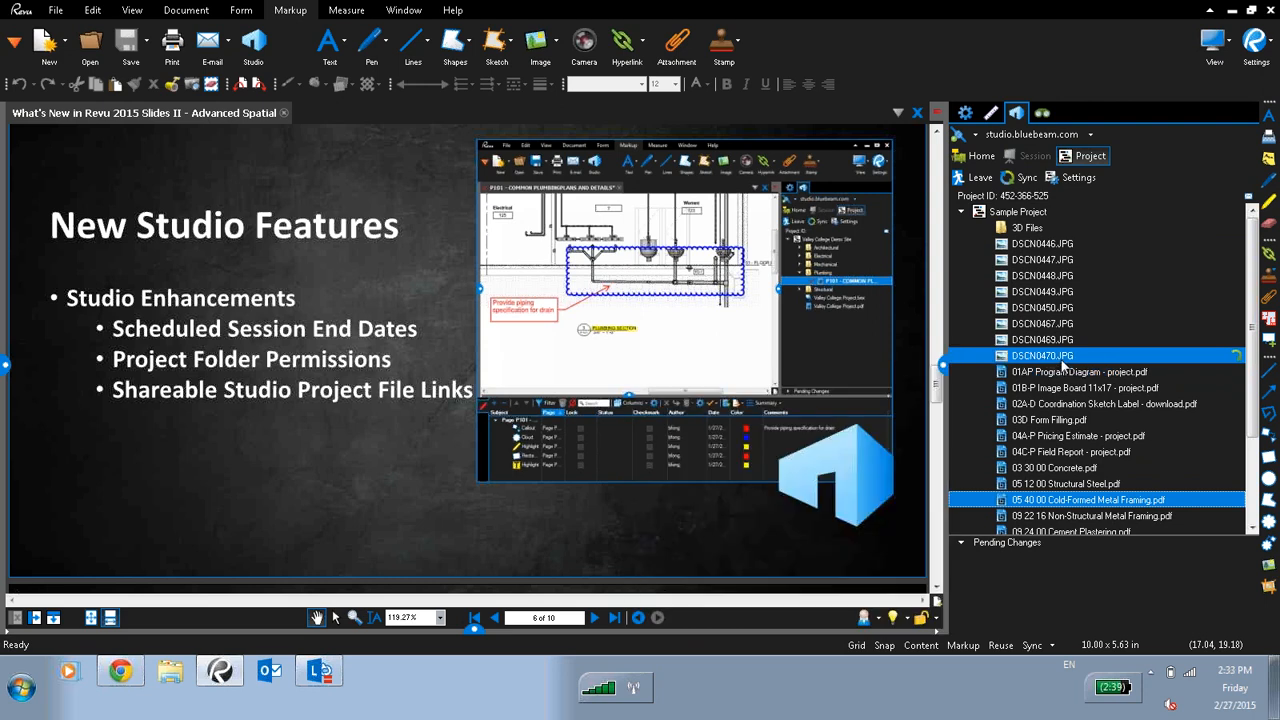
click(1082, 180)
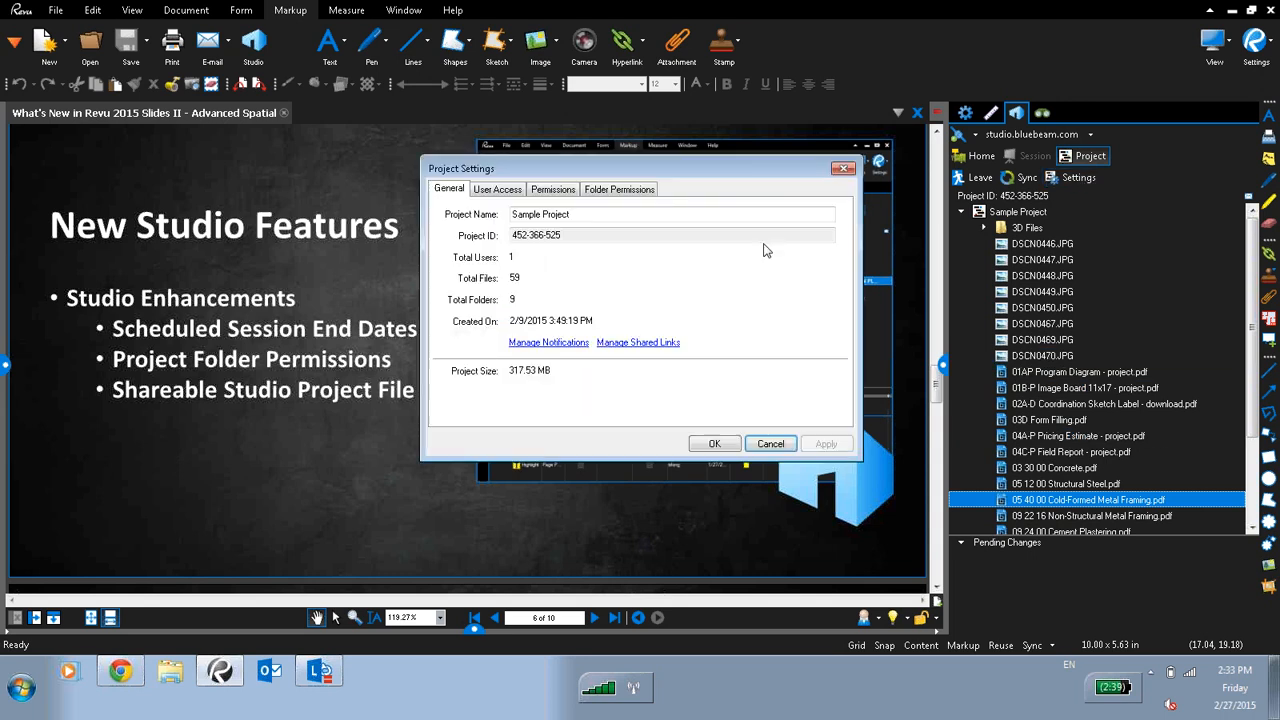
click(620, 190)
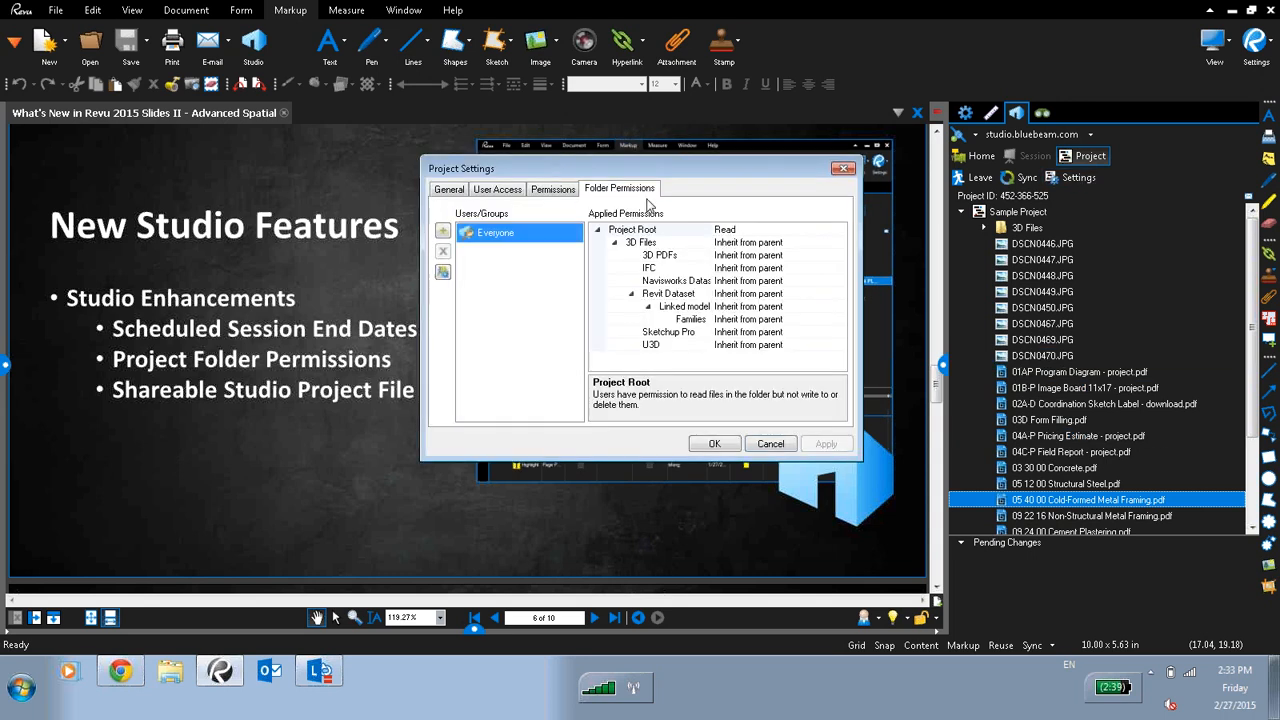
click(805, 243)
click(840, 244)
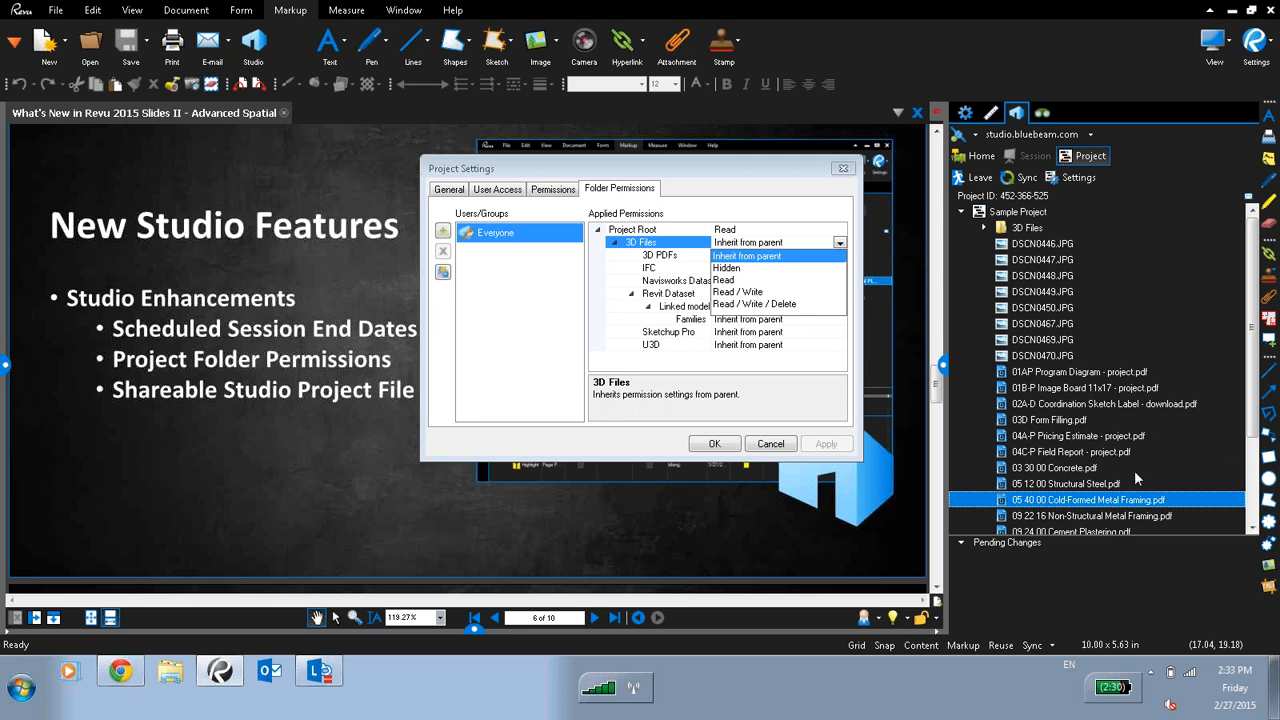
click(795, 445)
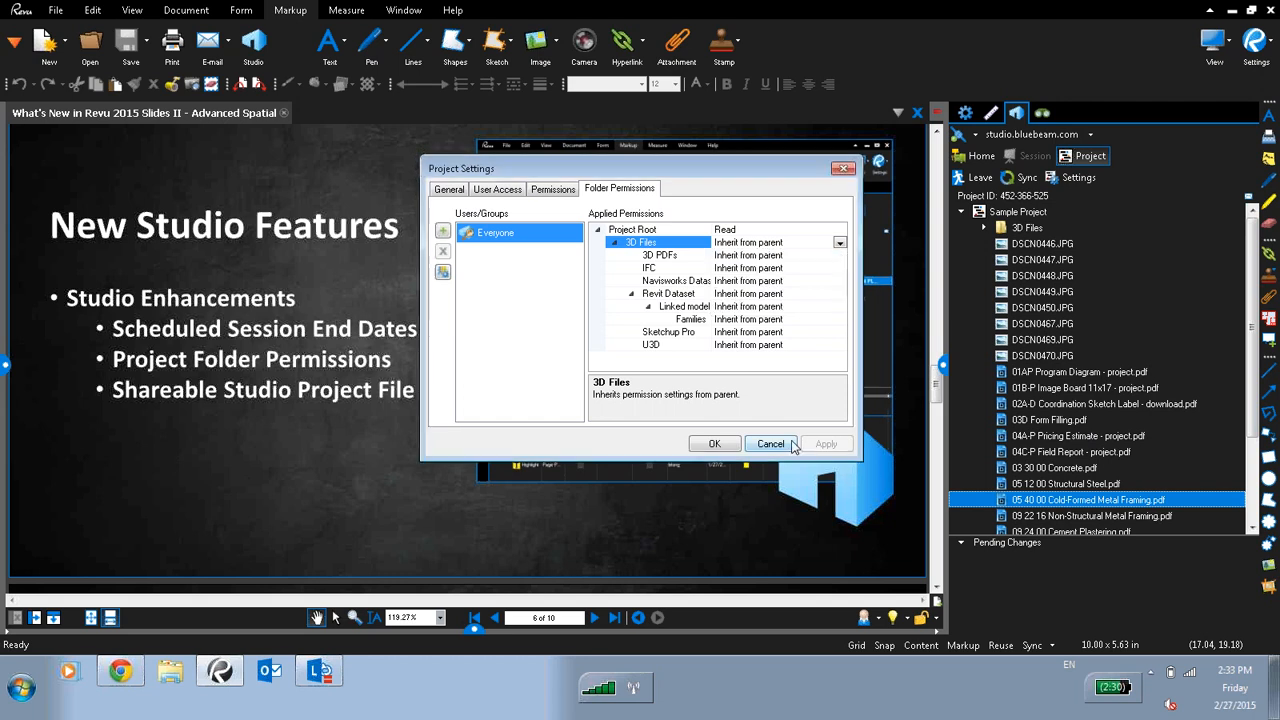
click(771, 445)
- Check the Share Link option for 03D Form Filling.pdf in the project's files without creating a link
click(1047, 421)
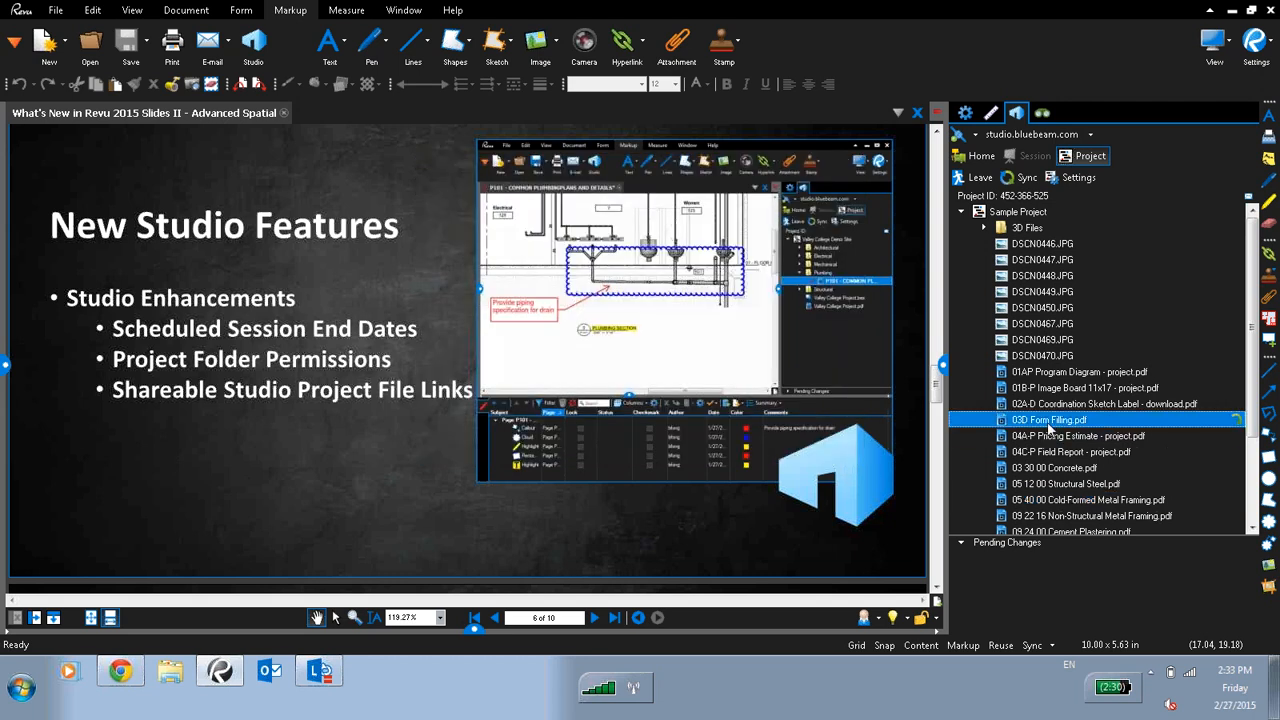
right_click(1047, 421)
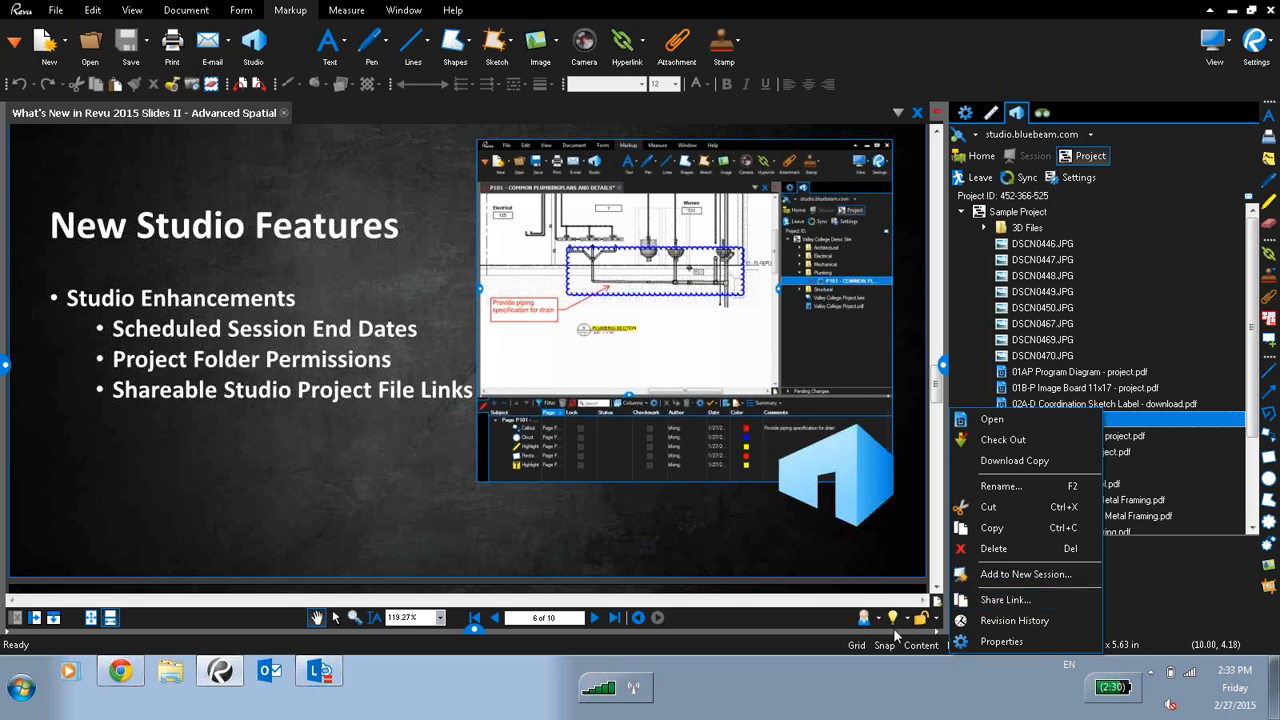
click(735, 547)
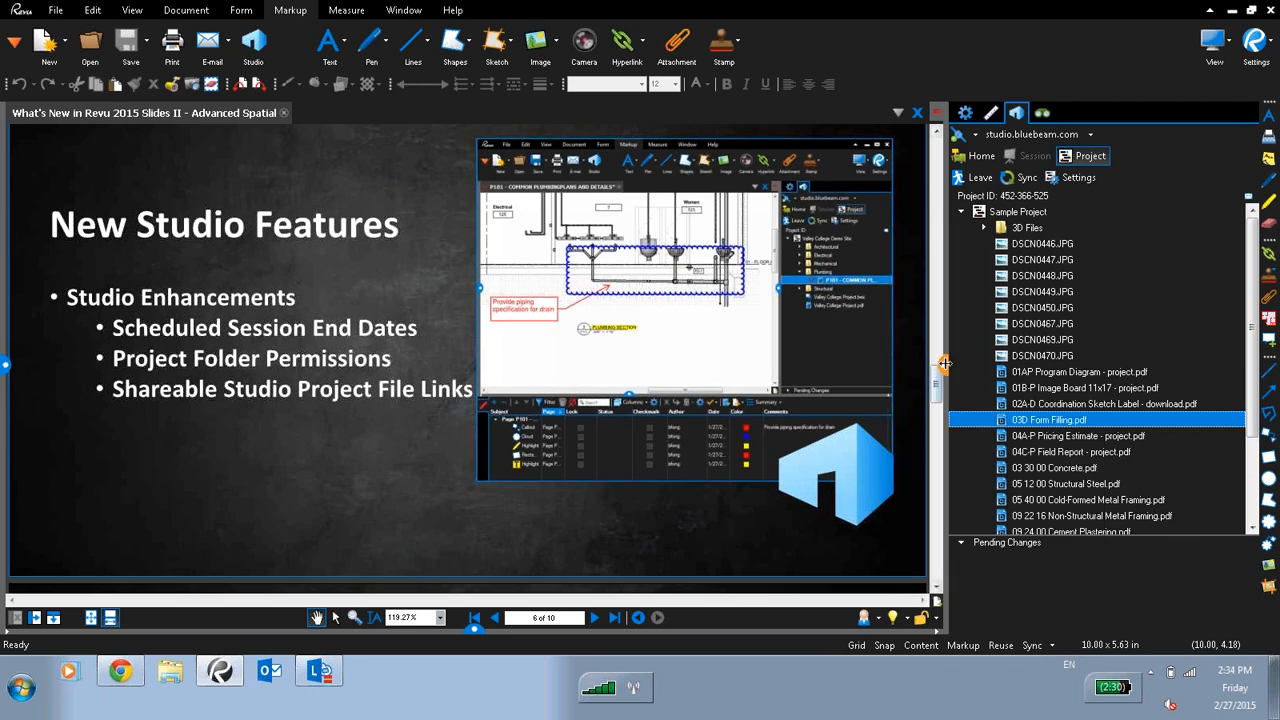
- Present the slides full screen again and advance to the Studio Go slide
key(ctrl+l)
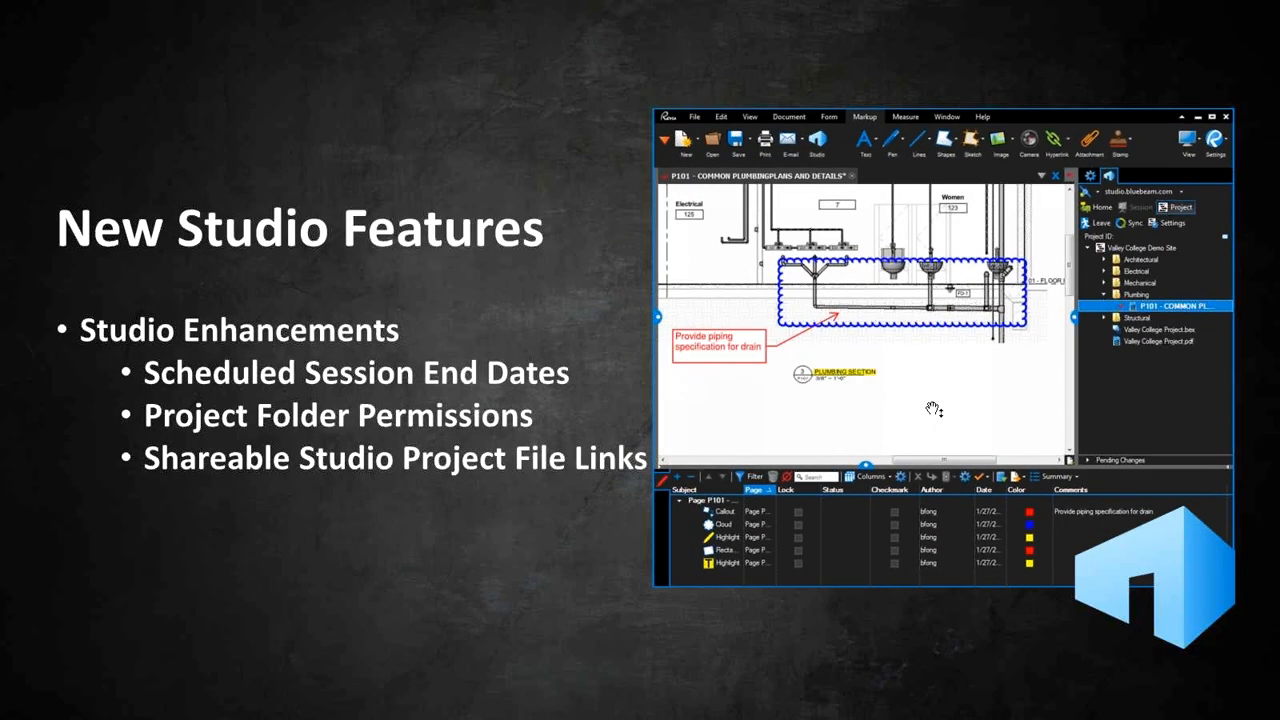
key(Right)
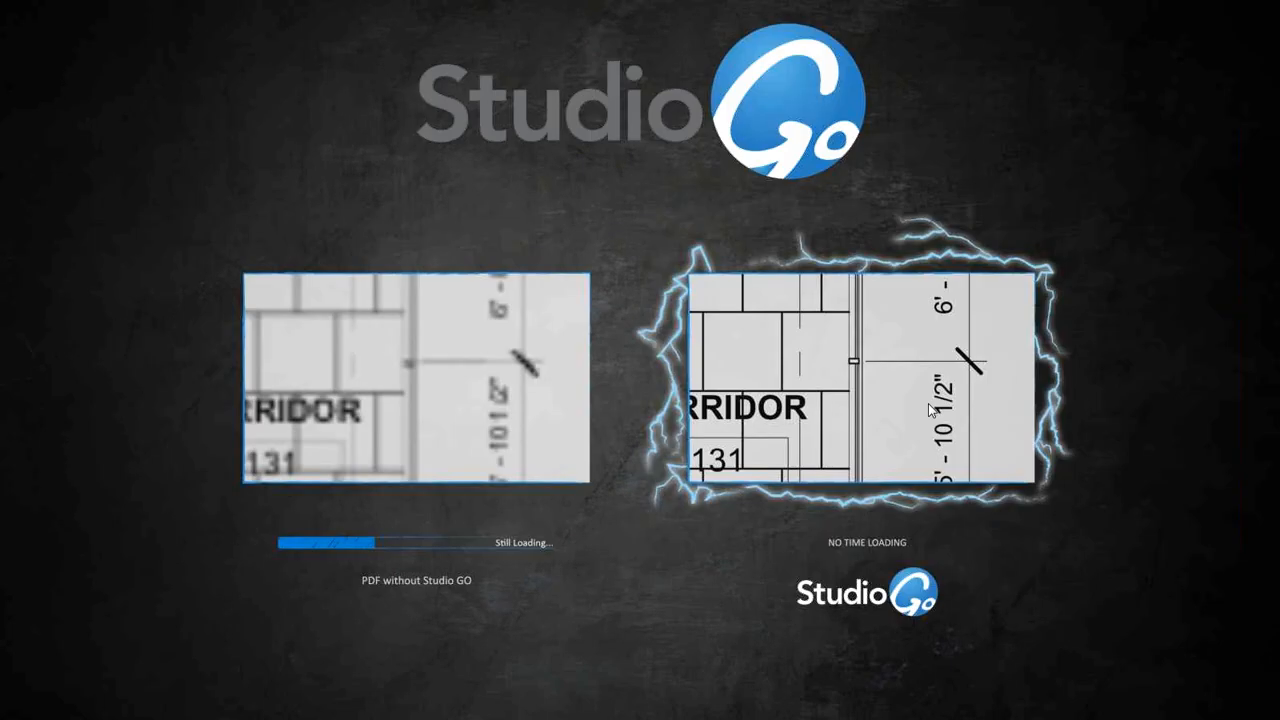